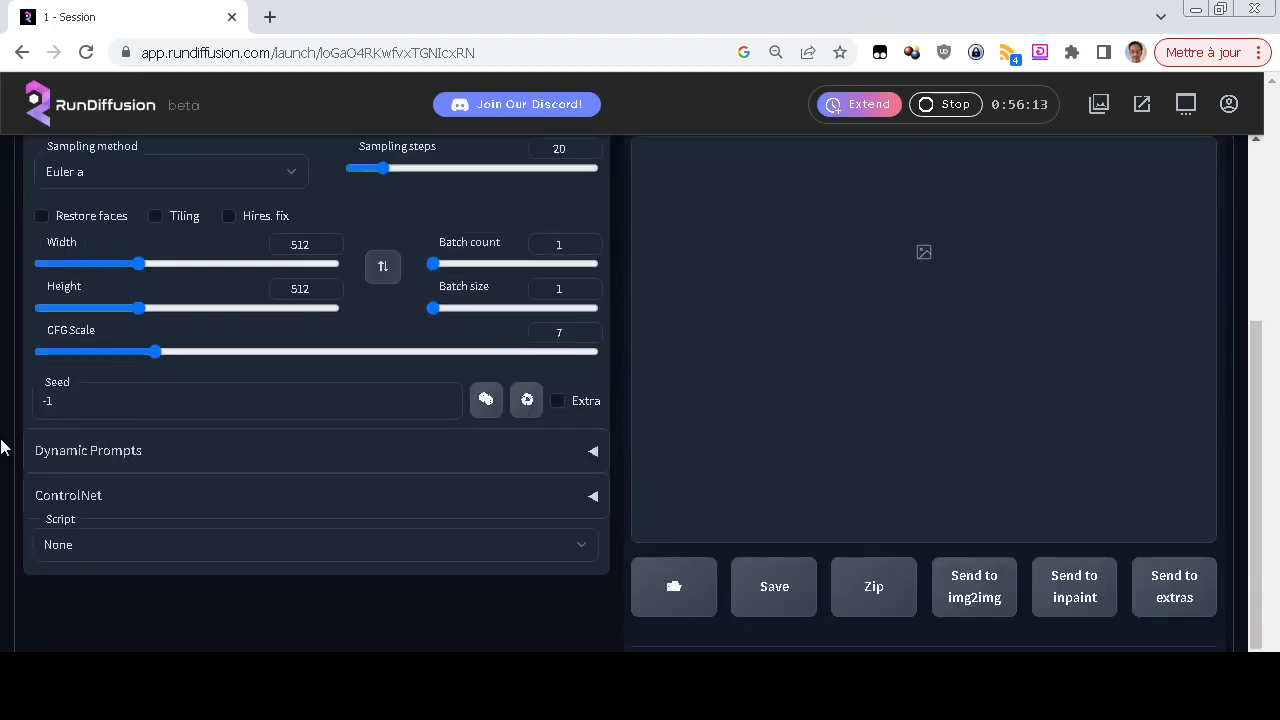
{"action": "scroll", "coordinate": [2, 447], "scroll_direction": "up", "scroll_amount": 3}
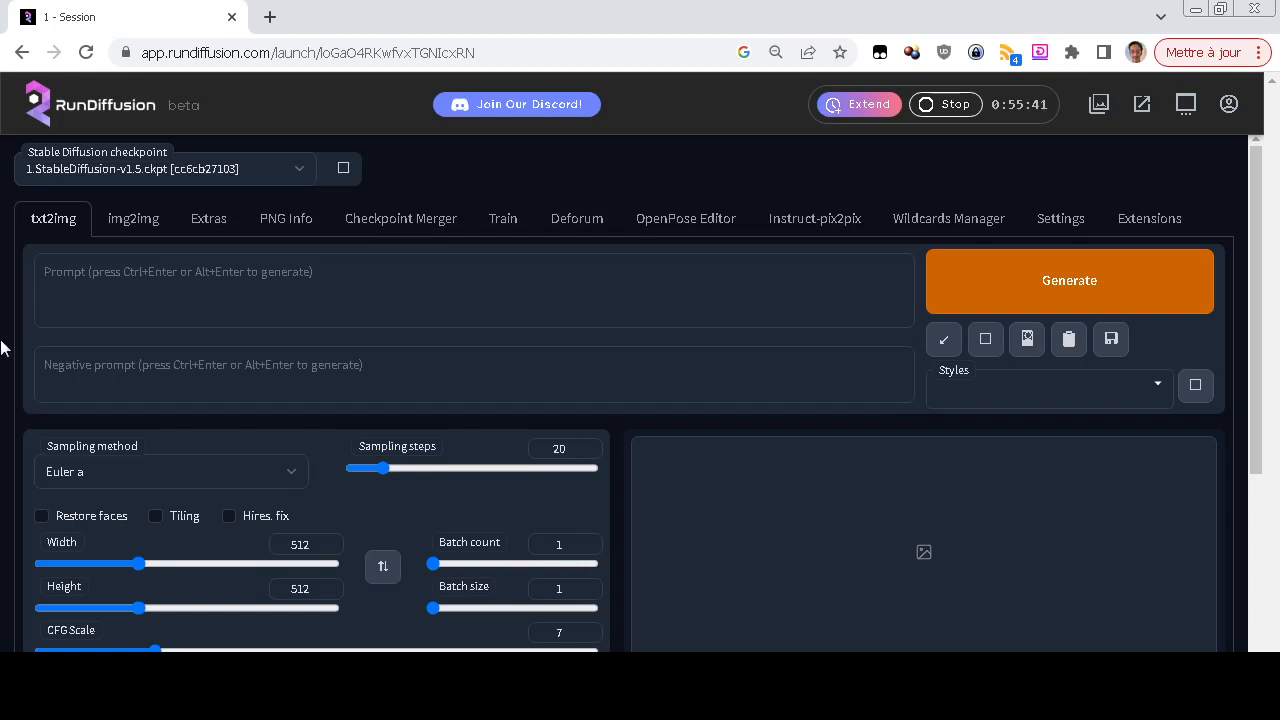
{"action": "scroll", "coordinate": [4, 347], "scroll_direction": "down", "scroll_amount": 3}
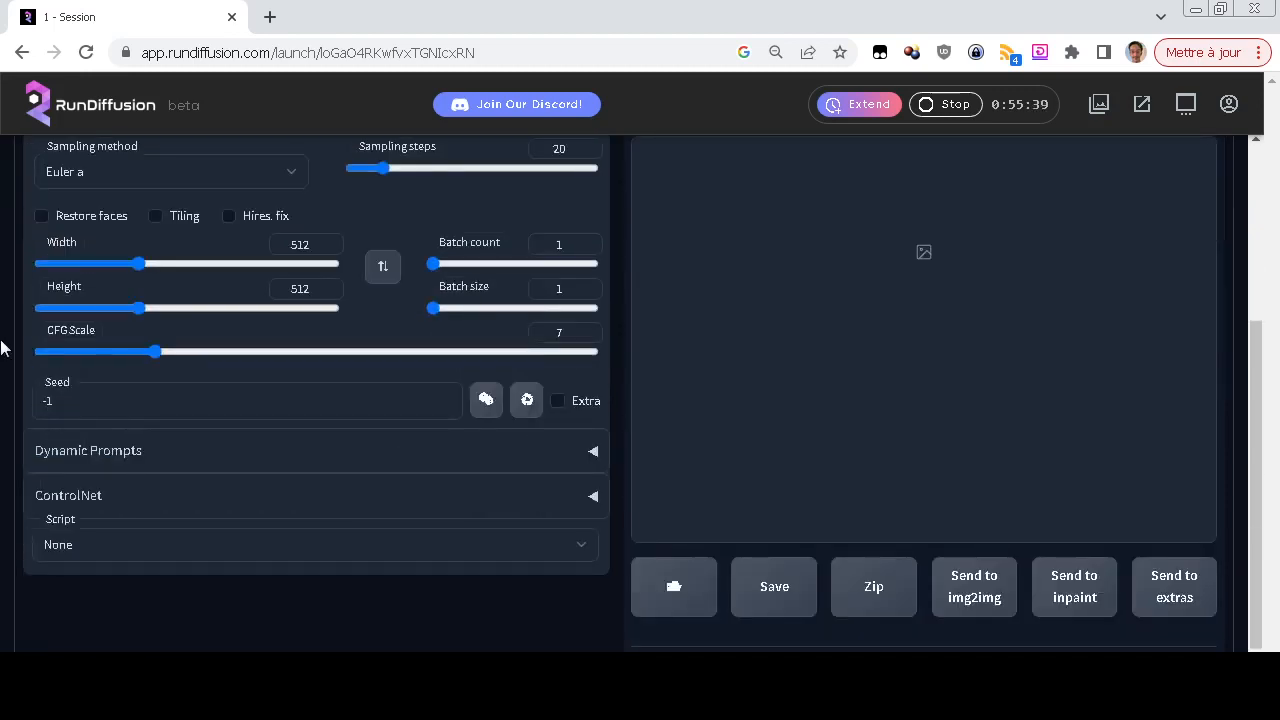
{"action": "scroll", "coordinate": [26, 420], "scroll_direction": "up", "scroll_amount": 3}
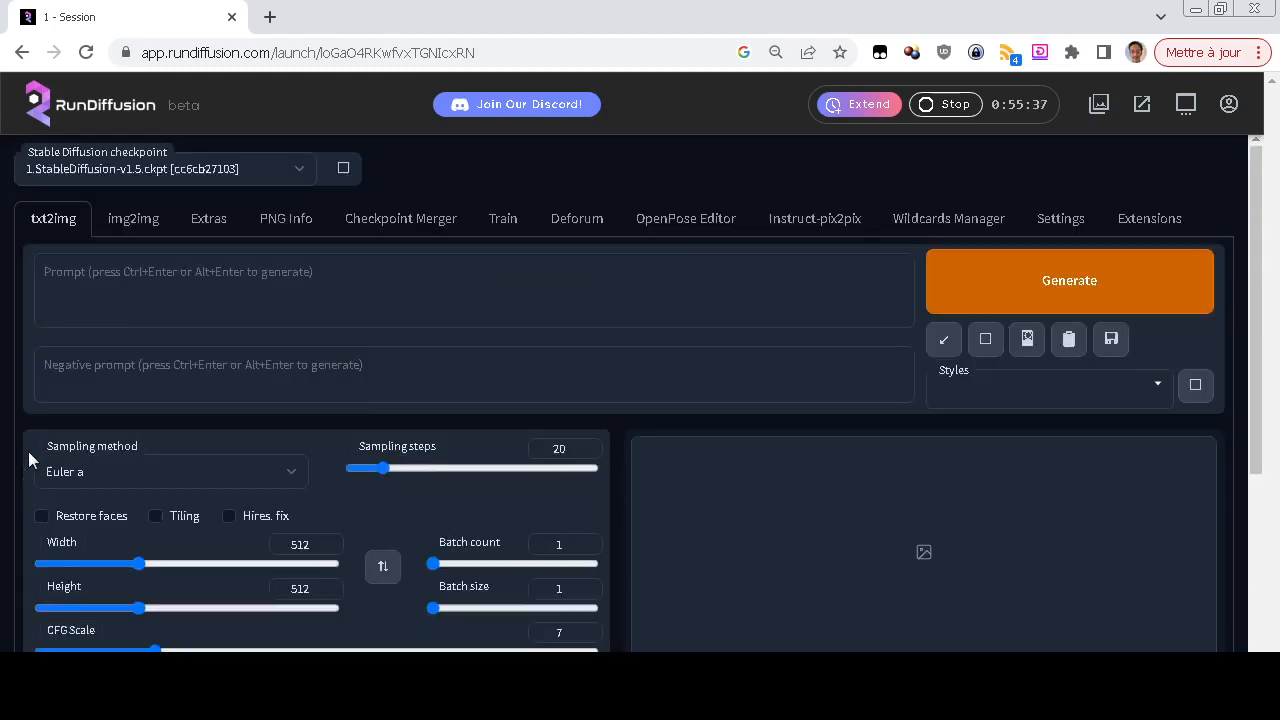
{"action": "scroll", "coordinate": [29, 452], "scroll_direction": "down", "scroll_amount": 2}
{"action": "scroll", "coordinate": [29, 459], "scroll_direction": "down", "scroll_amount": 1}
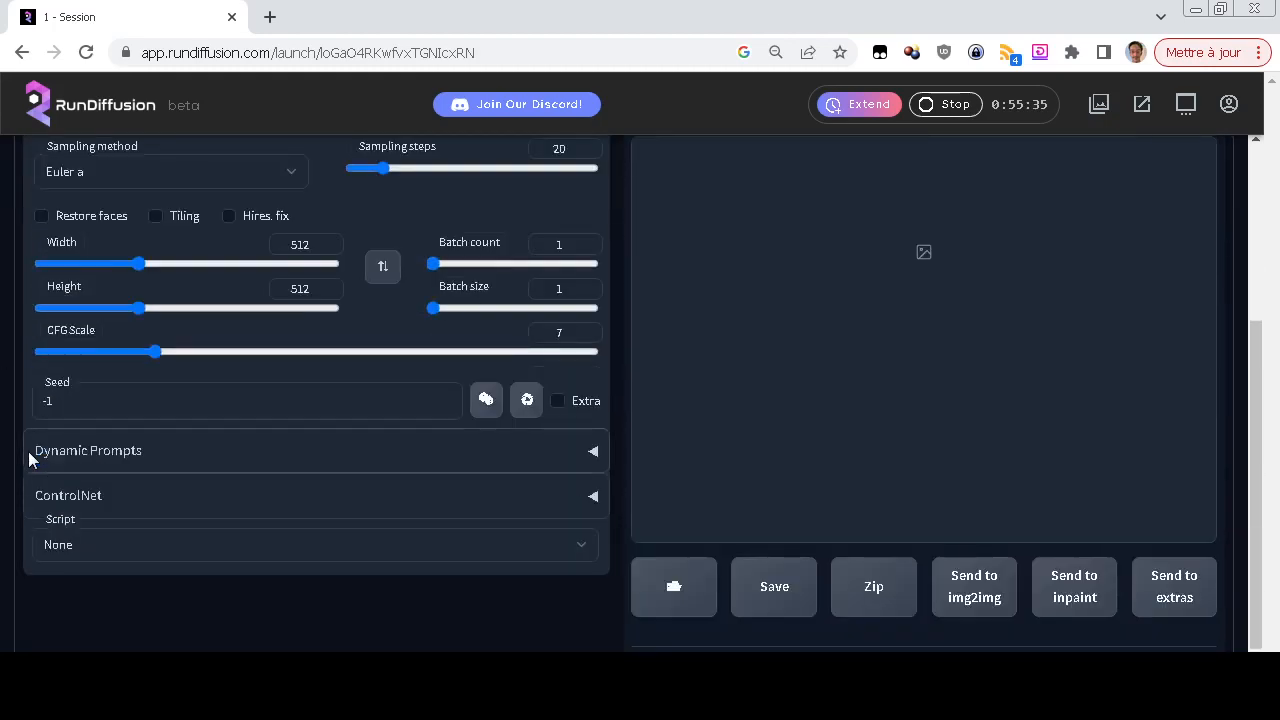
{"action": "scroll", "coordinate": [29, 459], "scroll_direction": "up", "scroll_amount": 3}
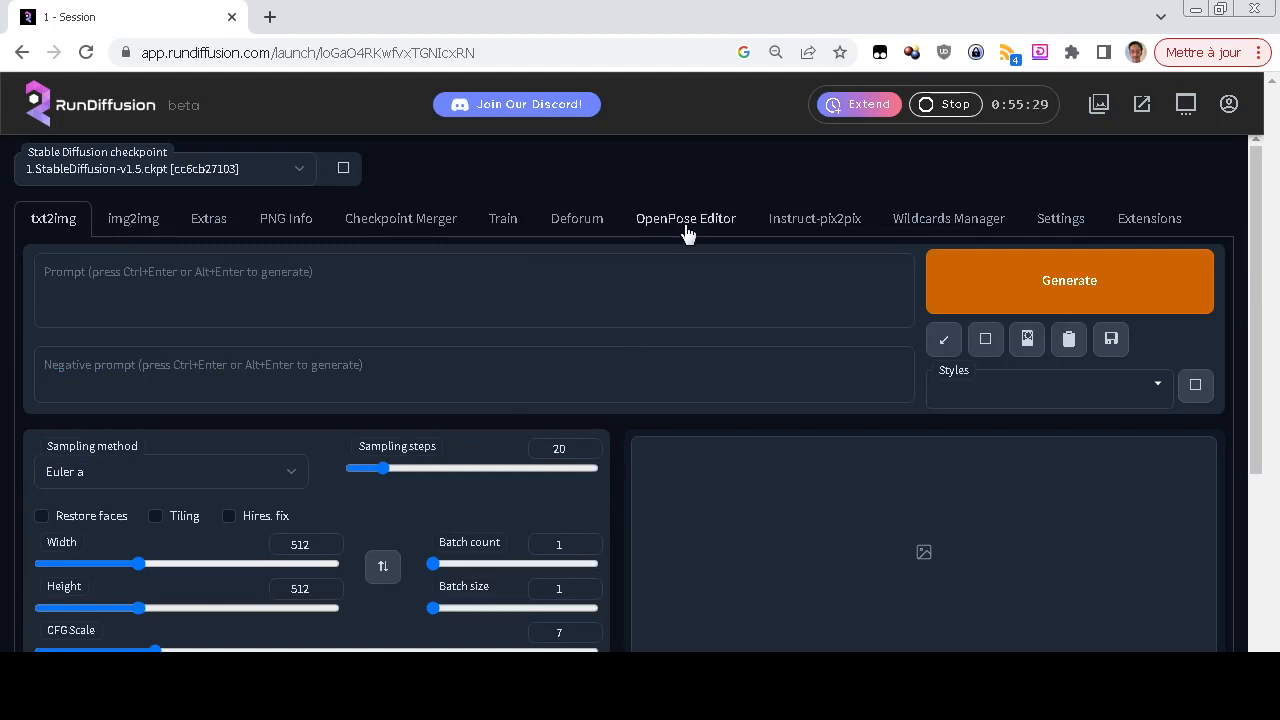
Expand the ControlNet section and load the LxnpKTSBprY-unsplash street photo from the desktop as its input image
{"action": "scroll", "coordinate": [214, 377], "scroll_direction": "down", "scroll_amount": 3}
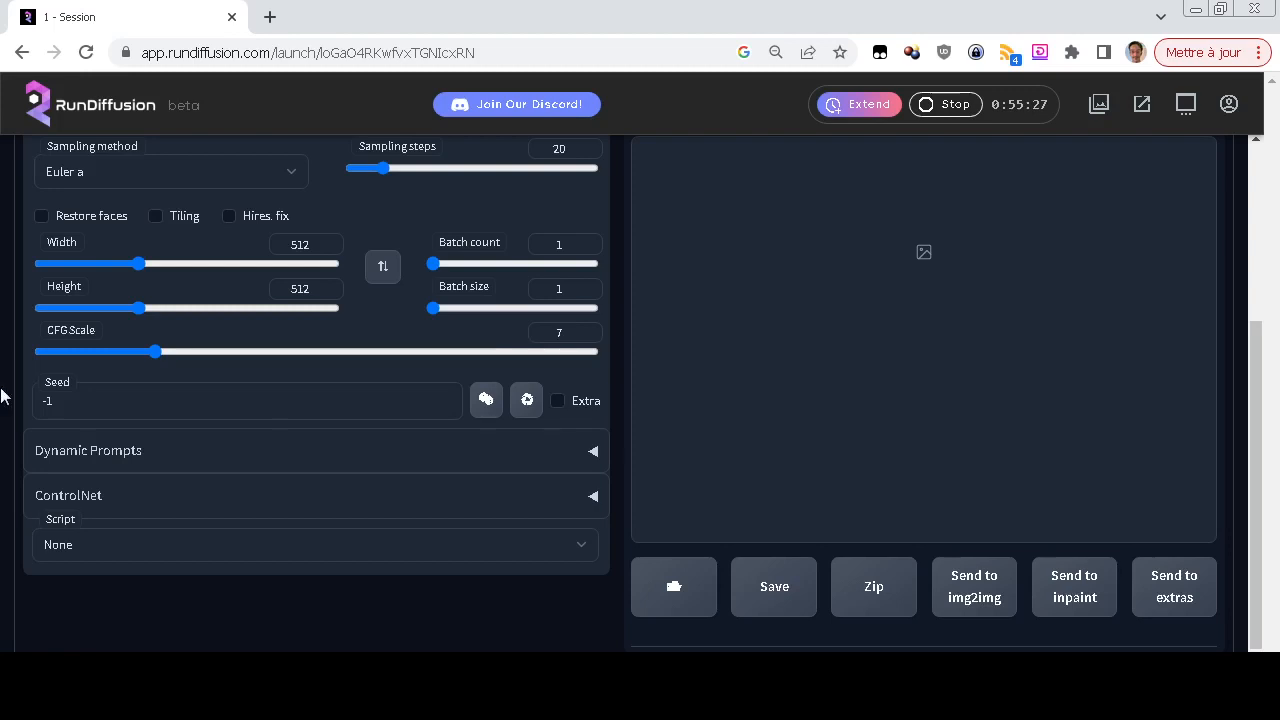
{"action": "scroll", "coordinate": [5, 428], "scroll_direction": "down", "scroll_amount": 1}
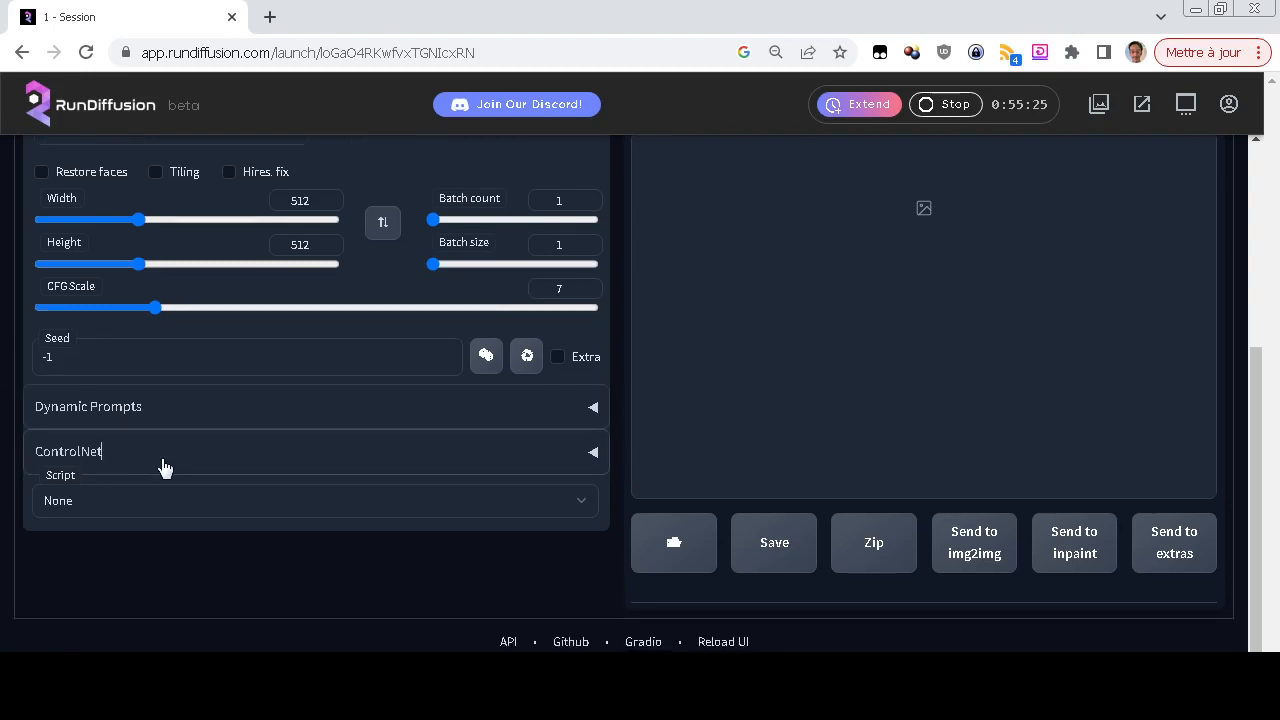
{"action": "left_click", "coordinate": [164, 467]}
{"action": "scroll", "coordinate": [5, 455], "scroll_direction": "up", "scroll_amount": 4}
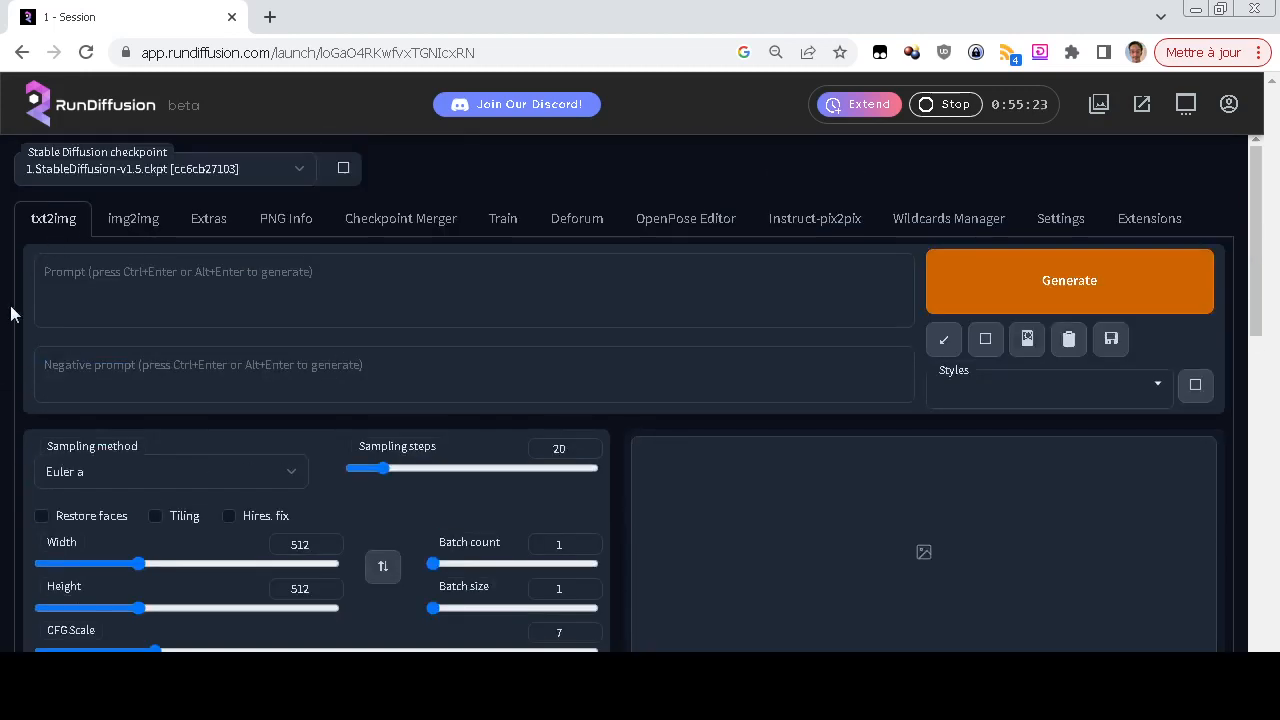
{"action": "scroll", "coordinate": [3, 388], "scroll_direction": "down", "scroll_amount": 4}
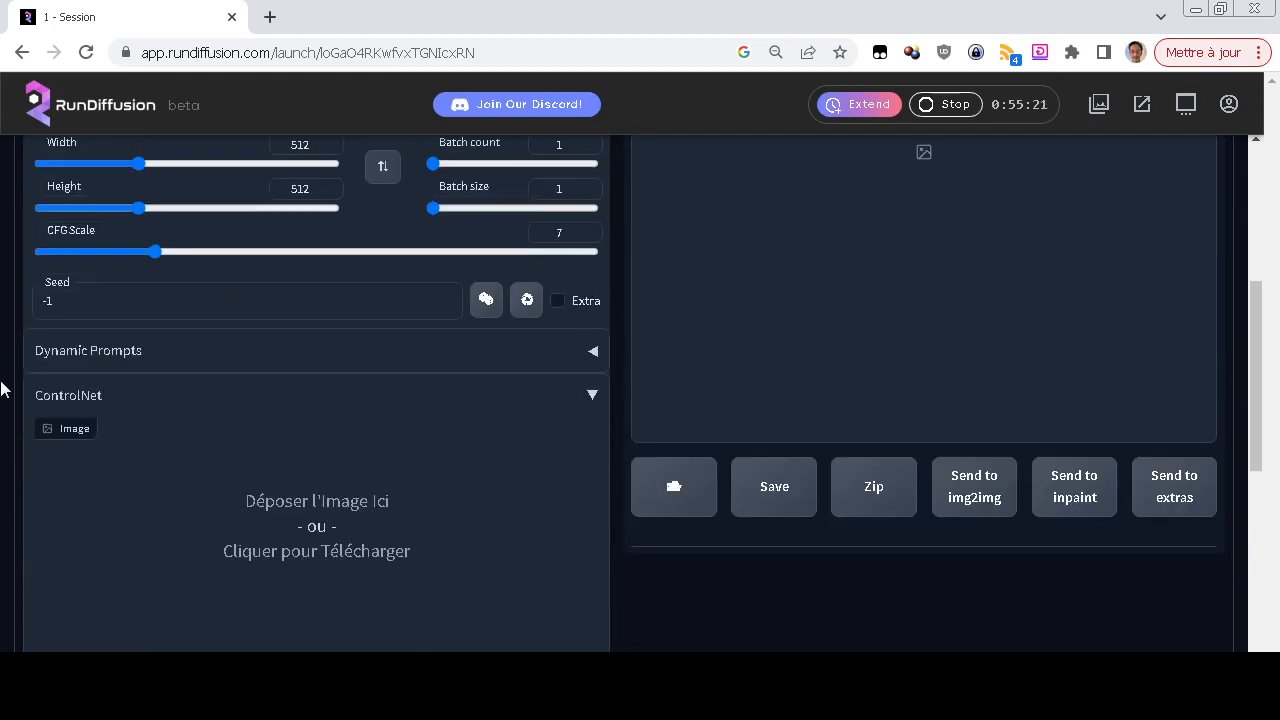
{"action": "left_click", "coordinate": [290, 551]}
{"action": "scroll", "coordinate": [400, 215], "scroll_direction": "down", "scroll_amount": 3}
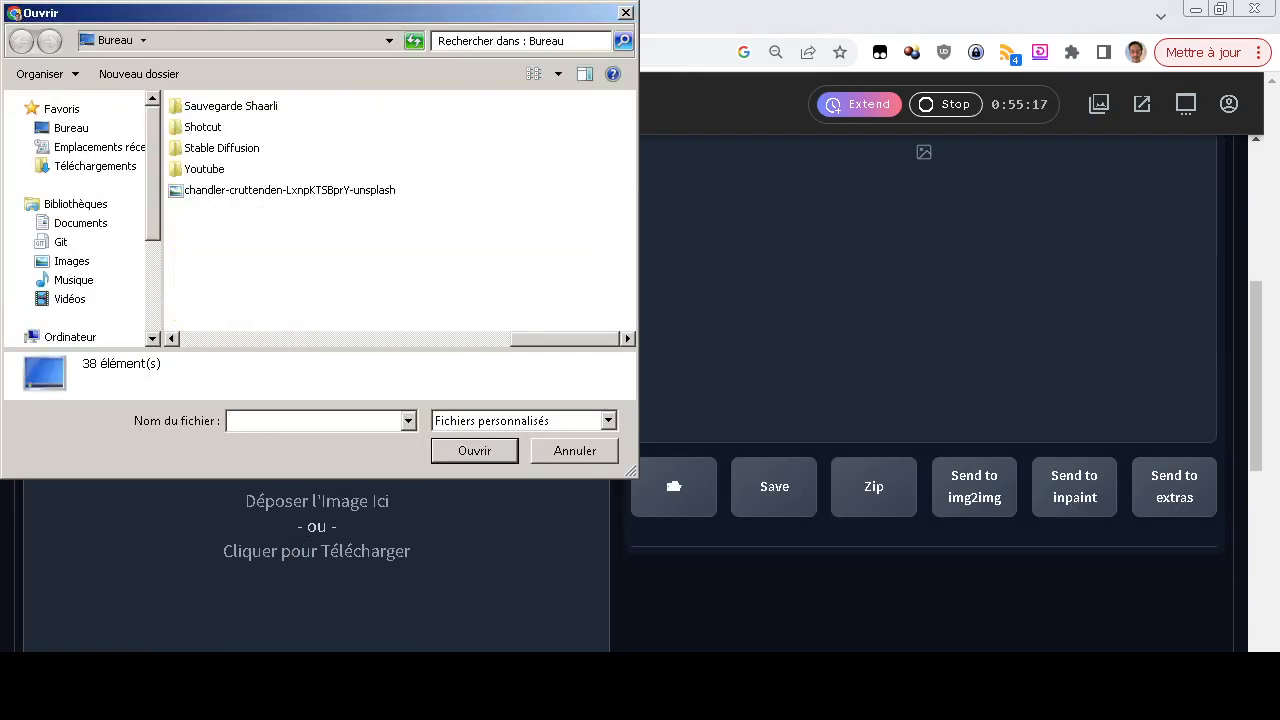
{"action": "left_click", "coordinate": [289, 190]}
{"action": "left_click", "coordinate": [474, 451]}
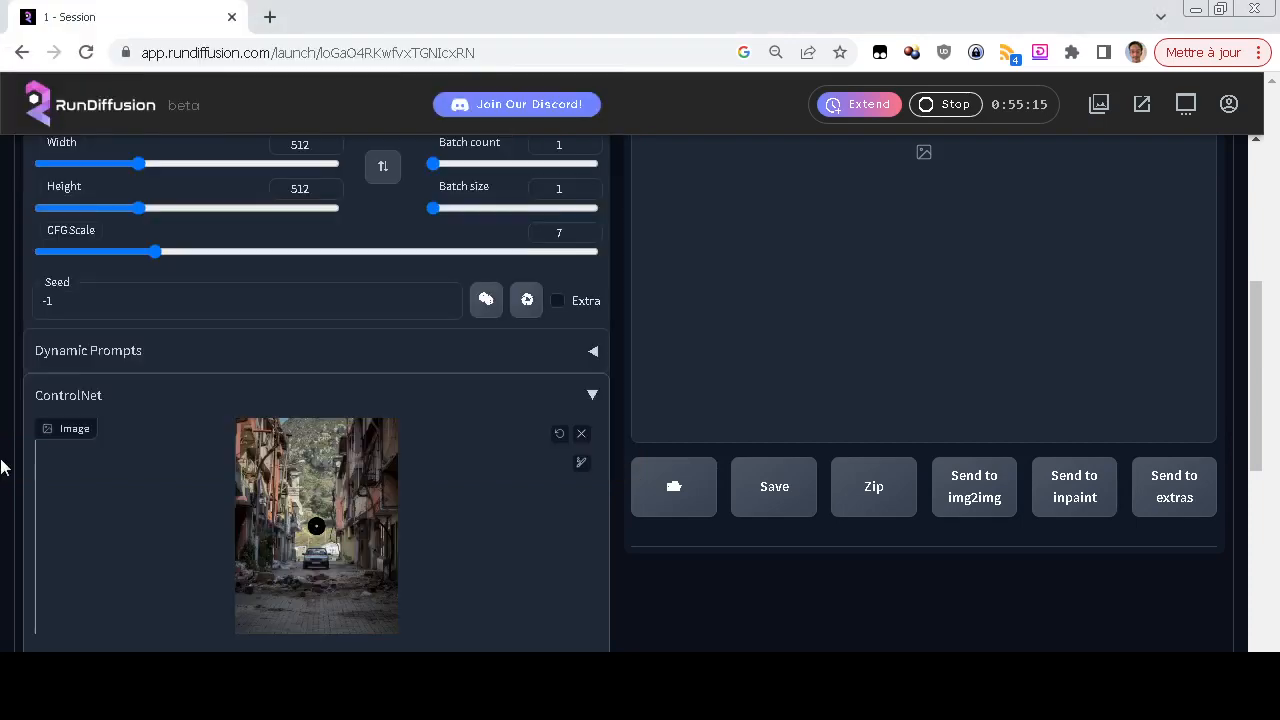
Enable ControlNet for the loaded street photo
{"action": "scroll", "coordinate": [4, 516], "scroll_direction": "down", "scroll_amount": 1}
{"action": "scroll", "coordinate": [4, 516], "scroll_direction": "down", "scroll_amount": 1}
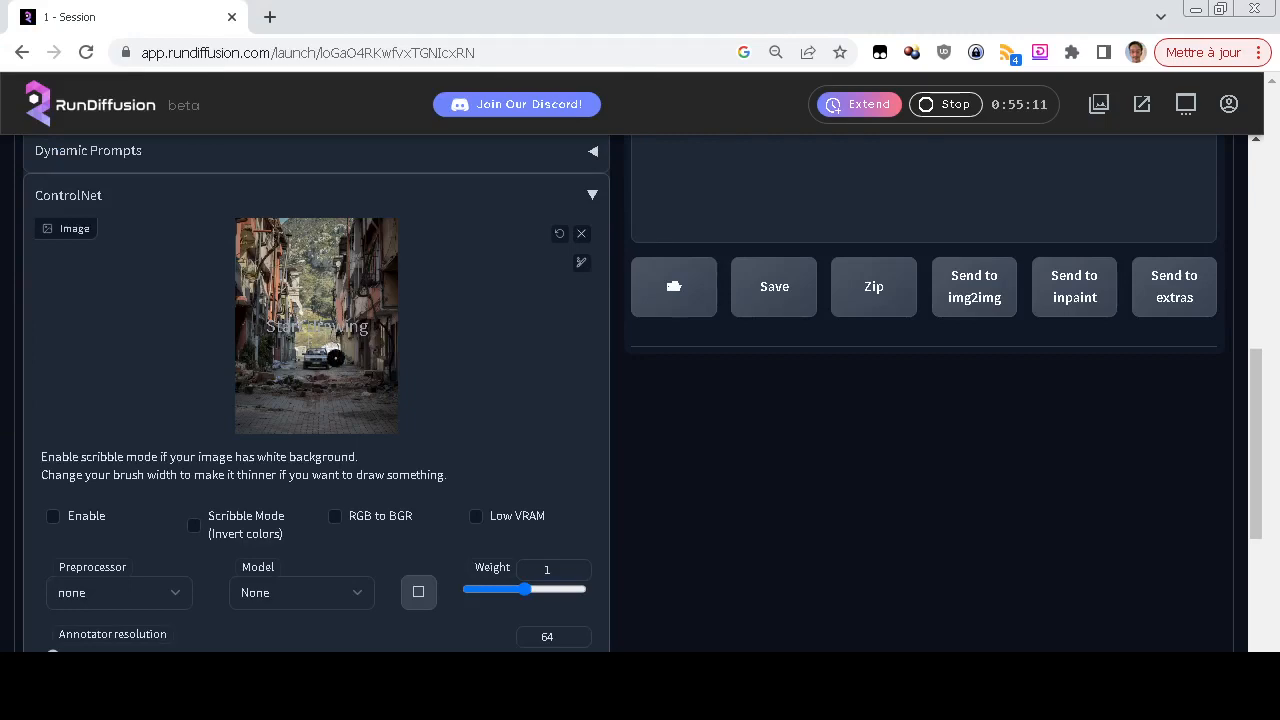
{"action": "scroll", "coordinate": [5, 424], "scroll_direction": "up", "scroll_amount": 3}
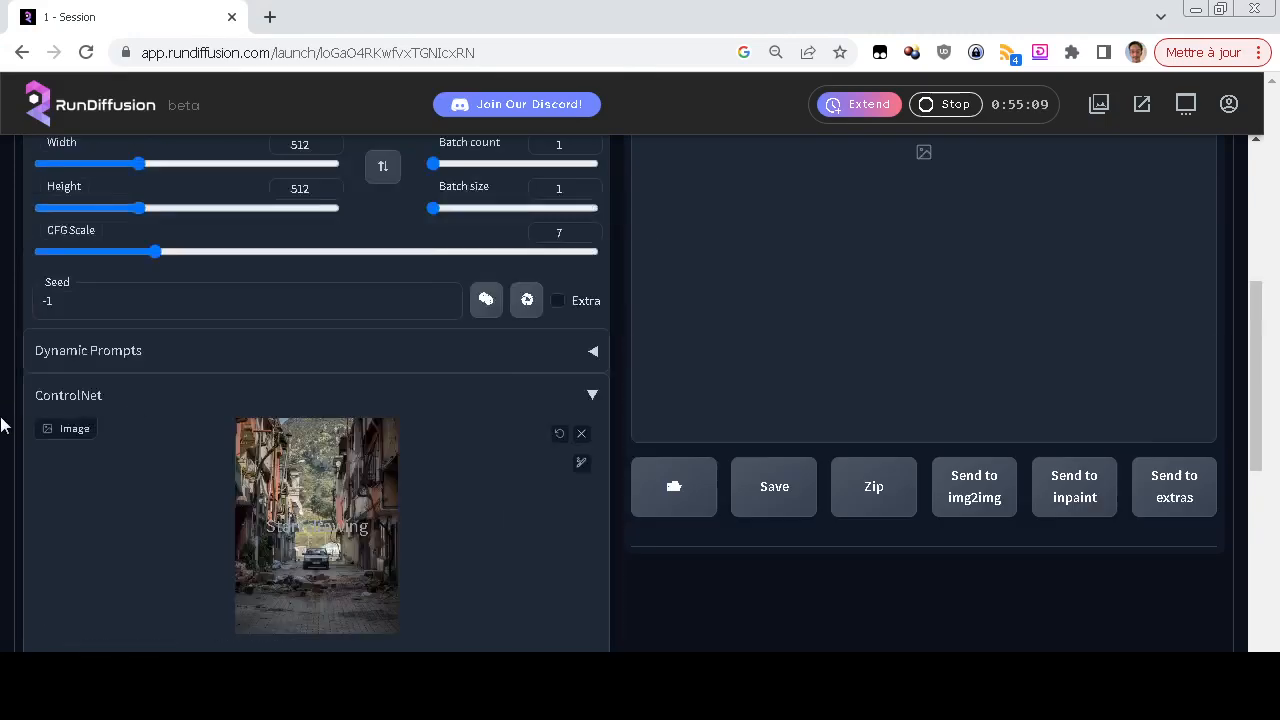
{"action": "scroll", "coordinate": [4, 426], "scroll_direction": "down", "scroll_amount": 2}
{"action": "scroll", "coordinate": [3, 424], "scroll_direction": "down", "scroll_amount": 1}
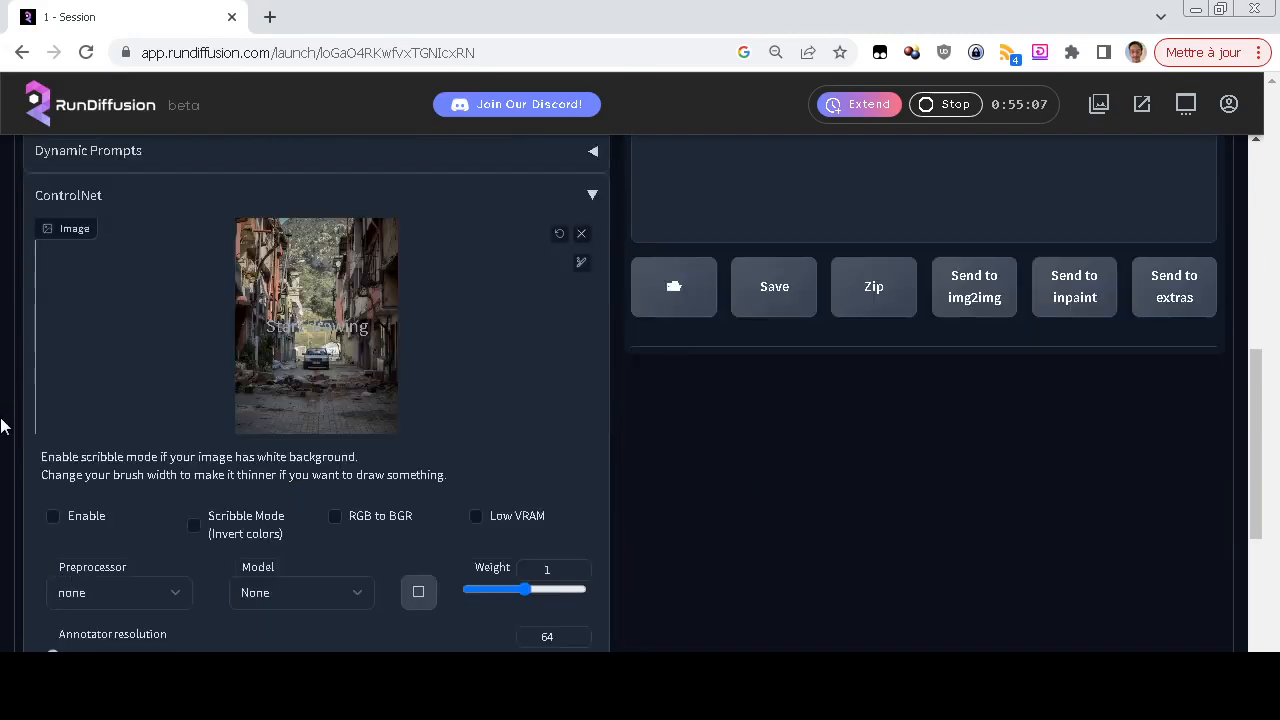
{"action": "left_click", "coordinate": [52, 516]}
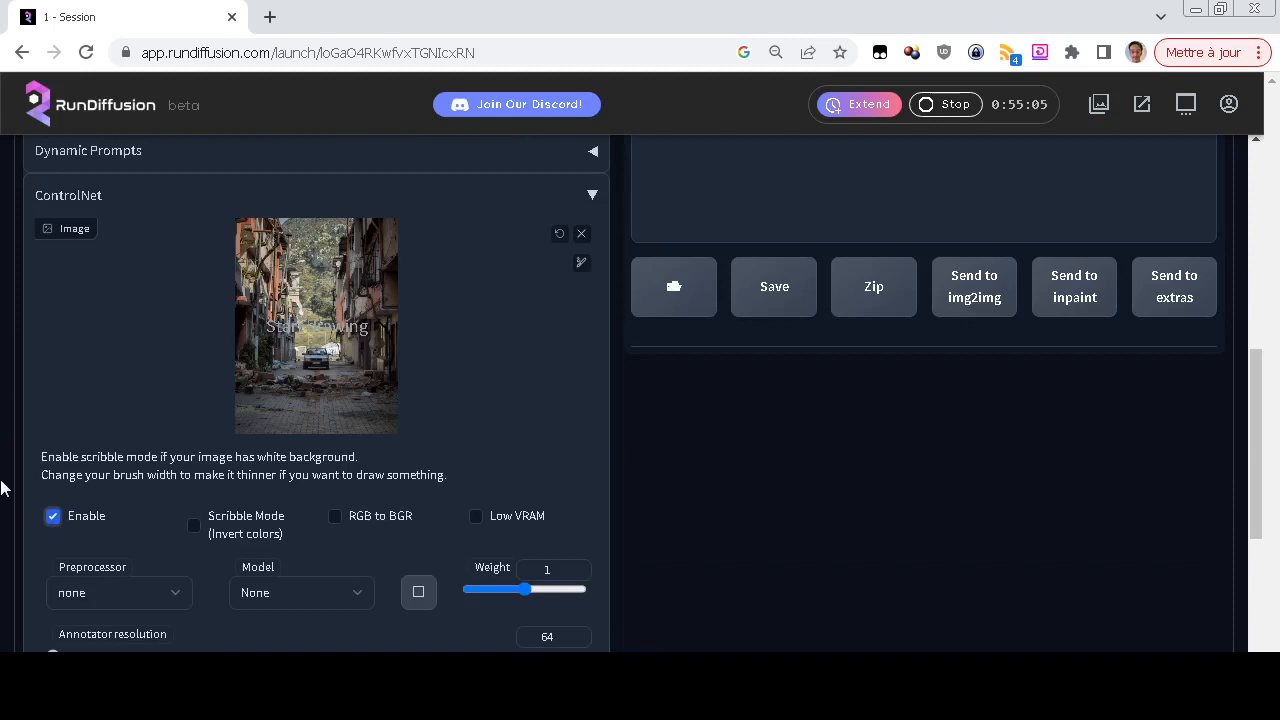
Set the ControlNet preprocessor to canny and its model to control_sd15_canny [fef5e48e]
{"action": "scroll", "coordinate": [3, 488], "scroll_direction": "down", "scroll_amount": 2}
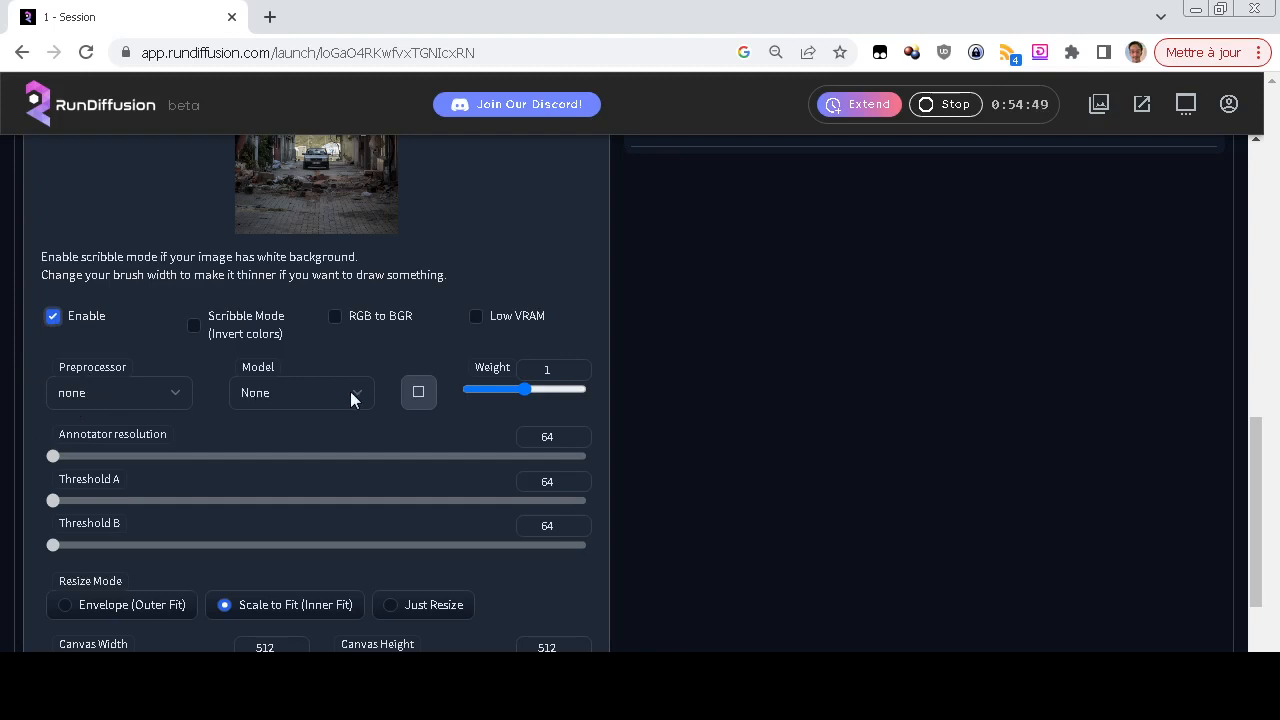
{"action": "left_click", "coordinate": [93, 397]}
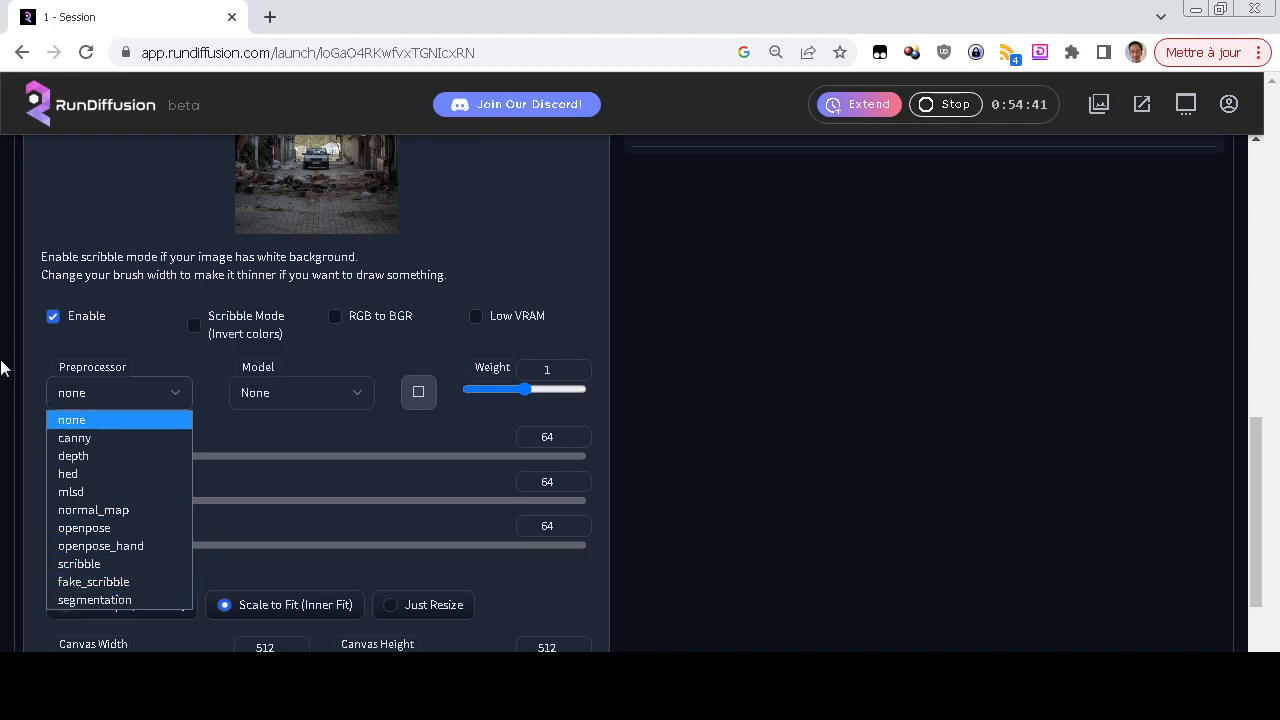
{"action": "left_click", "coordinate": [112, 399]}
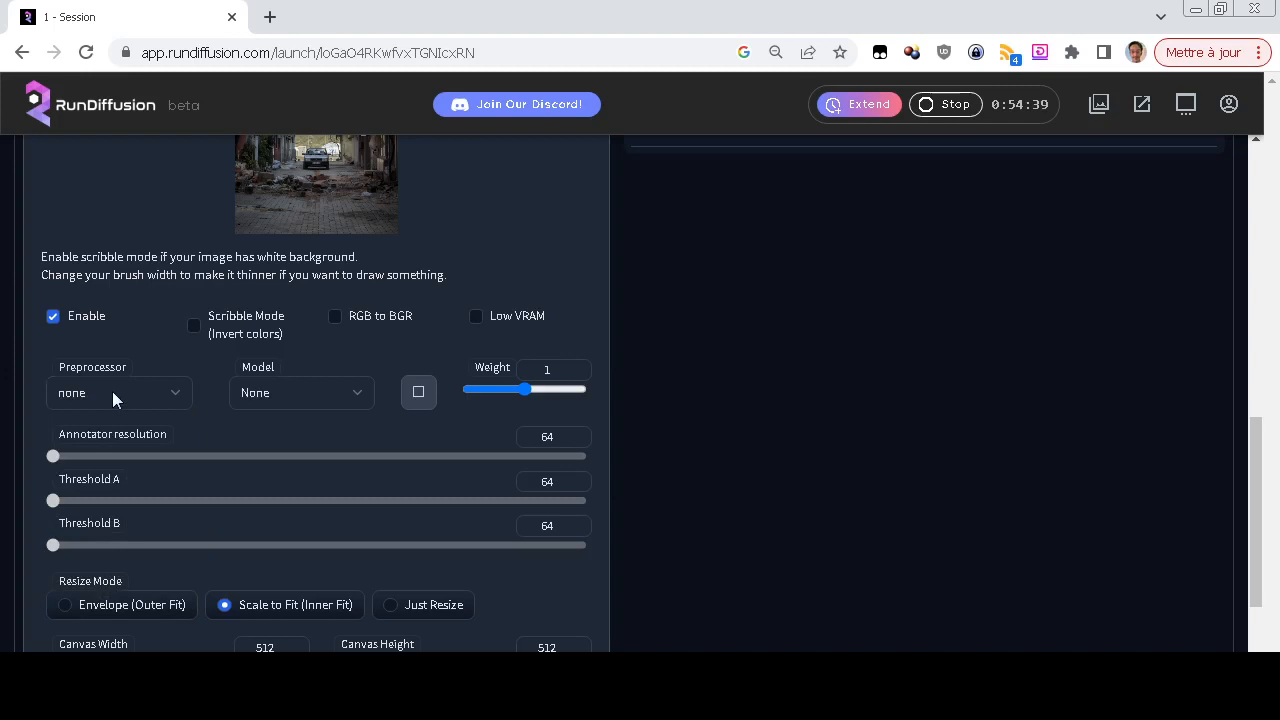
{"action": "left_click", "coordinate": [113, 402]}
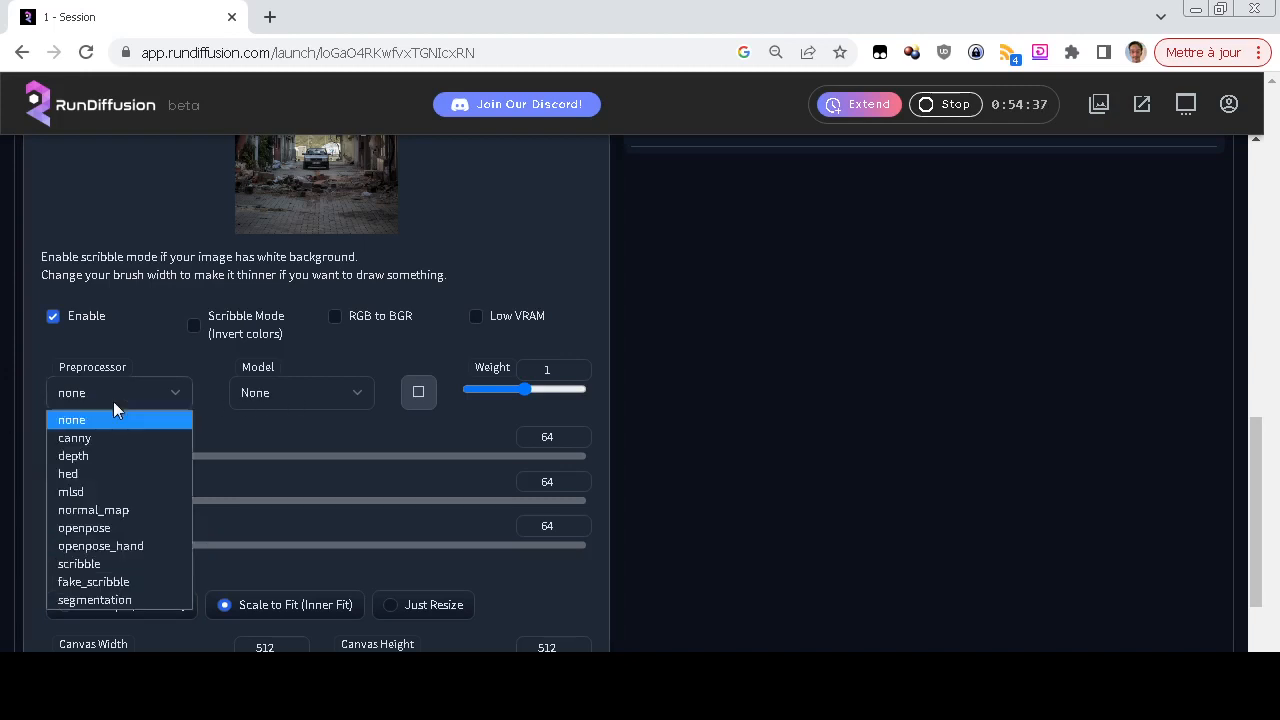
{"action": "left_click", "coordinate": [111, 433]}
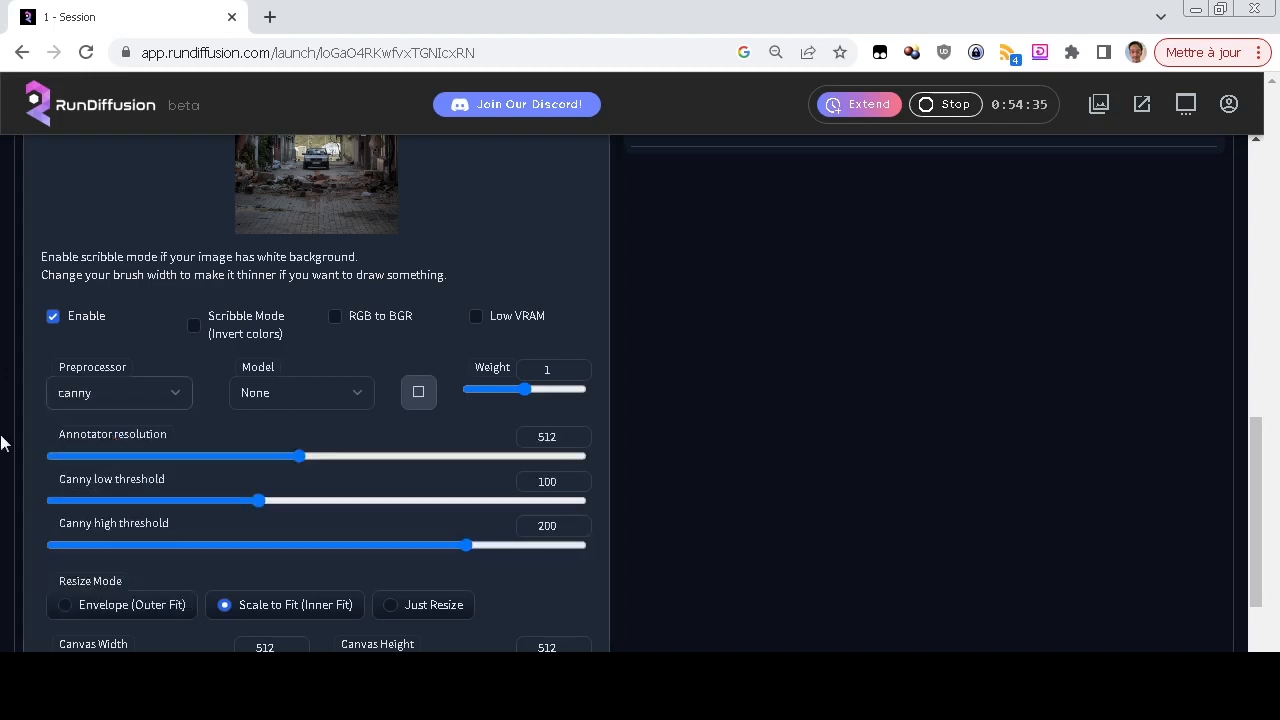
{"action": "left_click", "coordinate": [296, 392]}
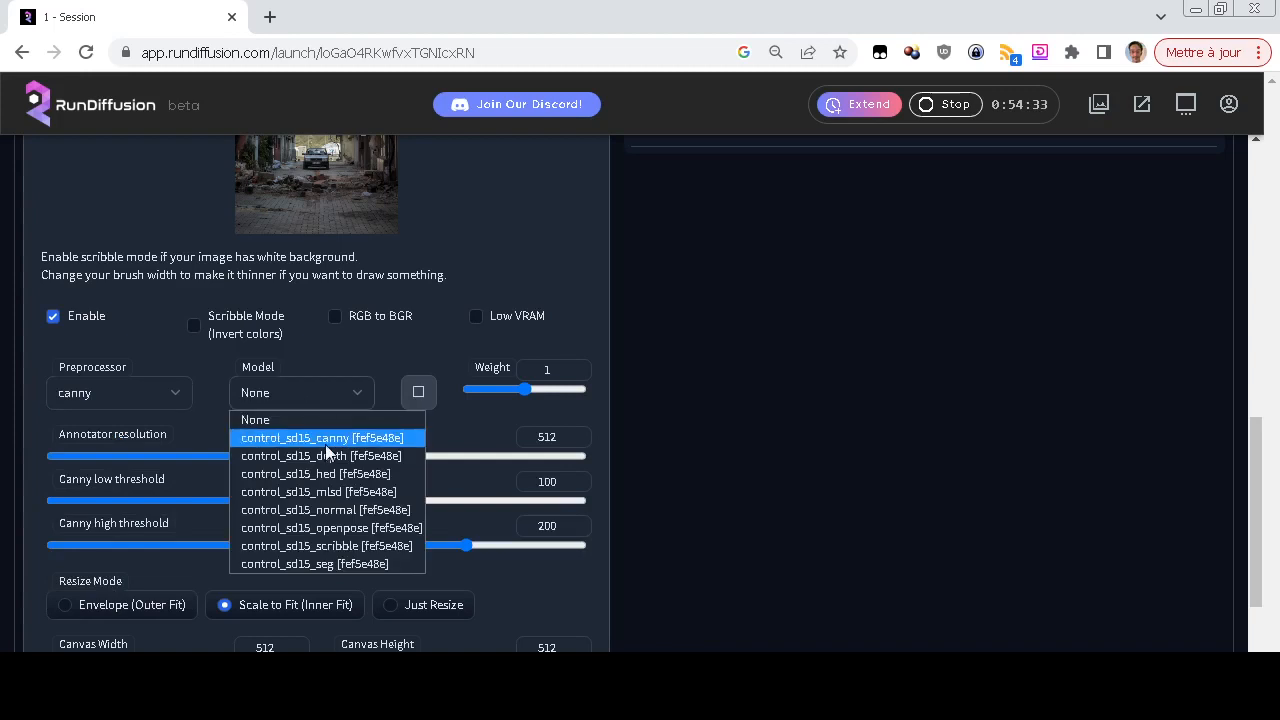
{"action": "left_click", "coordinate": [325, 441]}
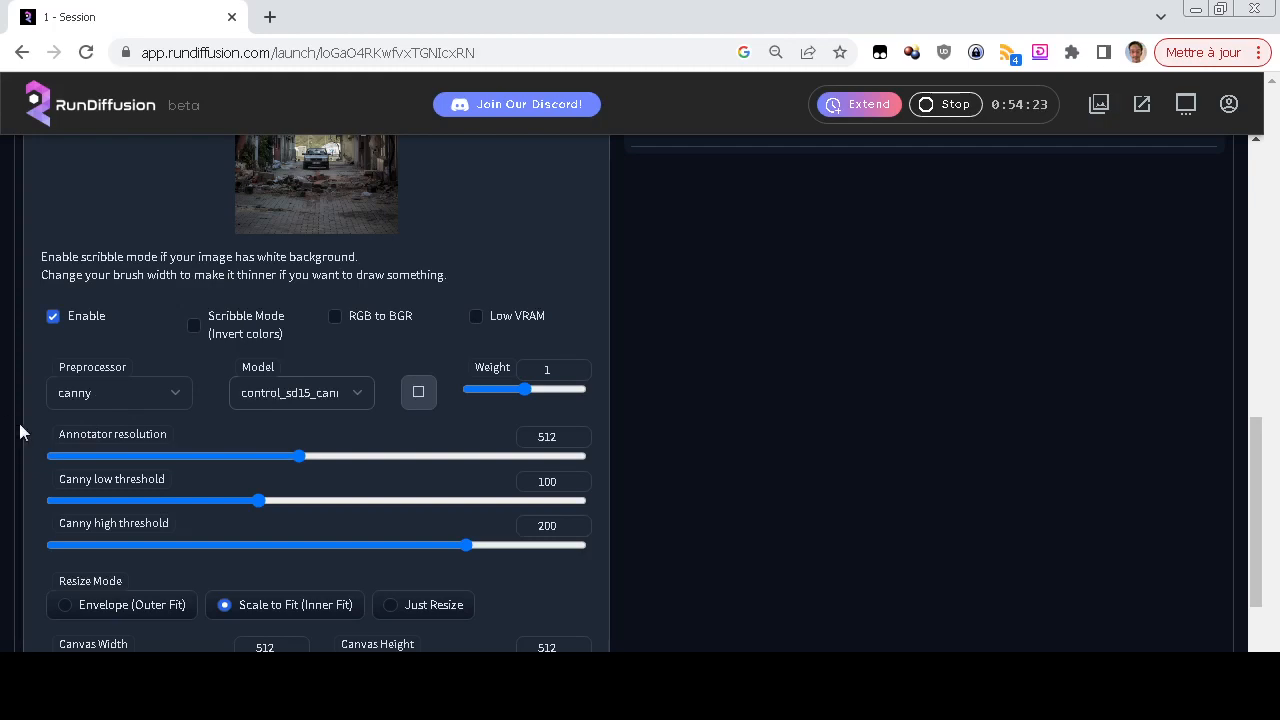
Generate an image from the ControlNet street photo with the prompt left empty
{"action": "scroll", "coordinate": [28, 436], "scroll_direction": "up", "scroll_amount": 2}
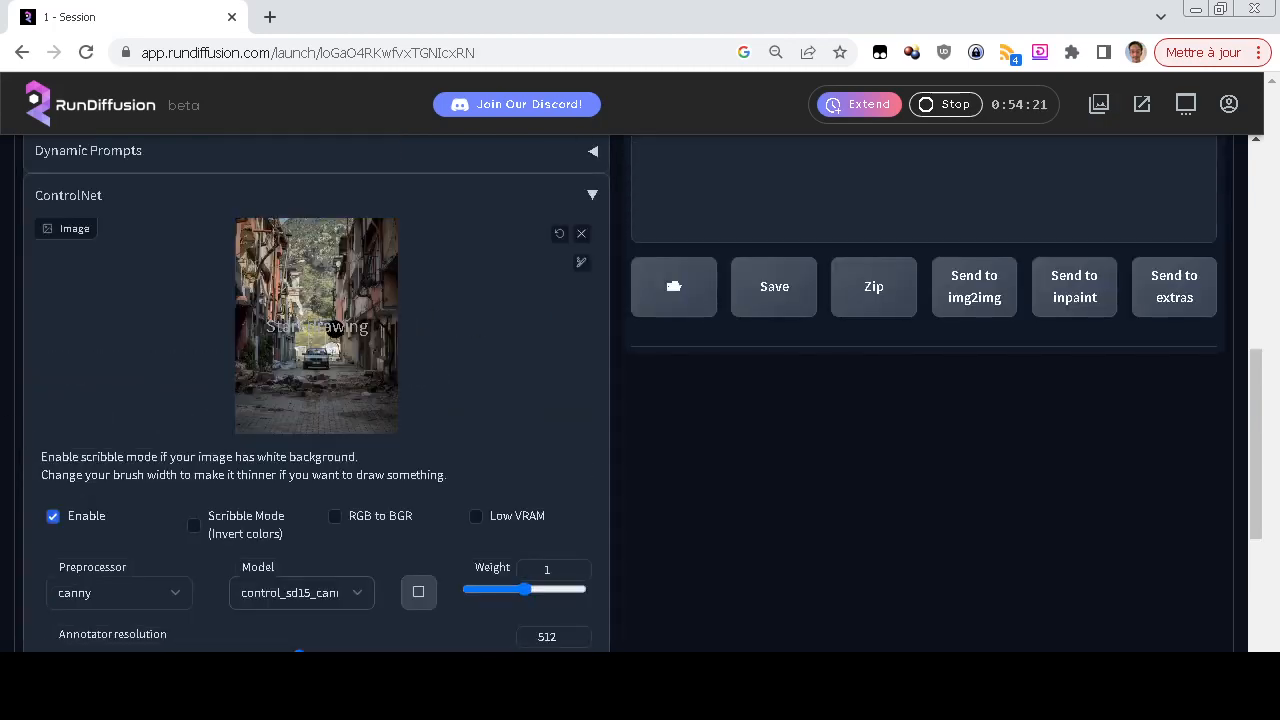
{"action": "scroll", "coordinate": [4, 424], "scroll_direction": "down", "scroll_amount": 2}
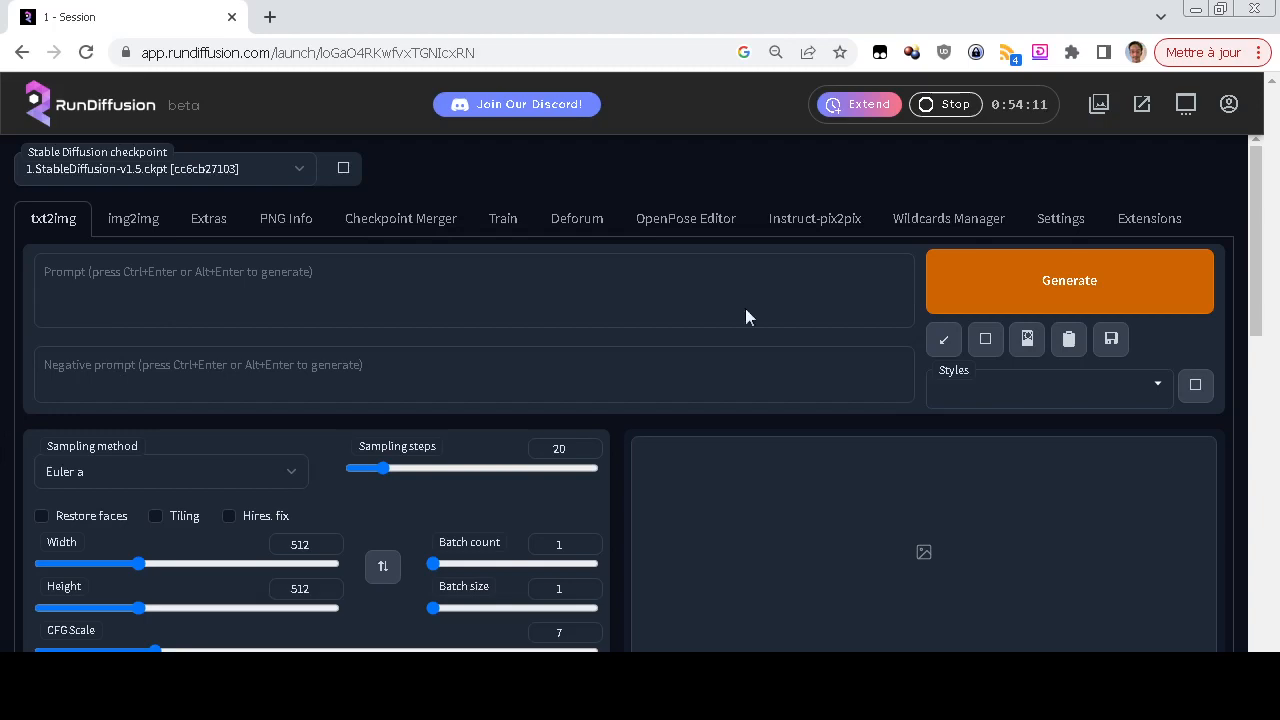
{"action": "left_click", "coordinate": [988, 292]}
{"action": "scroll", "coordinate": [0, 437], "scroll_direction": "down", "scroll_amount": 5}
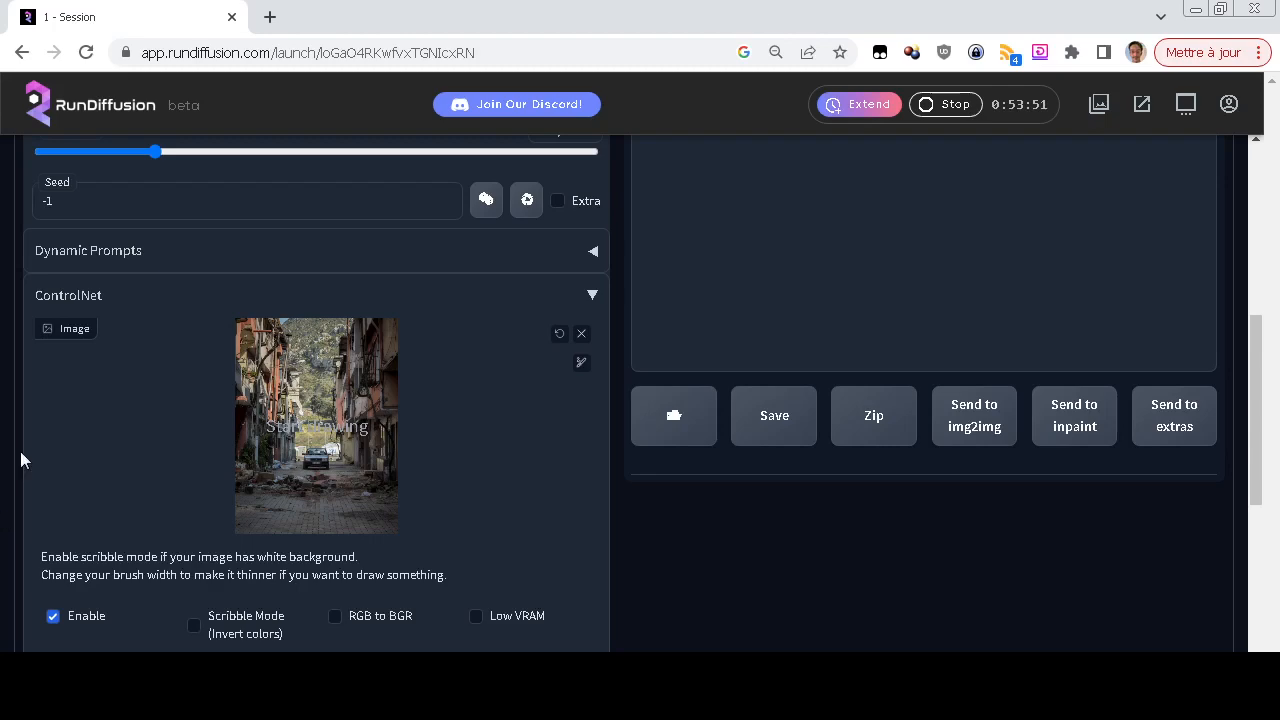
{"action": "scroll", "coordinate": [22, 460], "scroll_direction": "up", "scroll_amount": 5}
{"action": "scroll", "coordinate": [22, 460], "scroll_direction": "down", "scroll_amount": 6}
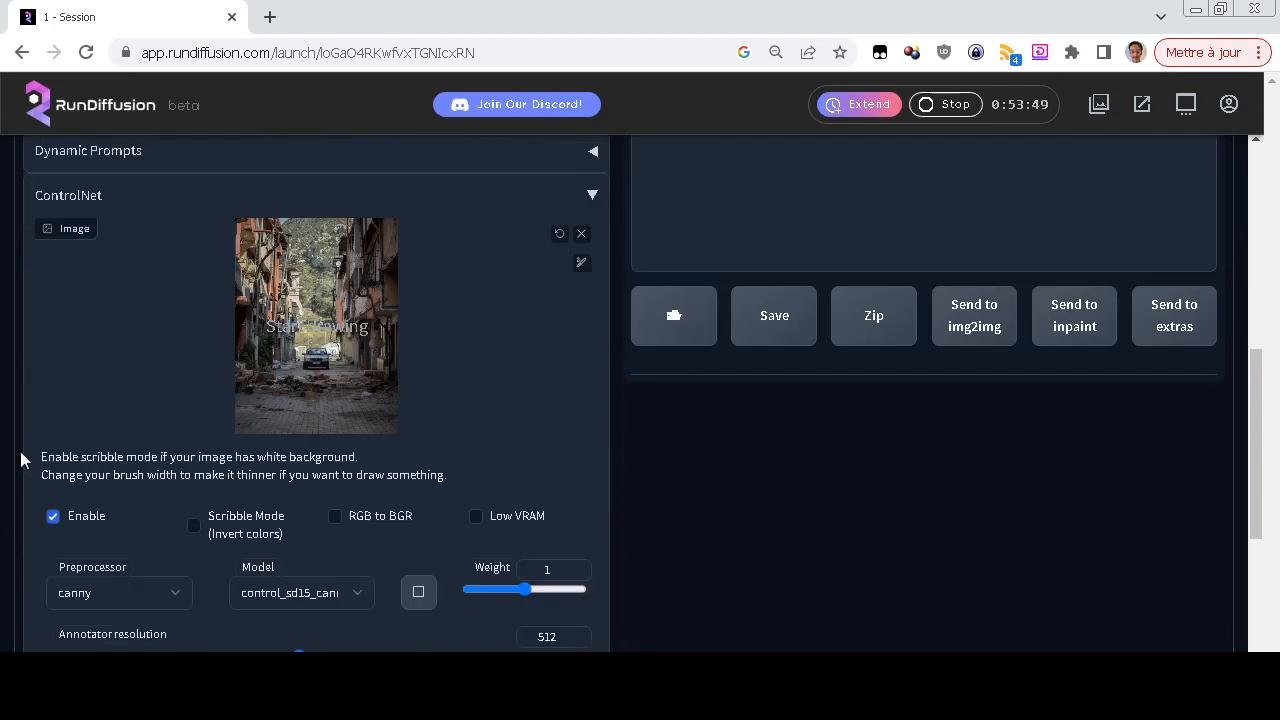
{"action": "scroll", "coordinate": [2, 408], "scroll_direction": "down", "scroll_amount": 2}
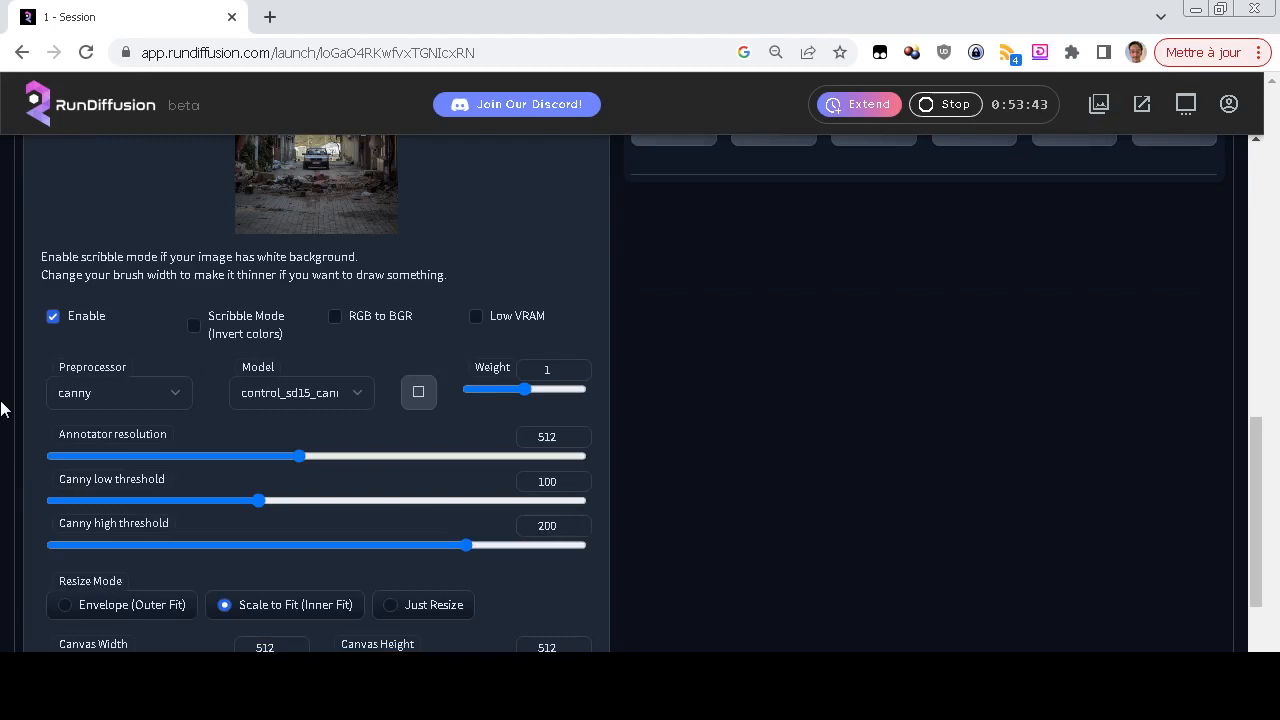
{"action": "scroll", "coordinate": [4, 409], "scroll_direction": "up", "scroll_amount": 2}
{"action": "scroll", "coordinate": [4, 409], "scroll_direction": "up", "scroll_amount": 3}
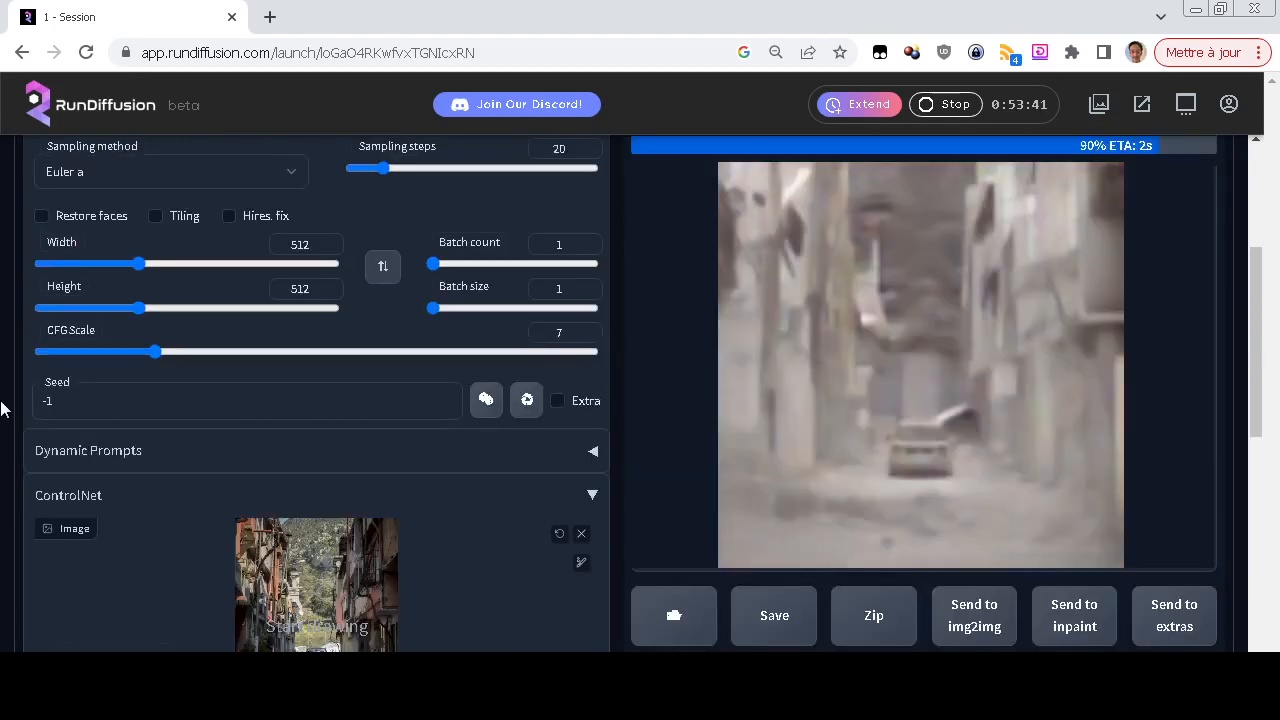
{"action": "scroll", "coordinate": [4, 409], "scroll_direction": "up", "scroll_amount": 2}
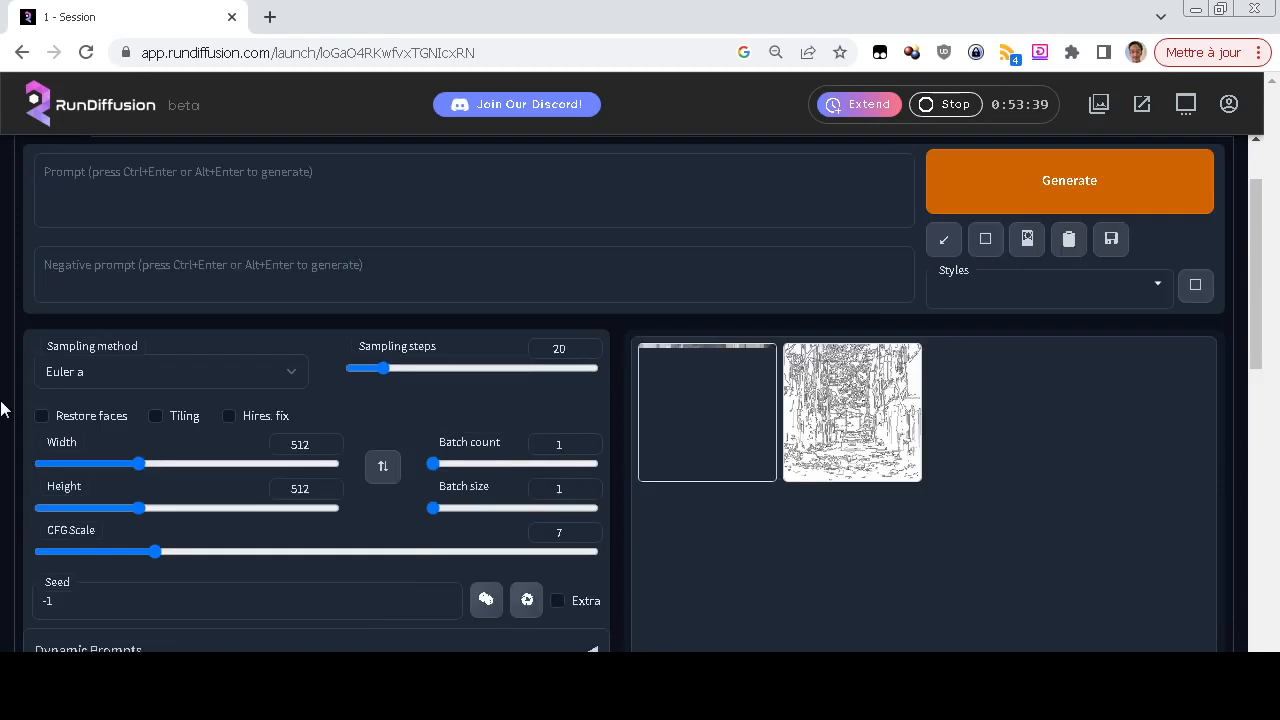
Enlarge the canny edge map in the results and compare it with the source photo and the generated image
{"action": "scroll", "coordinate": [4, 409], "scroll_direction": "down", "scroll_amount": 2}
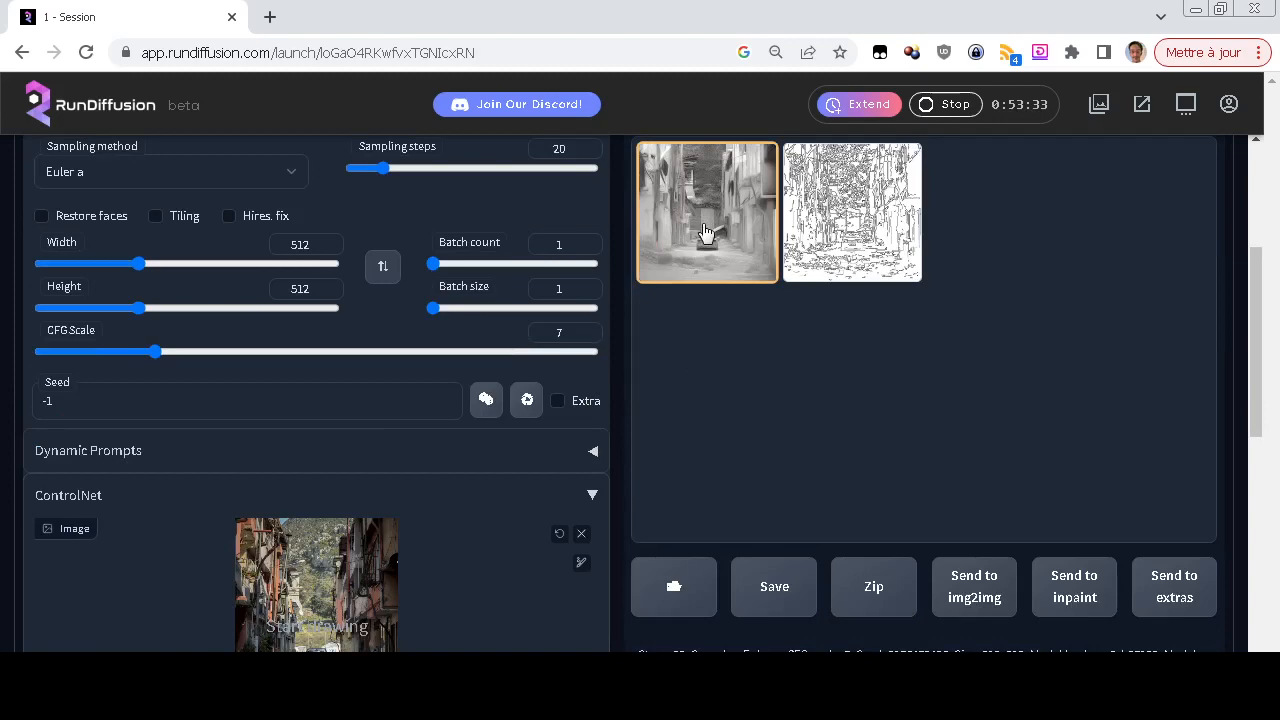
{"action": "left_click", "coordinate": [845, 226]}
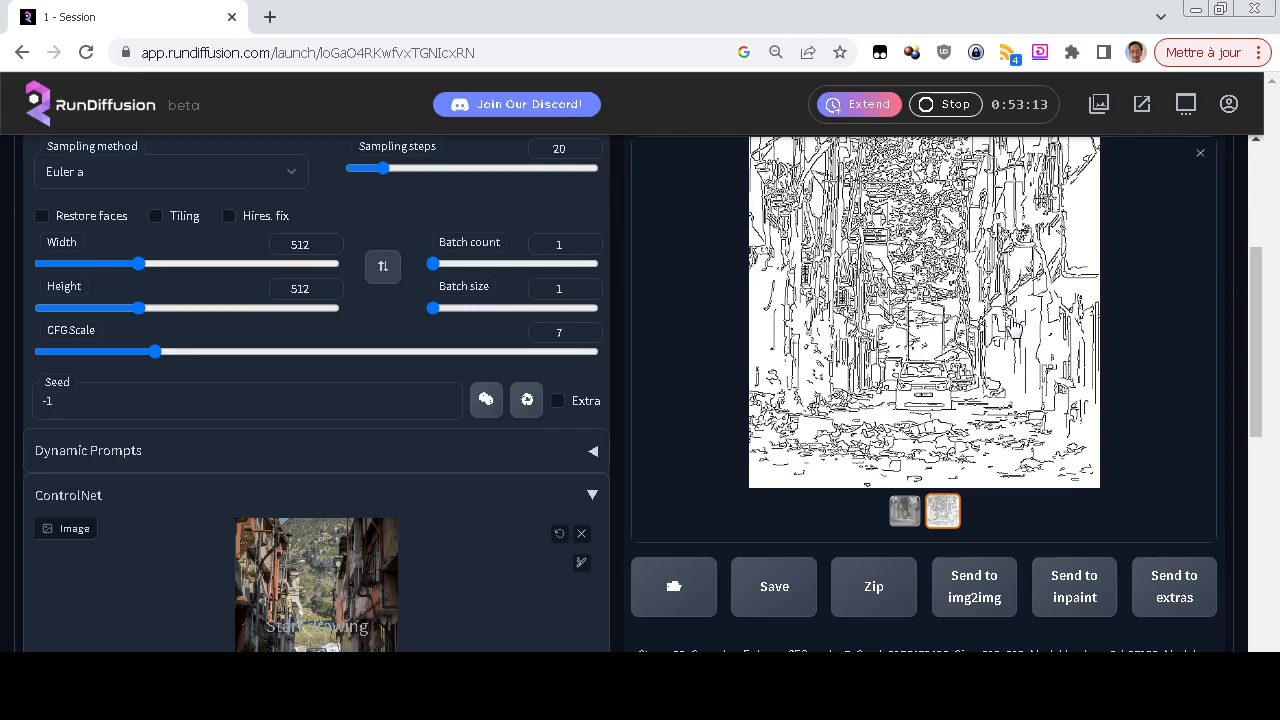
{"action": "scroll", "coordinate": [471, 342], "scroll_direction": "down", "scroll_amount": 3}
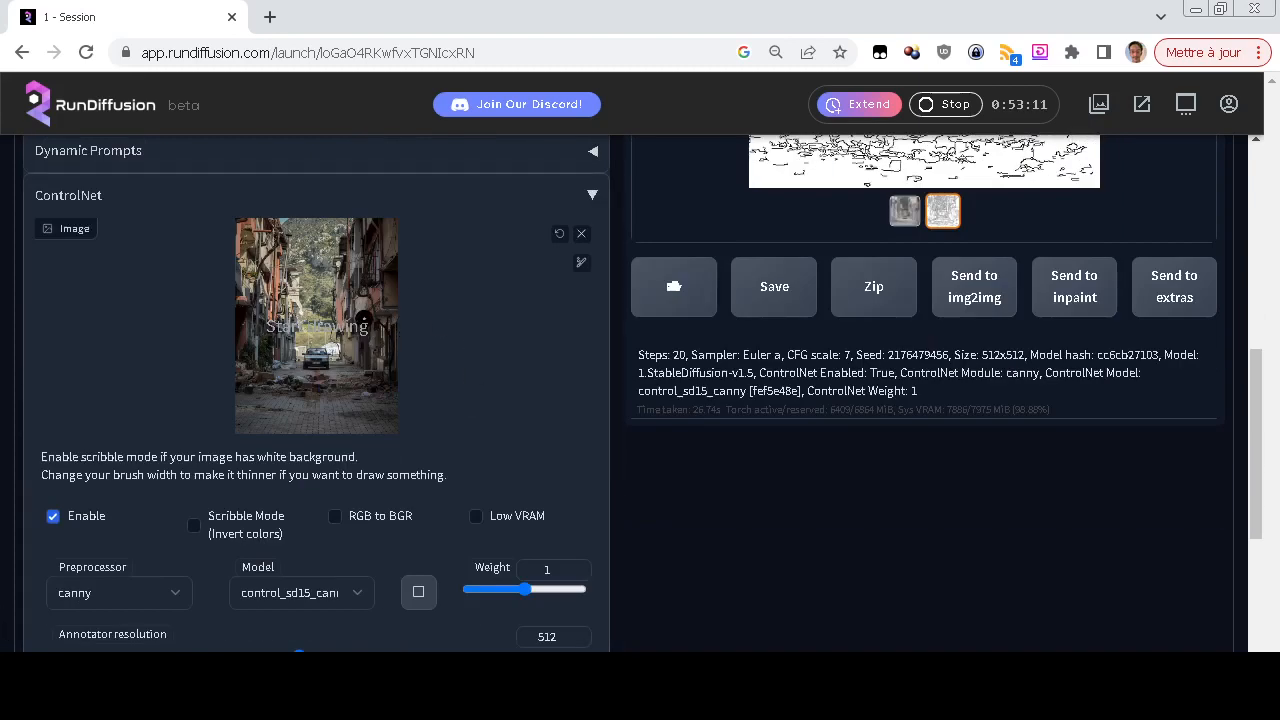
{"action": "scroll", "coordinate": [50, 420], "scroll_direction": "up", "scroll_amount": 6}
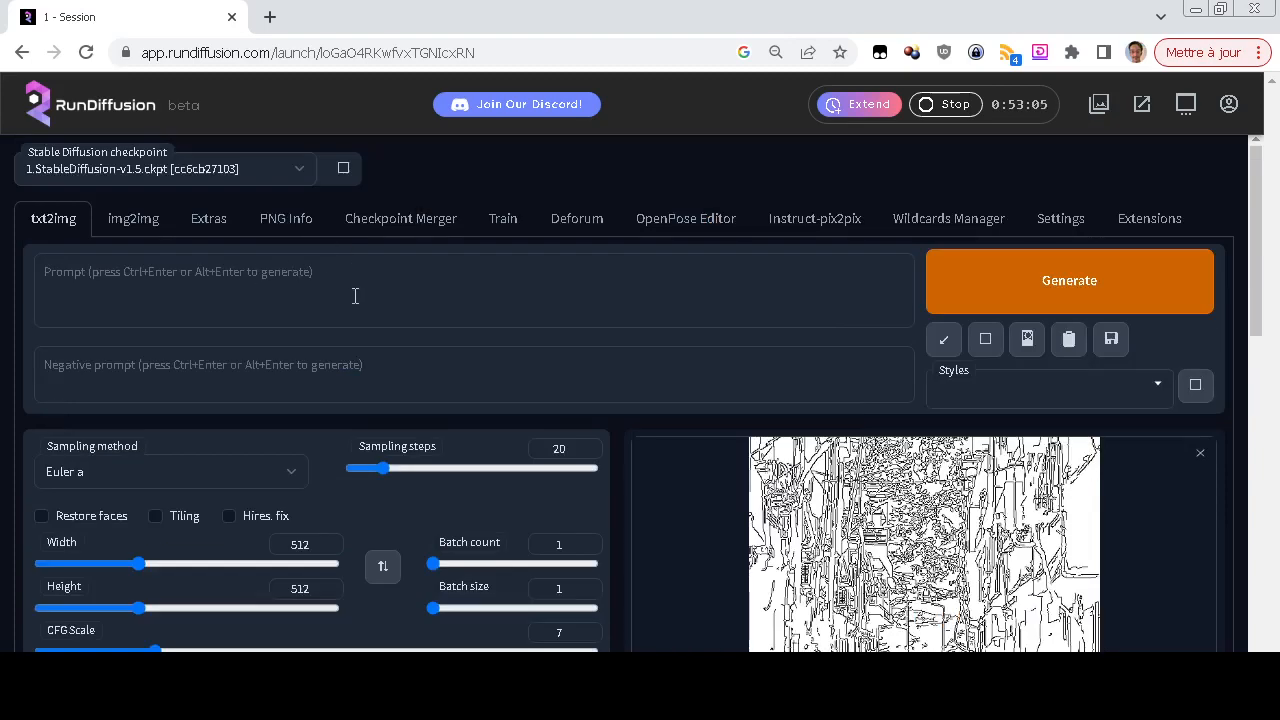
{"action": "scroll", "coordinate": [8, 398], "scroll_direction": "down", "scroll_amount": 6}
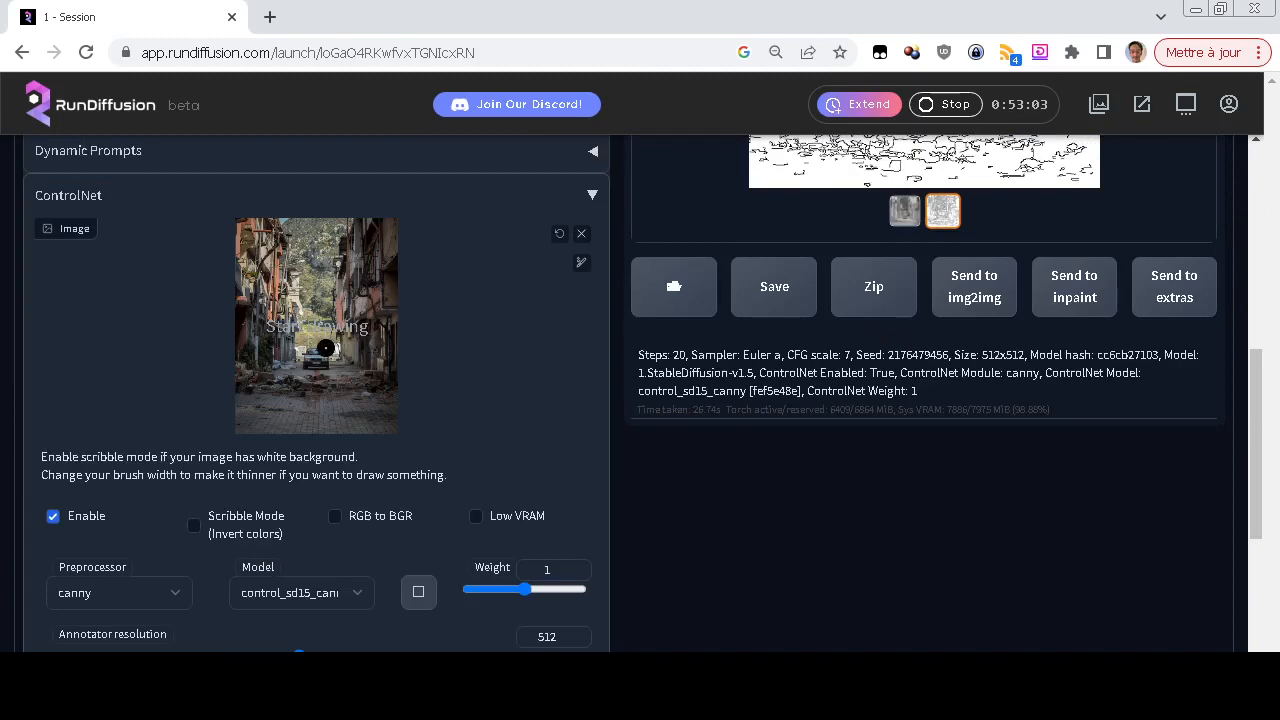
{"action": "scroll", "coordinate": [325, 347], "scroll_direction": "up", "scroll_amount": 3}
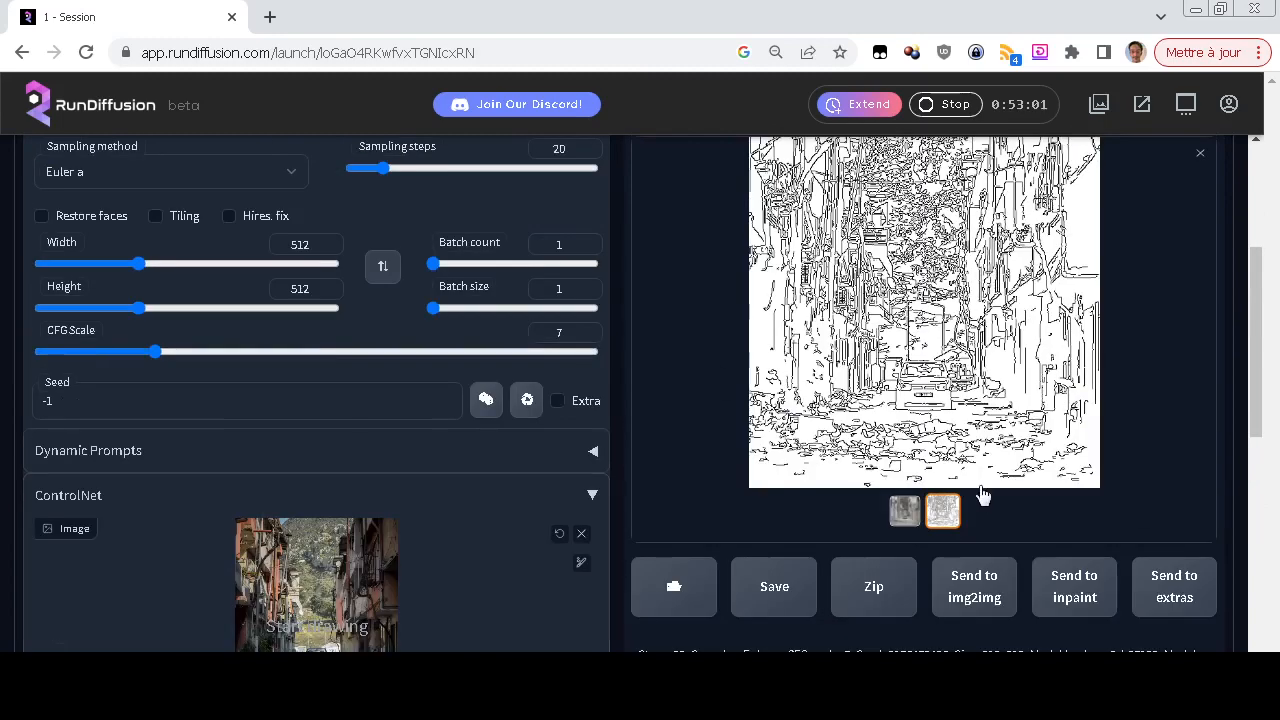
{"action": "left_click", "coordinate": [905, 510]}
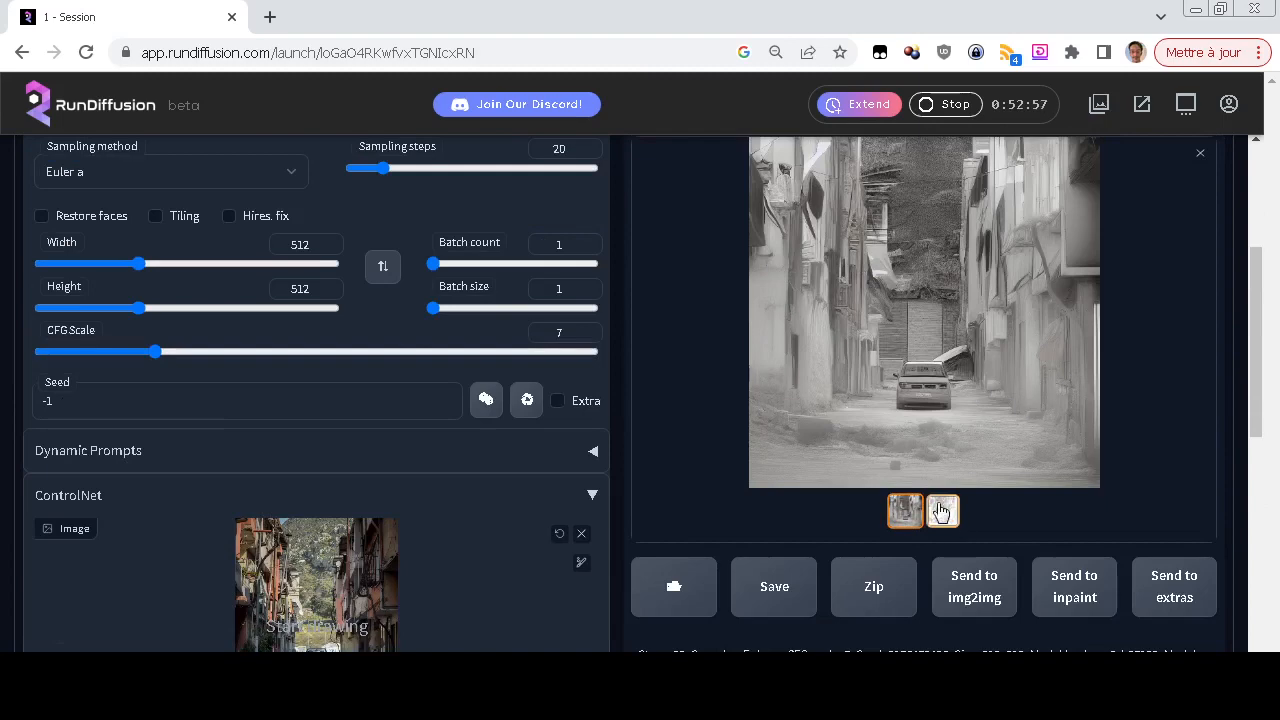
Switch between the canny edge map and the generated street image and review the generation details and ControlNet settings
{"action": "left_click", "coordinate": [942, 510]}
{"action": "left_click", "coordinate": [905, 511]}
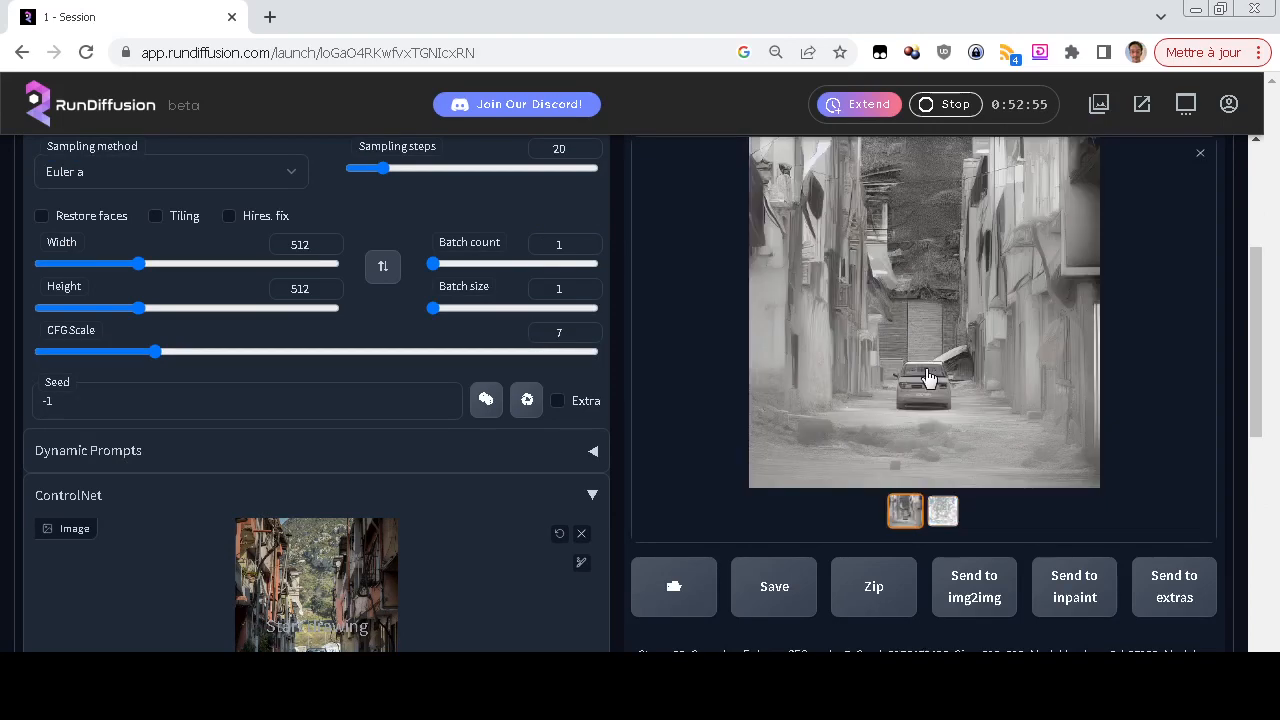
{"action": "scroll", "coordinate": [281, 500], "scroll_direction": "down", "scroll_amount": 1}
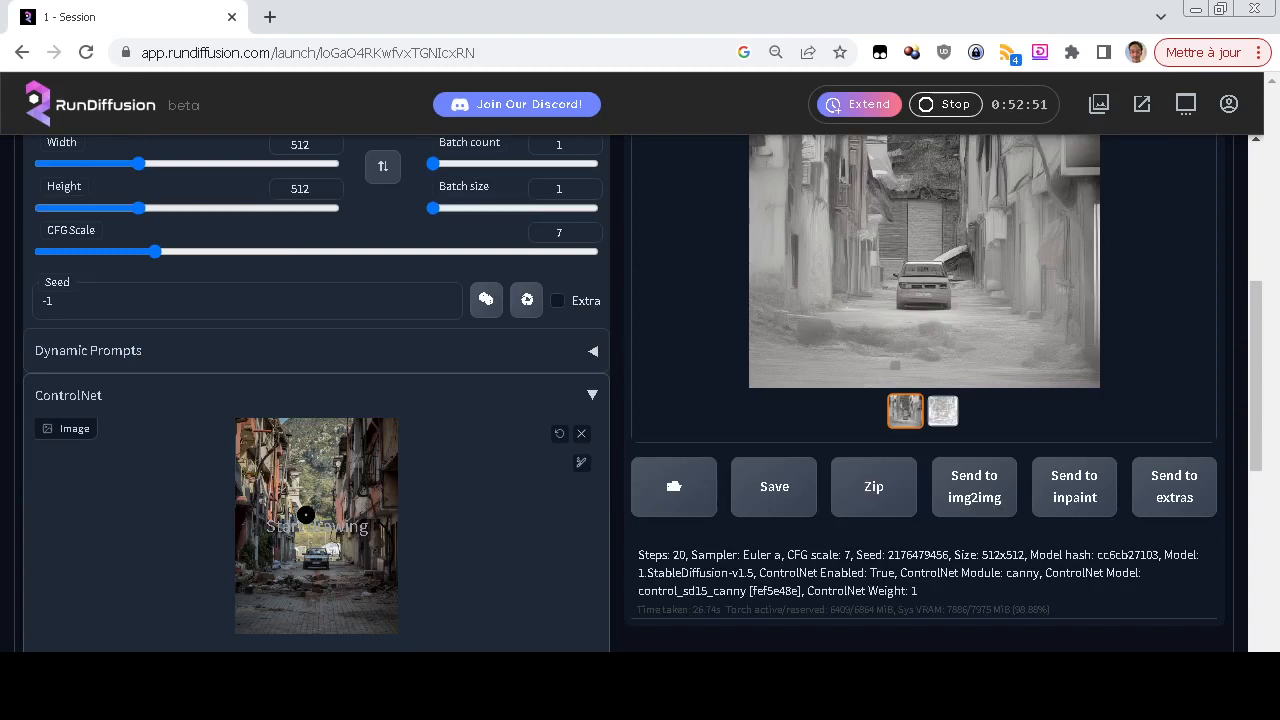
{"action": "scroll", "coordinate": [526, 512], "scroll_direction": "up", "scroll_amount": 1}
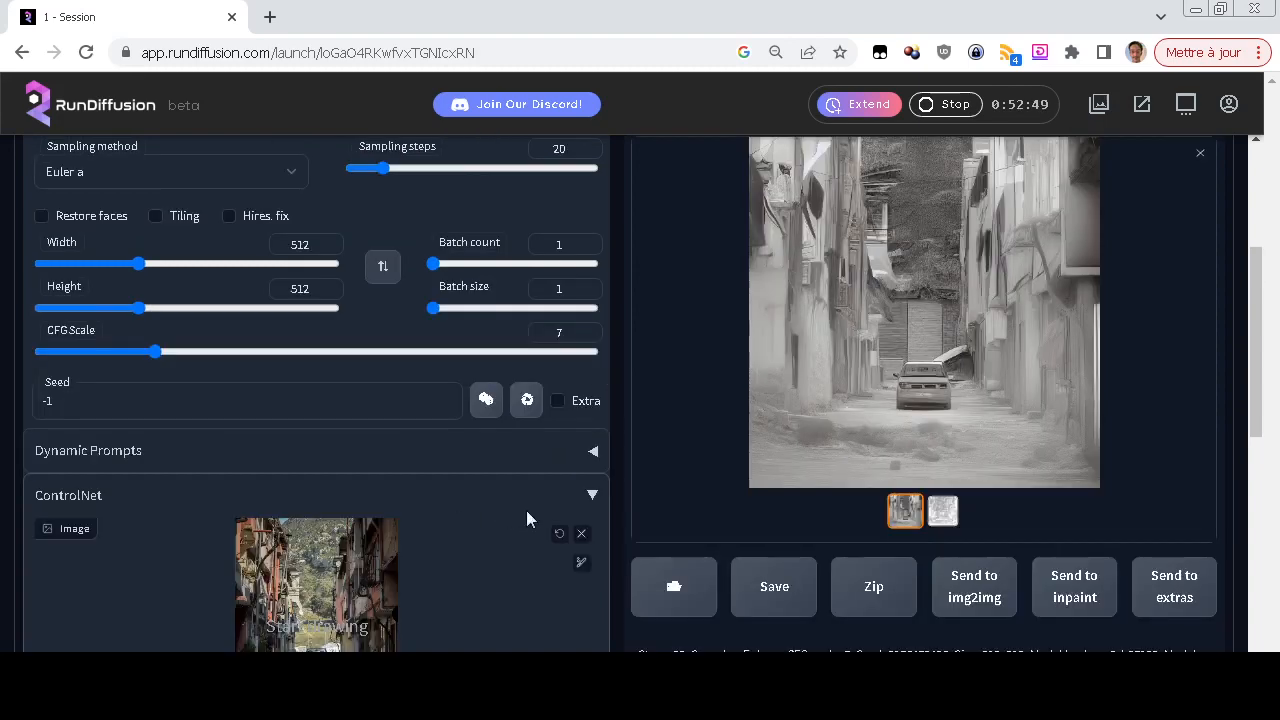
{"action": "left_click", "coordinate": [939, 516]}
{"action": "left_click", "coordinate": [904, 510]}
{"action": "scroll", "coordinate": [2, 557], "scroll_direction": "down", "scroll_amount": 4}
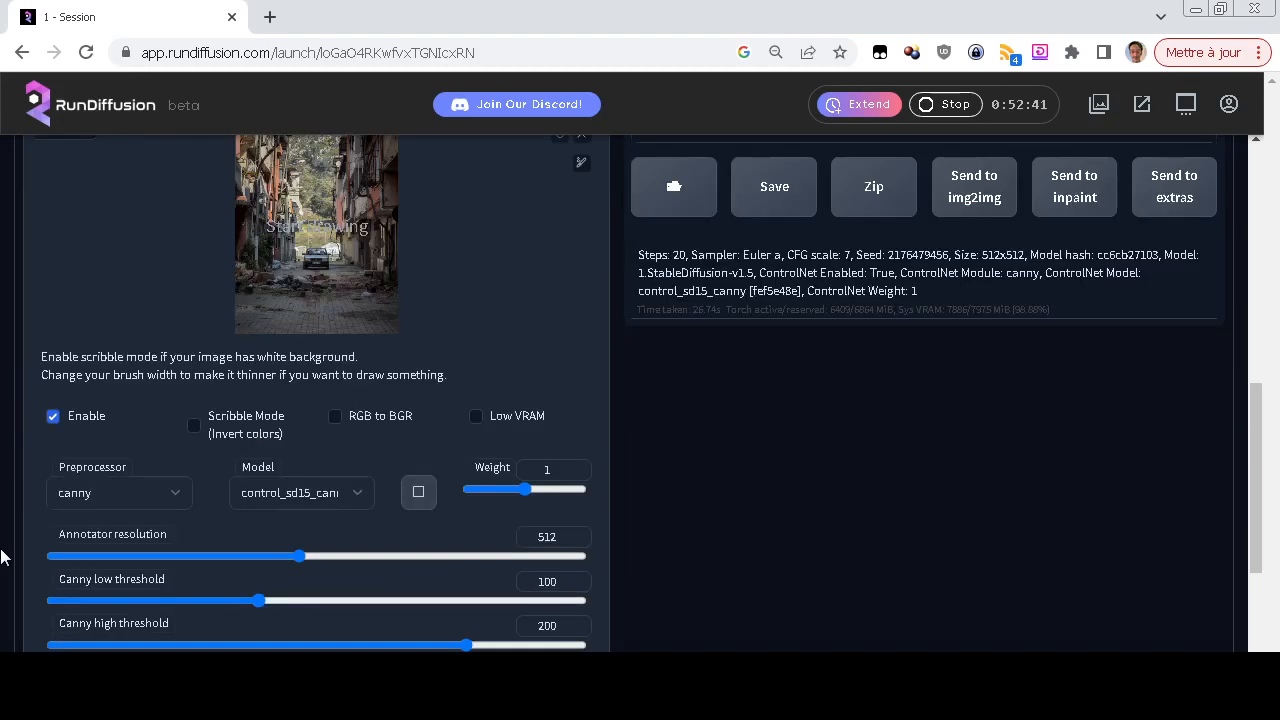
{"action": "scroll", "coordinate": [2, 557], "scroll_direction": "up", "scroll_amount": 4}
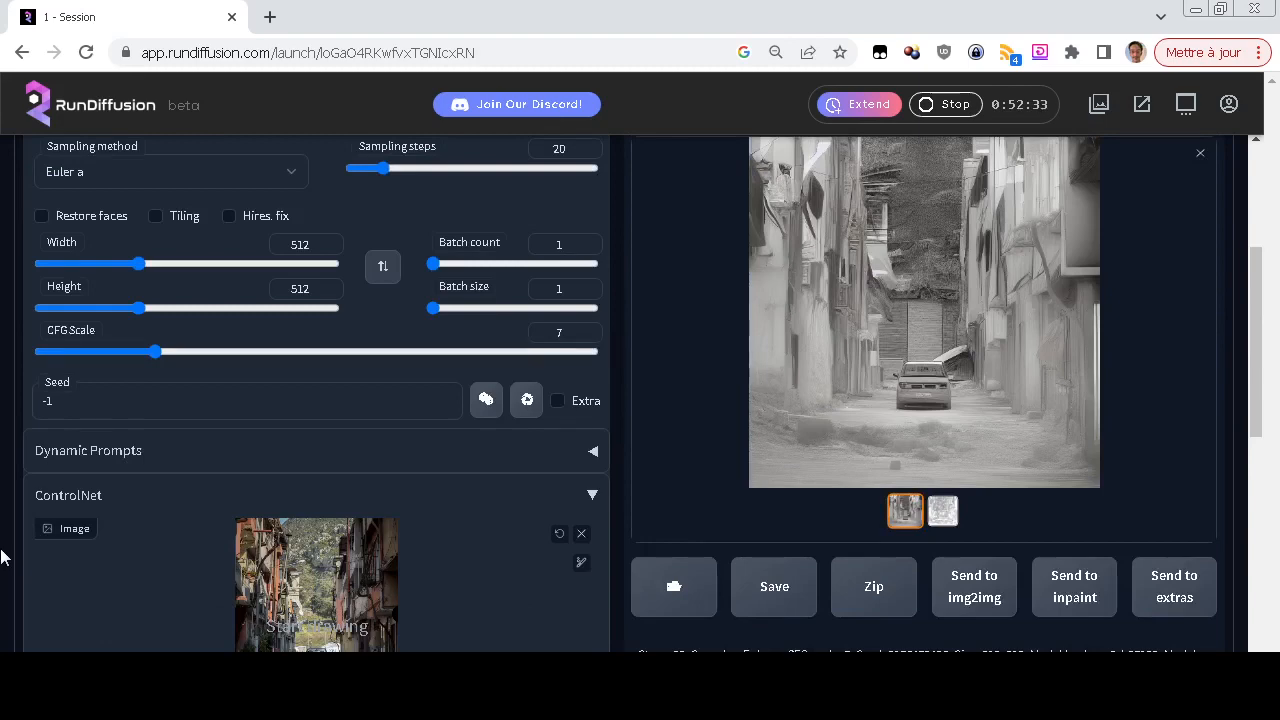
Set the ControlNet preprocessor to depth and its model to control_sd15_depth [fef5e48e]
{"action": "scroll", "coordinate": [0, 557], "scroll_direction": "down", "scroll_amount": 3}
{"action": "scroll", "coordinate": [0, 557], "scroll_direction": "down", "scroll_amount": 2}
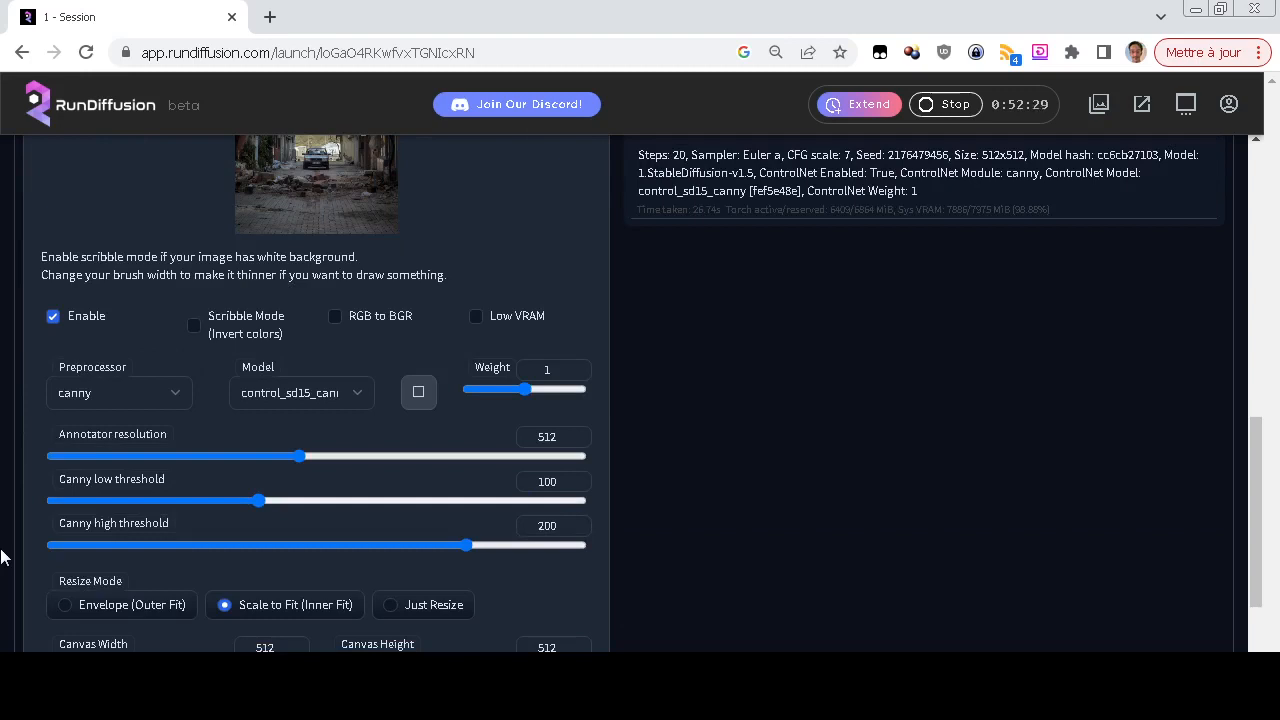
{"action": "left_click", "coordinate": [154, 390]}
{"action": "left_click", "coordinate": [157, 455]}
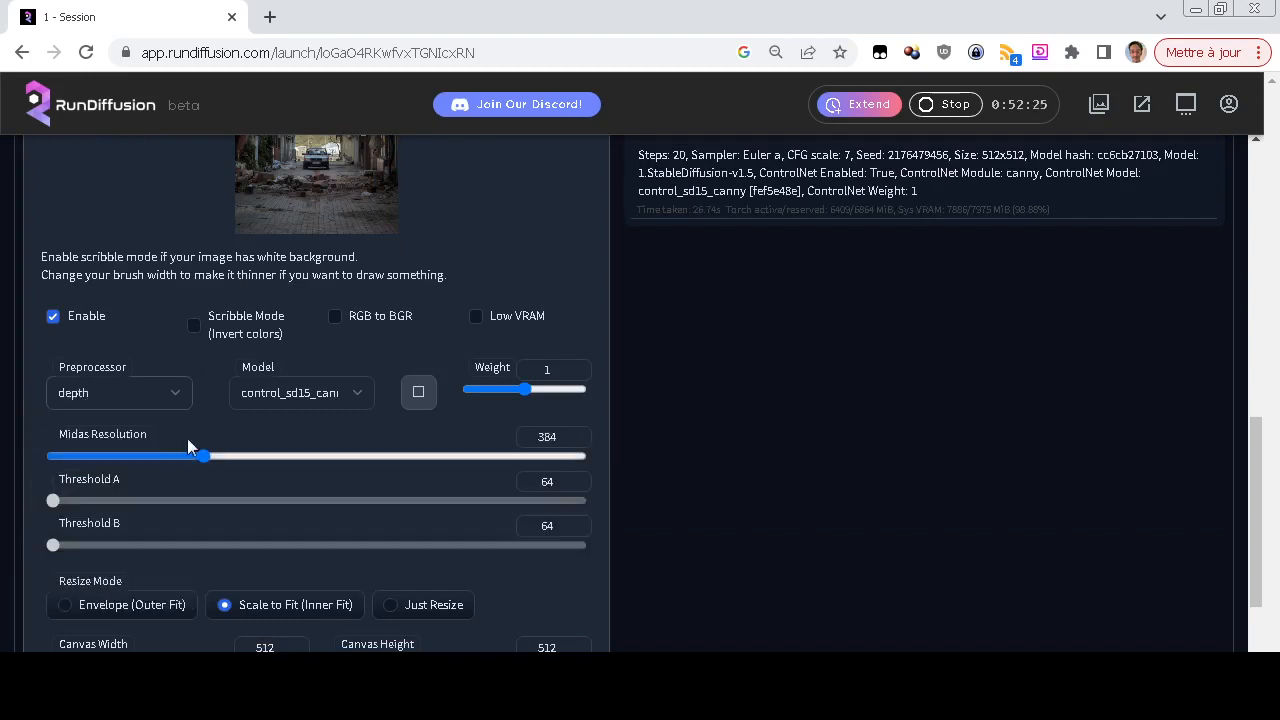
{"action": "left_click", "coordinate": [265, 392]}
{"action": "left_click", "coordinate": [278, 453]}
Generate a depth-guided image from the street photo with the prompt left empty
{"action": "scroll", "coordinate": [30, 440], "scroll_direction": "up", "scroll_amount": 15}
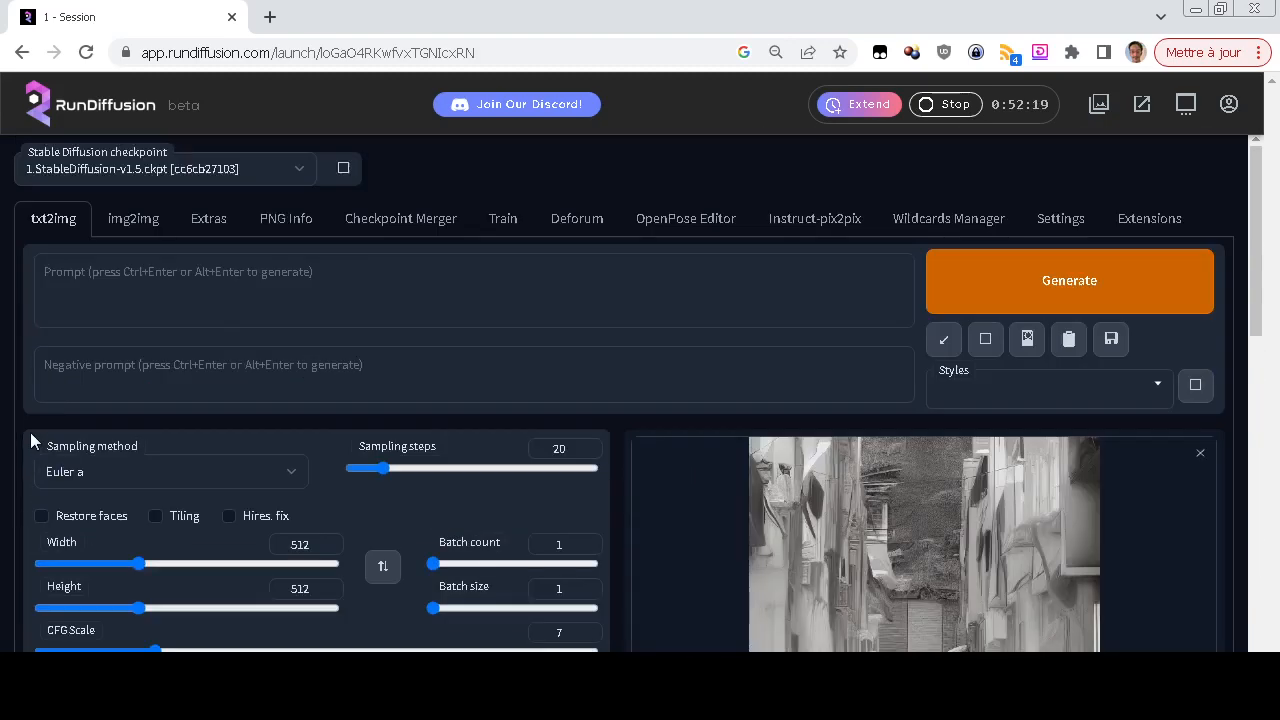
{"action": "left_click", "coordinate": [997, 305]}
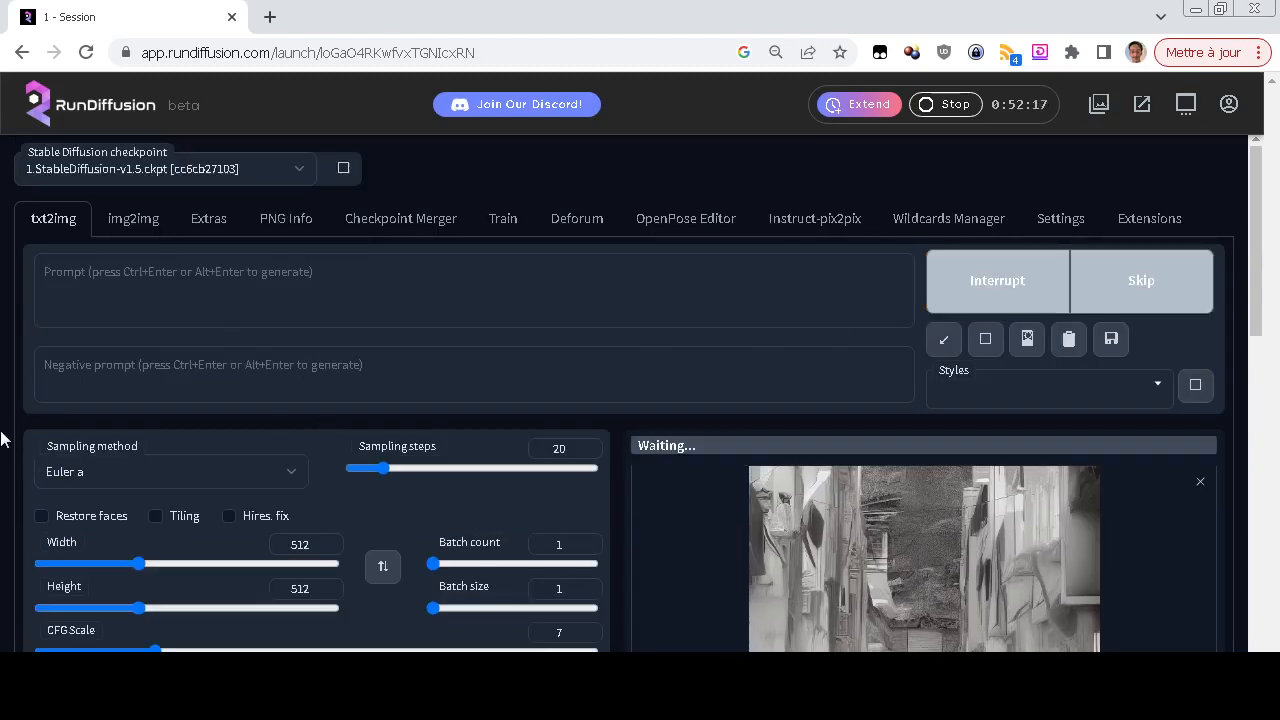
{"action": "scroll", "coordinate": [2, 440], "scroll_direction": "down", "scroll_amount": 5}
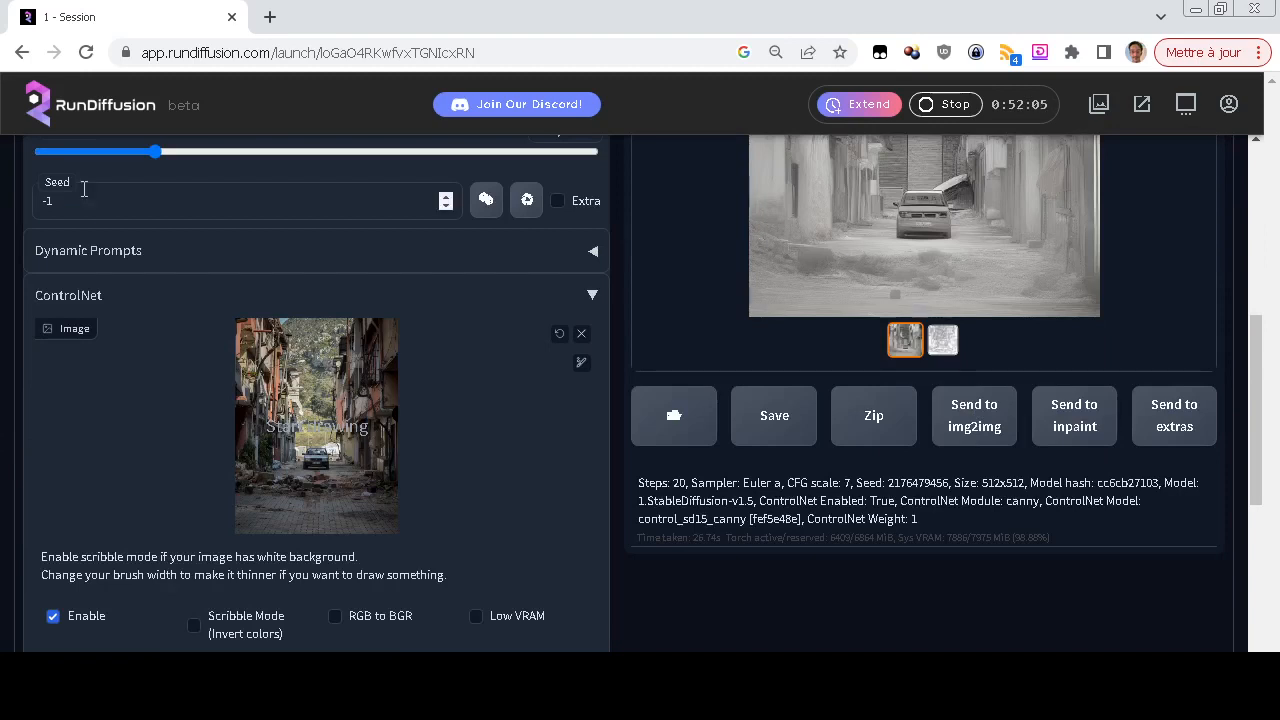
{"action": "scroll", "coordinate": [1, 290], "scroll_direction": "down", "scroll_amount": 3}
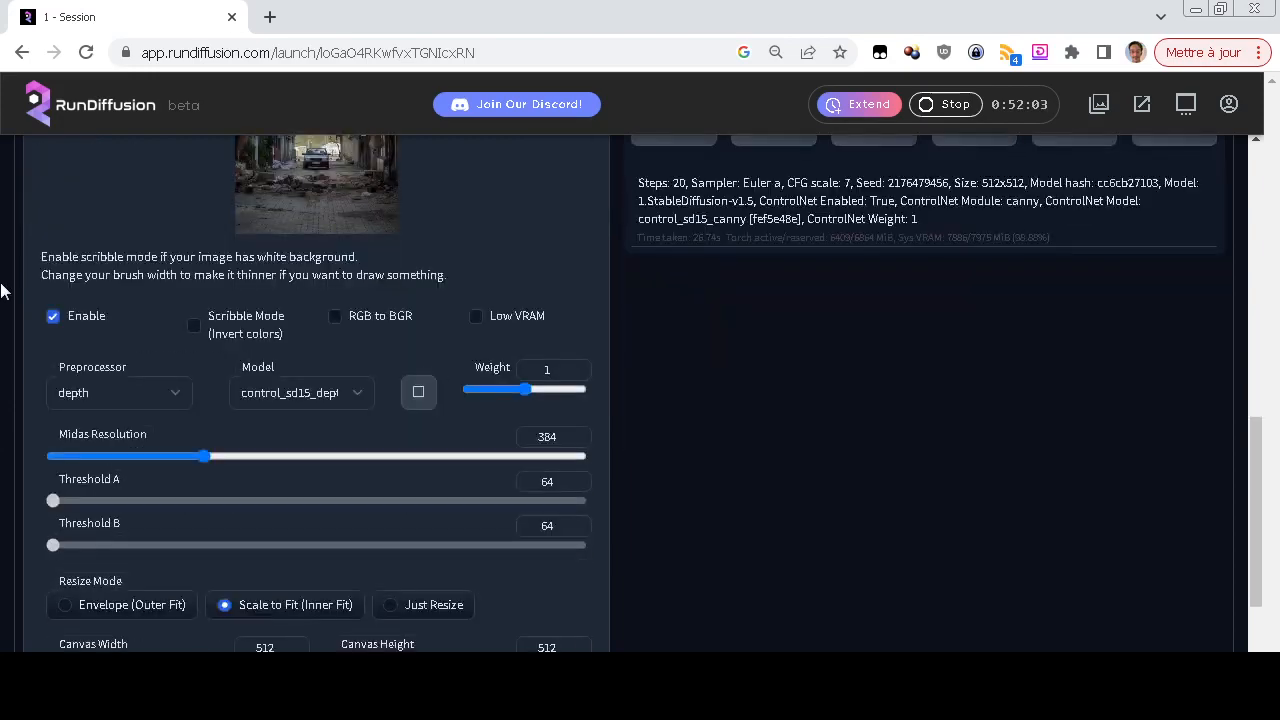
{"action": "scroll", "coordinate": [1, 290], "scroll_direction": "down", "scroll_amount": 1}
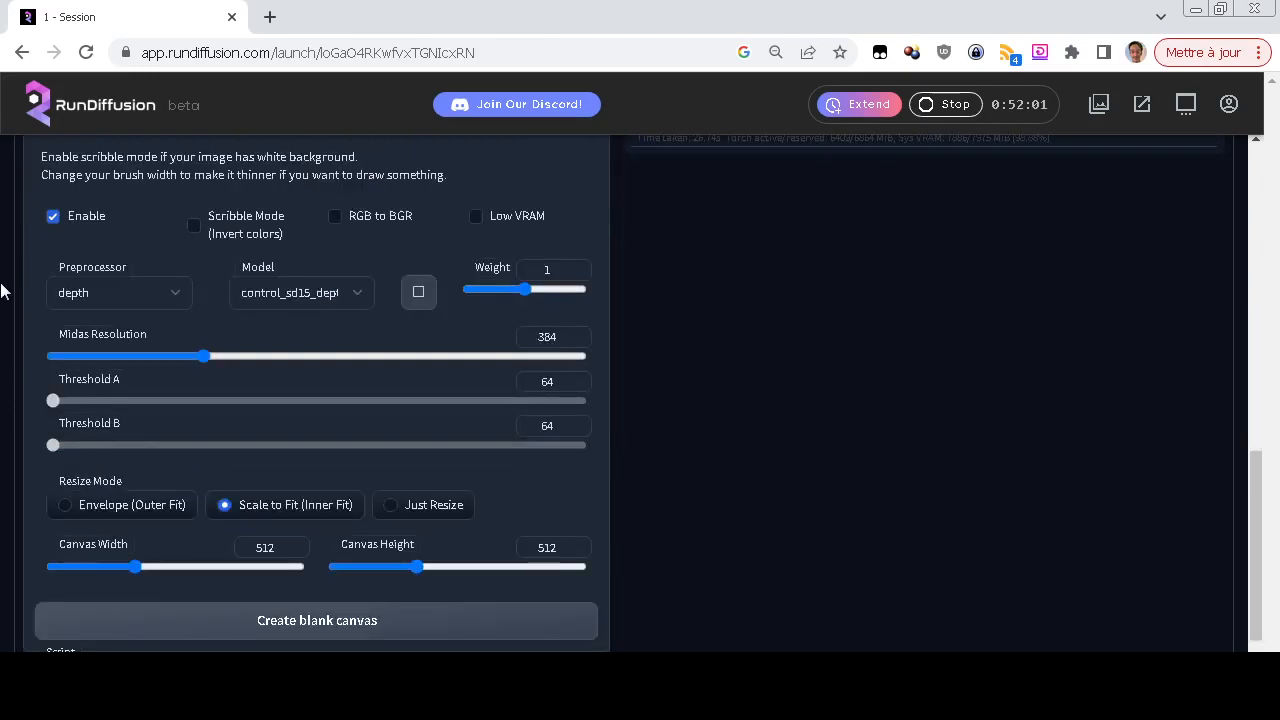
{"action": "scroll", "coordinate": [1, 290], "scroll_direction": "up", "scroll_amount": 10}
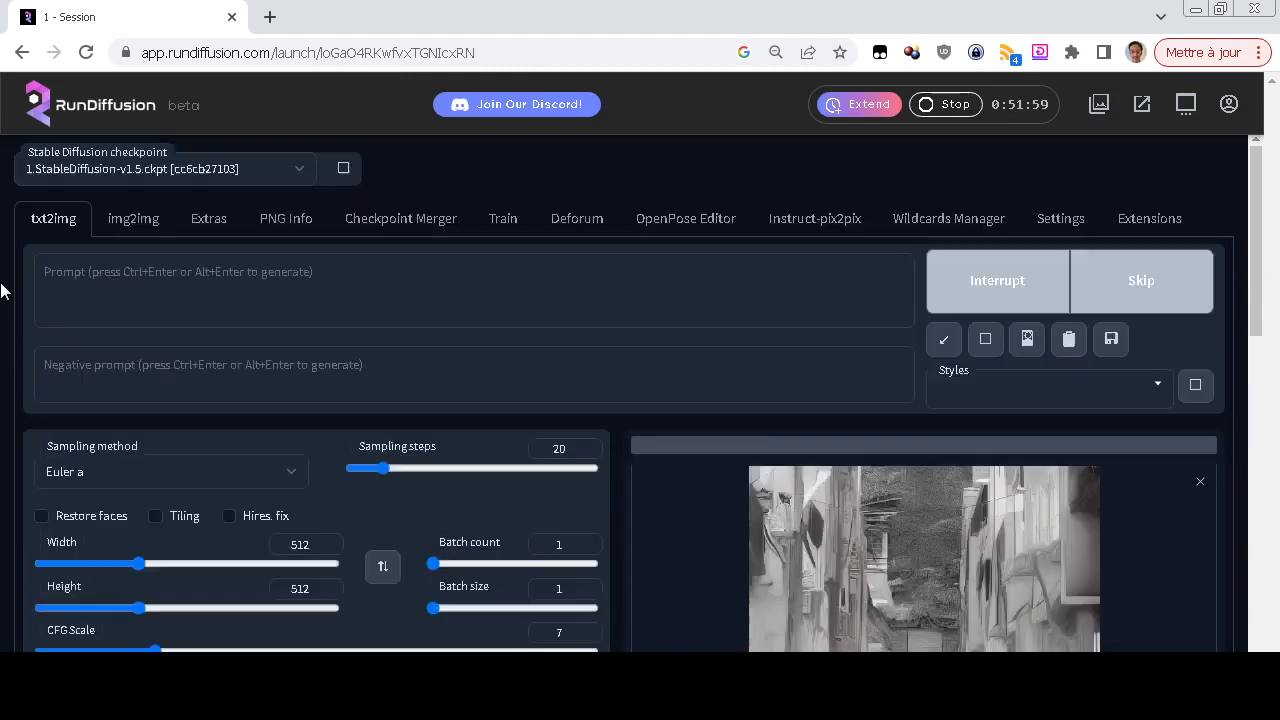
{"action": "scroll", "coordinate": [1, 290], "scroll_direction": "down", "scroll_amount": 2}
{"action": "scroll", "coordinate": [1, 290], "scroll_direction": "down", "scroll_amount": 2}
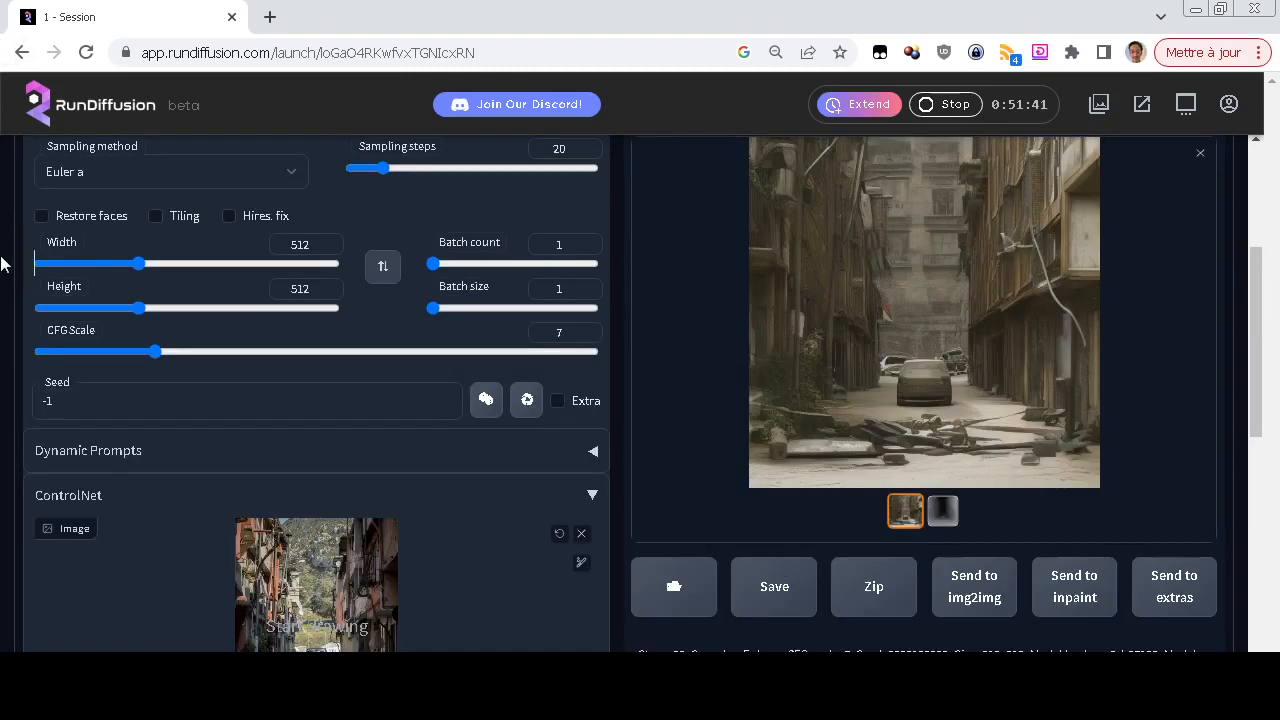
Open the depth map in the results and compare it with the ControlNet source photo
{"action": "scroll", "coordinate": [6, 265], "scroll_direction": "up", "scroll_amount": 1}
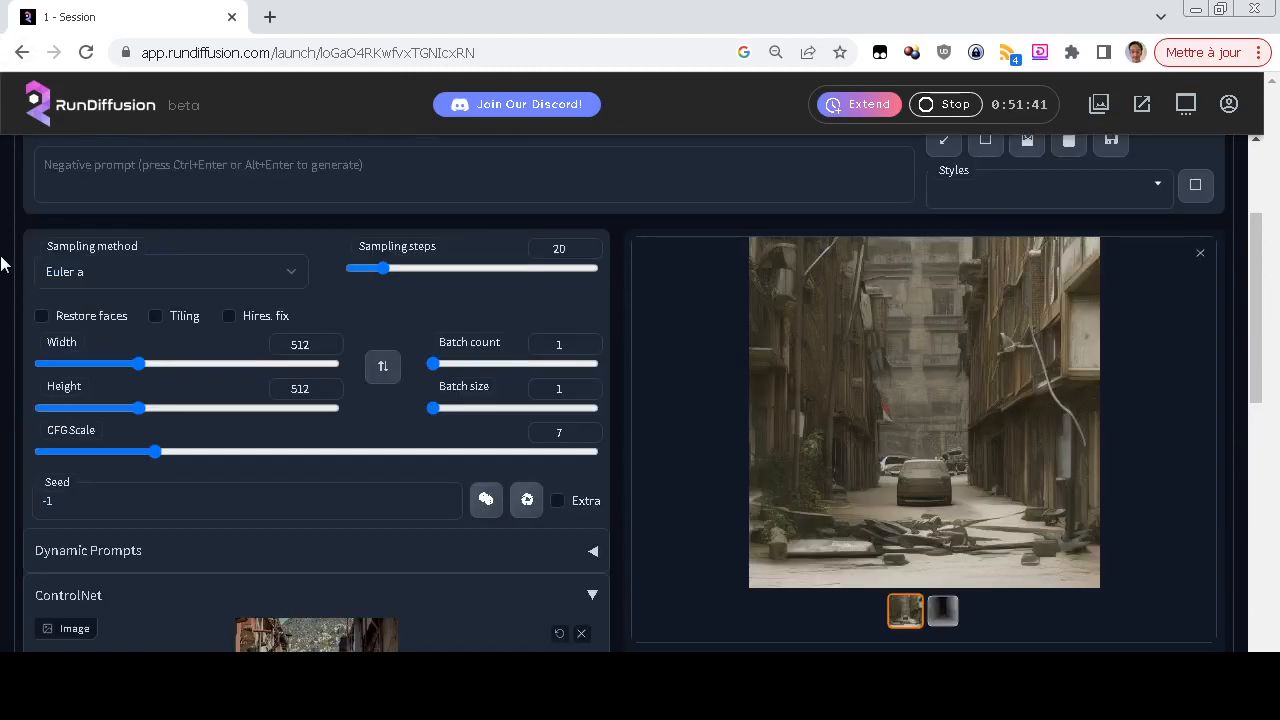
{"action": "left_click", "coordinate": [942, 610]}
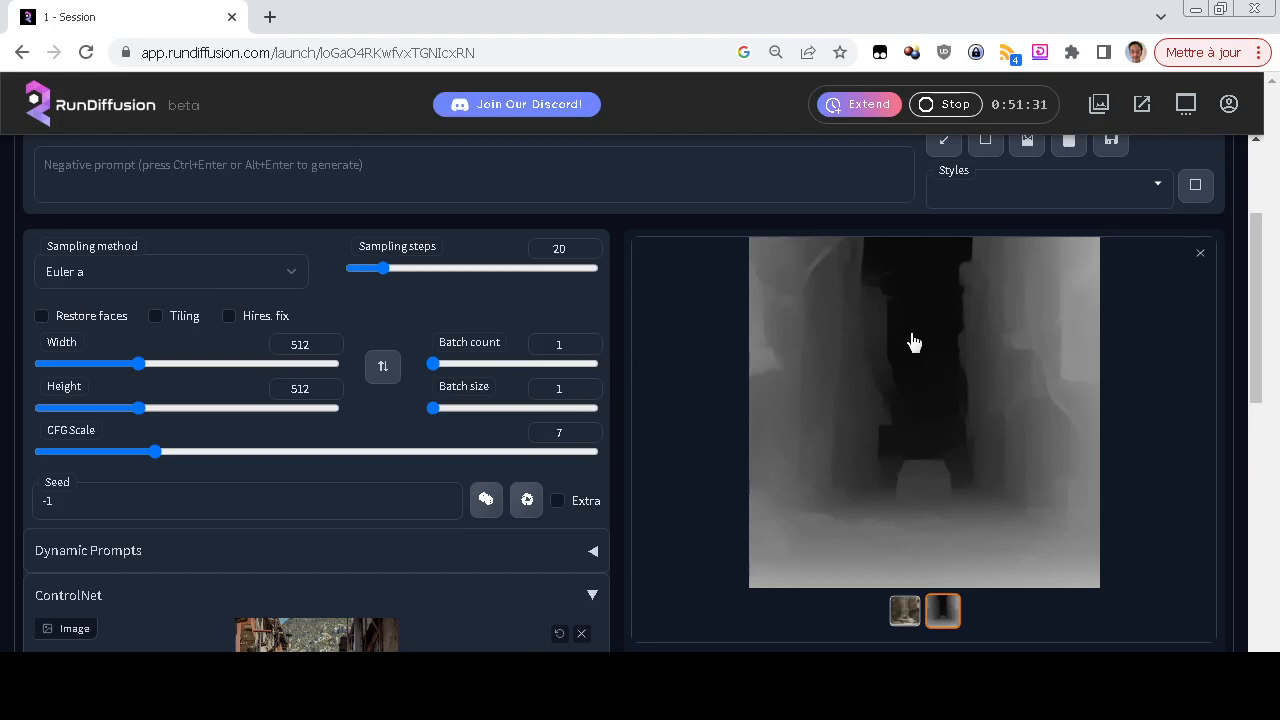
{"action": "scroll", "coordinate": [569, 447], "scroll_direction": "down", "scroll_amount": 2}
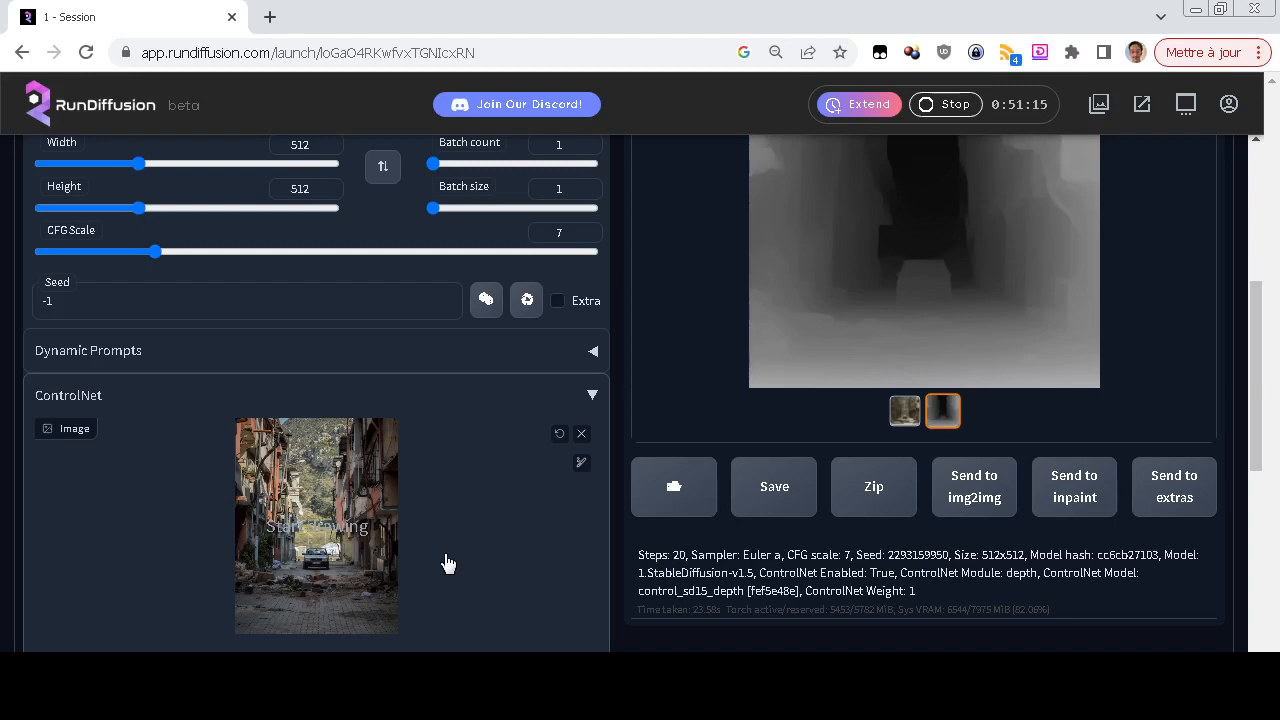
{"action": "scroll", "coordinate": [445, 563], "scroll_direction": "up", "scroll_amount": 2}
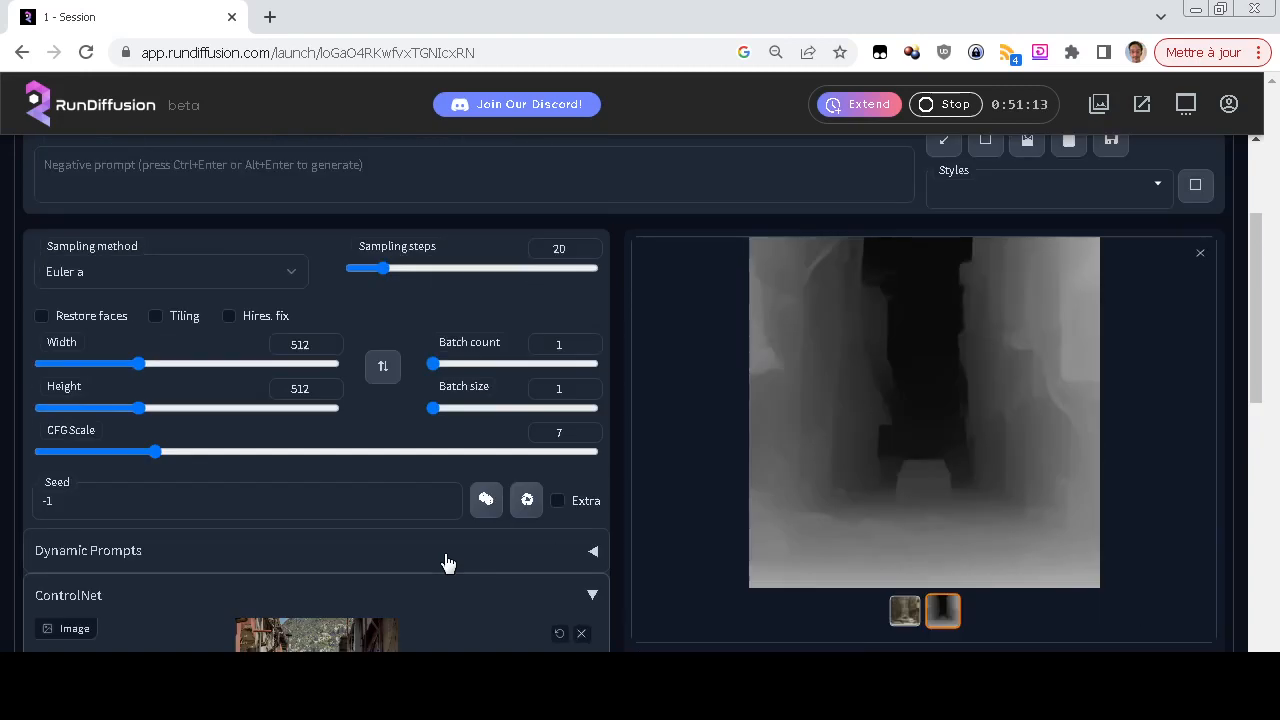
{"action": "scroll", "coordinate": [560, 510], "scroll_direction": "down", "scroll_amount": 2}
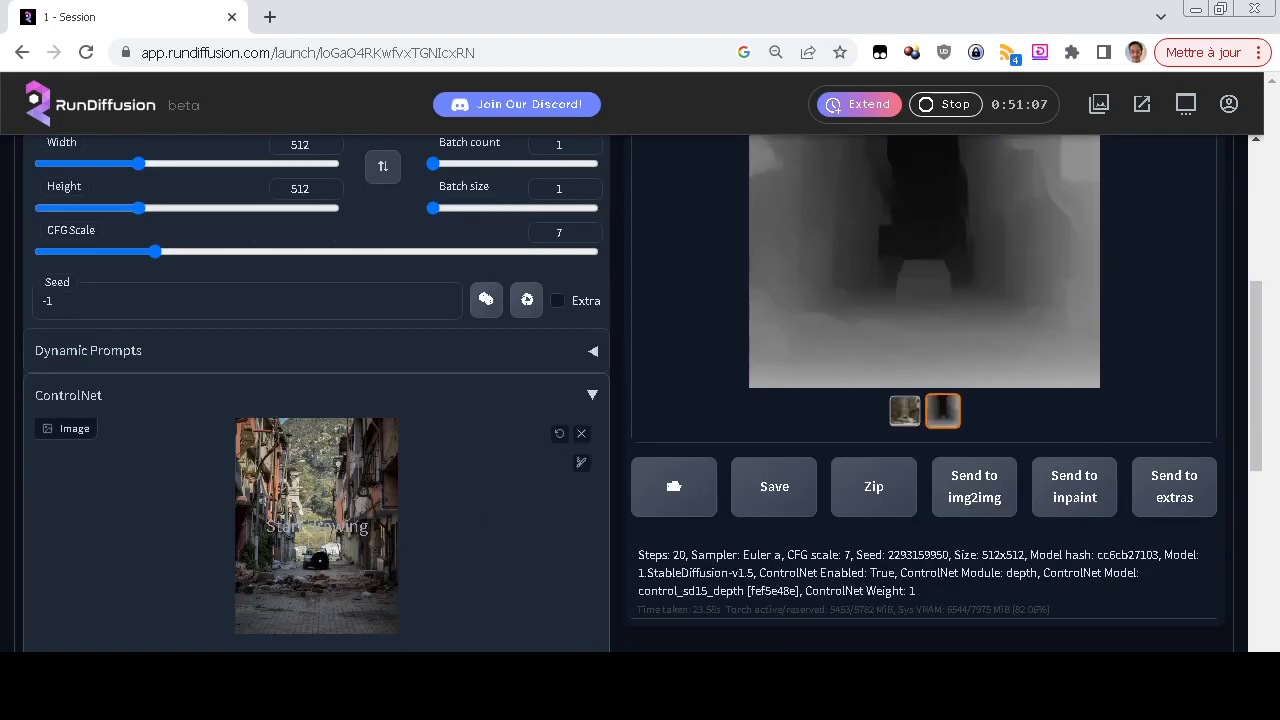
Paint a small black dot over the left-hand buildings in the ControlNet street photo
{"action": "scroll", "coordinate": [580, 466], "scroll_direction": "up", "scroll_amount": 1}
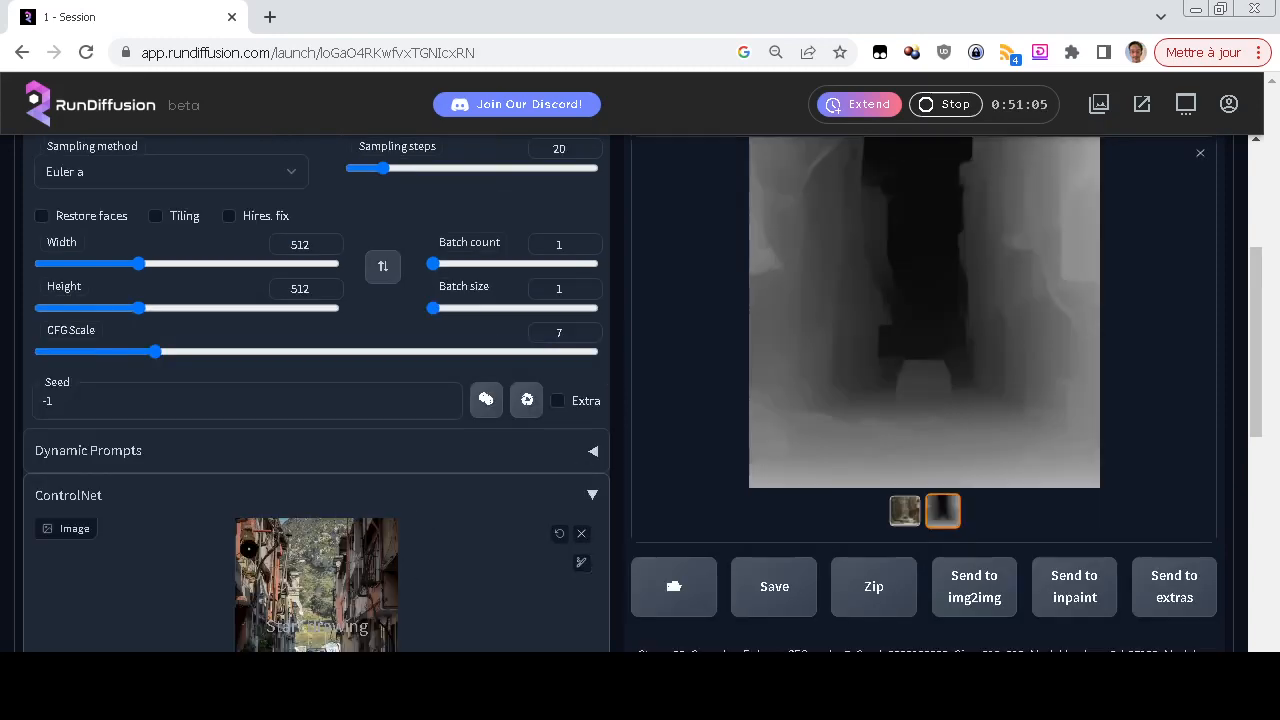
{"action": "right_click", "coordinate": [255, 593]}
{"action": "left_click", "coordinate": [589, 606]}
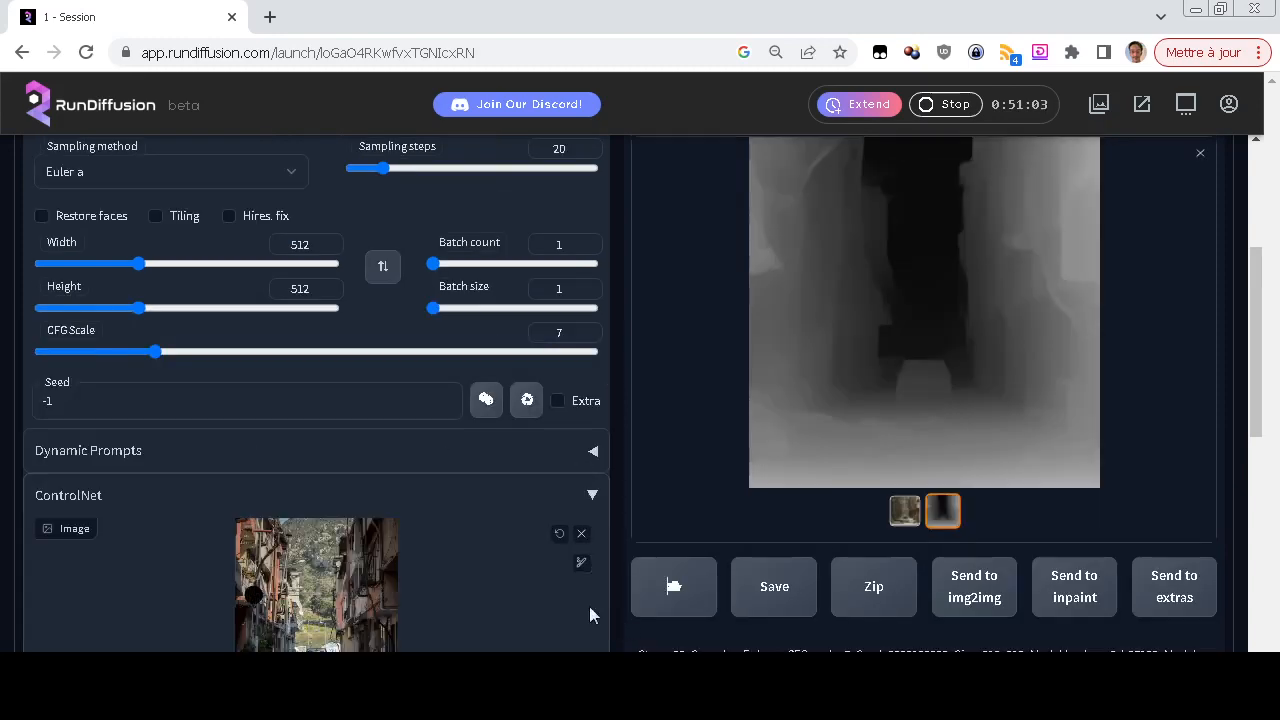
Compare the depth map with the source photo and show the depth-guided image in the results again
{"action": "scroll", "coordinate": [465, 525], "scroll_direction": "down", "scroll_amount": 1}
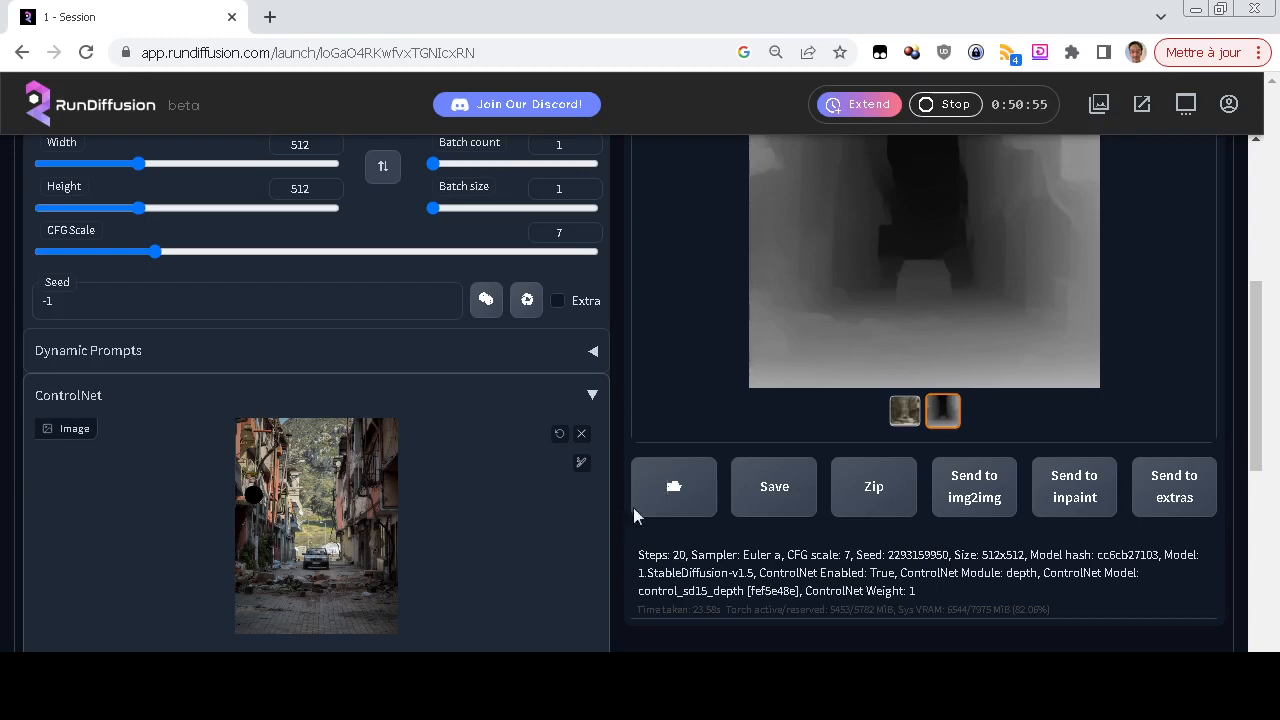
{"action": "scroll", "coordinate": [712, 401], "scroll_direction": "up", "scroll_amount": 3}
{"action": "scroll", "coordinate": [712, 401], "scroll_direction": "down", "scroll_amount": 2}
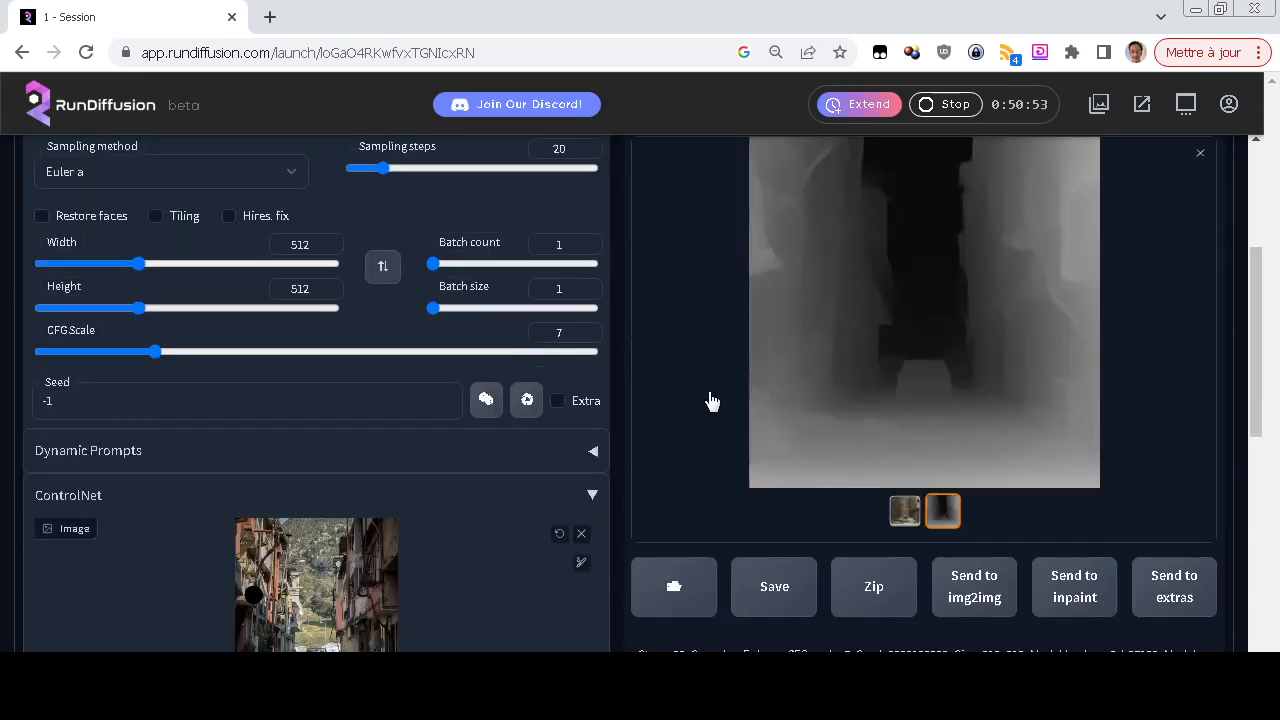
{"action": "left_click", "coordinate": [904, 510]}
{"action": "scroll", "coordinate": [1116, 418], "scroll_direction": "up", "scroll_amount": 1}
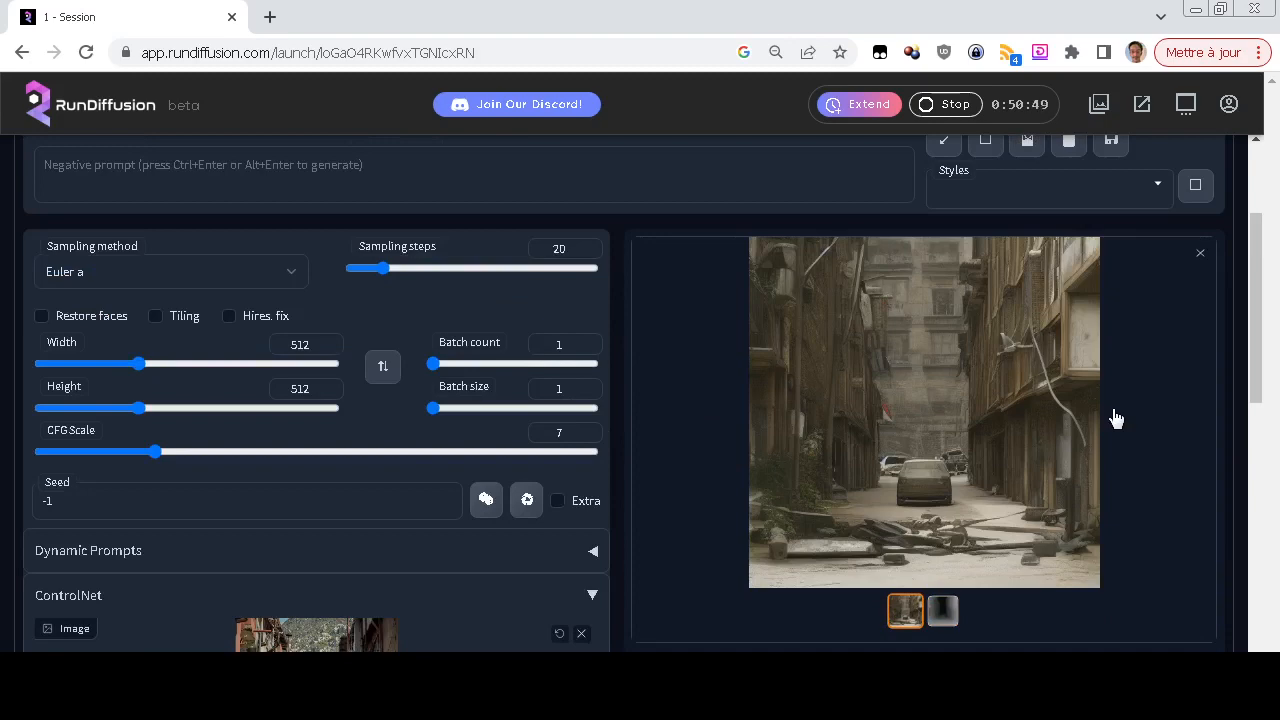
Set the ControlNet preprocessor to hed and its model to control_sd15_hed [fef5e48e]
{"action": "scroll", "coordinate": [795, 448], "scroll_direction": "down", "scroll_amount": 3}
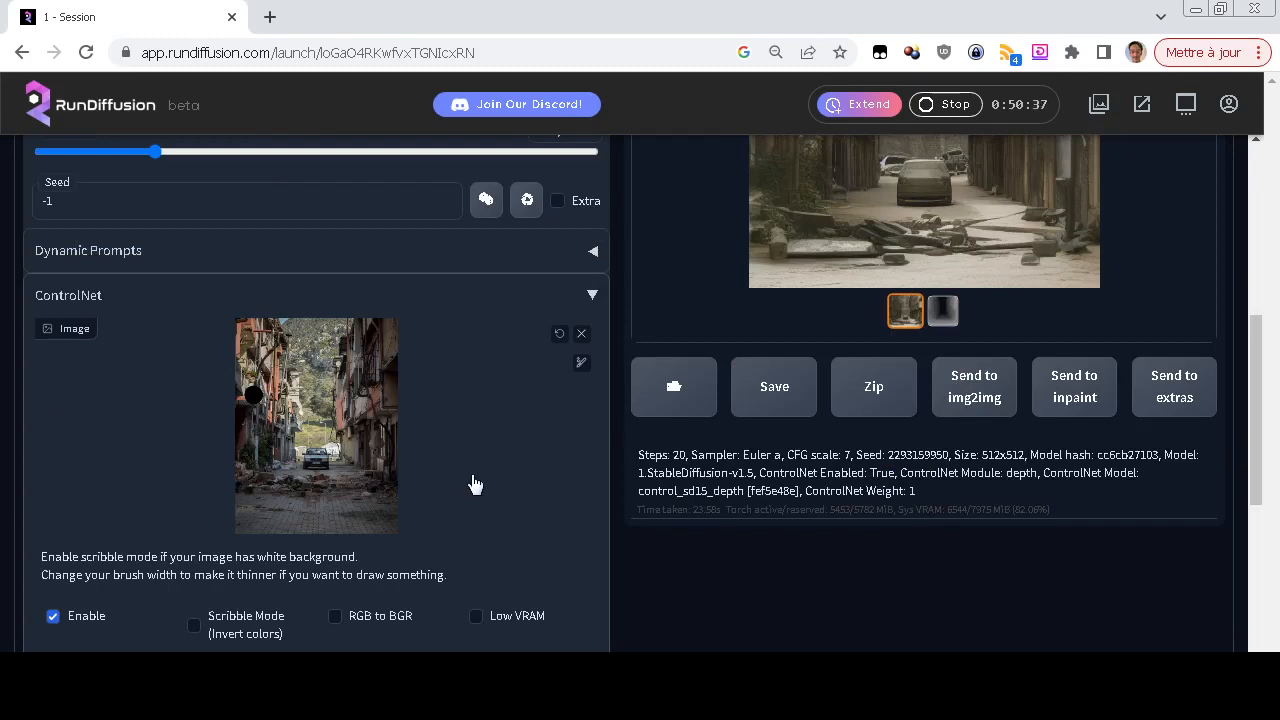
{"action": "scroll", "coordinate": [566, 463], "scroll_direction": "down", "scroll_amount": 3}
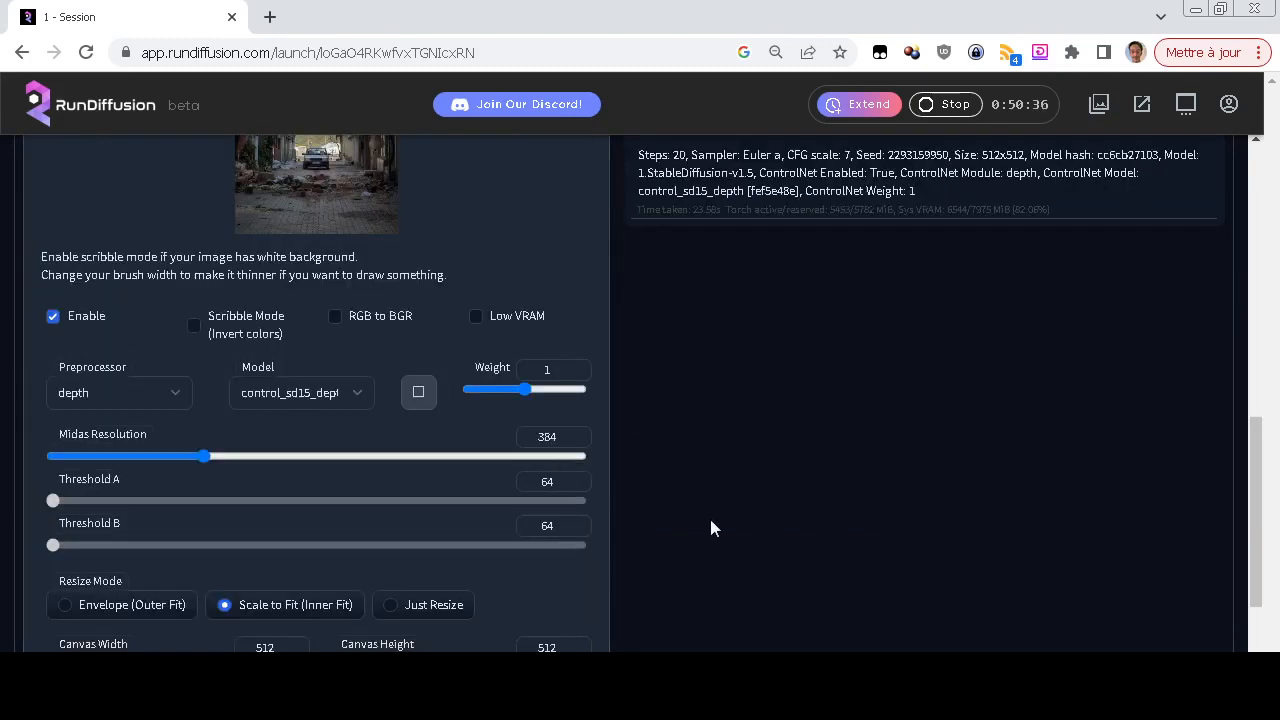
{"action": "left_click", "coordinate": [145, 390]}
{"action": "left_click", "coordinate": [117, 476]}
{"action": "left_click", "coordinate": [263, 393]}
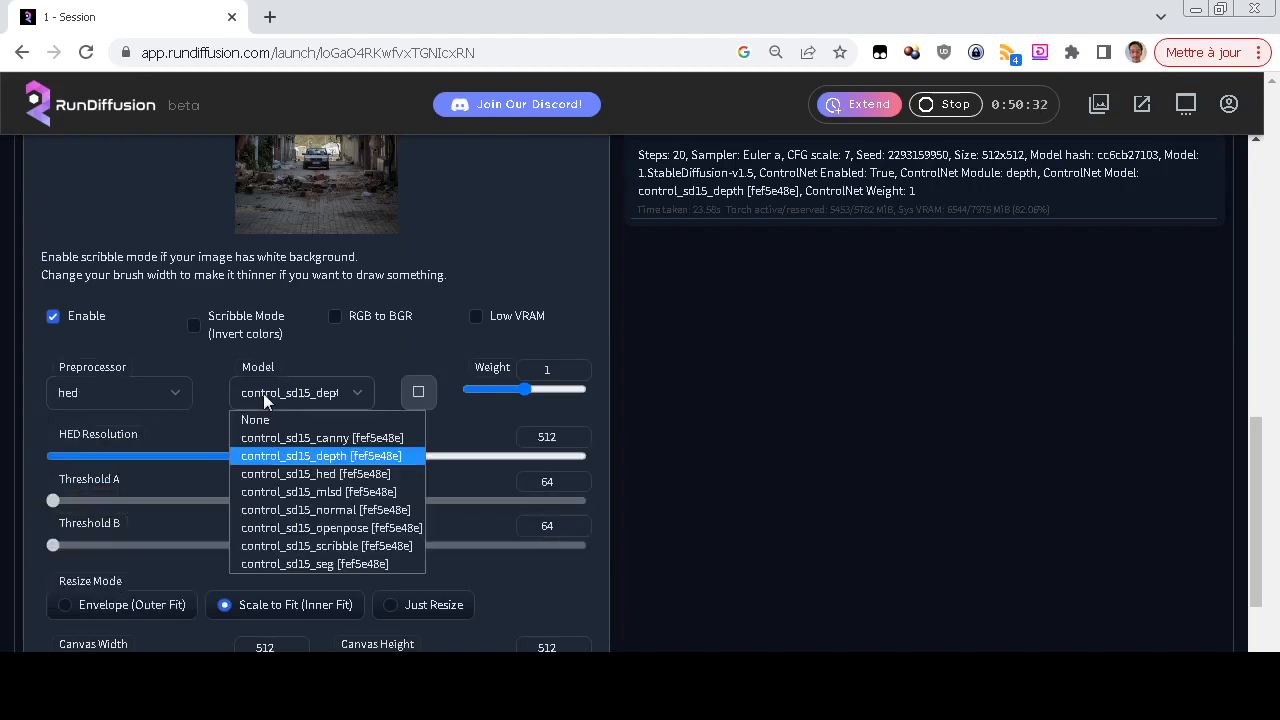
{"action": "left_click", "coordinate": [284, 475]}
Generate a hed-guided image from the marked street photo with the prompt left empty
{"action": "scroll", "coordinate": [614, 450], "scroll_direction": "up", "scroll_amount": 10}
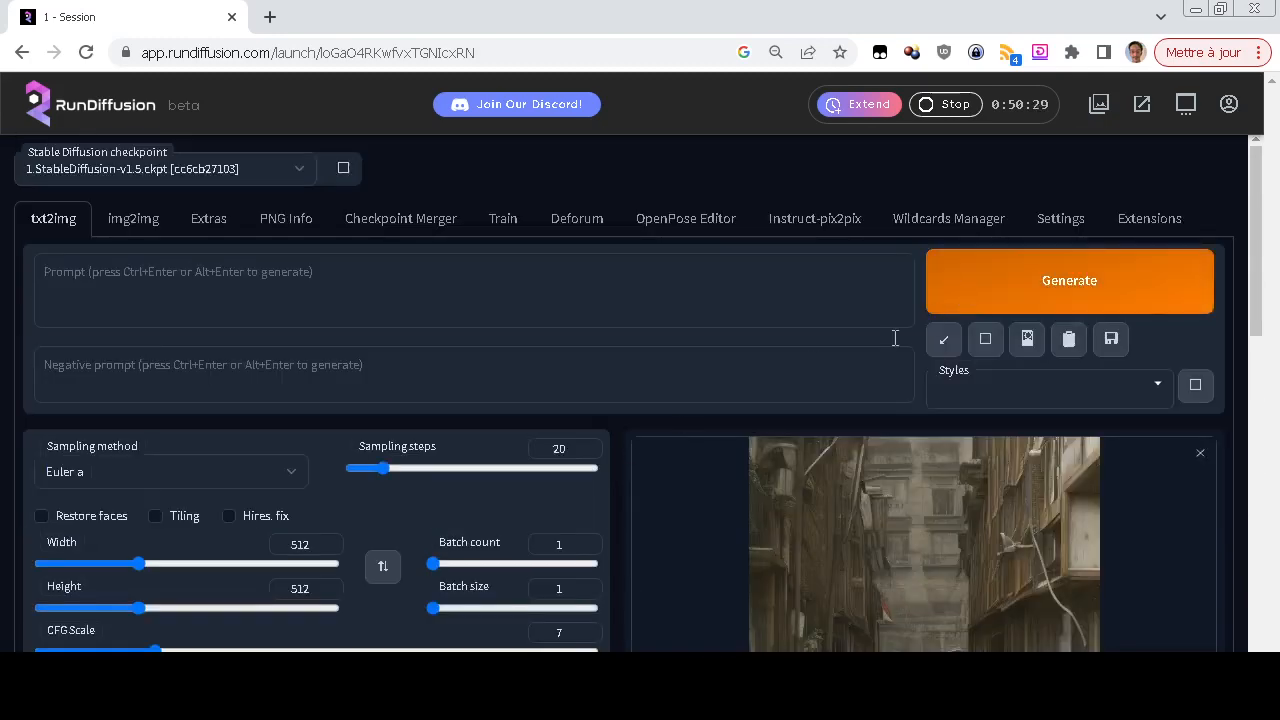
{"action": "left_click", "coordinate": [950, 300]}
{"action": "scroll", "coordinate": [674, 543], "scroll_direction": "down", "scroll_amount": 3}
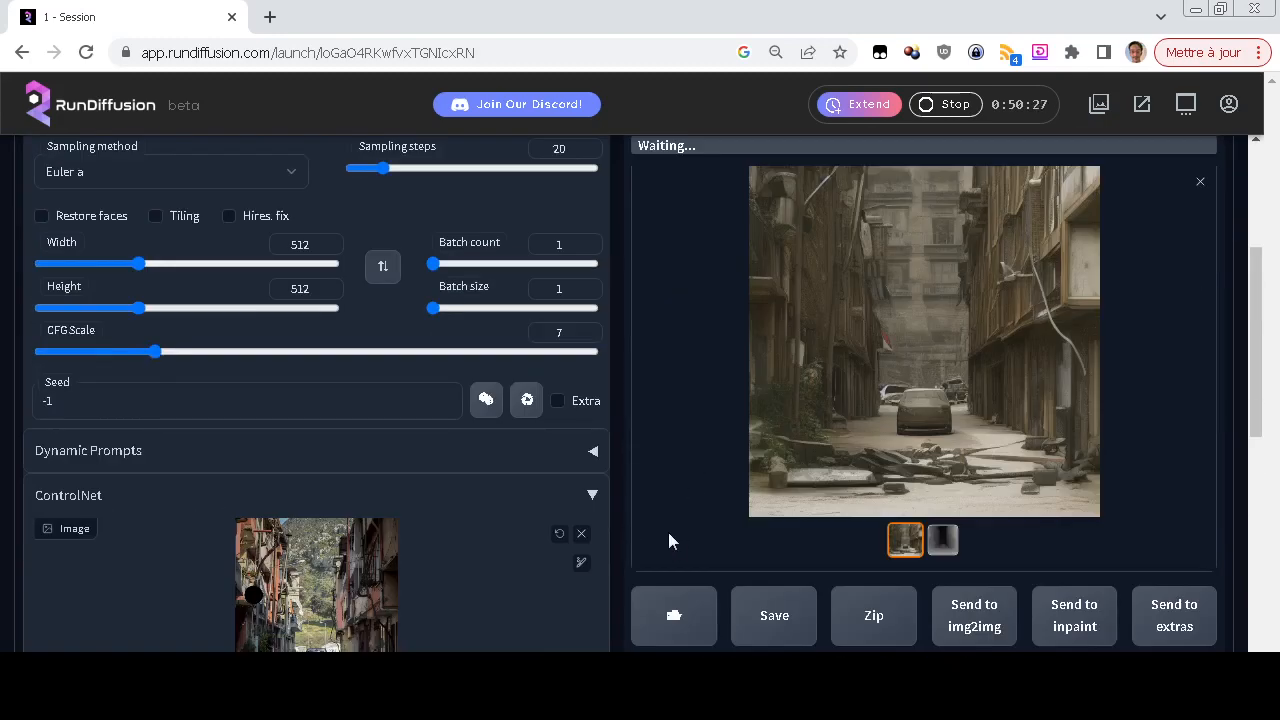
{"action": "scroll", "coordinate": [660, 516], "scroll_direction": "down", "scroll_amount": 1}
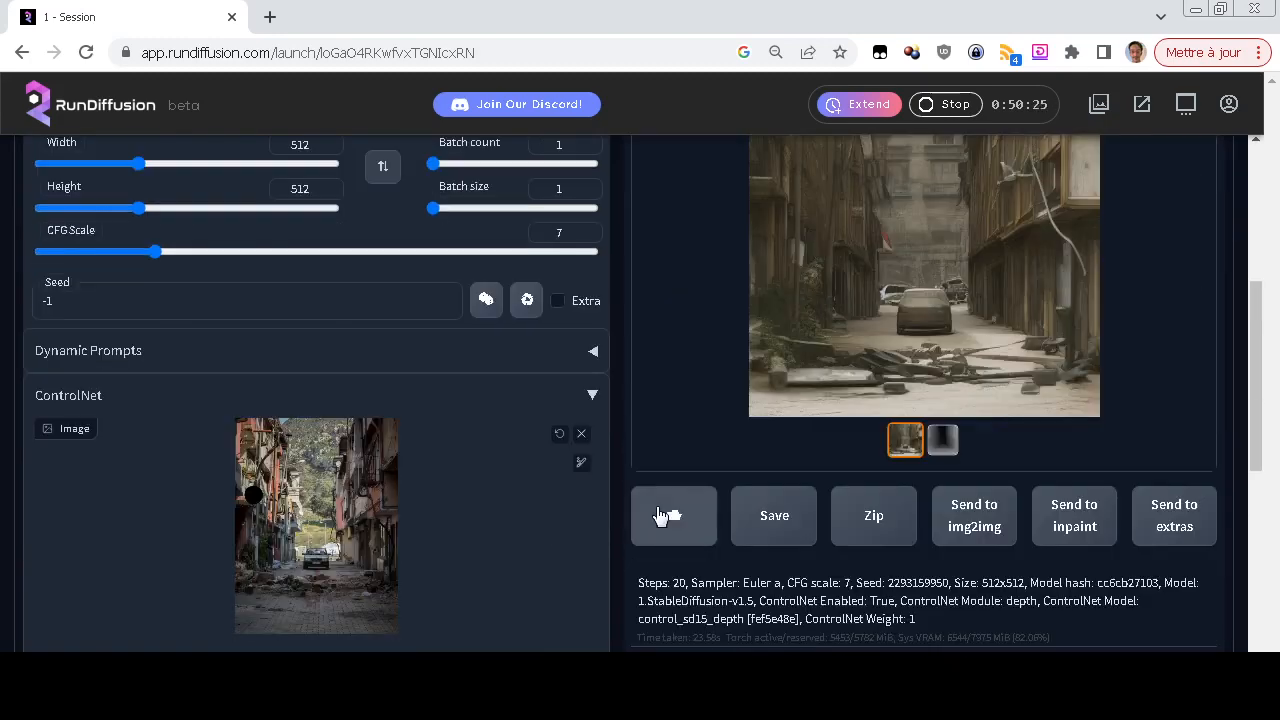
{"action": "scroll", "coordinate": [660, 516], "scroll_direction": "down", "scroll_amount": 2}
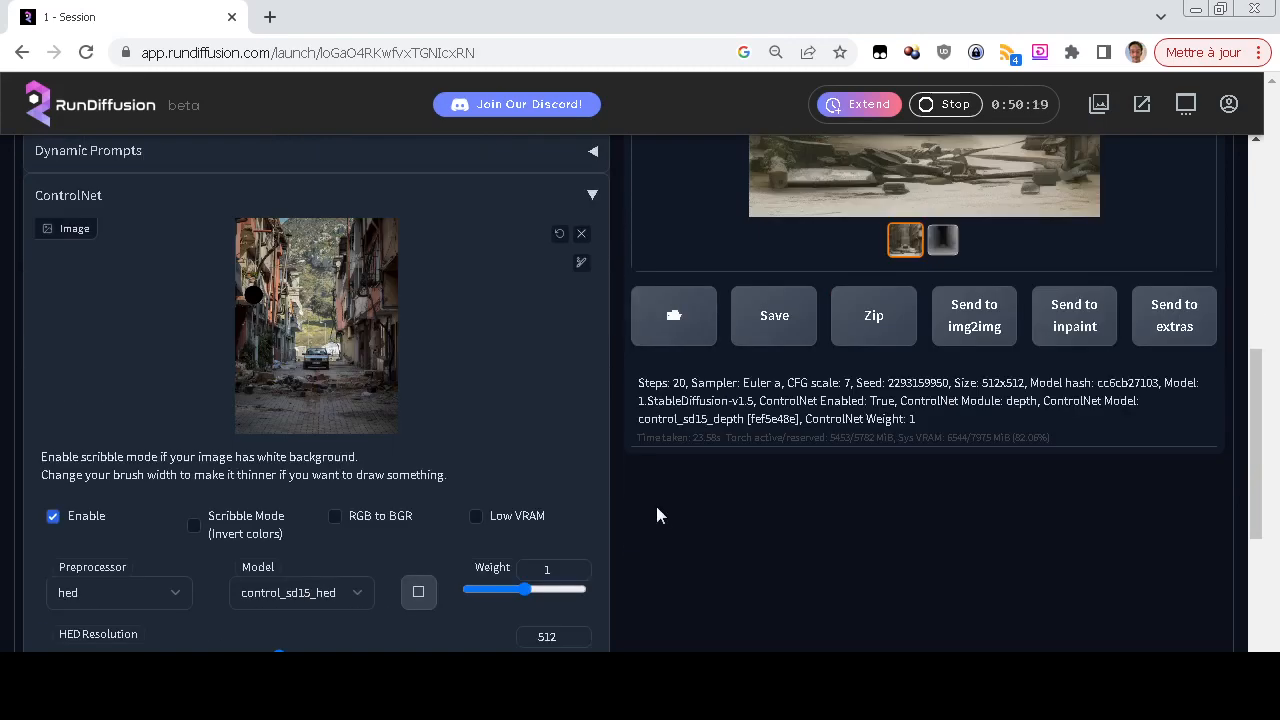
{"action": "scroll", "coordinate": [657, 508], "scroll_direction": "up", "scroll_amount": 2}
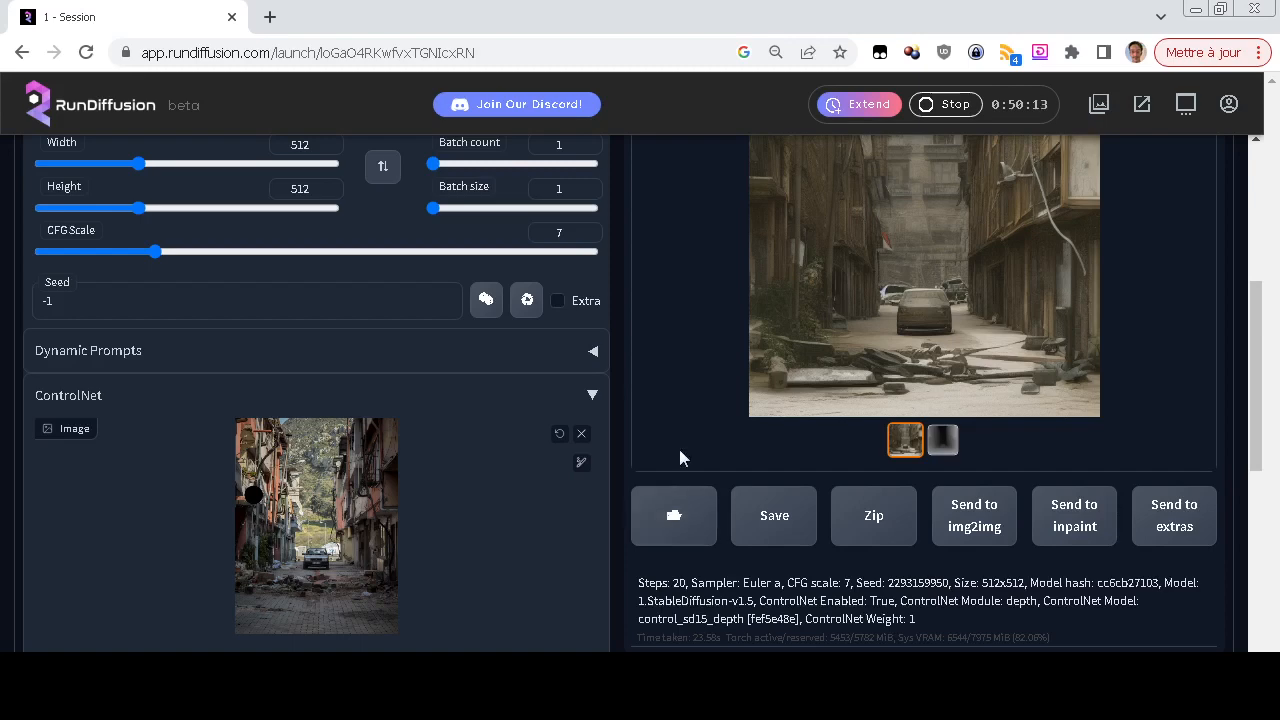
{"action": "scroll", "coordinate": [681, 445], "scroll_direction": "up", "scroll_amount": 2}
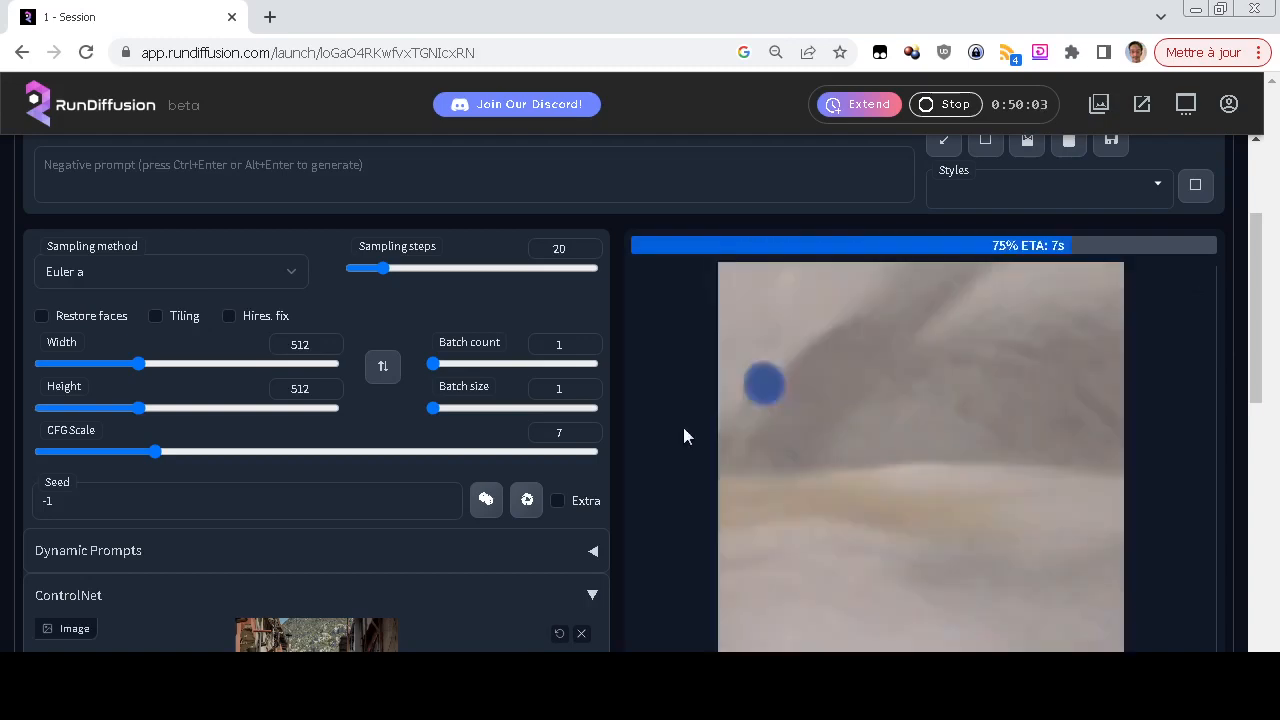
{"action": "scroll", "coordinate": [684, 428], "scroll_direction": "down", "scroll_amount": 1}
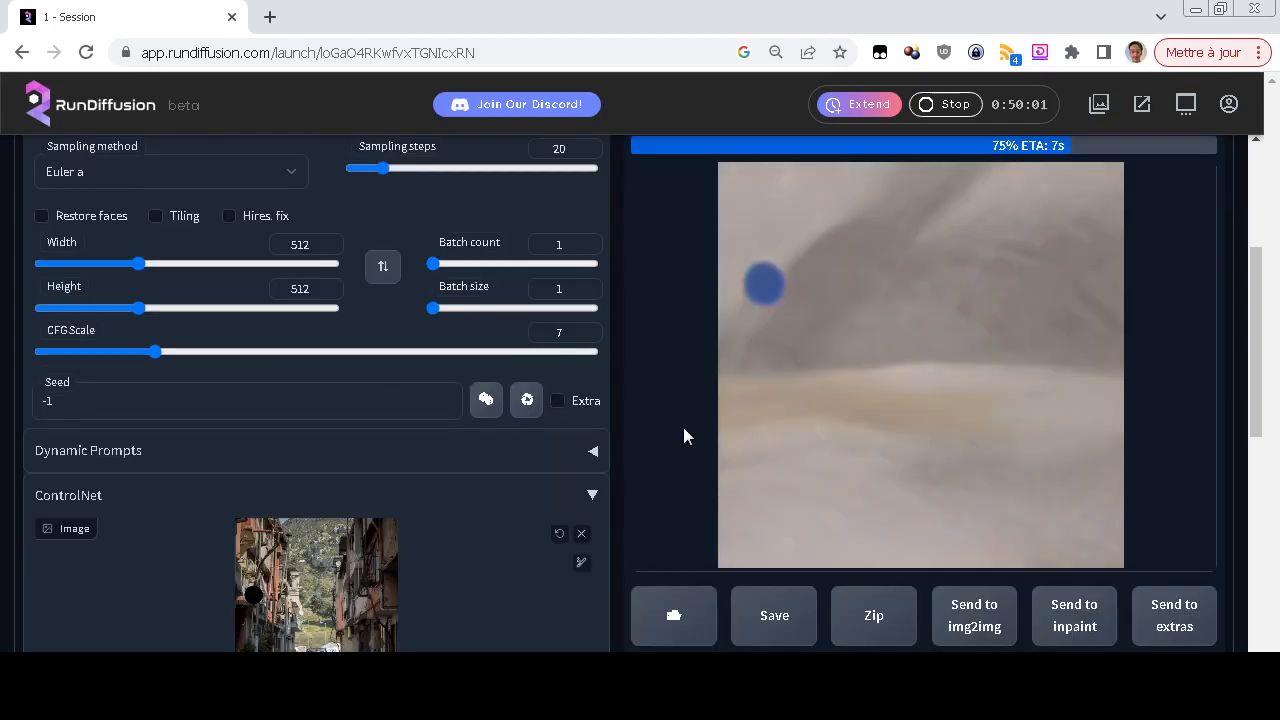
{"action": "scroll", "coordinate": [684, 428], "scroll_direction": "up", "scroll_amount": 2}
{"action": "scroll", "coordinate": [684, 428], "scroll_direction": "down", "scroll_amount": 2}
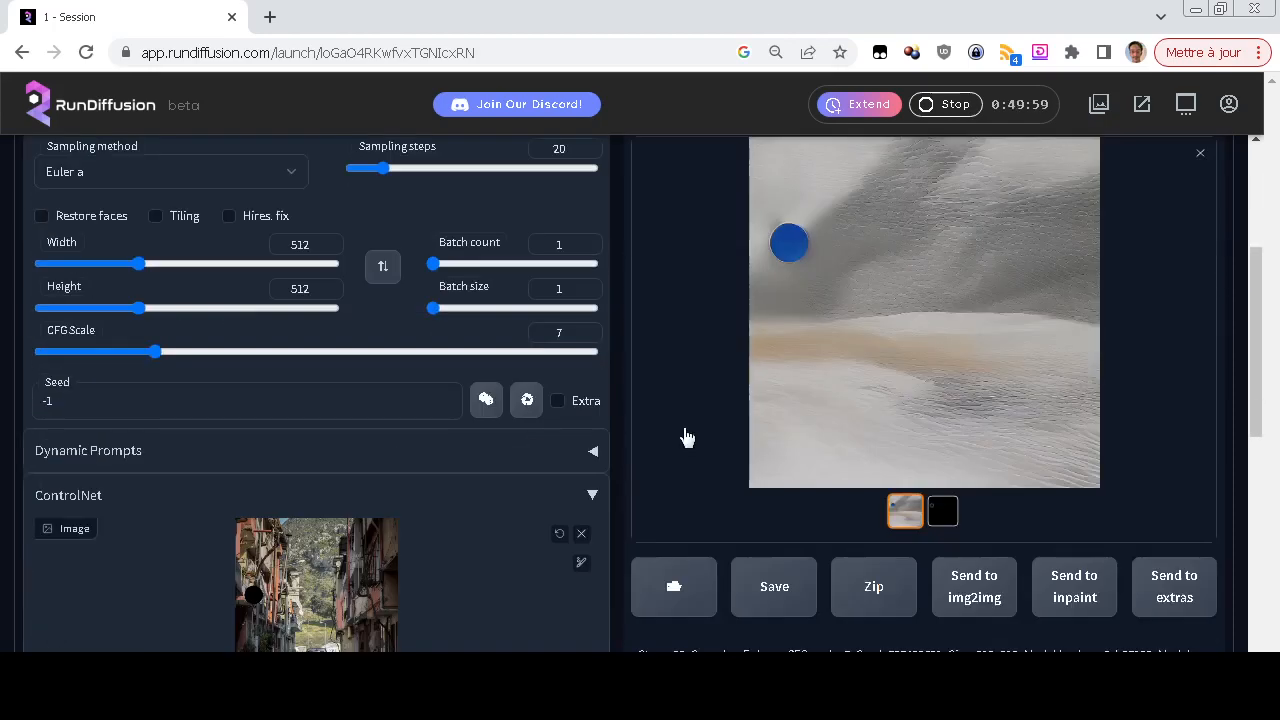
Check the generation details and the ControlNet model and preprocessor selected for the hed-guided image
{"action": "scroll", "coordinate": [686, 437], "scroll_direction": "down", "scroll_amount": 3}
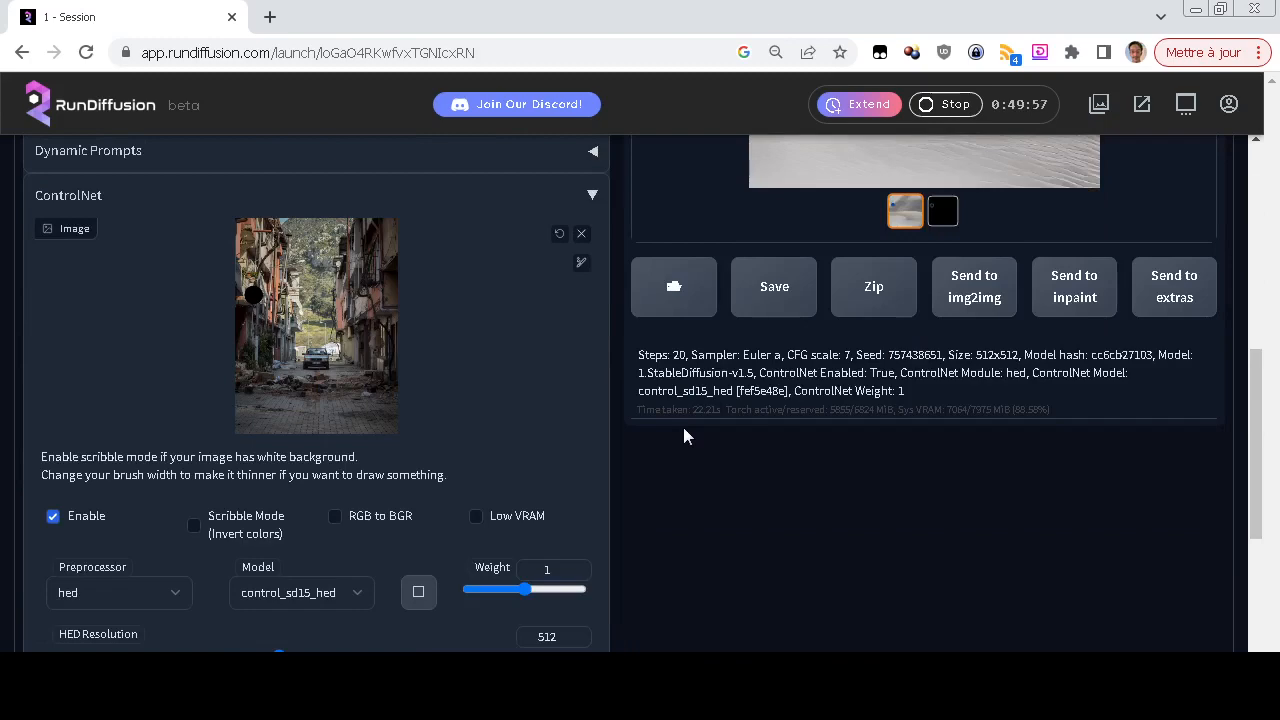
{"action": "scroll", "coordinate": [684, 436], "scroll_direction": "down", "scroll_amount": 2}
{"action": "left_click", "coordinate": [328, 396]}
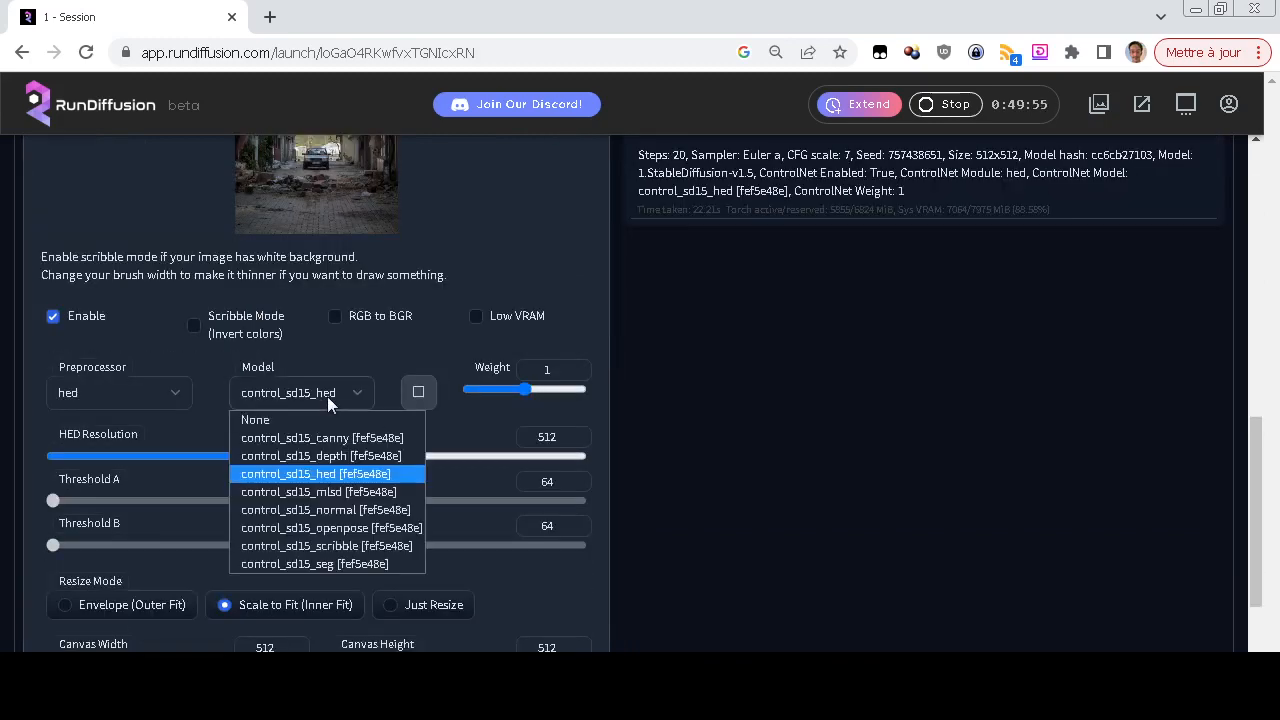
{"action": "left_click", "coordinate": [327, 396]}
{"action": "left_click", "coordinate": [141, 400]}
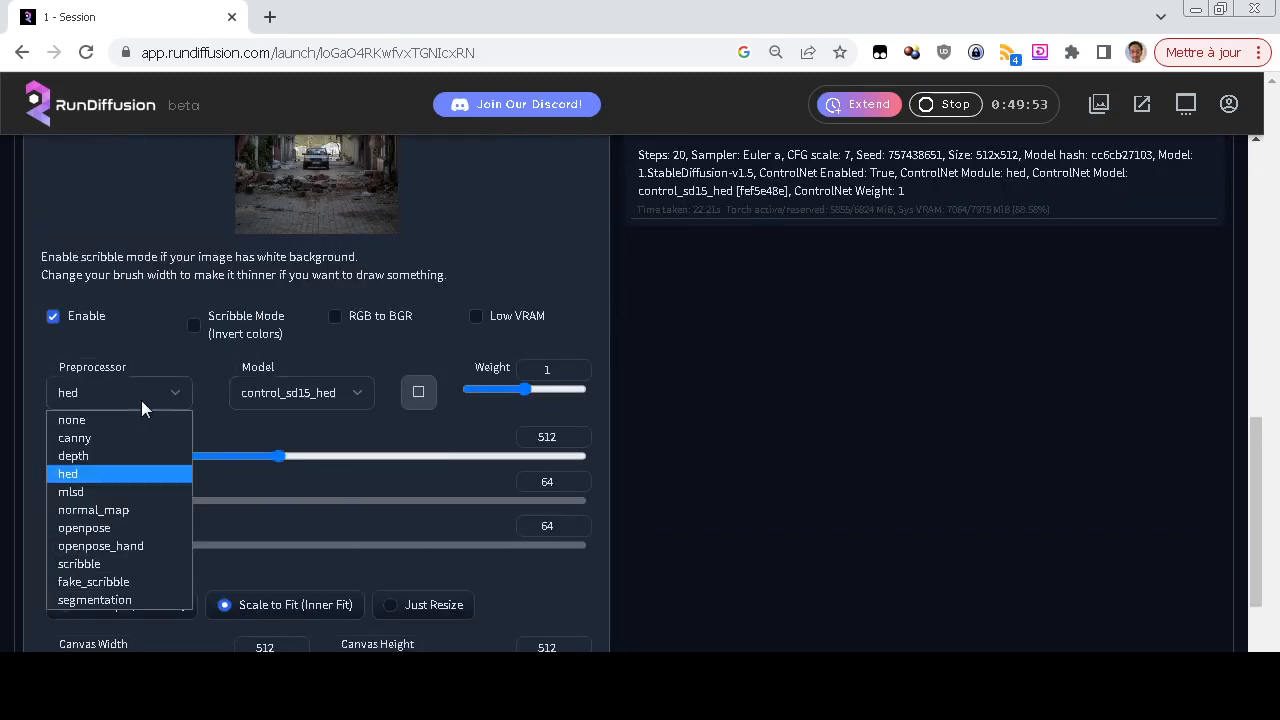
{"action": "left_click", "coordinate": [141, 400]}
View the hed edge map of the marked photo and return to the generated image
{"action": "scroll", "coordinate": [694, 477], "scroll_direction": "up", "scroll_amount": 8}
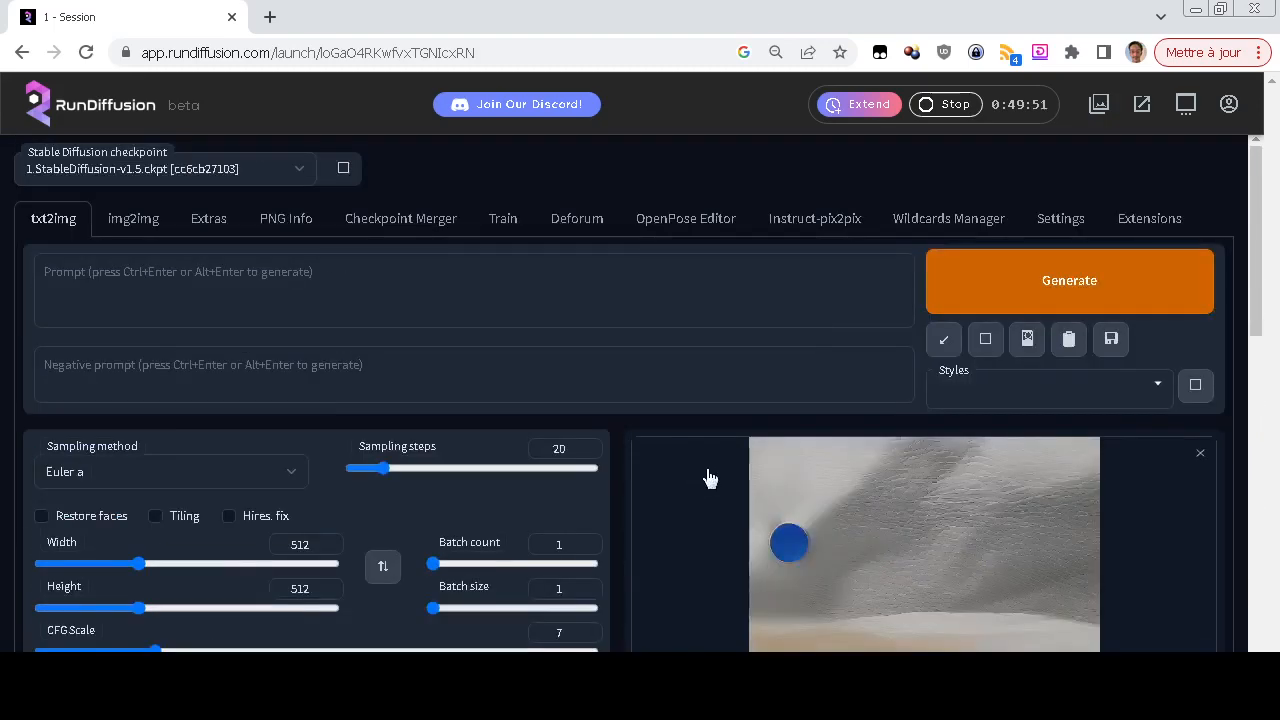
{"action": "scroll", "coordinate": [708, 477], "scroll_direction": "down", "scroll_amount": 2}
{"action": "left_click", "coordinate": [943, 611]}
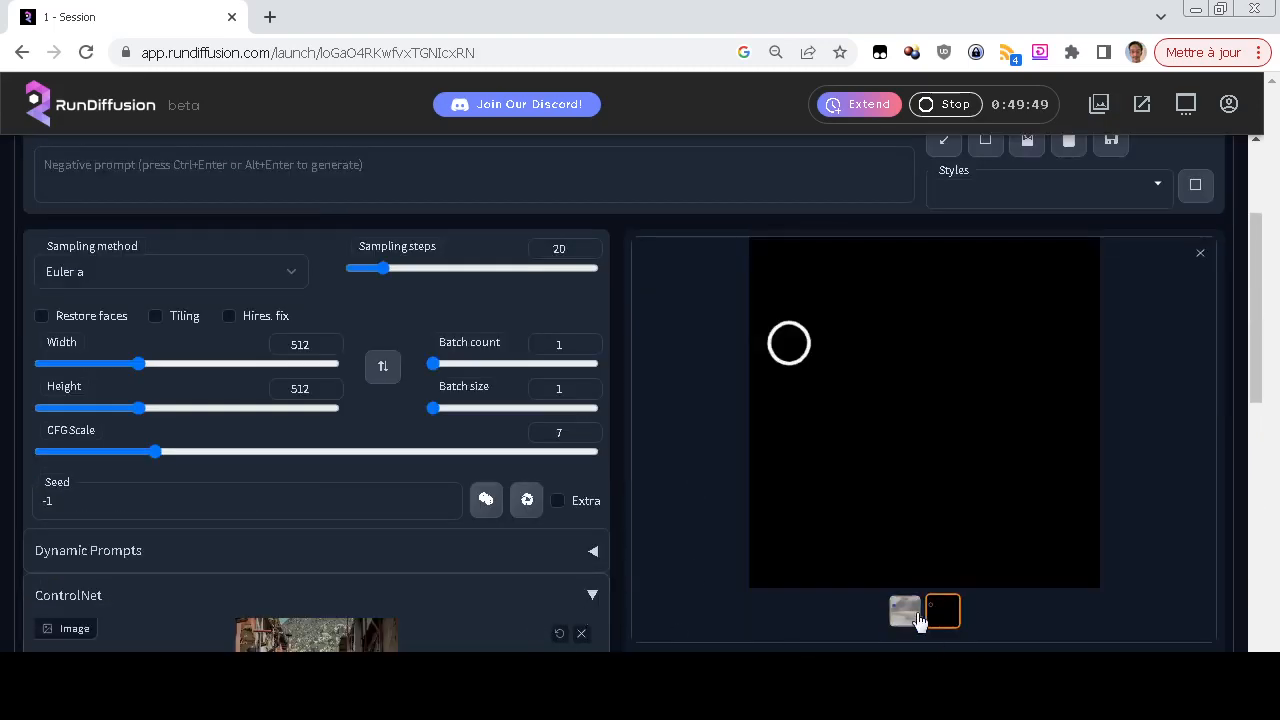
{"action": "left_click", "coordinate": [905, 618]}
{"action": "scroll", "coordinate": [749, 466], "scroll_direction": "up", "scroll_amount": 2}
Replace the marked ControlNet photo with the clean Unsplash street JPEG from the Bureau folder
{"action": "scroll", "coordinate": [674, 511], "scroll_direction": "down", "scroll_amount": 4}
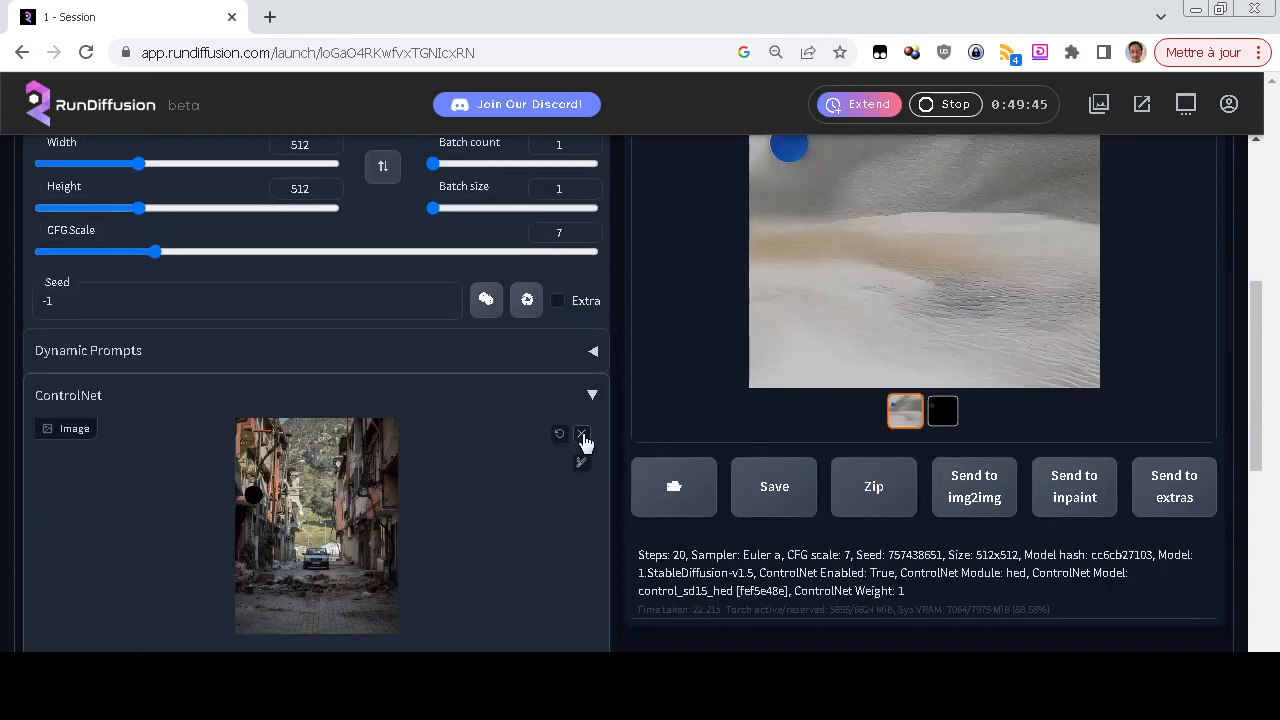
{"action": "left_click", "coordinate": [581, 434]}
{"action": "scroll", "coordinate": [326, 545], "scroll_direction": "down", "scroll_amount": 2}
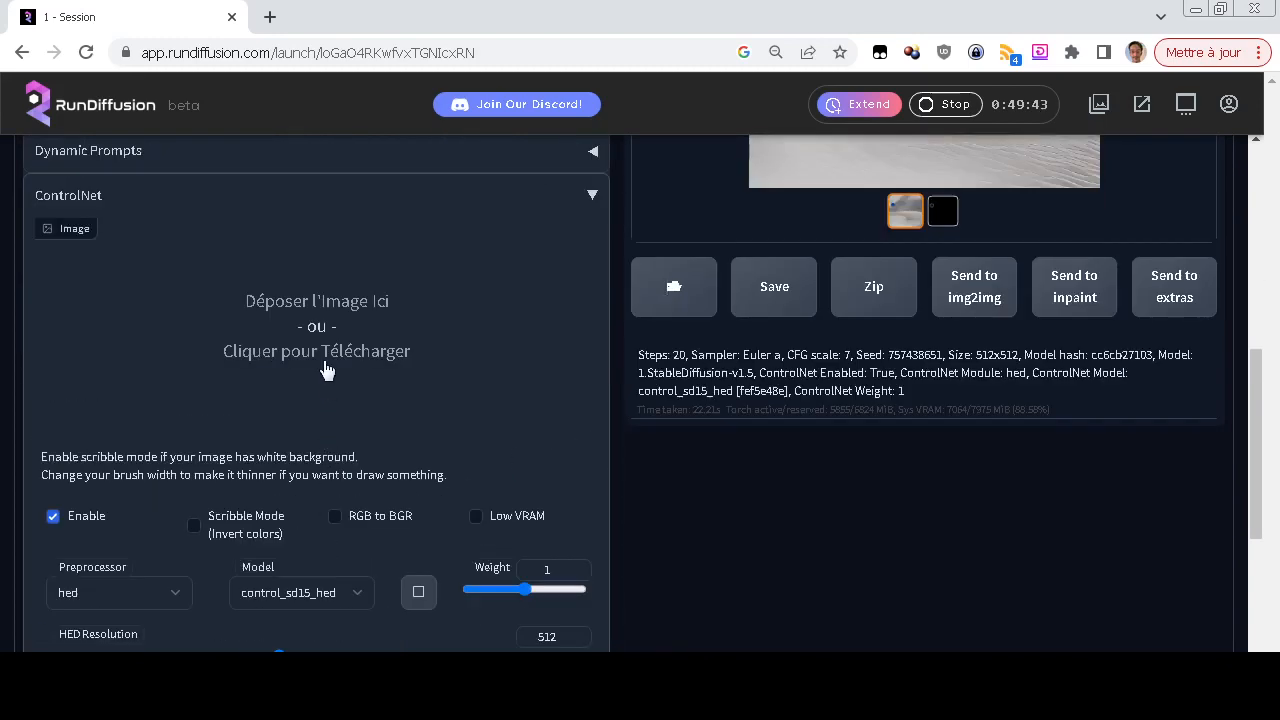
{"action": "left_click", "coordinate": [326, 370]}
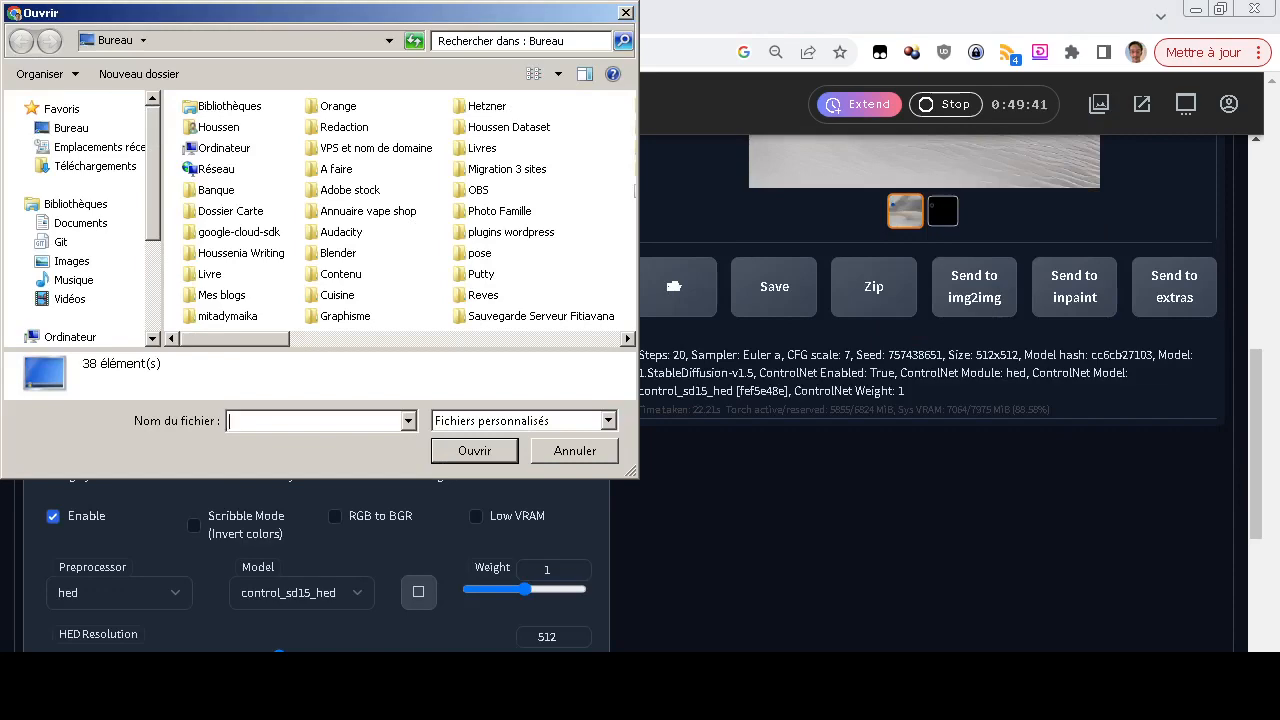
{"action": "scroll", "coordinate": [400, 210], "scroll_direction": "right", "scroll_amount": 2}
{"action": "left_click", "coordinate": [471, 190]}
{"action": "left_click", "coordinate": [475, 451]}
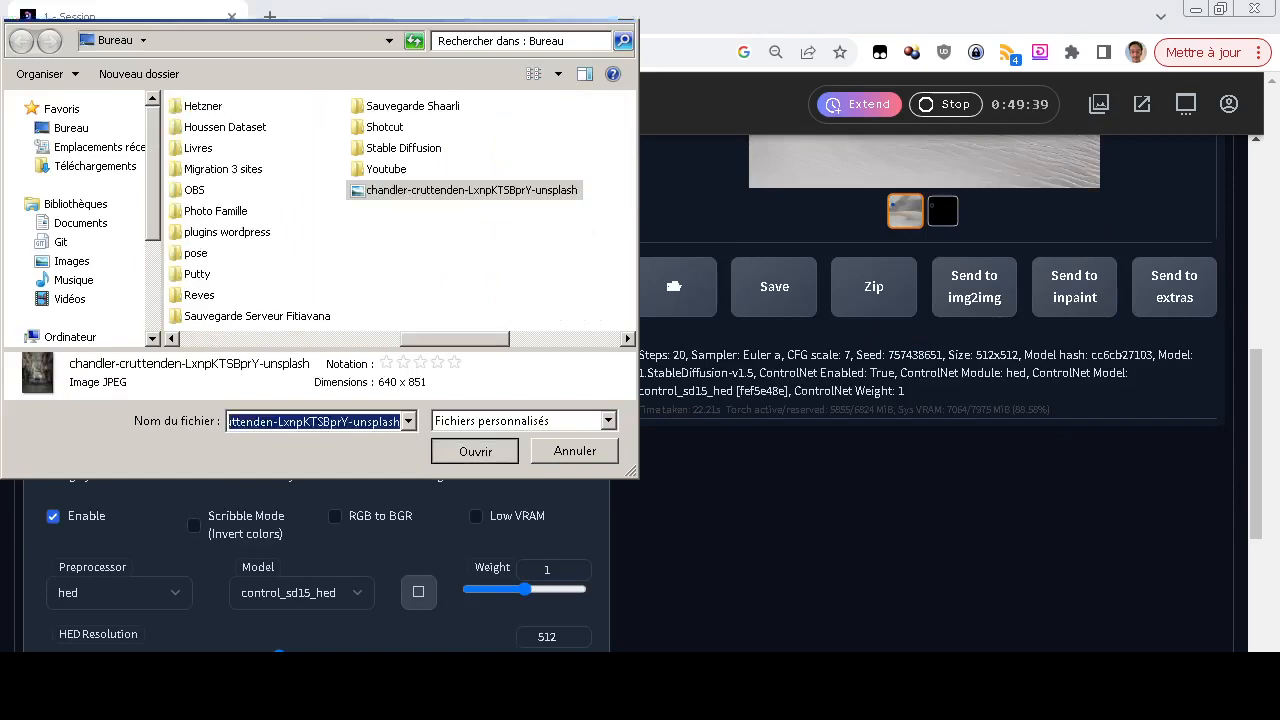
Generate a hed-guided image from the clean street photo with the prompt left empty
{"action": "scroll", "coordinate": [677, 475], "scroll_direction": "down", "scroll_amount": 2}
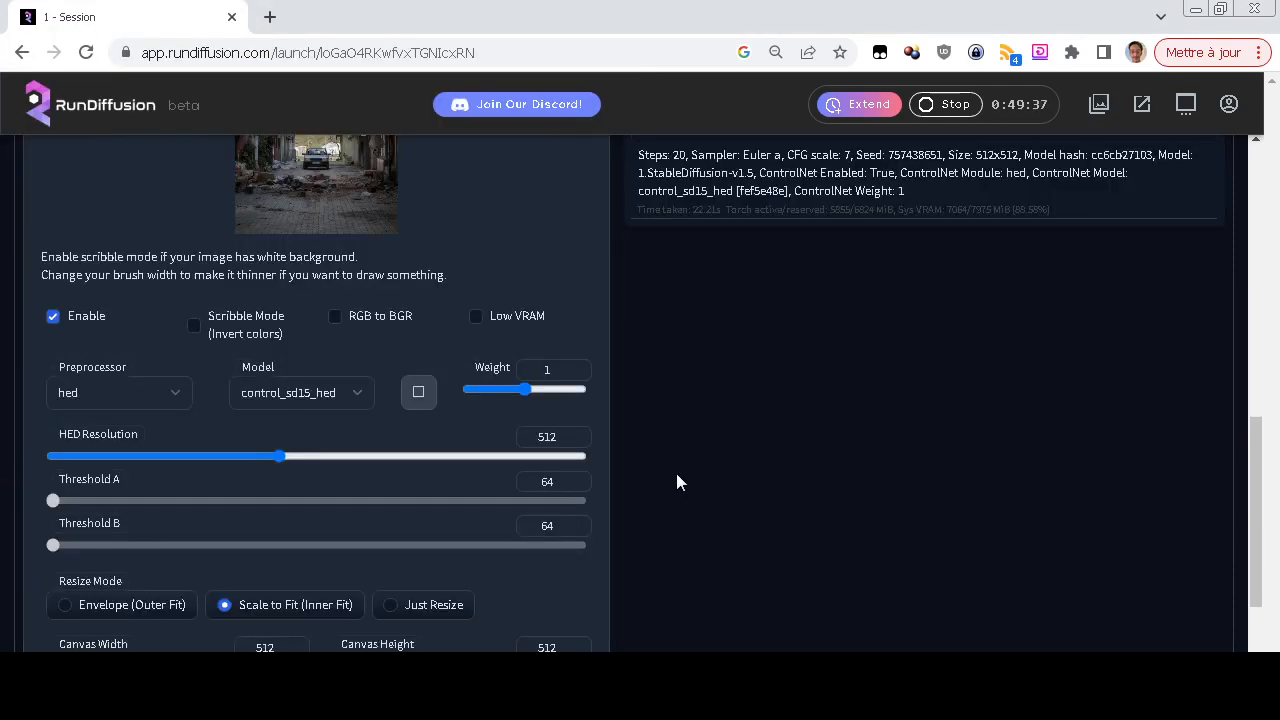
{"action": "scroll", "coordinate": [676, 482], "scroll_direction": "up", "scroll_amount": 6}
{"action": "left_click", "coordinate": [977, 278]}
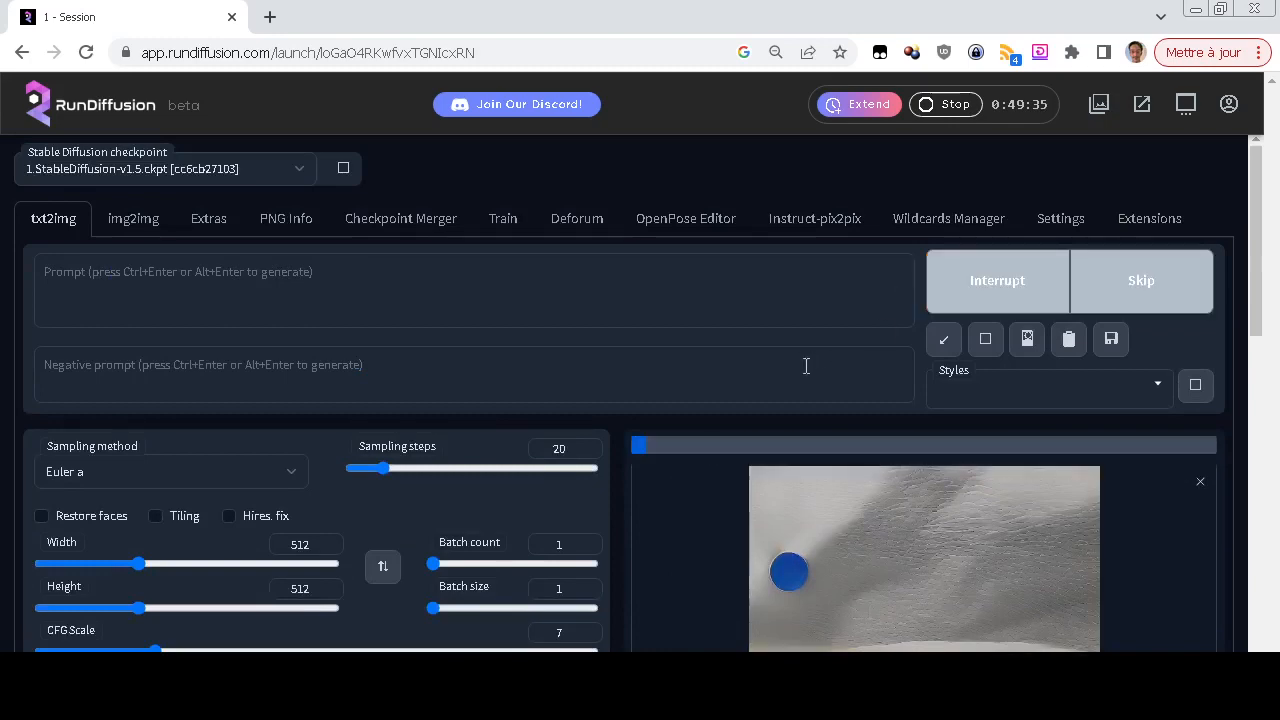
Compare the new hed-guided image with the source photo and its edge map, ending on the generated image
{"action": "scroll", "coordinate": [657, 440], "scroll_direction": "down", "scroll_amount": 4}
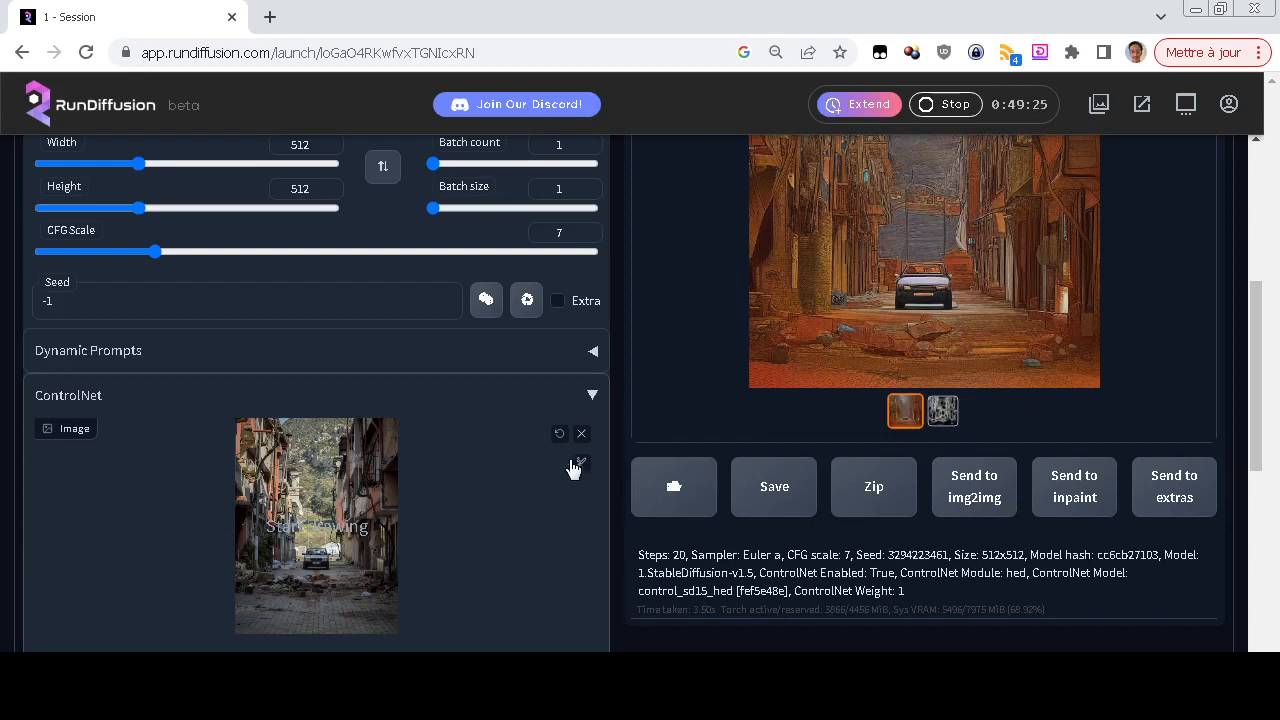
{"action": "scroll", "coordinate": [690, 510], "scroll_direction": "up", "scroll_amount": 2}
{"action": "scroll", "coordinate": [697, 501], "scroll_direction": "down", "scroll_amount": 2}
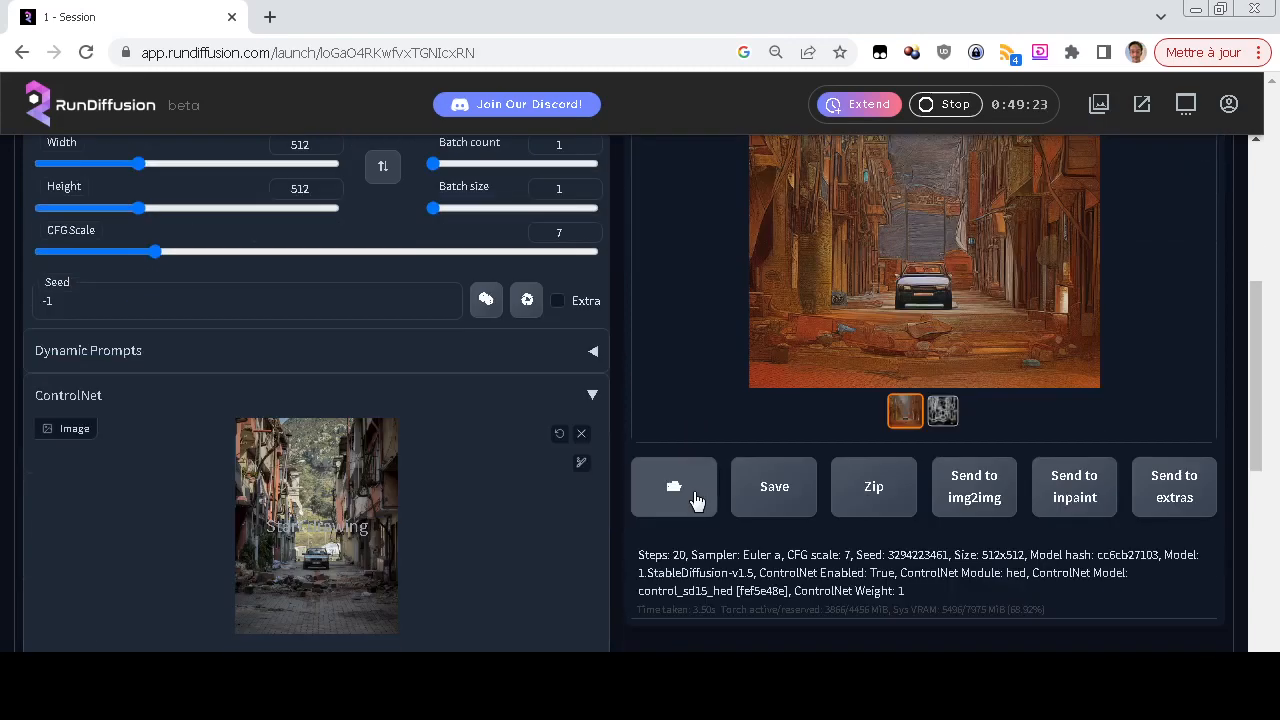
{"action": "left_click", "coordinate": [942, 410]}
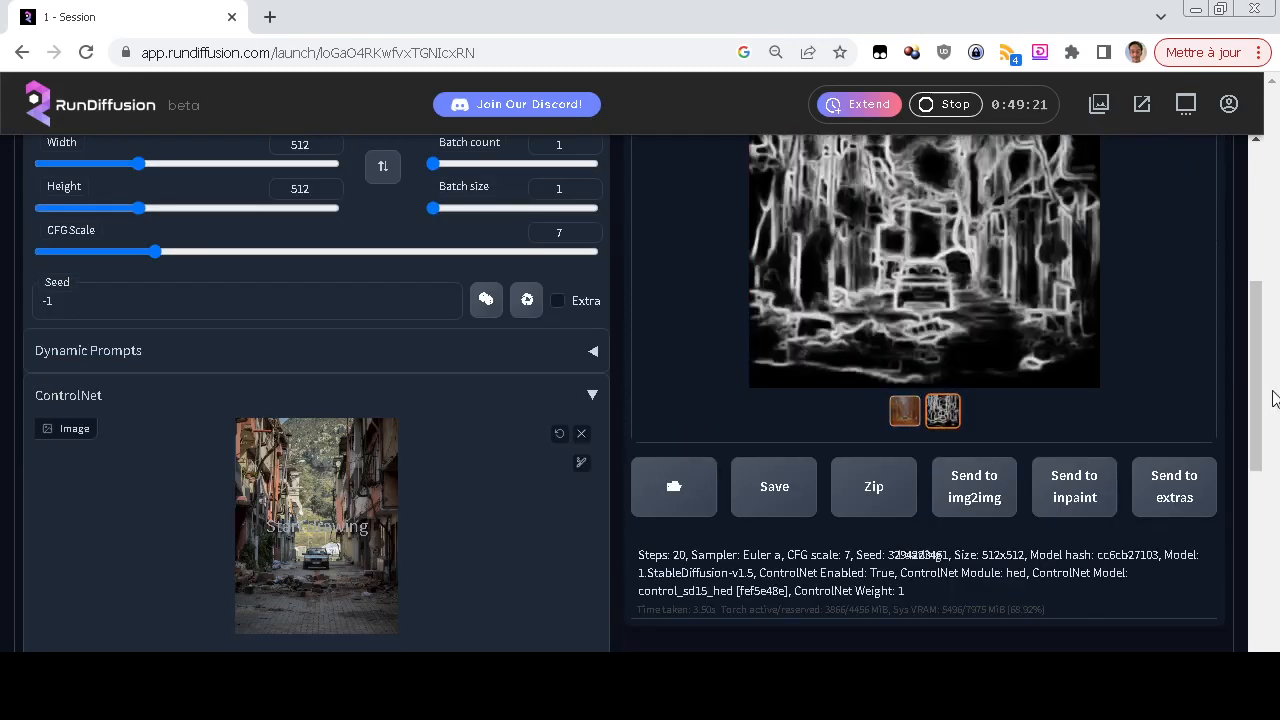
{"action": "scroll", "coordinate": [1258, 398], "scroll_direction": "up", "scroll_amount": 2}
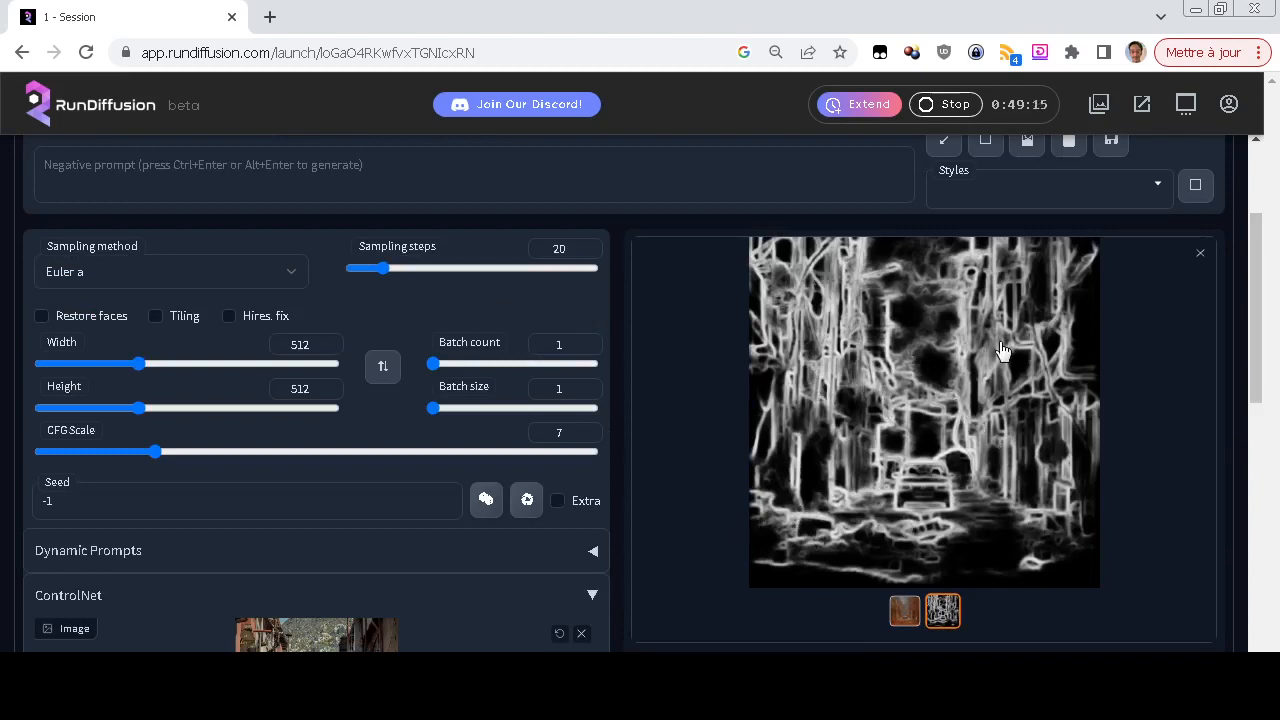
{"action": "left_click", "coordinate": [905, 610]}
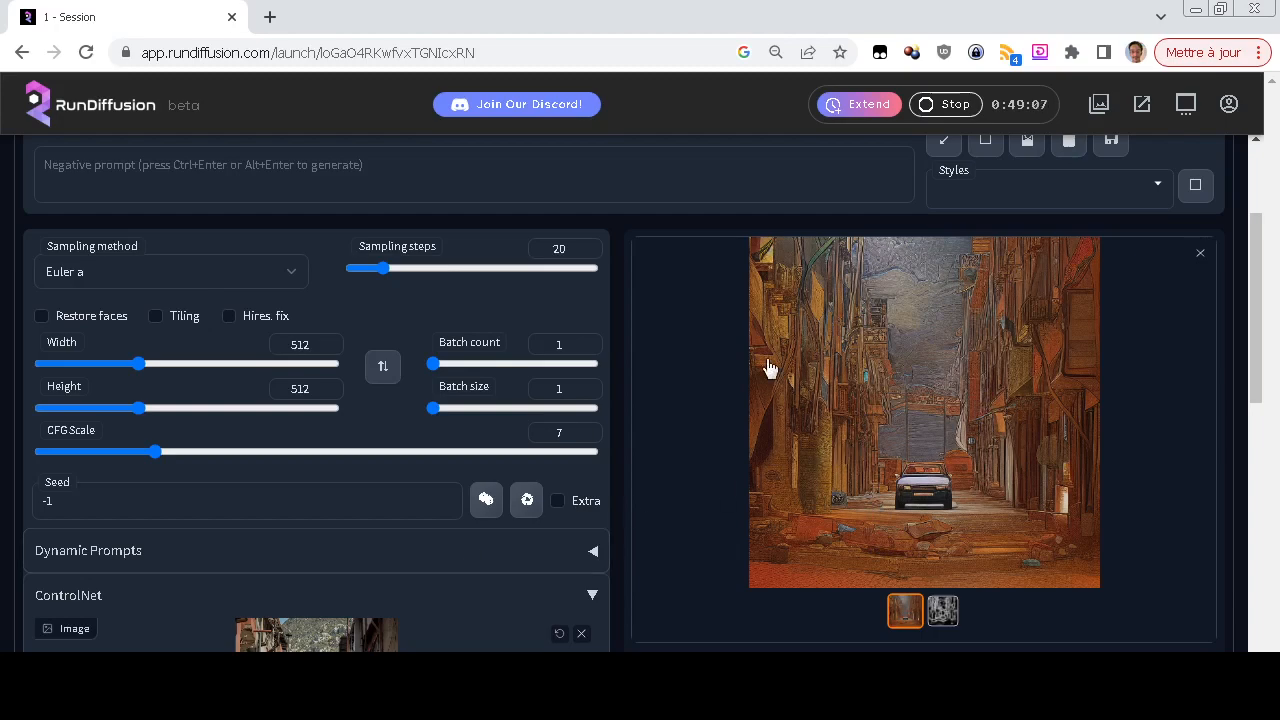
Set the ControlNet preprocessor to mlsd and its model to control_sd15_mlsd [fef5e48e]
{"action": "scroll", "coordinate": [689, 437], "scroll_direction": "down", "scroll_amount": 6}
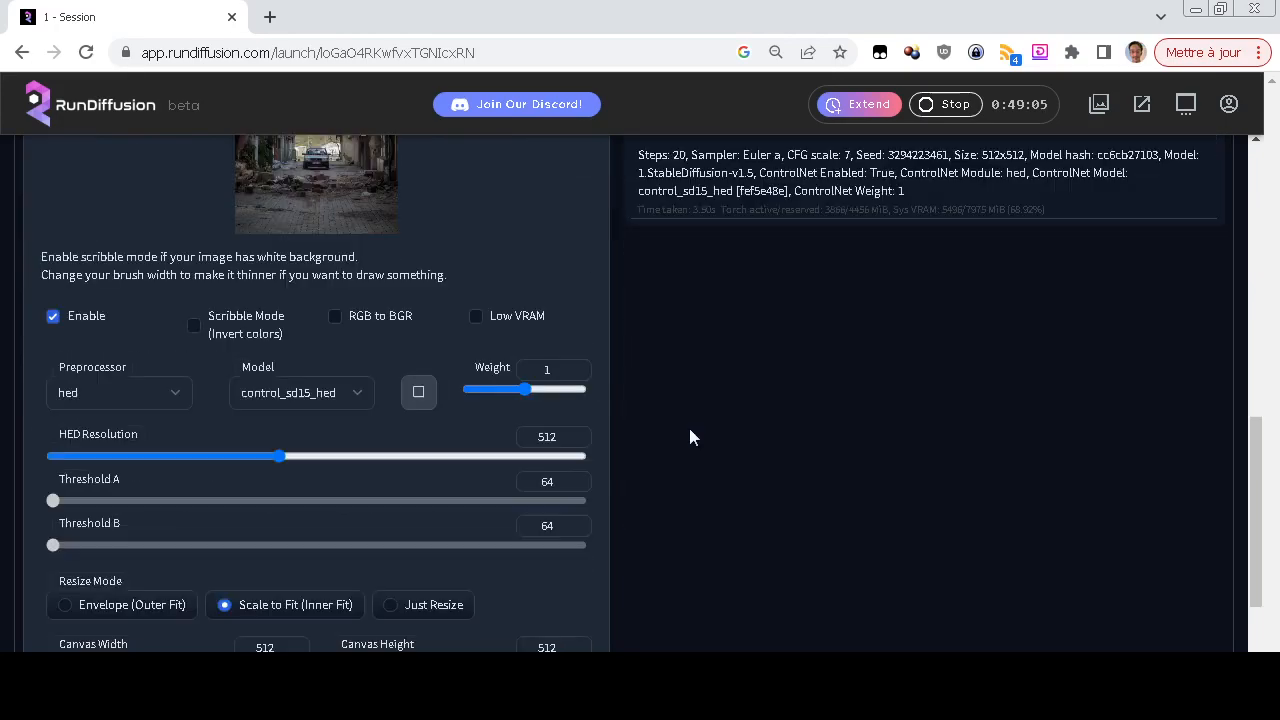
{"action": "left_click", "coordinate": [158, 393]}
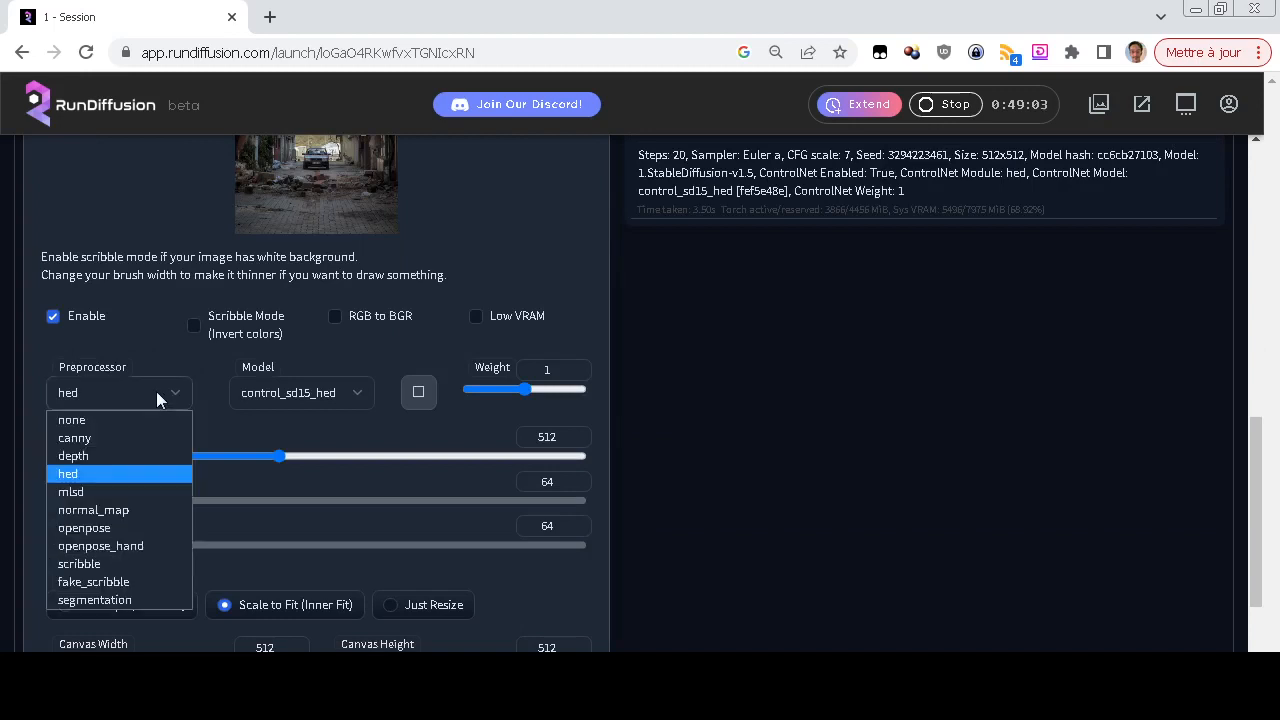
{"action": "left_click", "coordinate": [112, 492]}
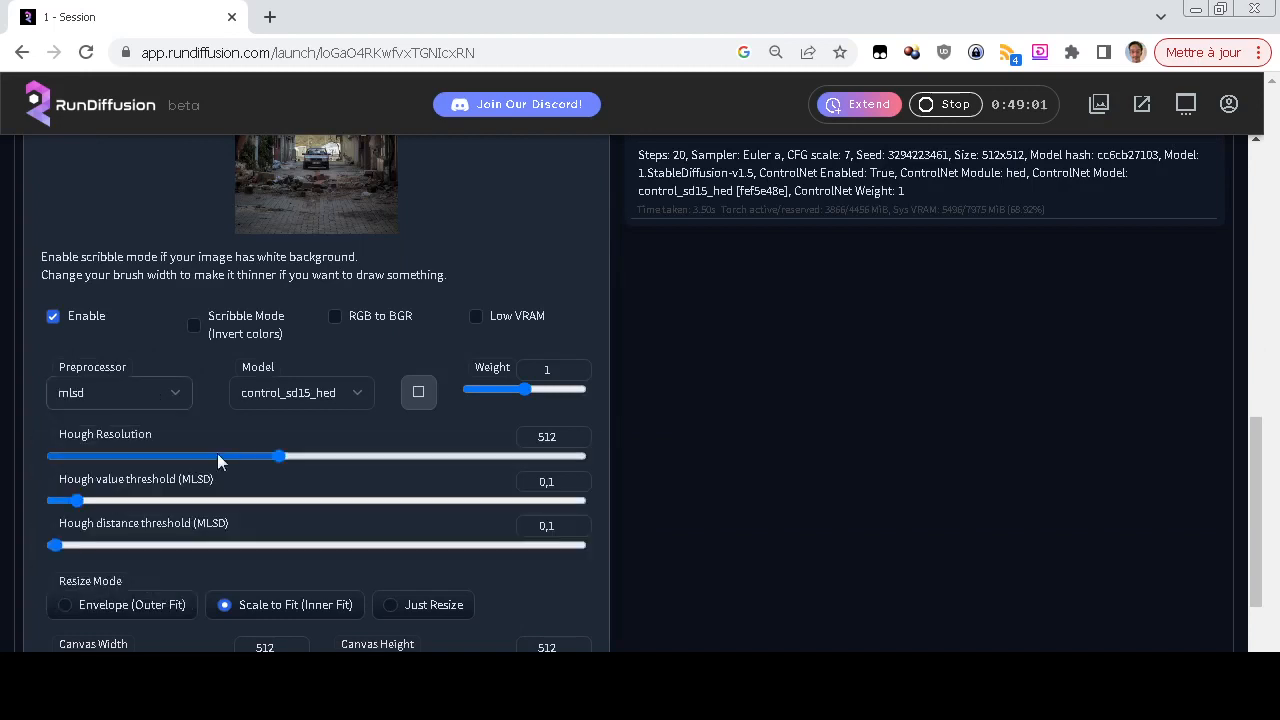
{"action": "left_click", "coordinate": [273, 397]}
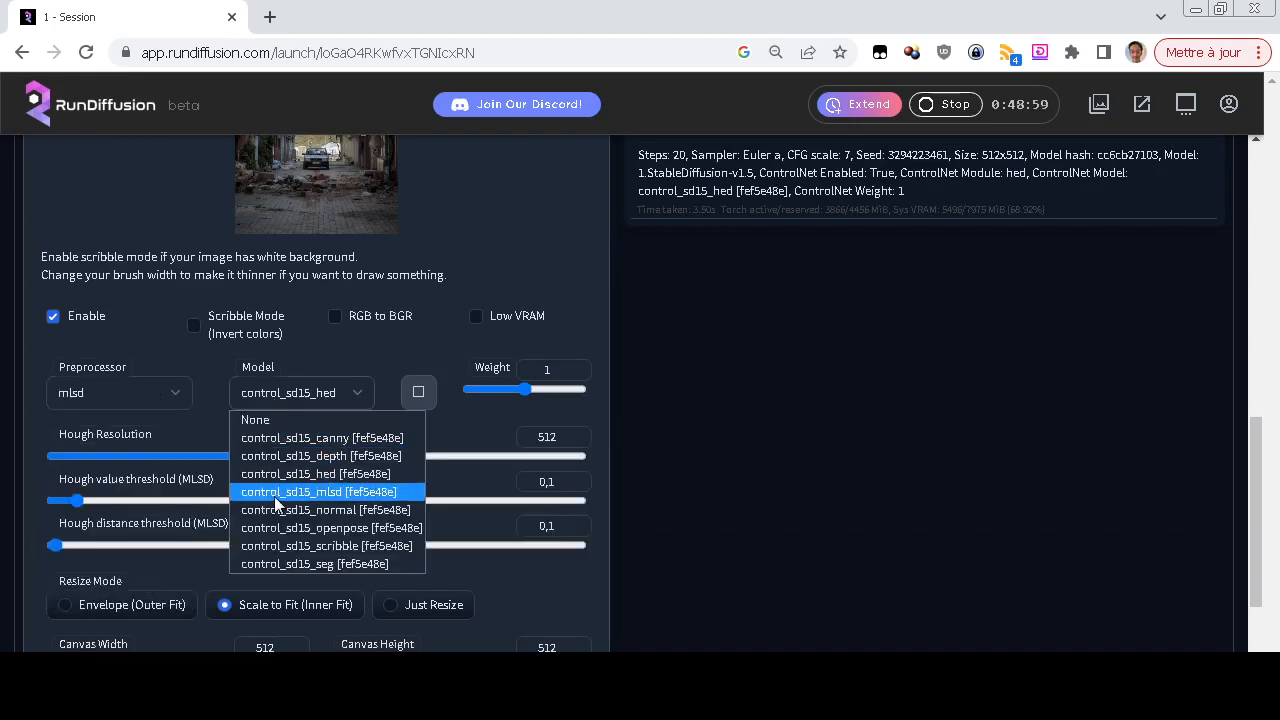
{"action": "left_click", "coordinate": [275, 489]}
Generate an mlsd-guided image from the clean street photo with the prompt left empty
{"action": "scroll", "coordinate": [674, 423], "scroll_direction": "up", "scroll_amount": 10}
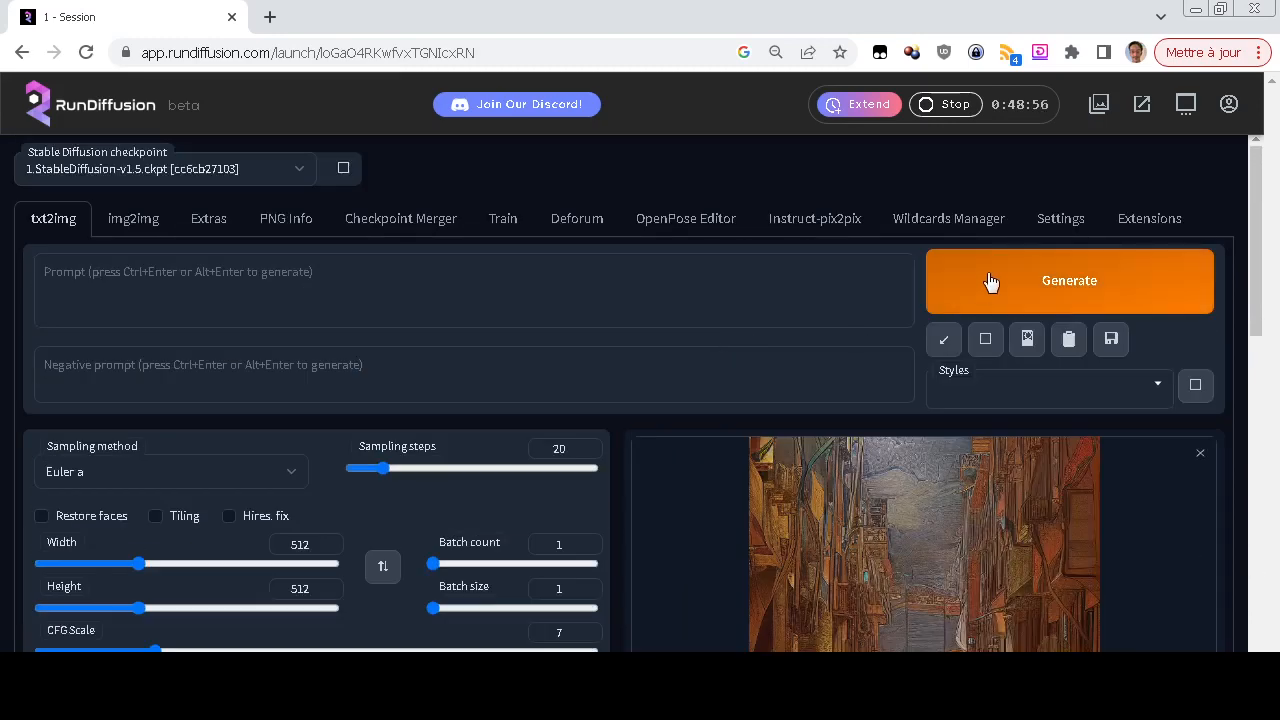
{"action": "left_click", "coordinate": [990, 283]}
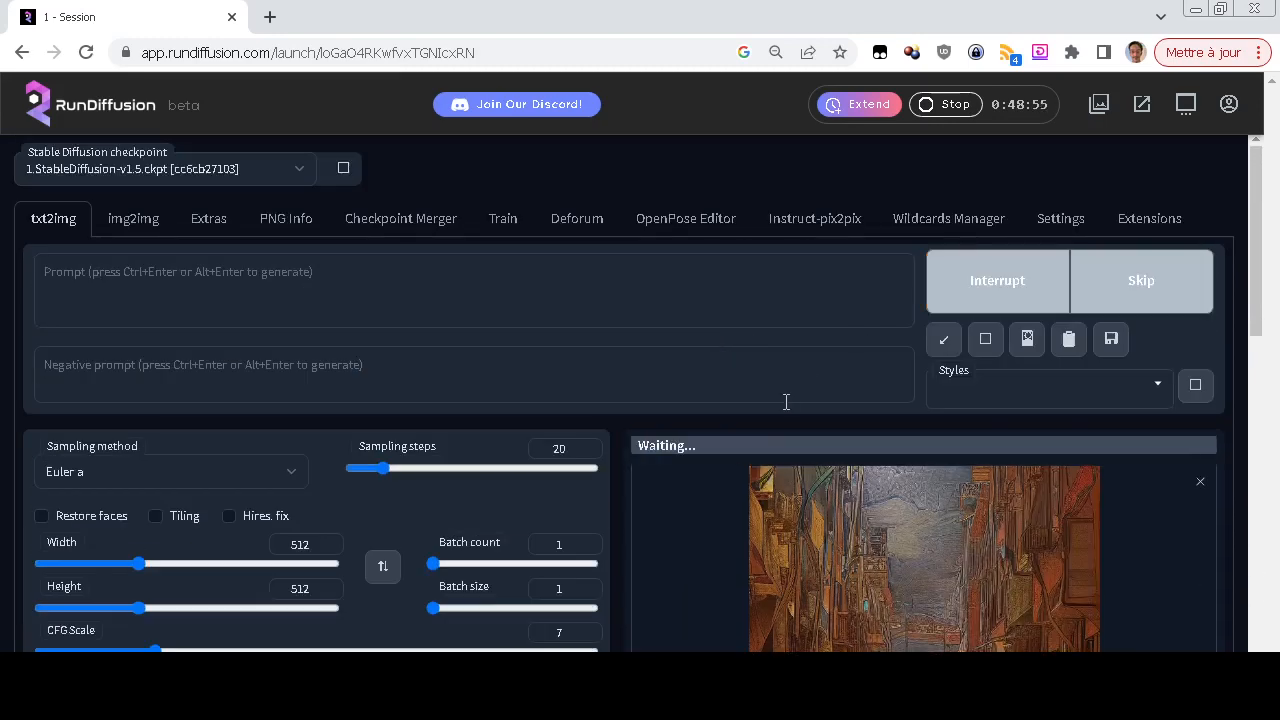
{"action": "scroll", "coordinate": [639, 395], "scroll_direction": "down", "scroll_amount": 2}
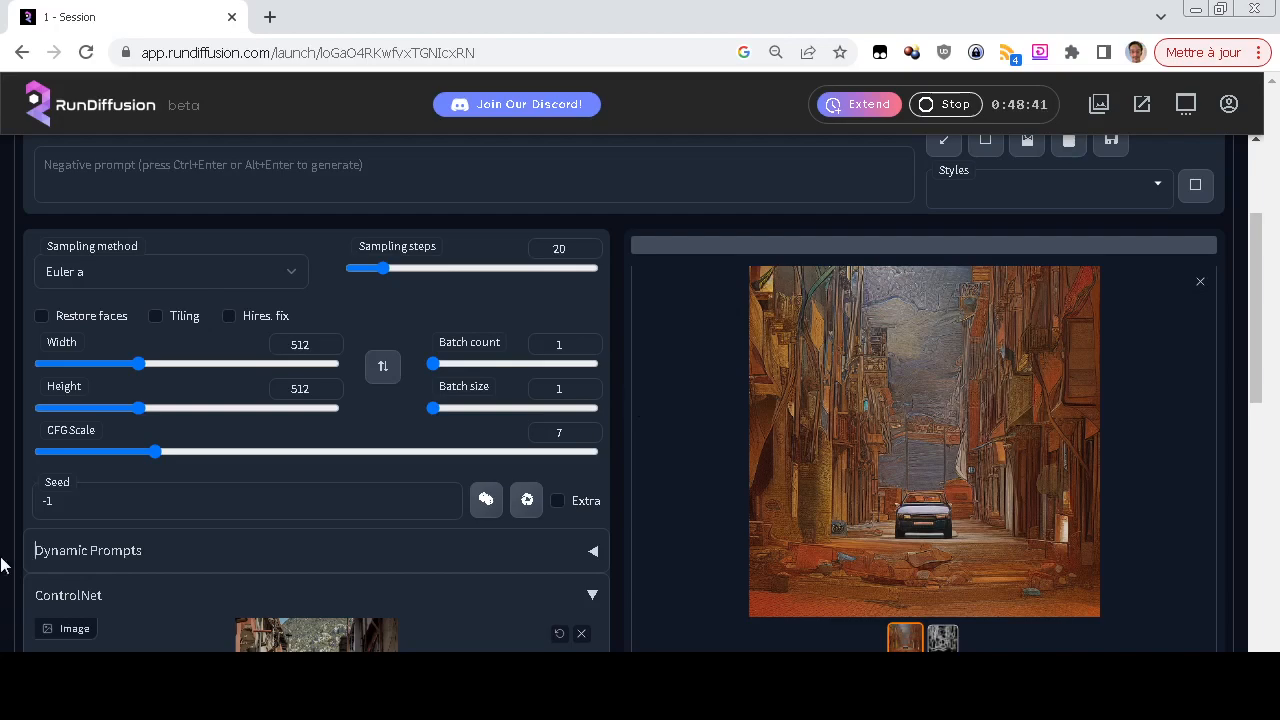
{"action": "scroll", "coordinate": [447, 330], "scroll_direction": "down", "scroll_amount": 3}
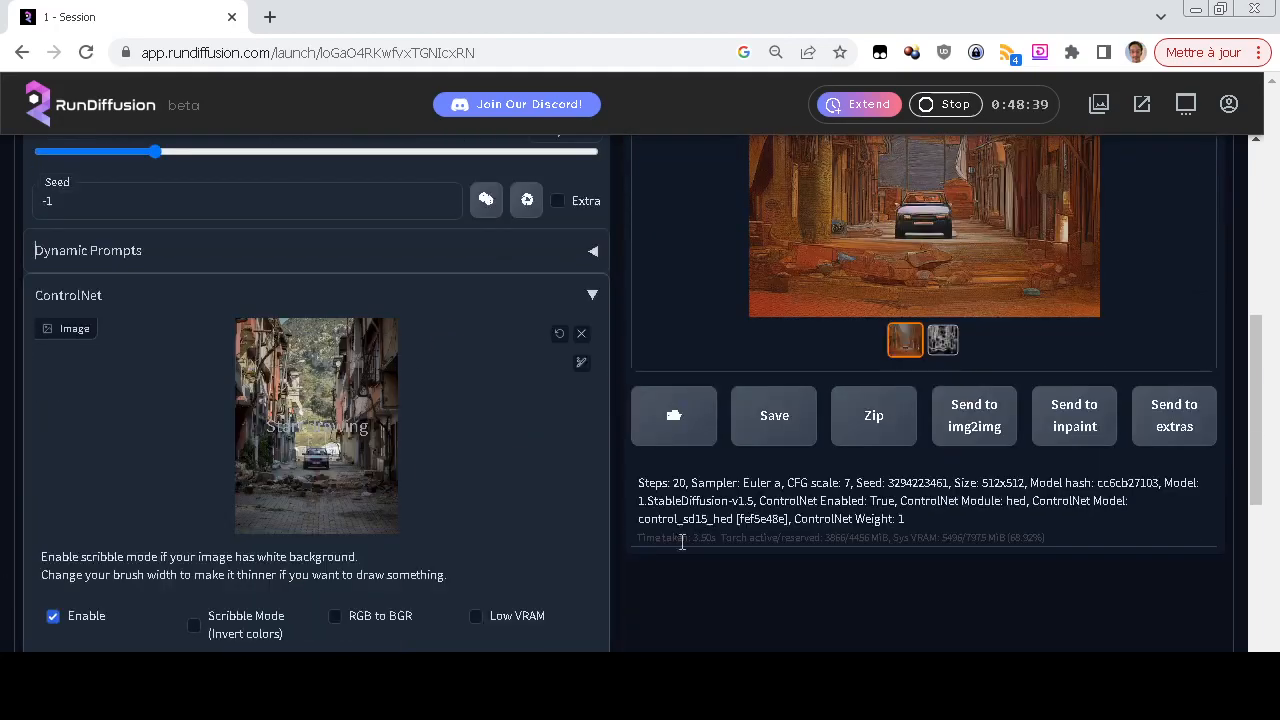
{"action": "scroll", "coordinate": [877, 594], "scroll_direction": "up", "scroll_amount": 2}
{"action": "scroll", "coordinate": [663, 483], "scroll_direction": "up", "scroll_amount": 2}
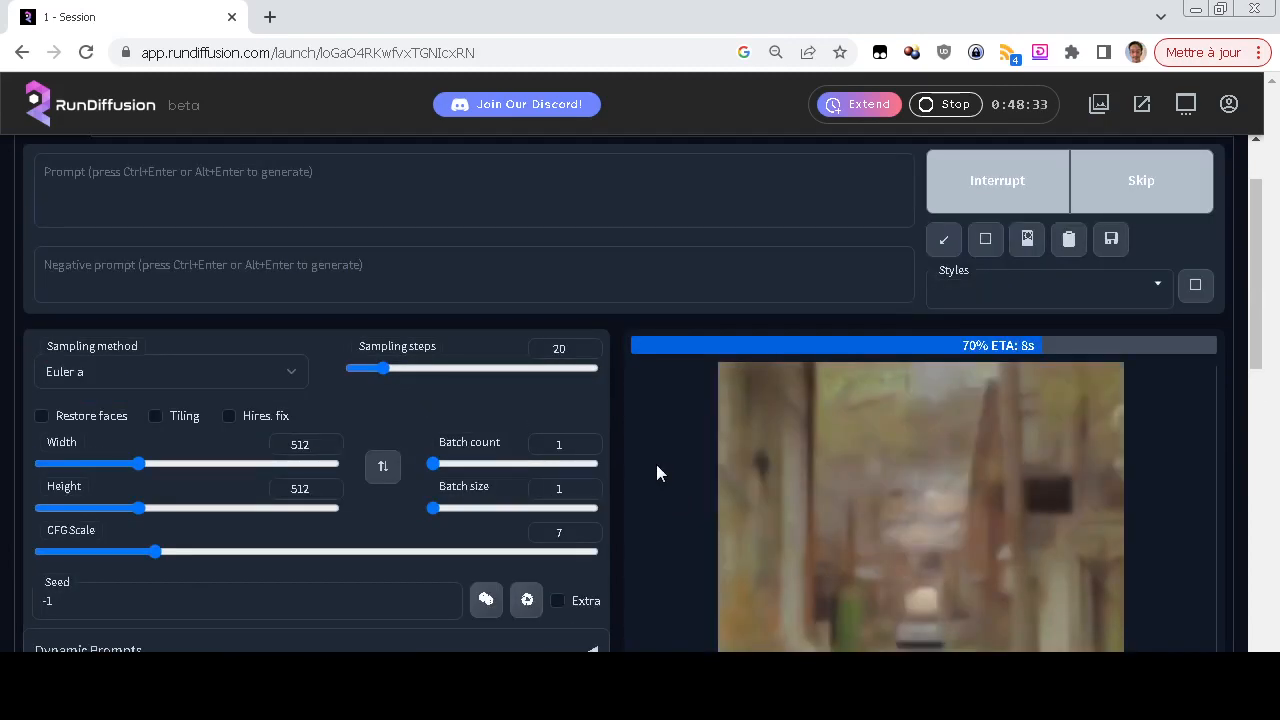
Examine the mlsd-guided image and its straight-line map against the source photo
{"action": "scroll", "coordinate": [656, 473], "scroll_direction": "down", "scroll_amount": 2}
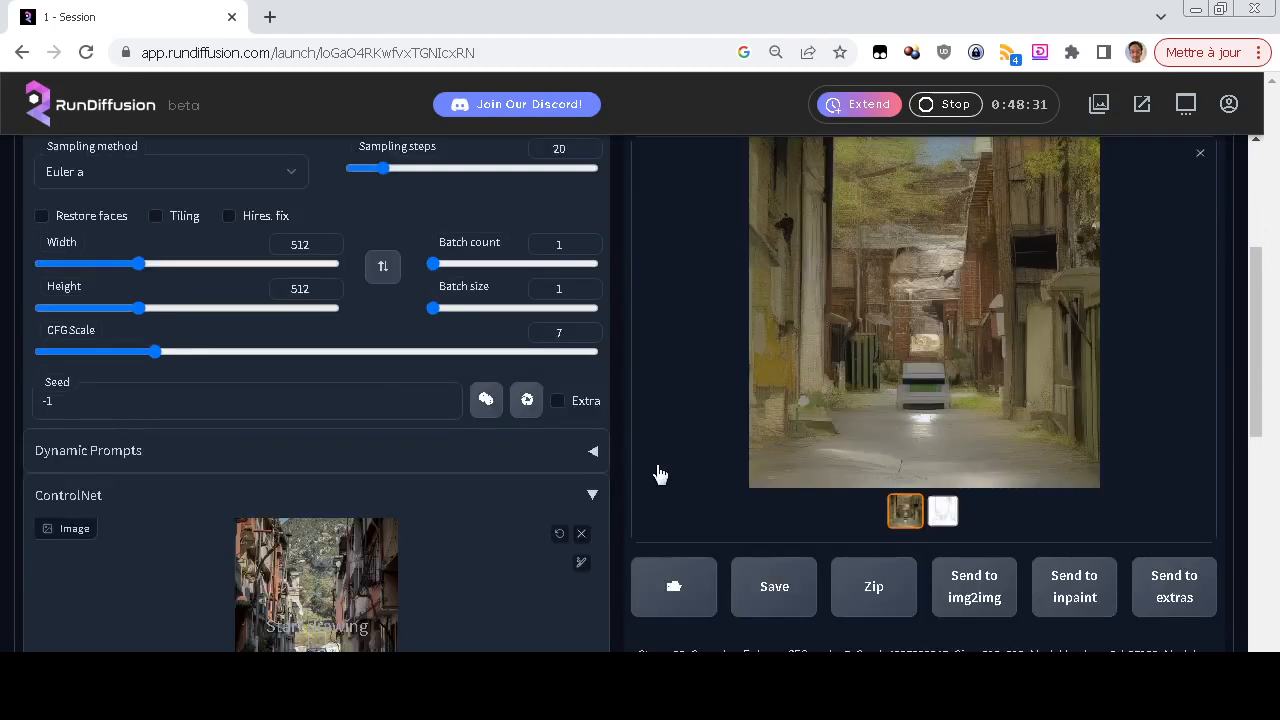
{"action": "scroll", "coordinate": [659, 474], "scroll_direction": "up", "scroll_amount": 2}
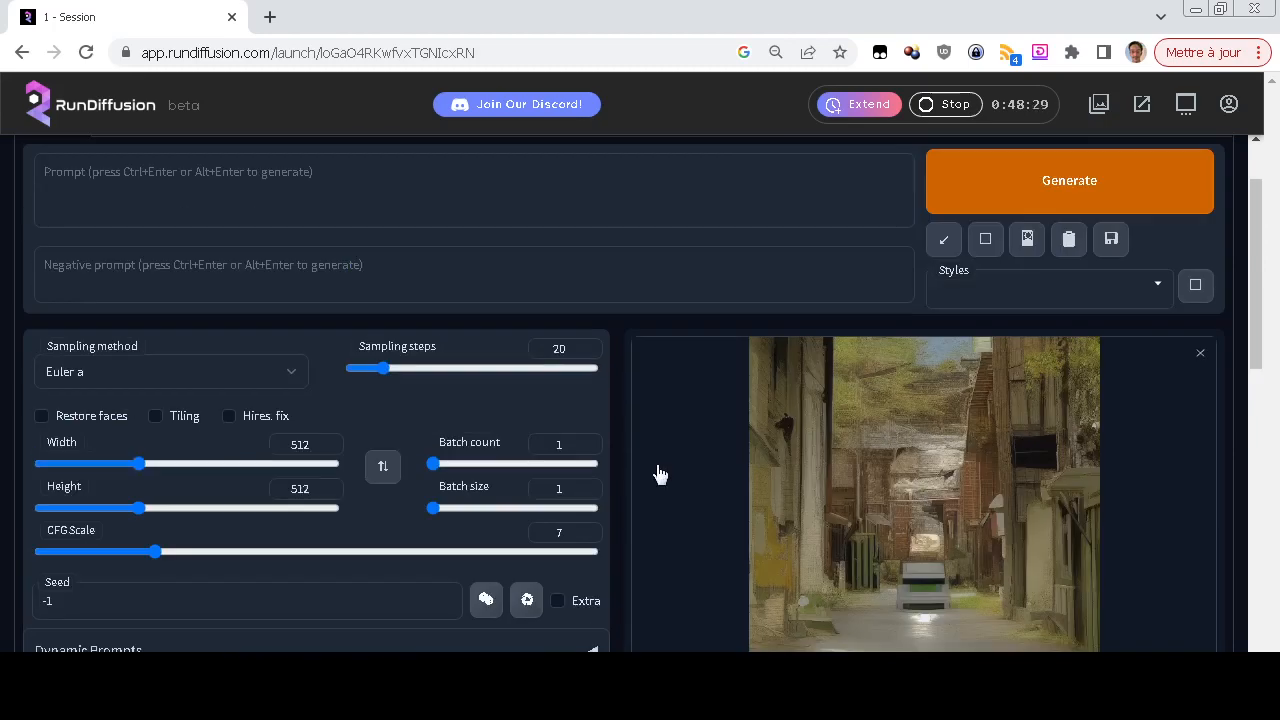
{"action": "scroll", "coordinate": [659, 474], "scroll_direction": "down", "scroll_amount": 2}
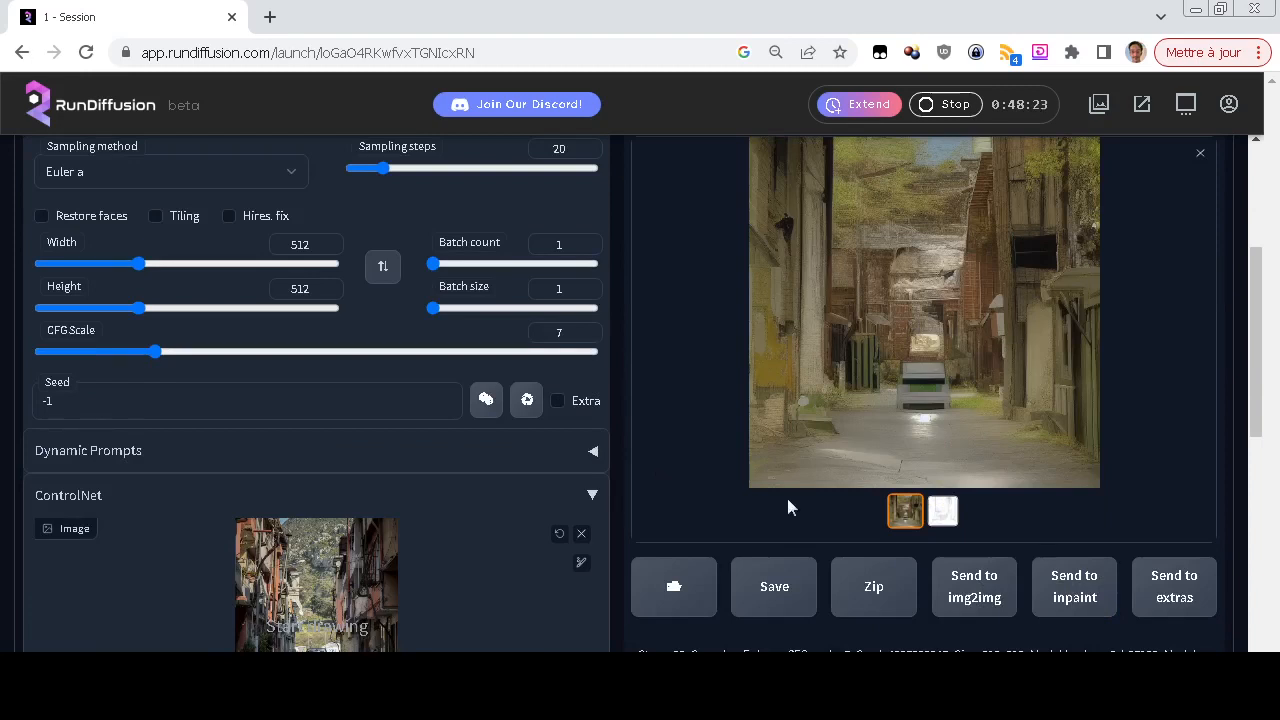
{"action": "left_click", "coordinate": [942, 512]}
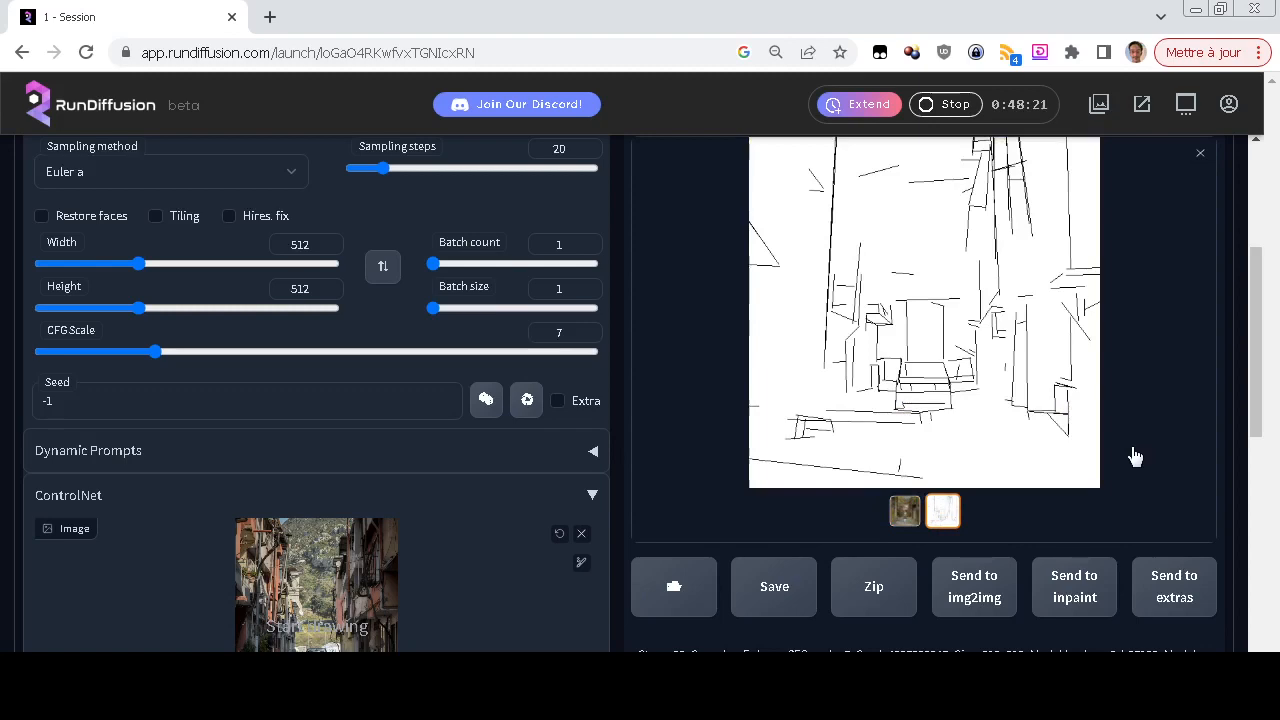
{"action": "scroll", "coordinate": [1134, 452], "scroll_direction": "up", "scroll_amount": 2}
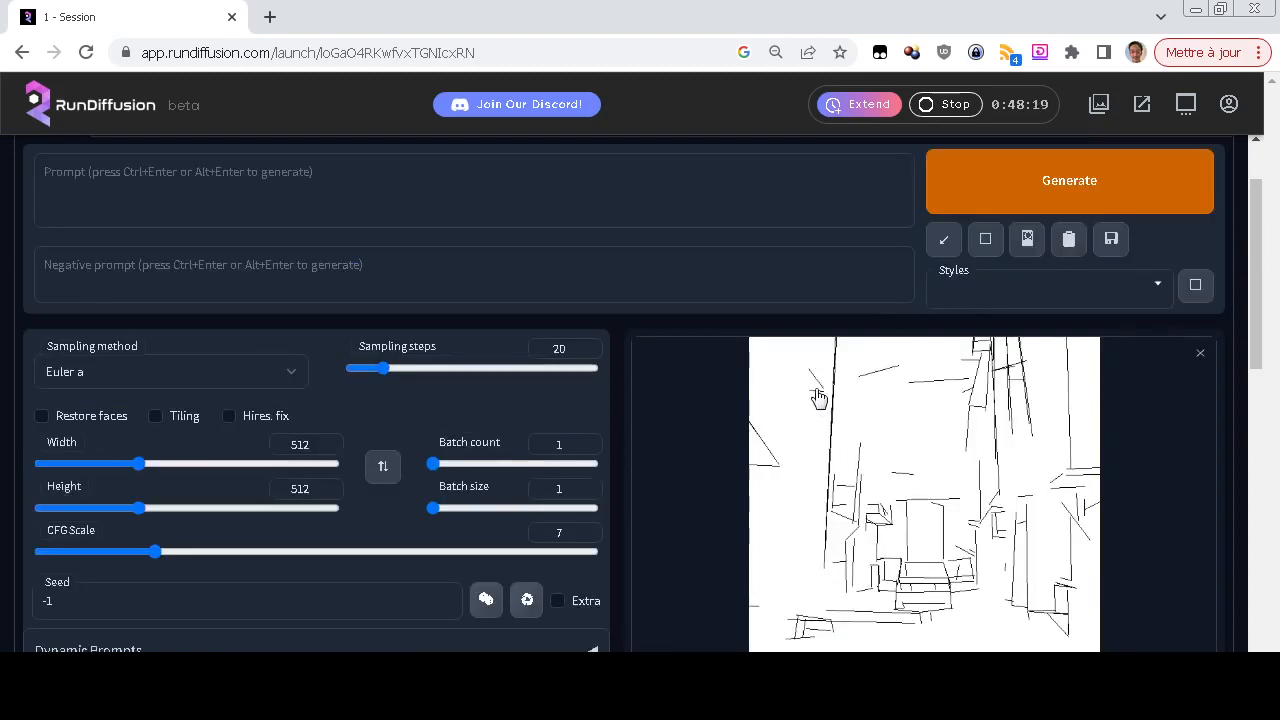
{"action": "scroll", "coordinate": [1076, 518], "scroll_direction": "down", "scroll_amount": 3}
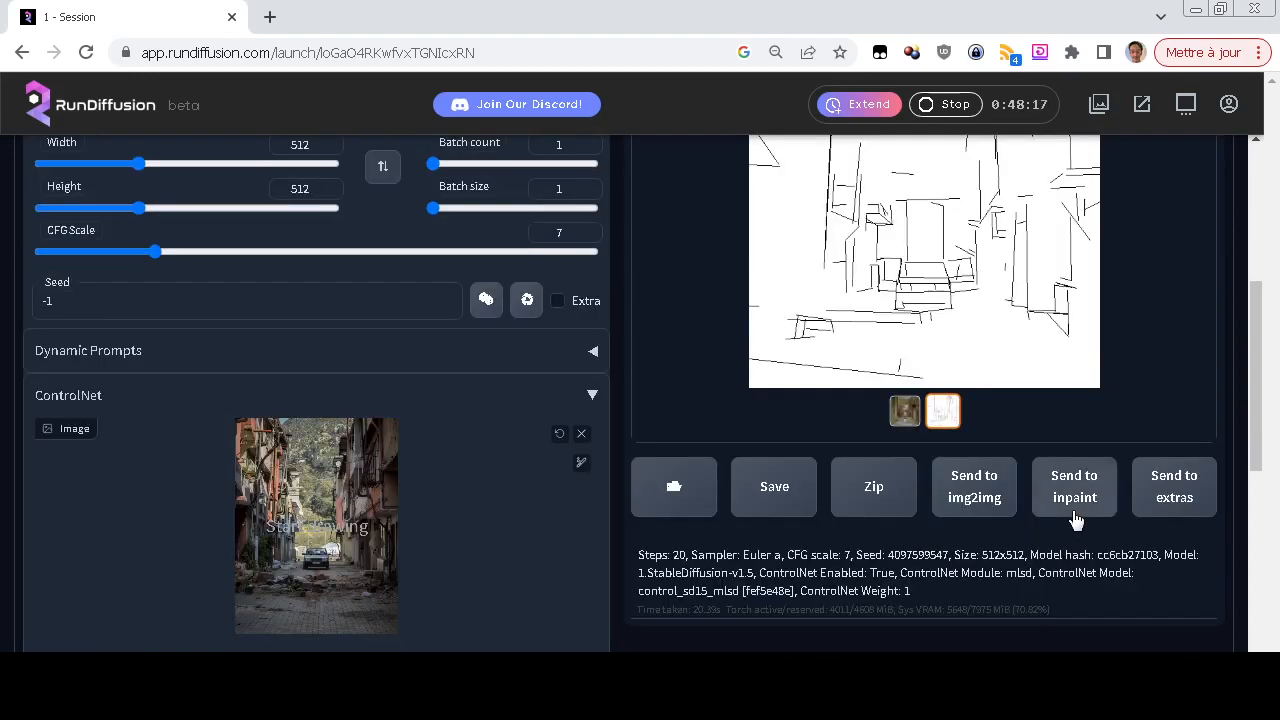
Set the ControlNet preprocessor to normal_map and its model to control_sd15_normal [fef5e48e]
{"action": "scroll", "coordinate": [508, 479], "scroll_direction": "down", "scroll_amount": 3}
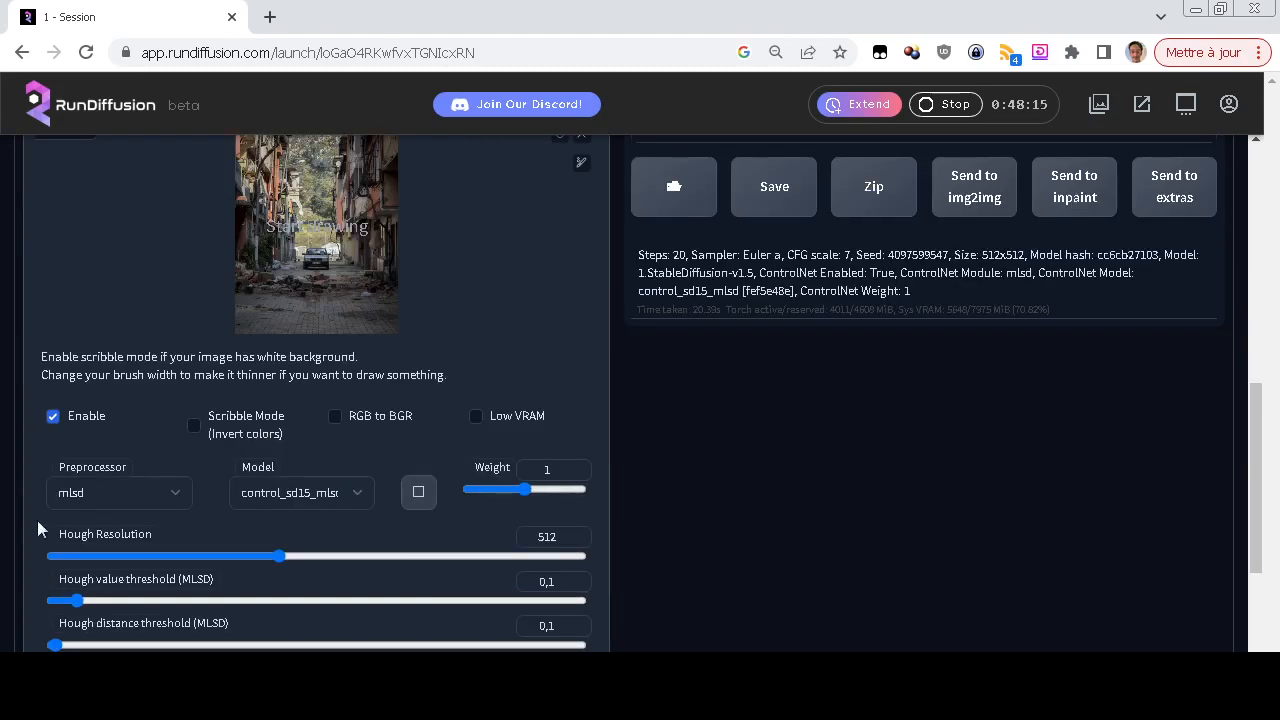
{"action": "left_click", "coordinate": [146, 495]}
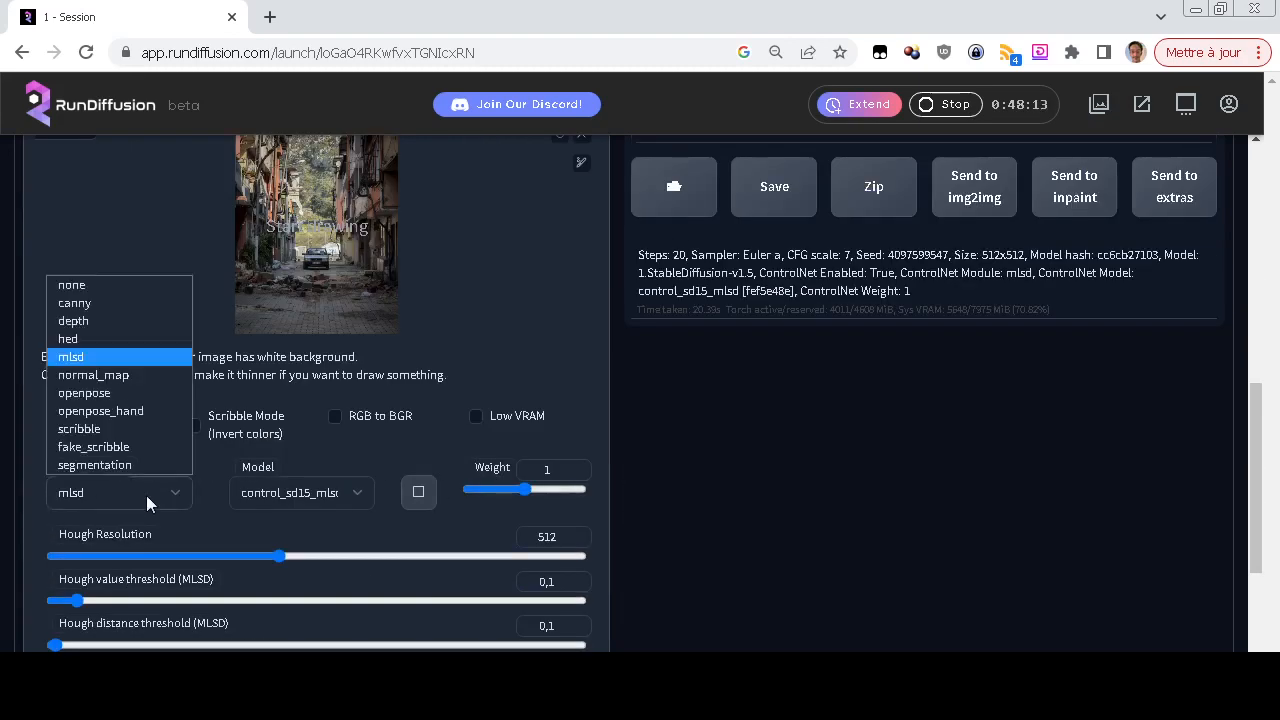
{"action": "left_click", "coordinate": [108, 377]}
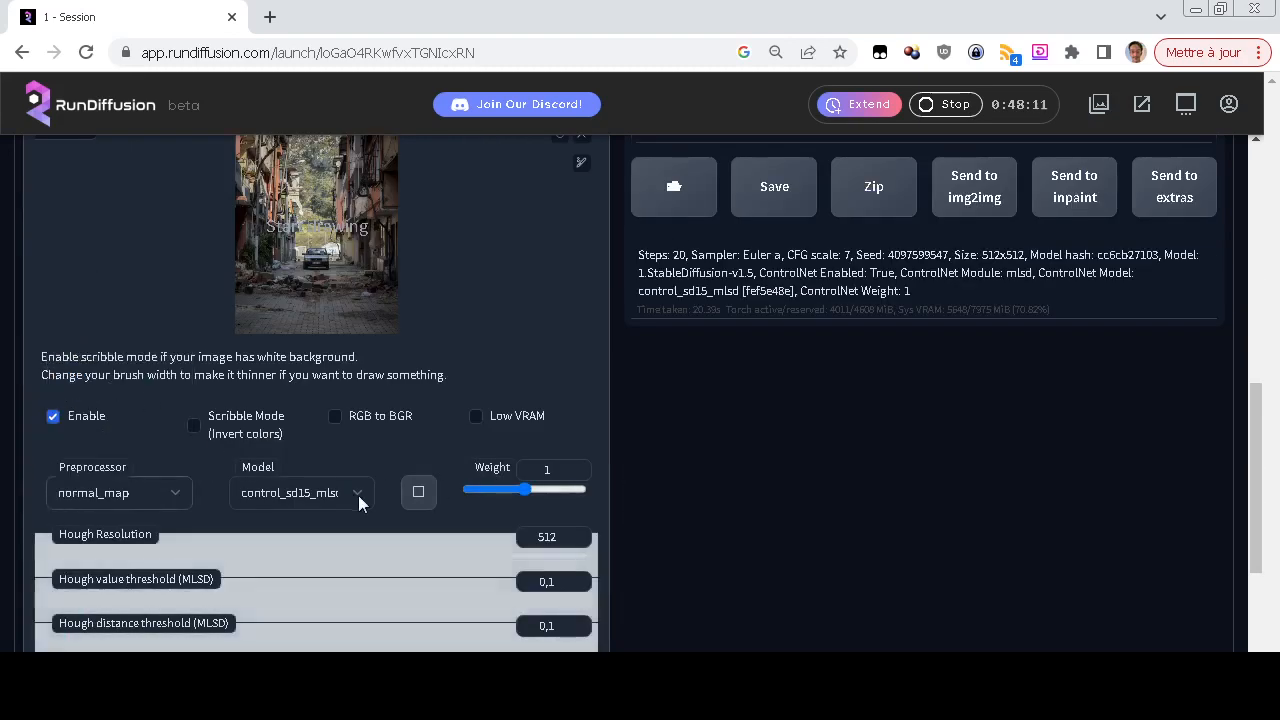
{"action": "left_click", "coordinate": [276, 490]}
{"action": "left_click", "coordinate": [325, 610]}
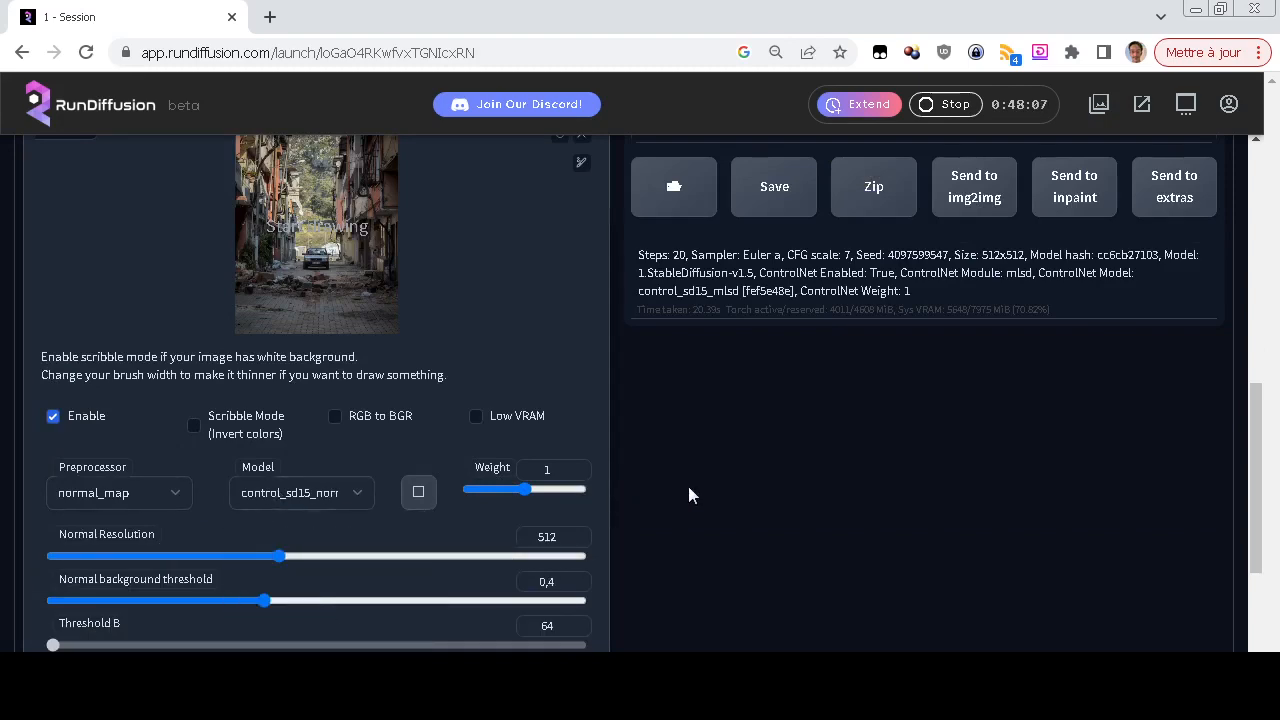
Generate a normal_map-guided image from the street photo with the prompt left empty
{"action": "scroll", "coordinate": [688, 494], "scroll_direction": "up", "scroll_amount": 10}
{"action": "left_click", "coordinate": [1029, 300]}
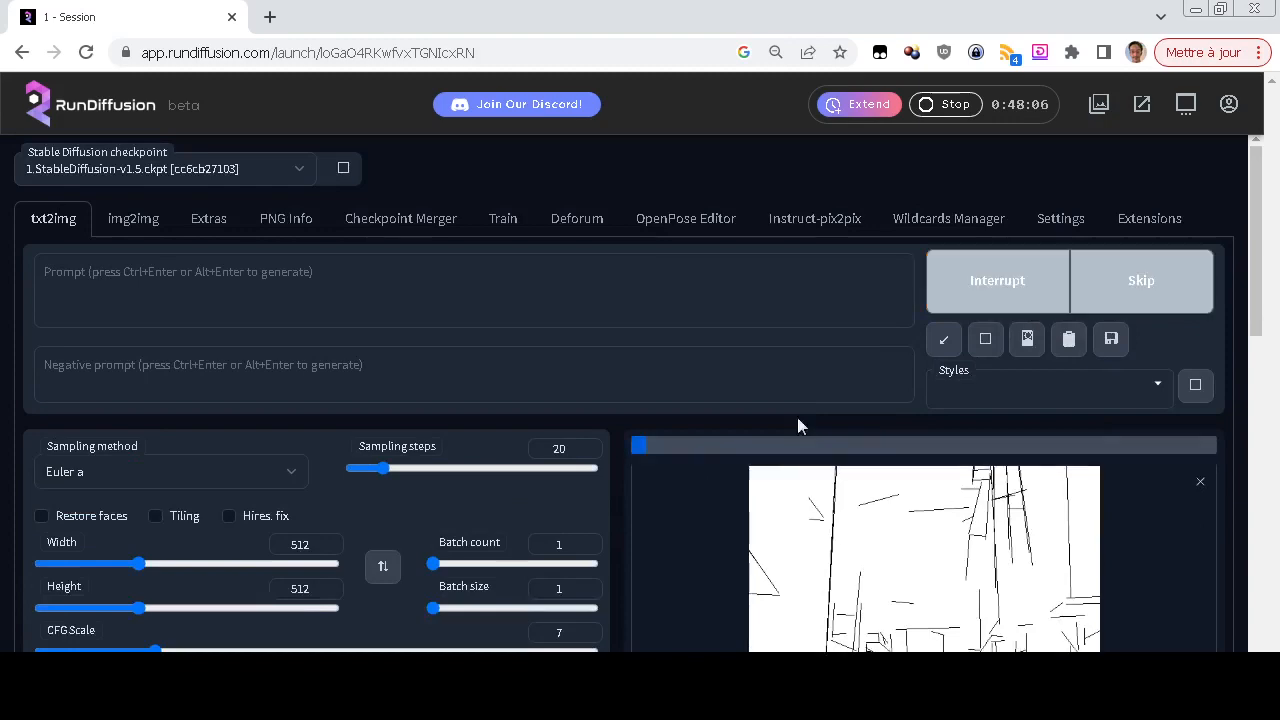
{"action": "scroll", "coordinate": [666, 494], "scroll_direction": "down", "scroll_amount": 5}
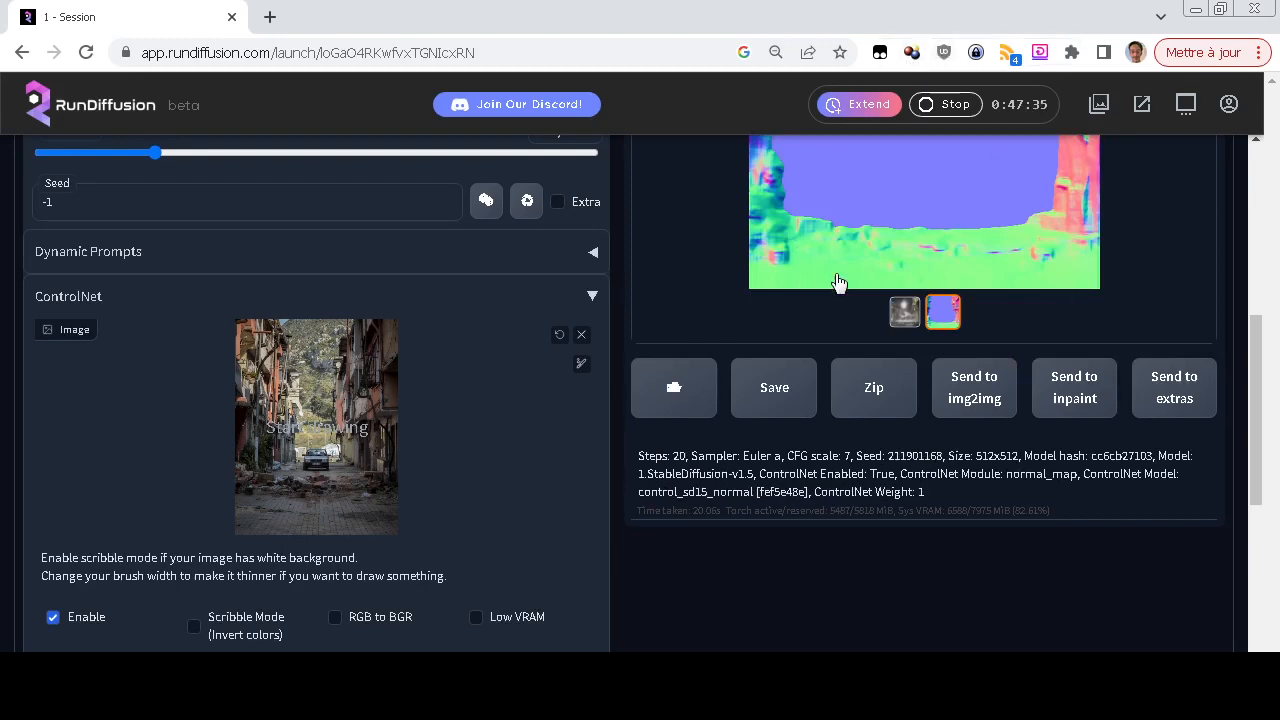
Compare the normal_map-guided image and its normal map with the source street photo
{"action": "scroll", "coordinate": [837, 533], "scroll_direction": "up", "scroll_amount": 3}
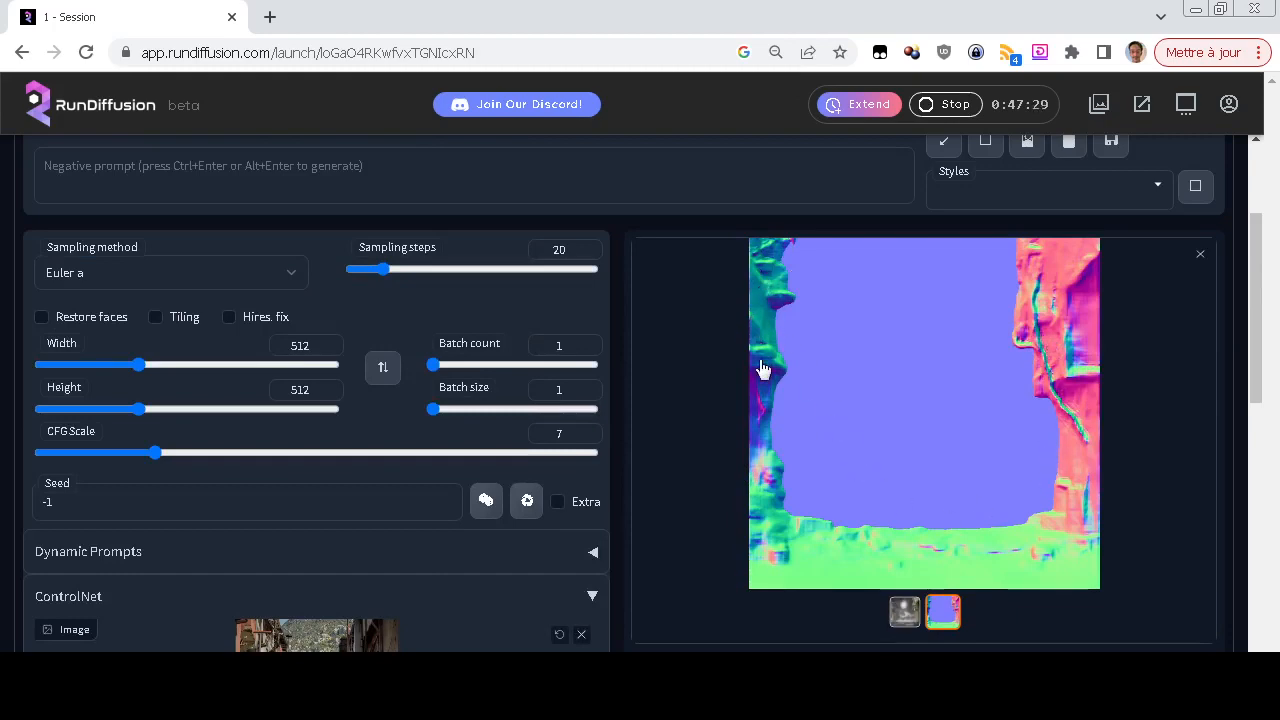
{"action": "scroll", "coordinate": [760, 368], "scroll_direction": "down", "scroll_amount": 2}
{"action": "left_click", "coordinate": [905, 412]}
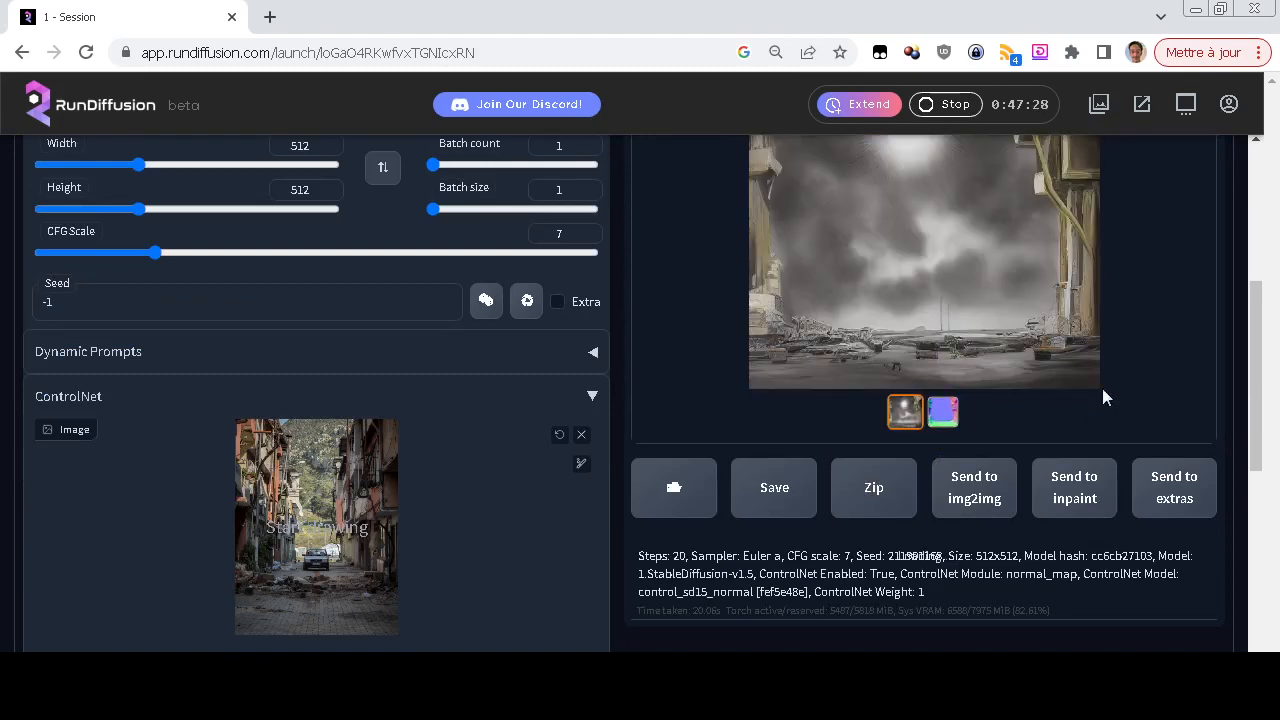
{"action": "scroll", "coordinate": [1160, 387], "scroll_direction": "up", "scroll_amount": 2}
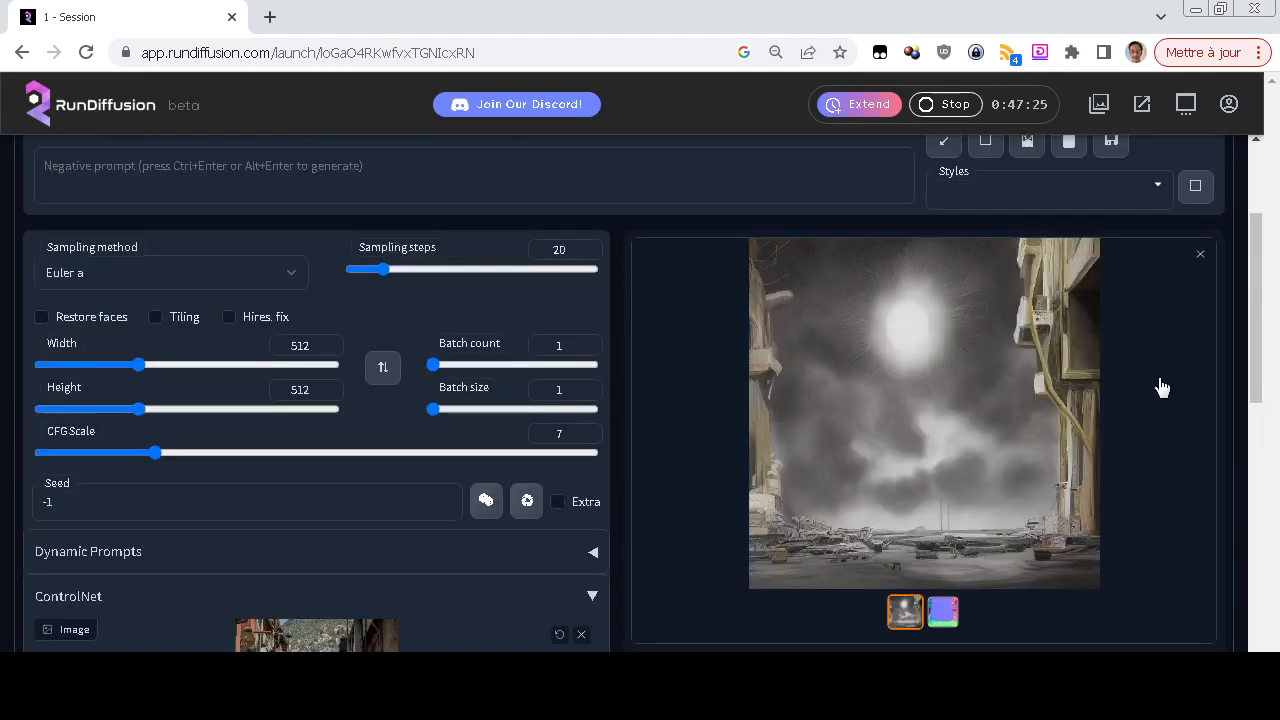
{"action": "scroll", "coordinate": [1160, 387], "scroll_direction": "down", "scroll_amount": 2}
{"action": "left_click", "coordinate": [945, 411]}
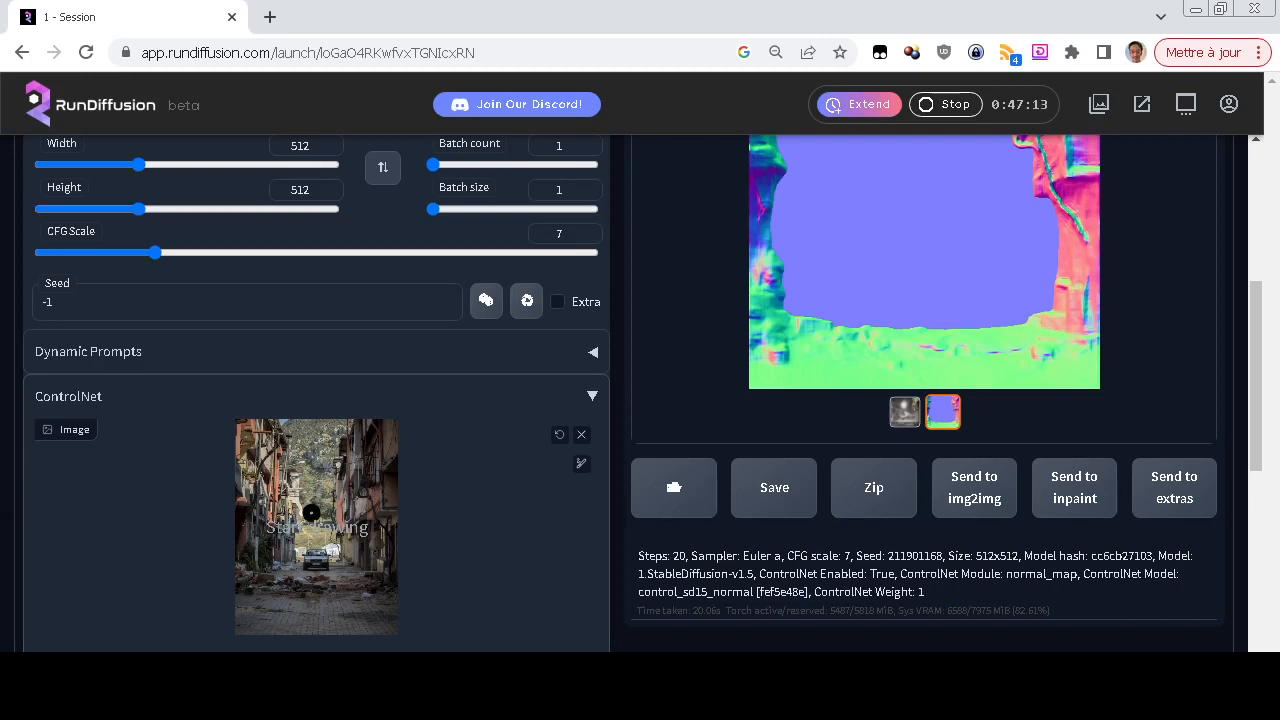
{"action": "scroll", "coordinate": [25, 317], "scroll_direction": "up", "scroll_amount": 3}
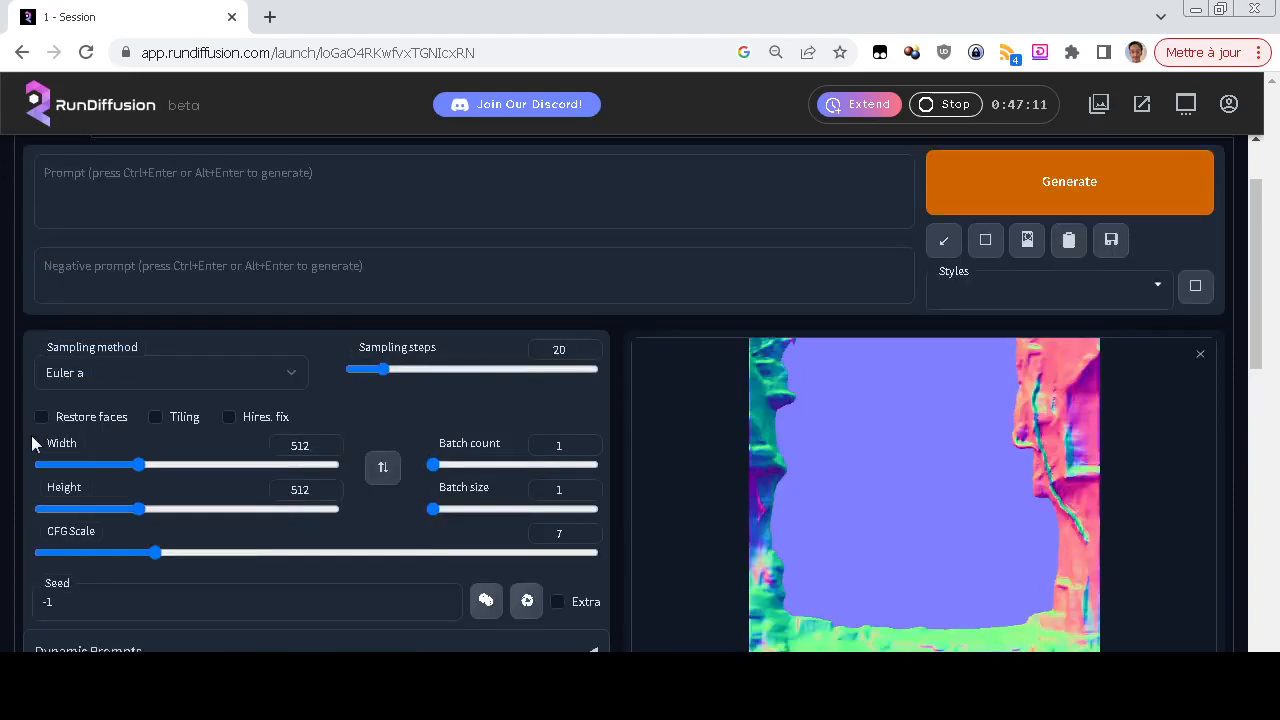
Set the ControlNet preprocessor to scribble and its model to control_sd15_scribble [fef5e48e]
{"action": "scroll", "coordinate": [31, 435], "scroll_direction": "down", "scroll_amount": 4}
{"action": "scroll", "coordinate": [31, 435], "scroll_direction": "down", "scroll_amount": 2}
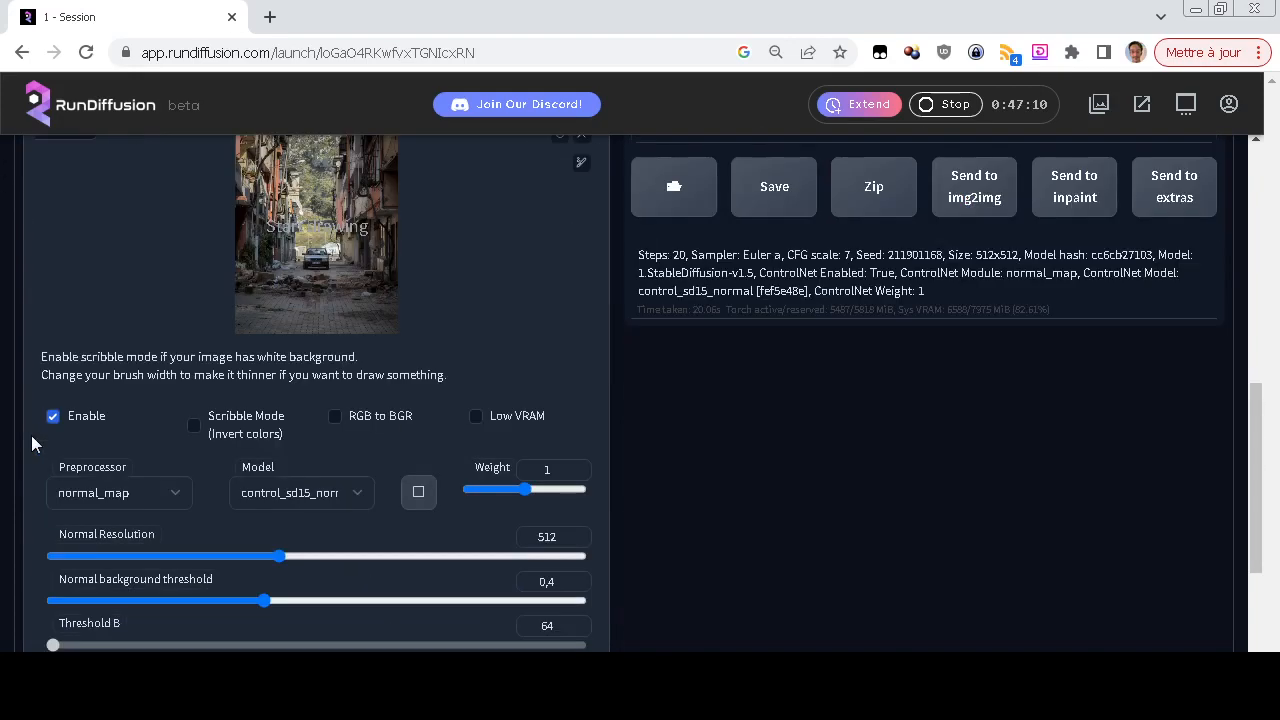
{"action": "left_click", "coordinate": [118, 492]}
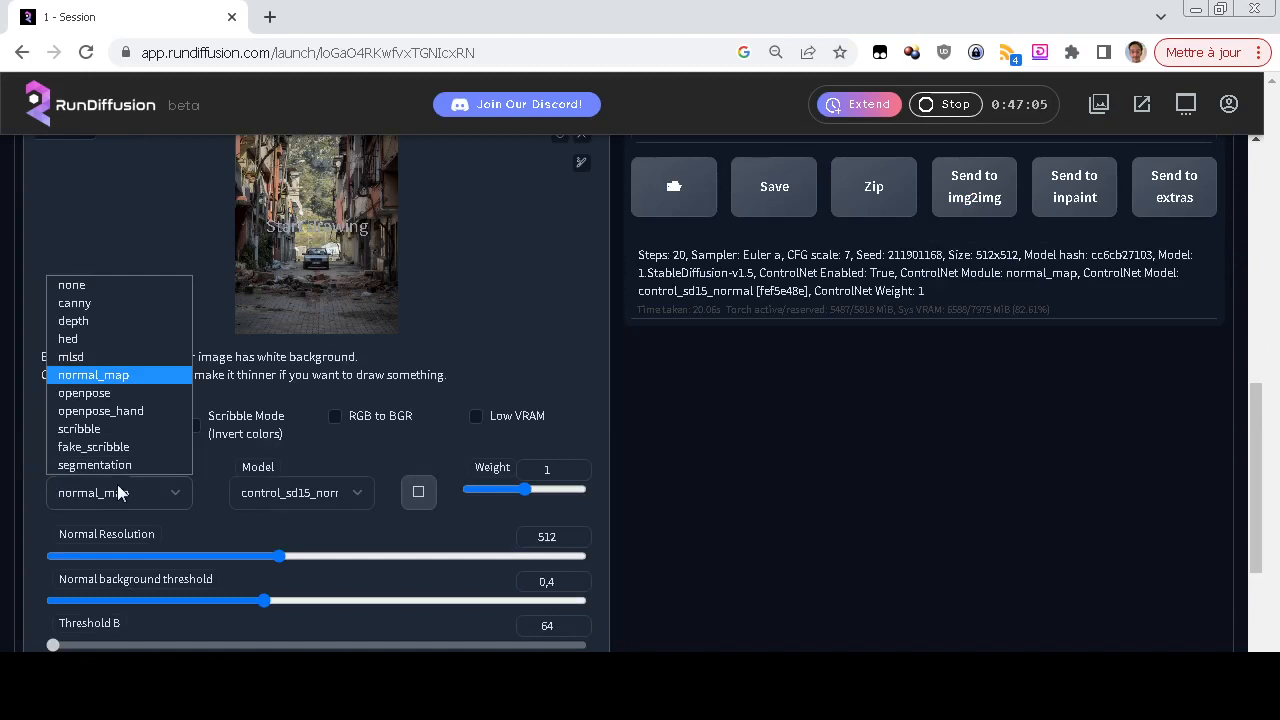
{"action": "left_click", "coordinate": [121, 430]}
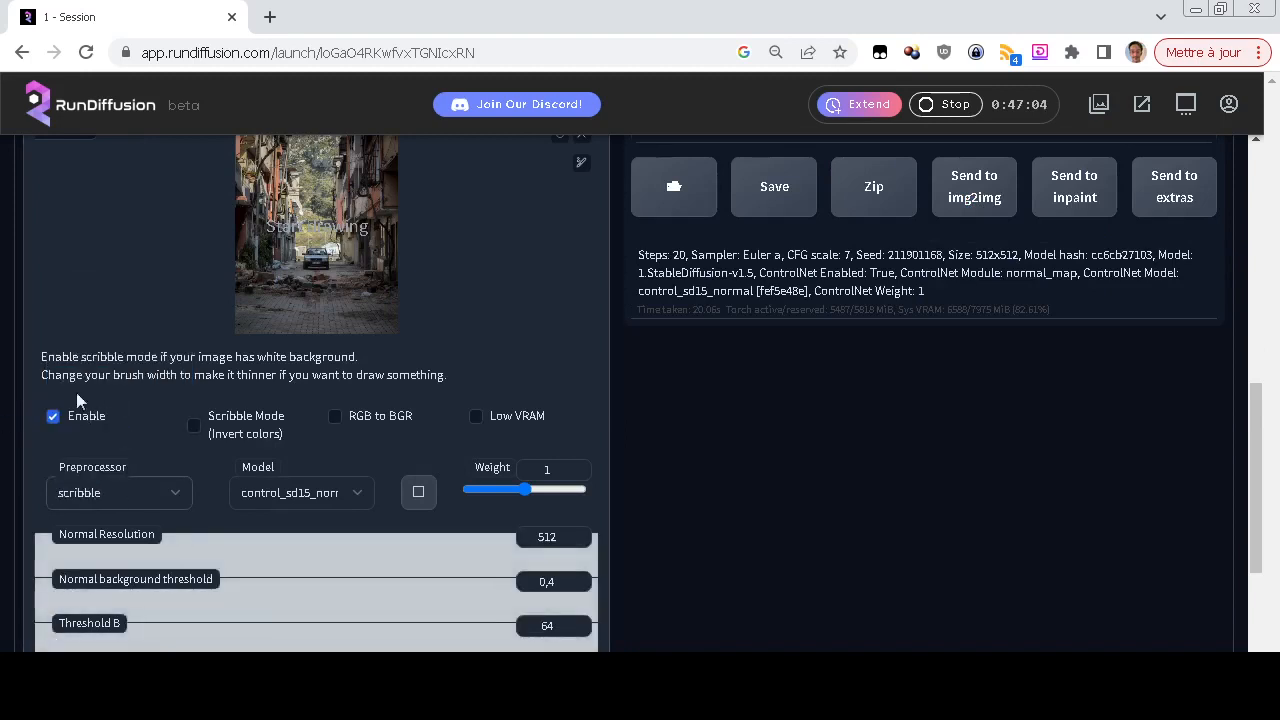
{"action": "scroll", "coordinate": [12, 380], "scroll_direction": "down", "scroll_amount": 1}
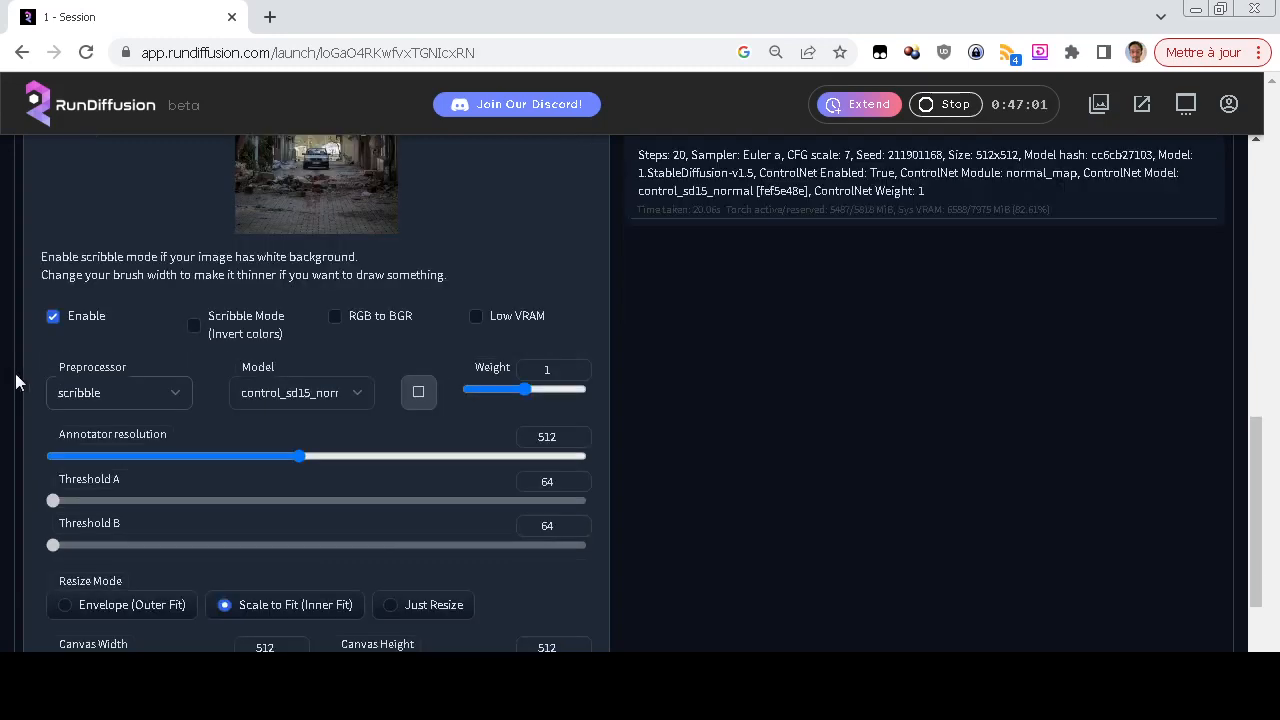
{"action": "left_click", "coordinate": [302, 404]}
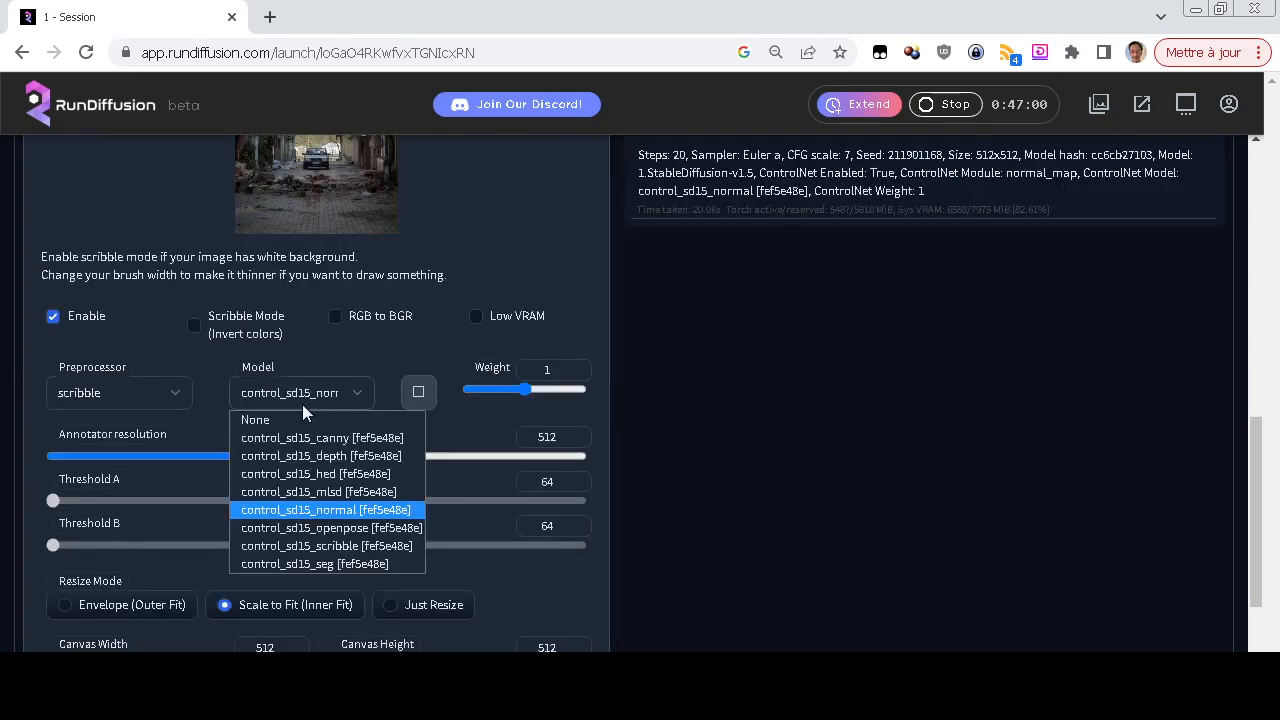
{"action": "left_click", "coordinate": [325, 548]}
Generate a scribble-guided image from the street photo with the prompt left empty
{"action": "scroll", "coordinate": [642, 460], "scroll_direction": "up", "scroll_amount": 10}
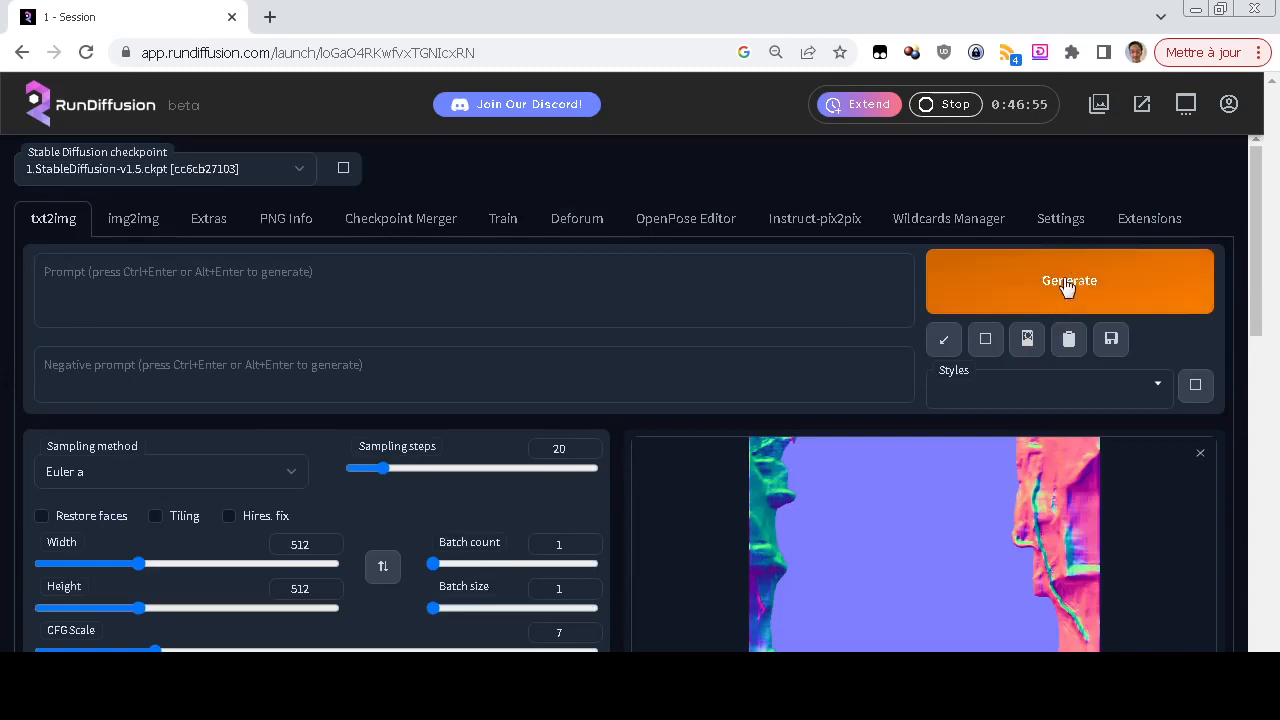
{"action": "left_click", "coordinate": [1066, 286]}
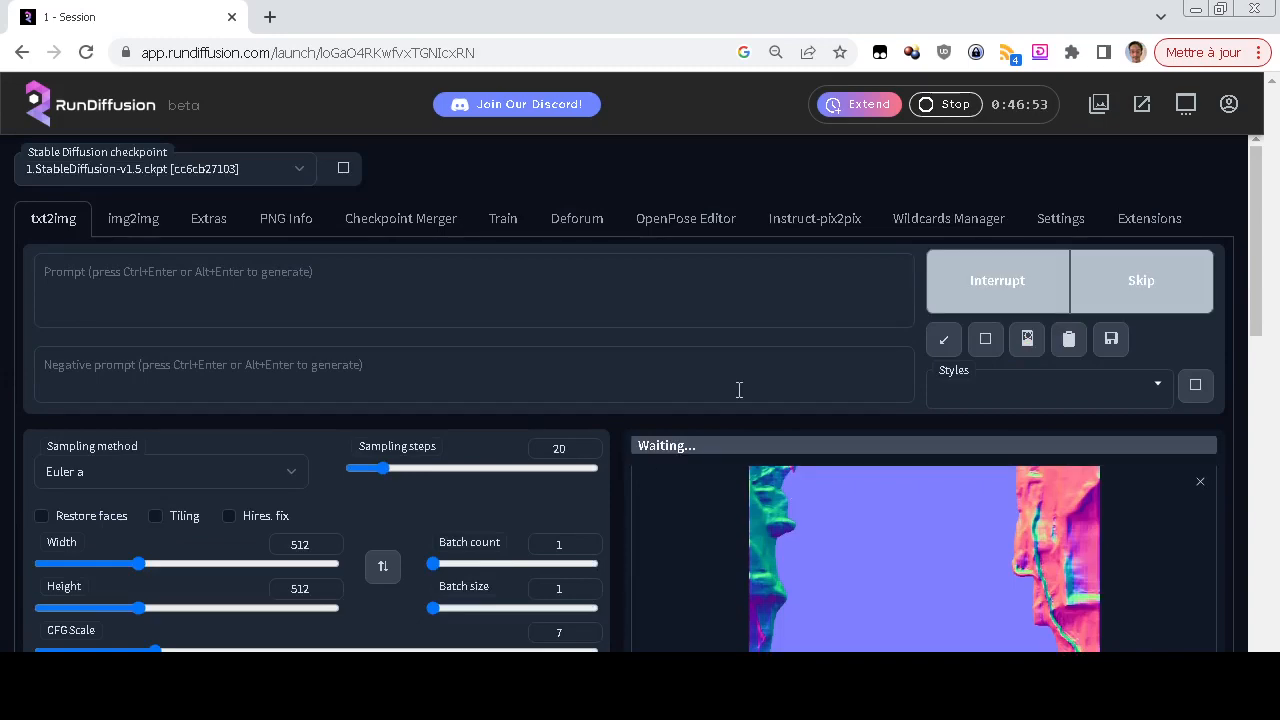
{"action": "scroll", "coordinate": [738, 390], "scroll_direction": "down", "scroll_amount": 1}
{"action": "scroll", "coordinate": [738, 390], "scroll_direction": "down", "scroll_amount": 3}
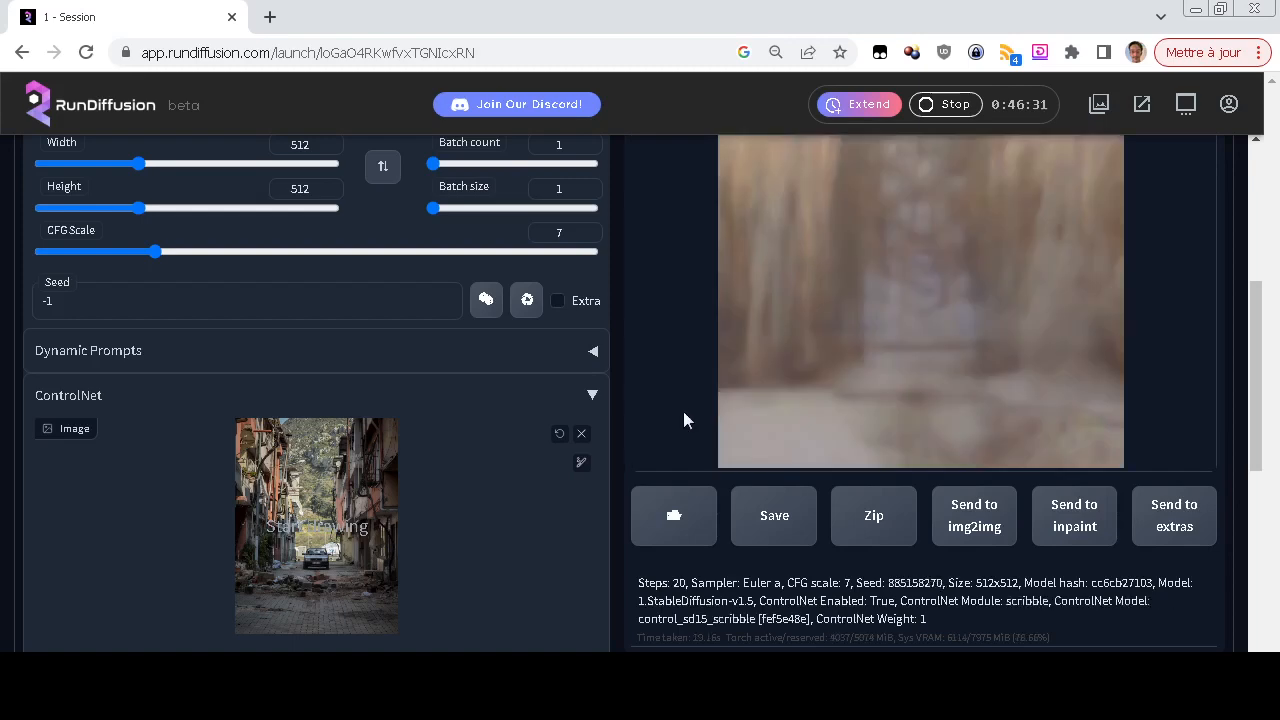
{"action": "scroll", "coordinate": [683, 420], "scroll_direction": "up", "scroll_amount": 3}
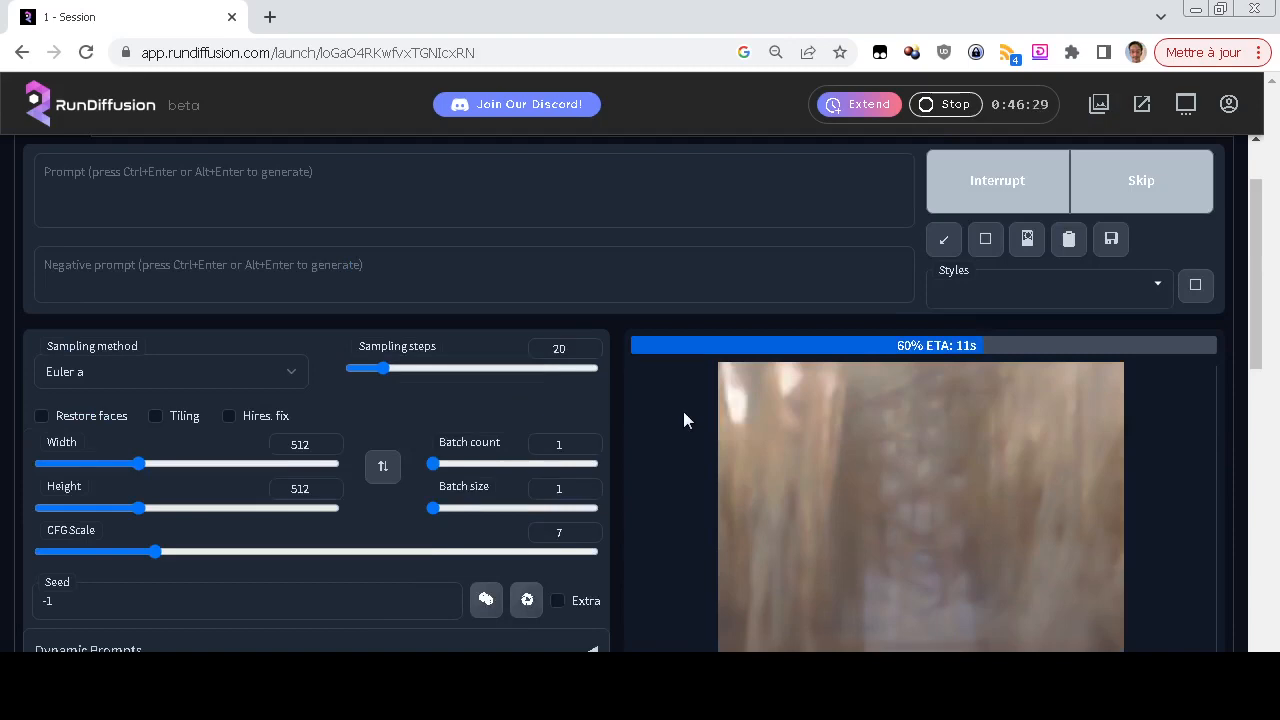
{"action": "scroll", "coordinate": [683, 420], "scroll_direction": "down", "scroll_amount": 4}
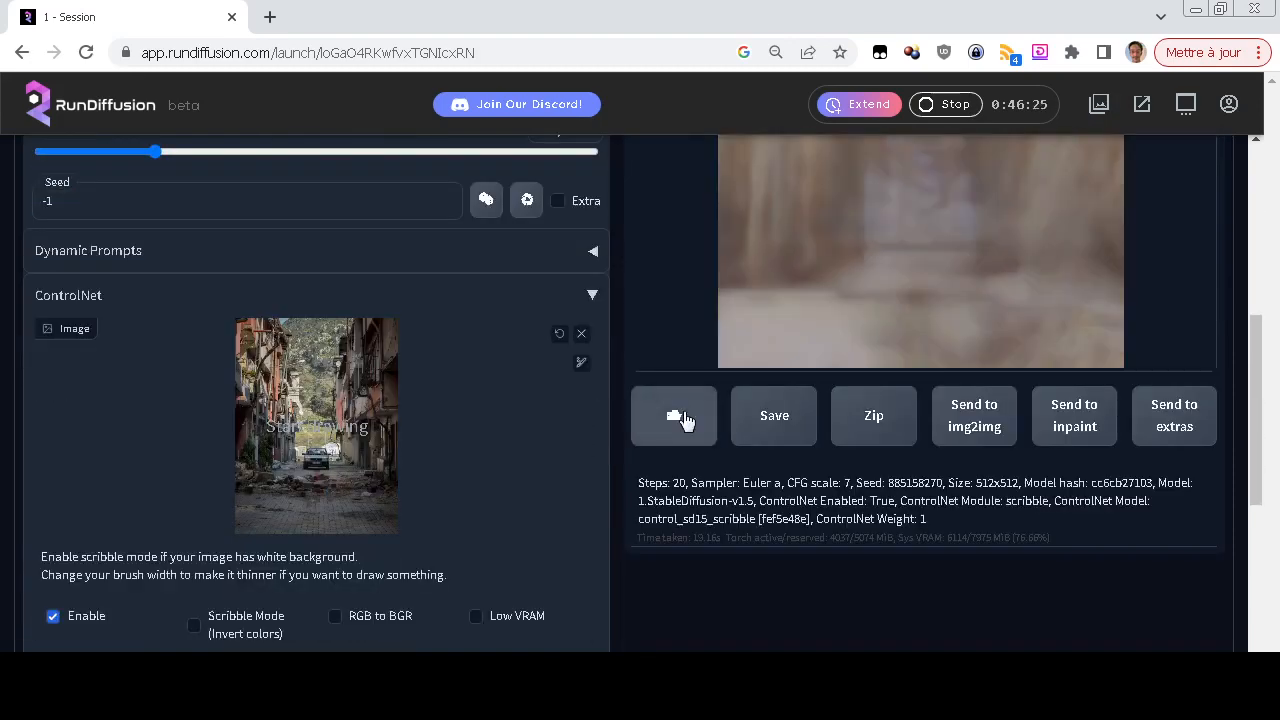
Compare the scribble-guided image with its black-and-white scribble map
{"action": "scroll", "coordinate": [684, 420], "scroll_direction": "up", "scroll_amount": 3}
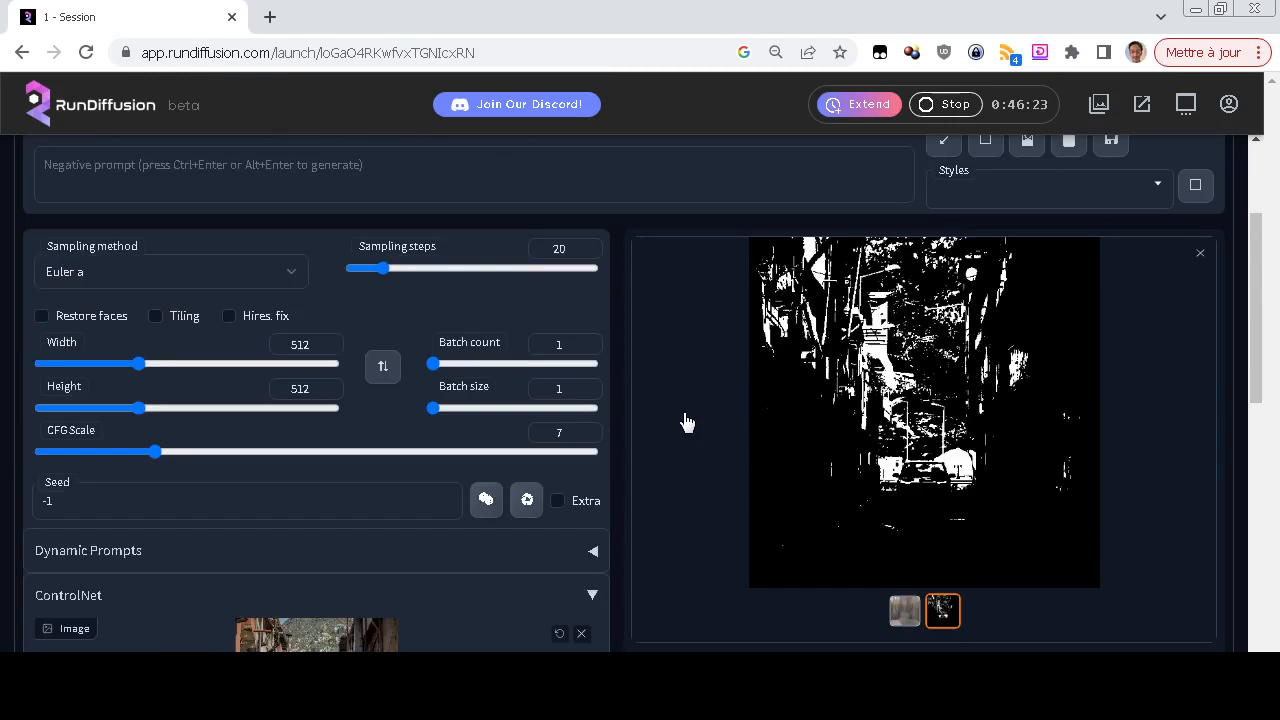
{"action": "scroll", "coordinate": [684, 420], "scroll_direction": "down", "scroll_amount": 1}
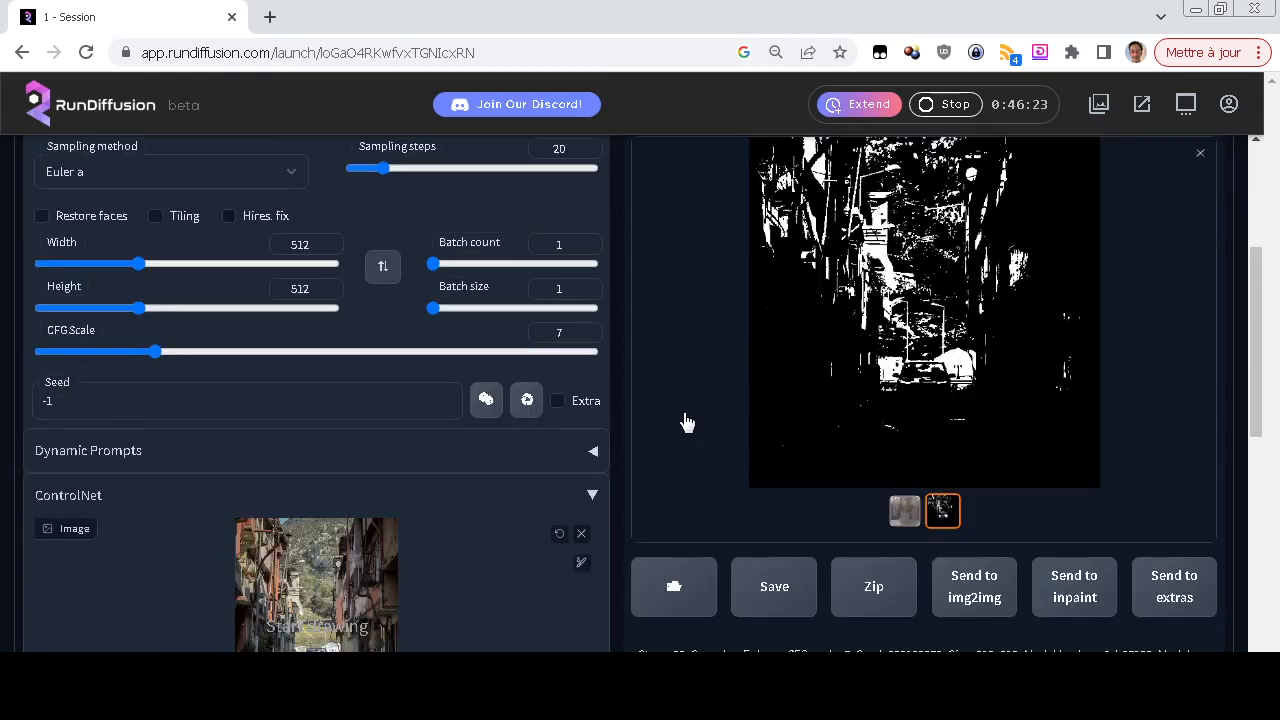
{"action": "left_click", "coordinate": [904, 511]}
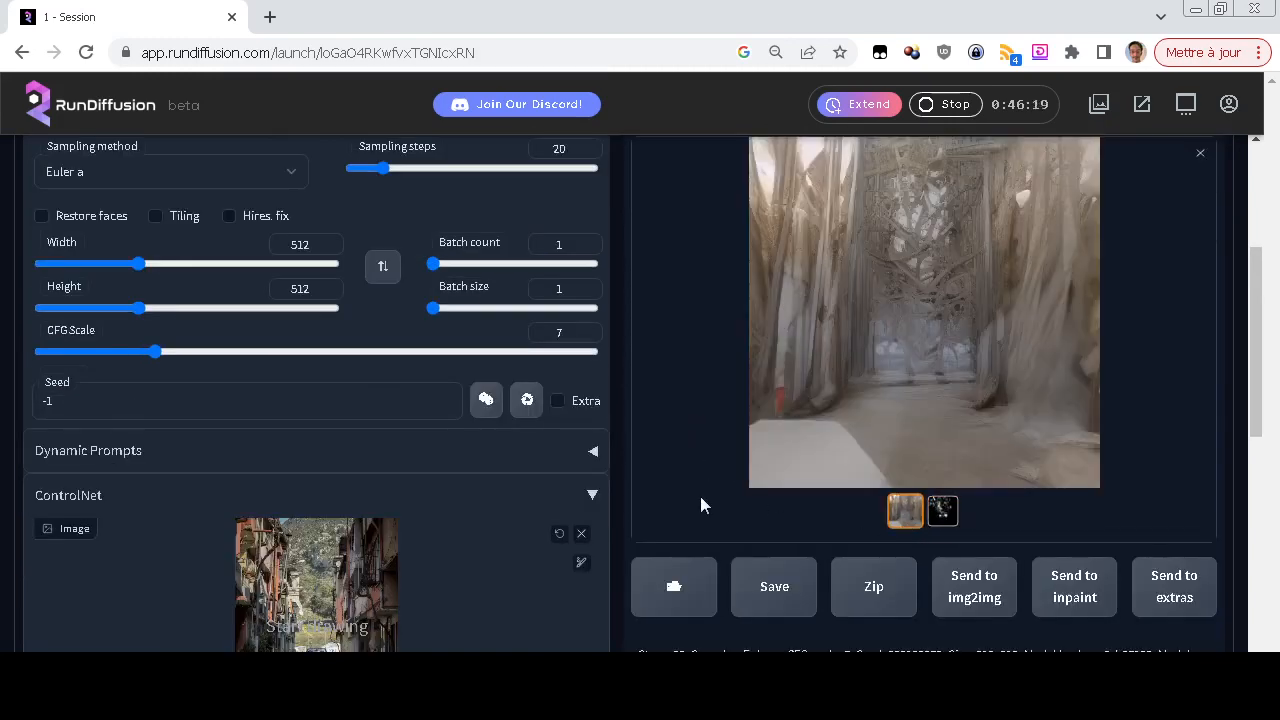
{"action": "left_click", "coordinate": [942, 511]}
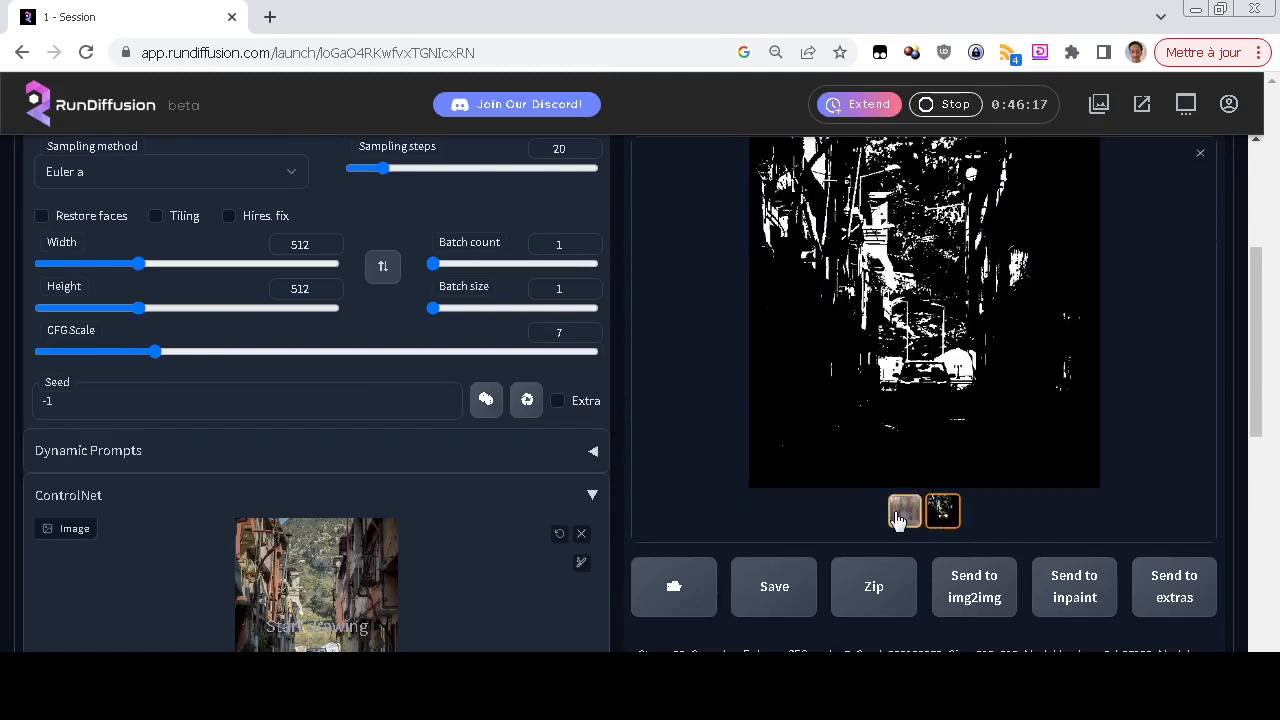
Remove the street photo from the ControlNet image input
{"action": "left_click", "coordinate": [583, 536]}
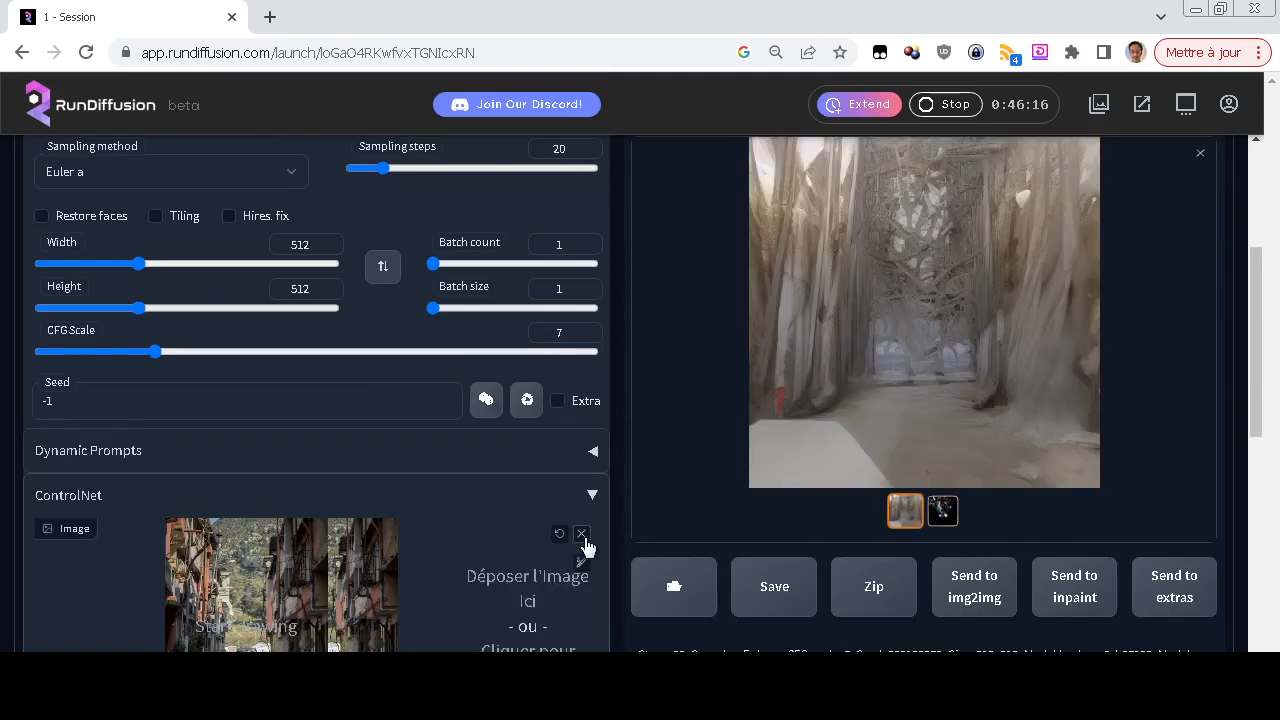
{"action": "scroll", "coordinate": [705, 494], "scroll_direction": "up", "scroll_amount": 2}
{"action": "scroll", "coordinate": [705, 494], "scroll_direction": "down", "scroll_amount": 5}
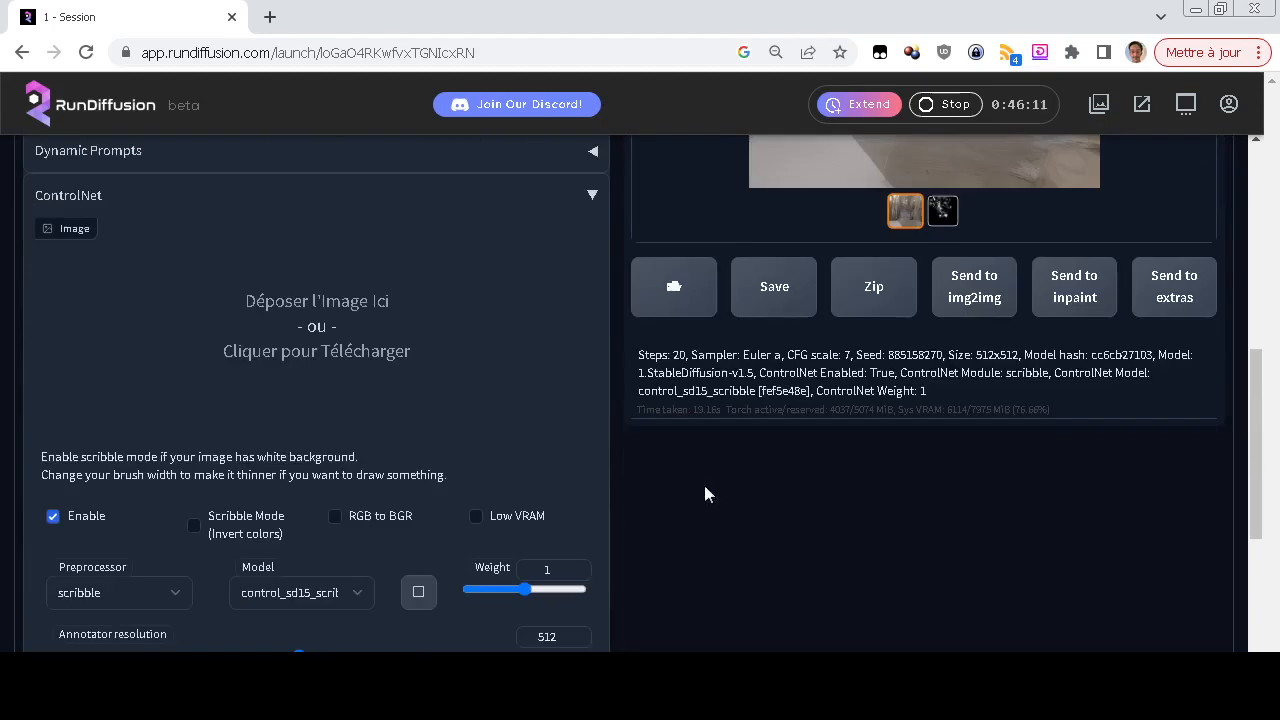
Enter "A car in a street" as the text-to-image prompt
{"action": "scroll", "coordinate": [705, 493], "scroll_direction": "up", "scroll_amount": 5}
{"action": "left_click", "coordinate": [469, 277]}
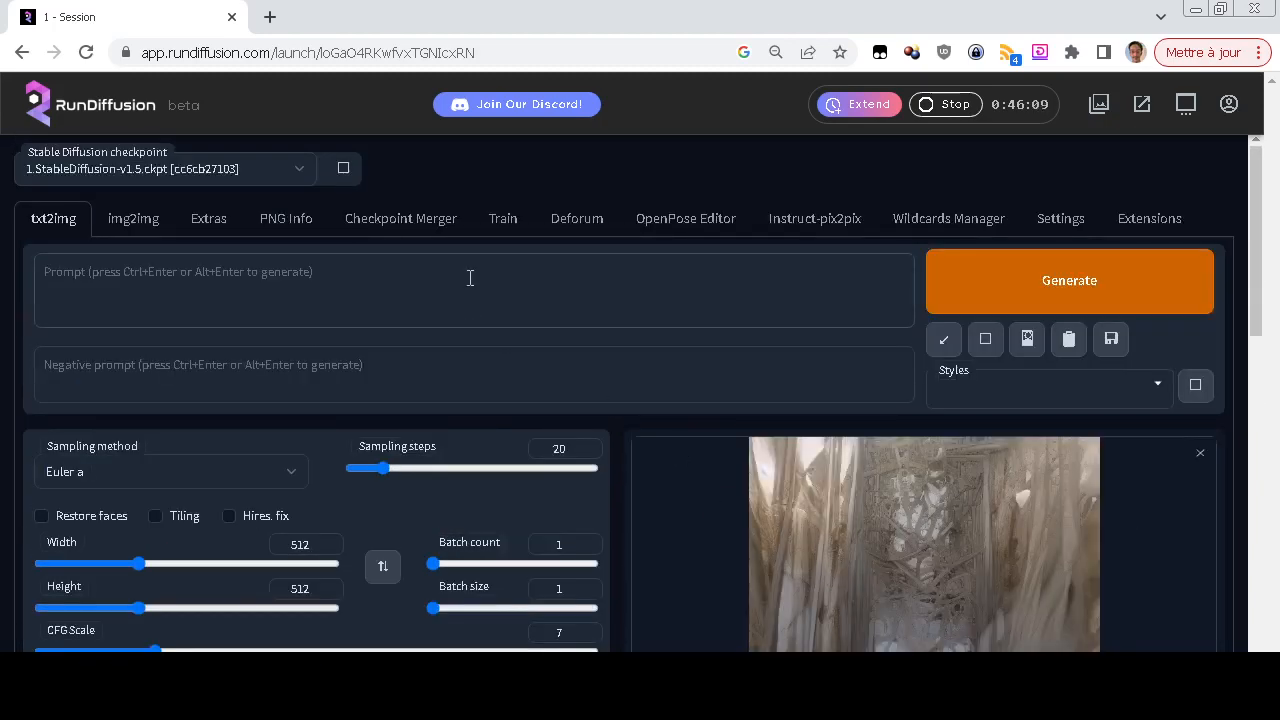
{"action": "type", "text": "A car in"}
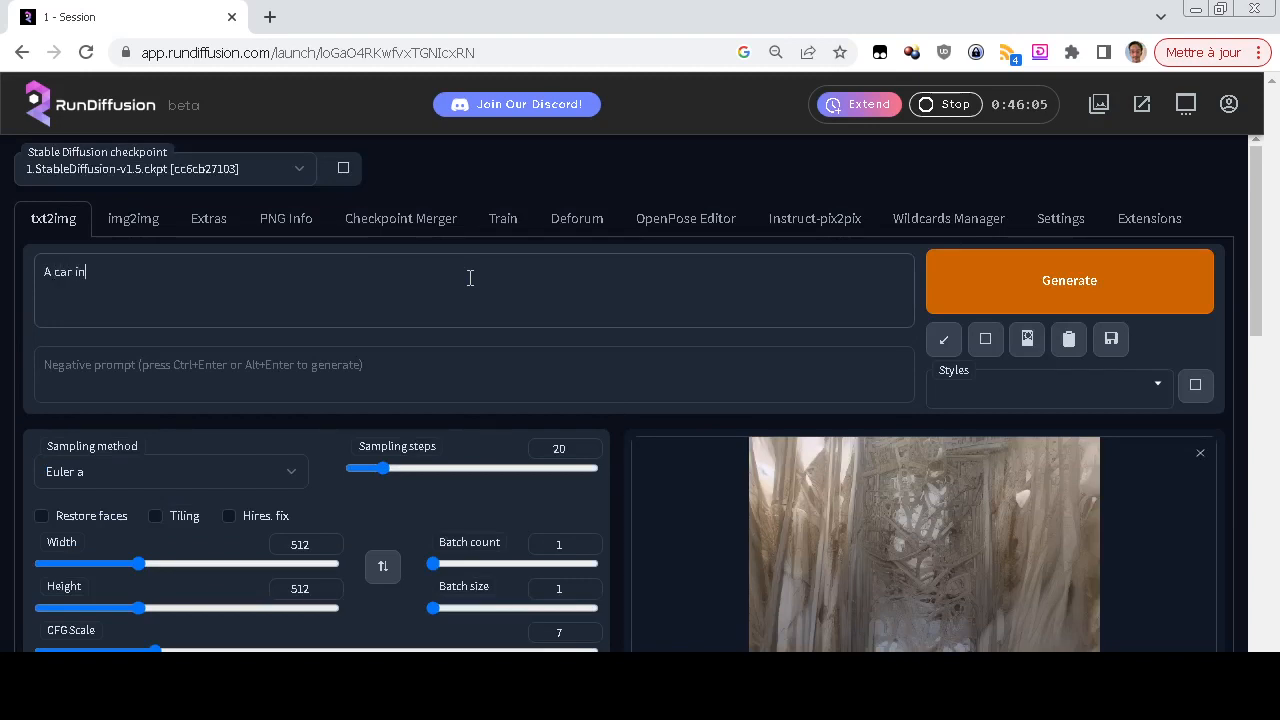
{"action": "type", "text": "treet"}
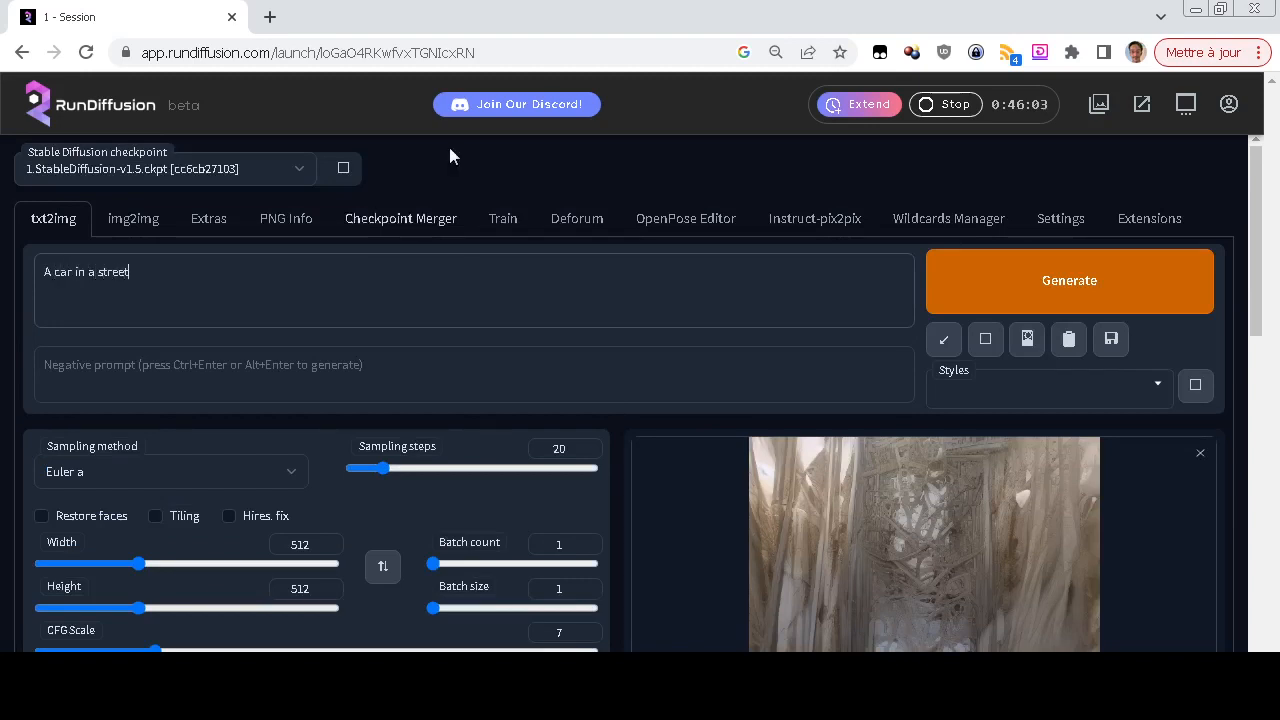
Create a blank 512 by 512 drawing canvas in ControlNet, keeping the scribble model selected
{"action": "scroll", "coordinate": [3, 250], "scroll_direction": "down", "scroll_amount": 10}
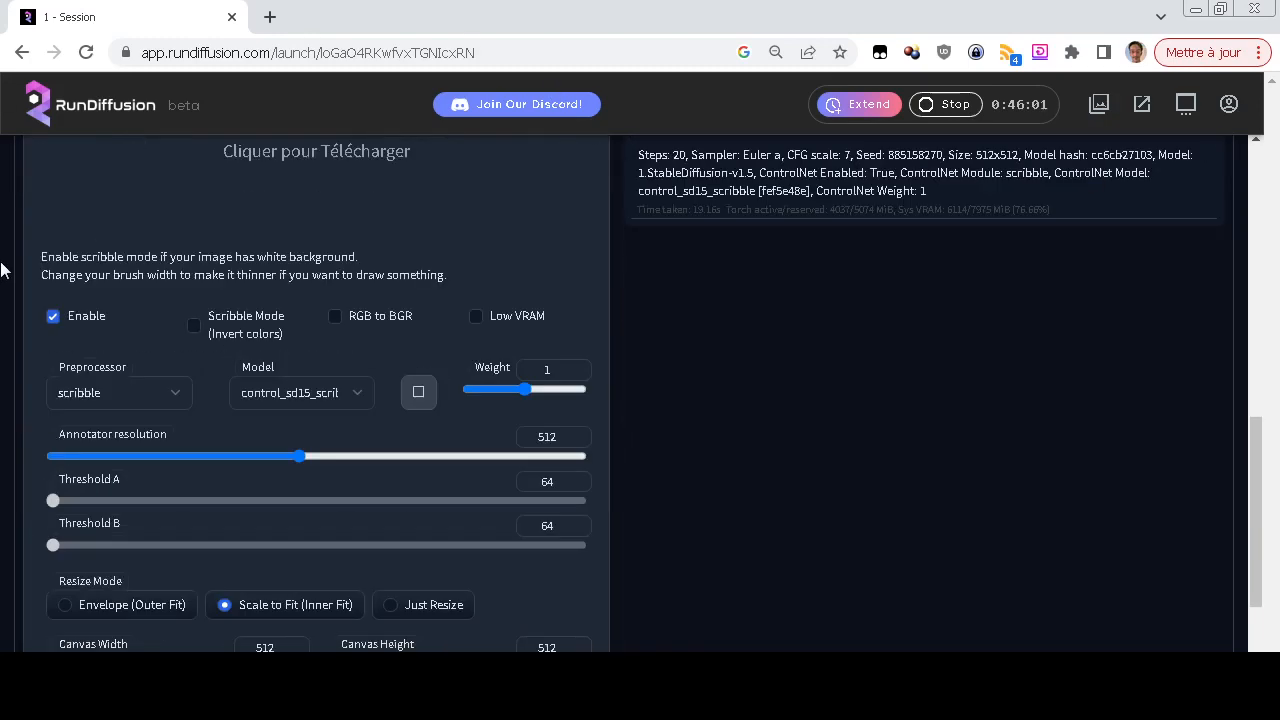
{"action": "left_click", "coordinate": [308, 392]}
{"action": "left_click", "coordinate": [308, 392]}
{"action": "scroll", "coordinate": [3, 408], "scroll_direction": "up", "scroll_amount": 1}
{"action": "scroll", "coordinate": [3, 408], "scroll_direction": "down", "scroll_amount": 3}
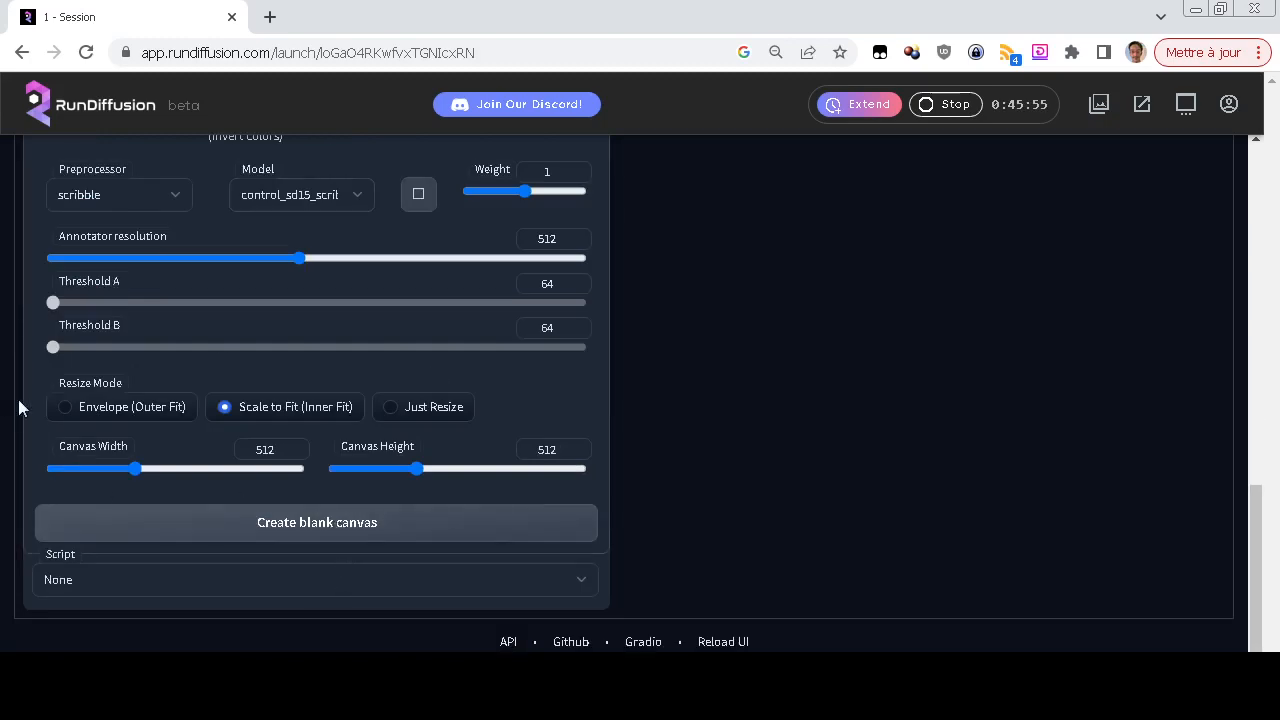
{"action": "scroll", "coordinate": [18, 407], "scroll_direction": "up", "scroll_amount": 5}
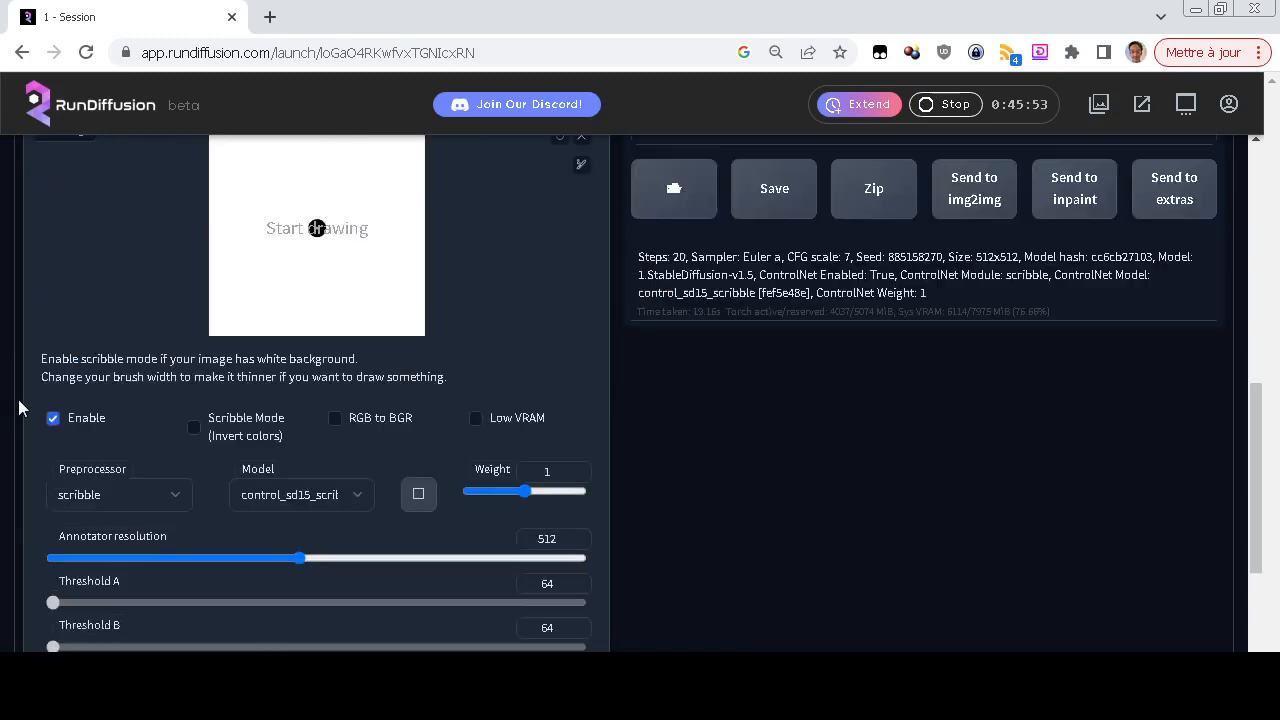
Try a thinner brush by drawing a nearly horizontal line across the lower part of the canvas, and discard the canvas
{"action": "left_click", "coordinate": [581, 364]}
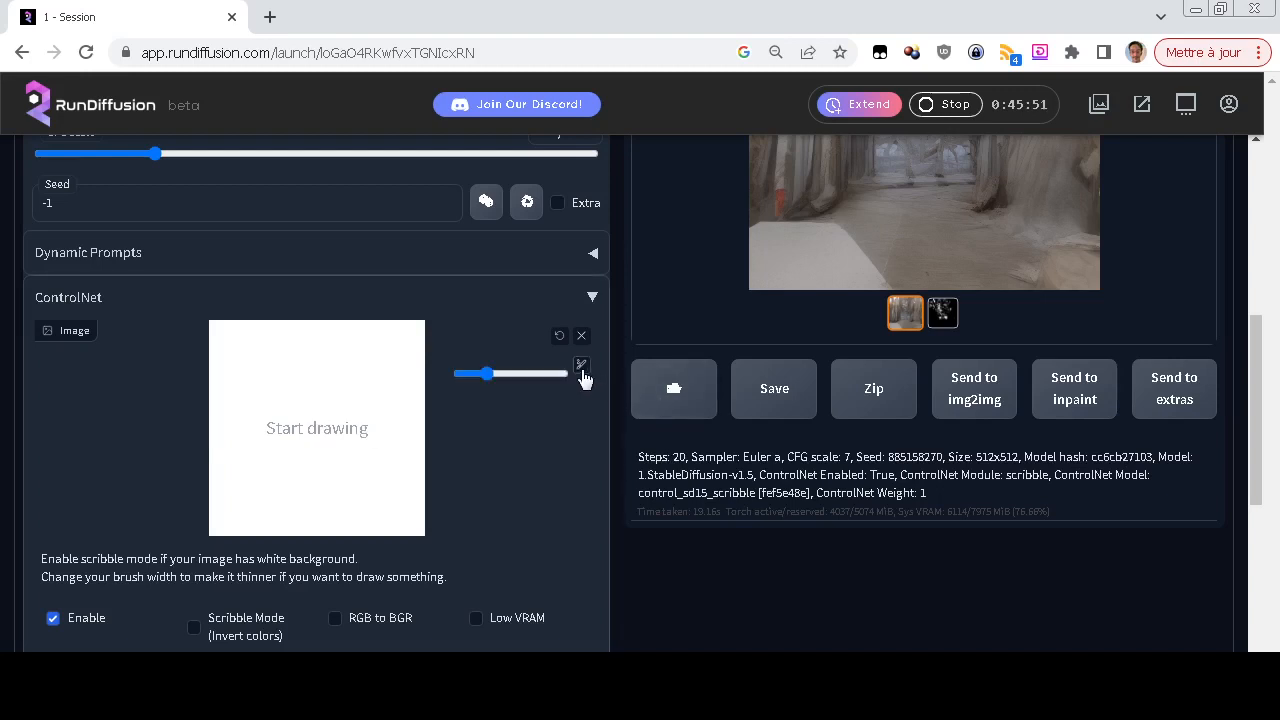
{"action": "left_click_drag", "start_coordinate": [485, 377], "coordinate": [470, 378]}
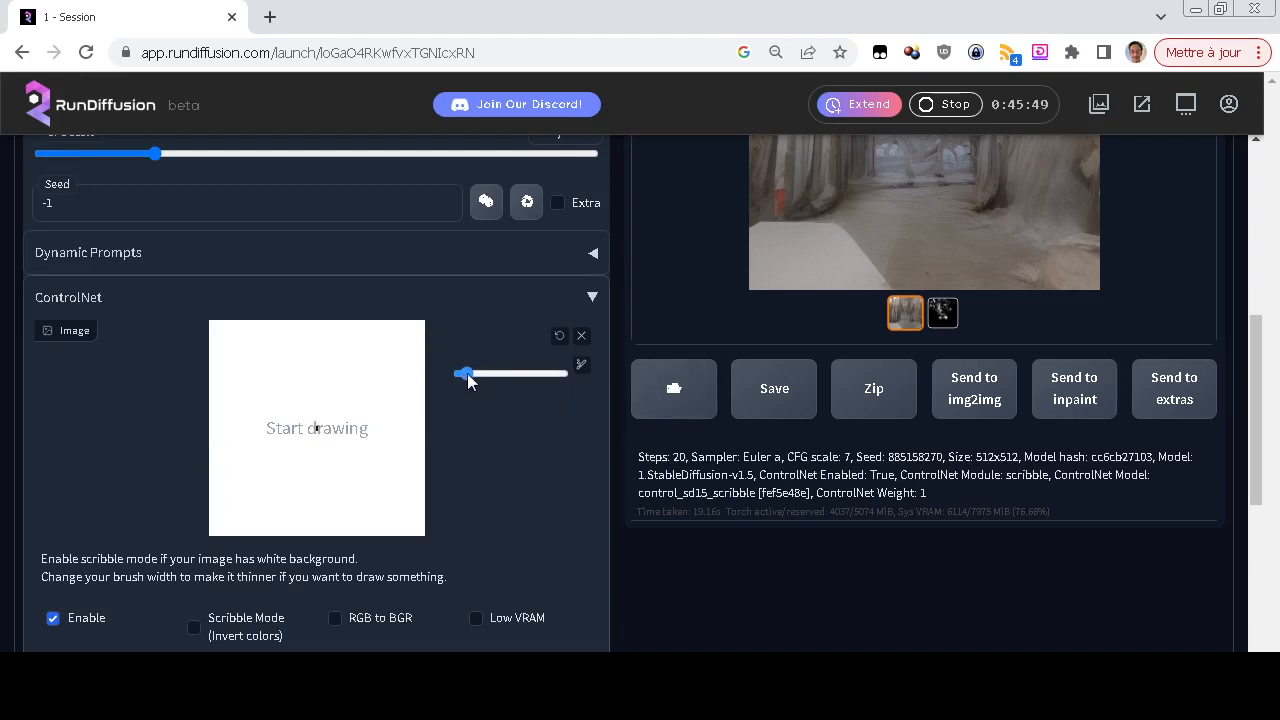
{"action": "left_click_drag", "start_coordinate": [211, 479], "coordinate": [425, 456]}
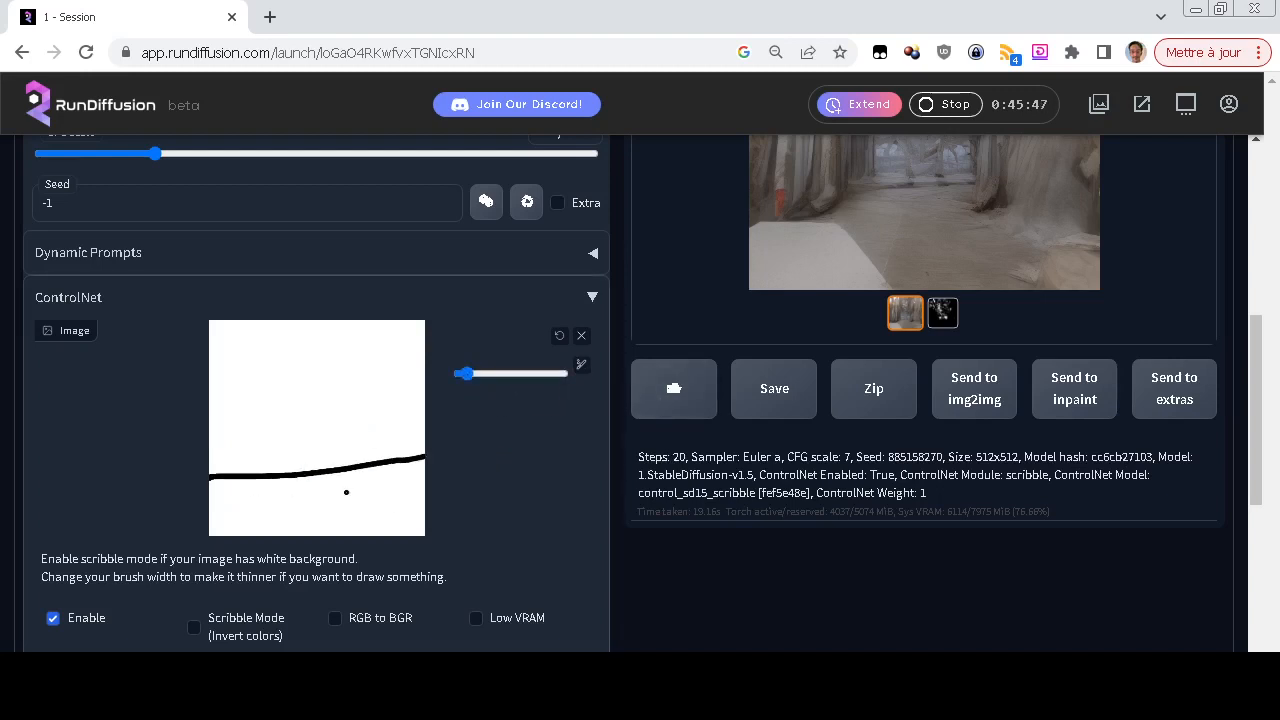
{"action": "left_click", "coordinate": [581, 337]}
On a fresh blank ControlNet canvas, reduce the brush size and draw a thick ground line across the lower part
{"action": "scroll", "coordinate": [335, 536], "scroll_direction": "down", "scroll_amount": 5}
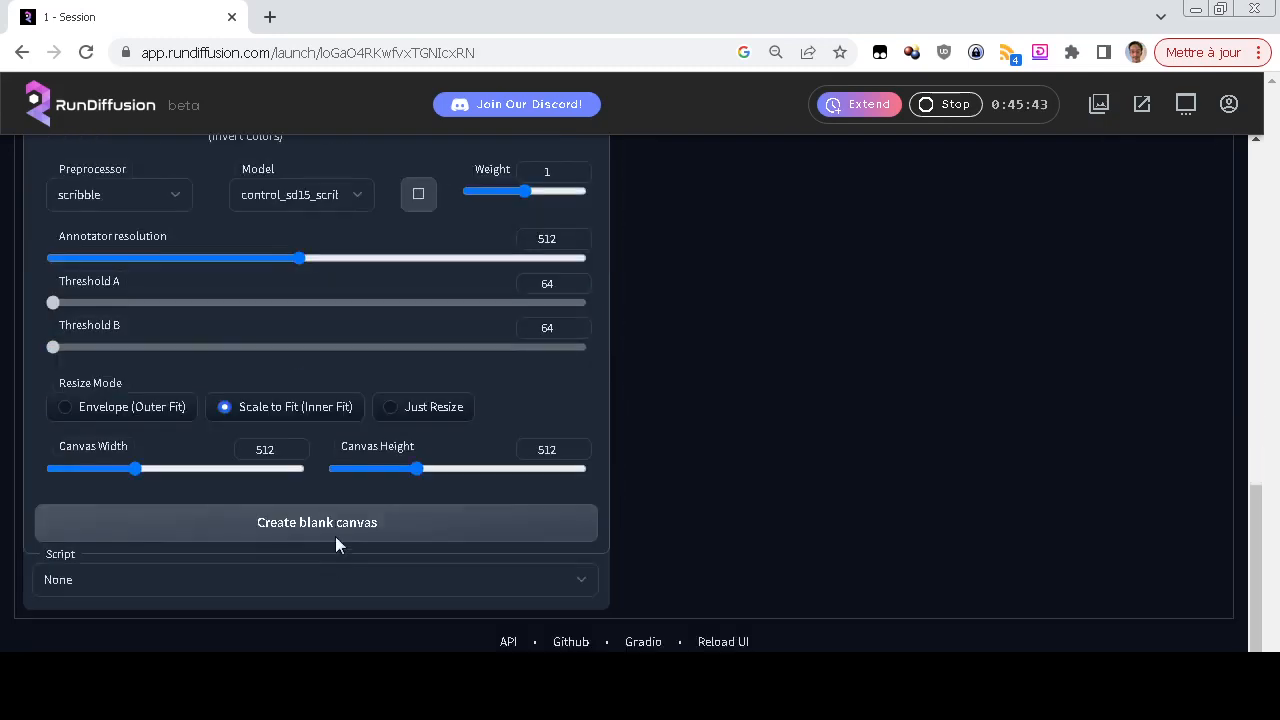
{"action": "scroll", "coordinate": [114, 446], "scroll_direction": "up", "scroll_amount": 4}
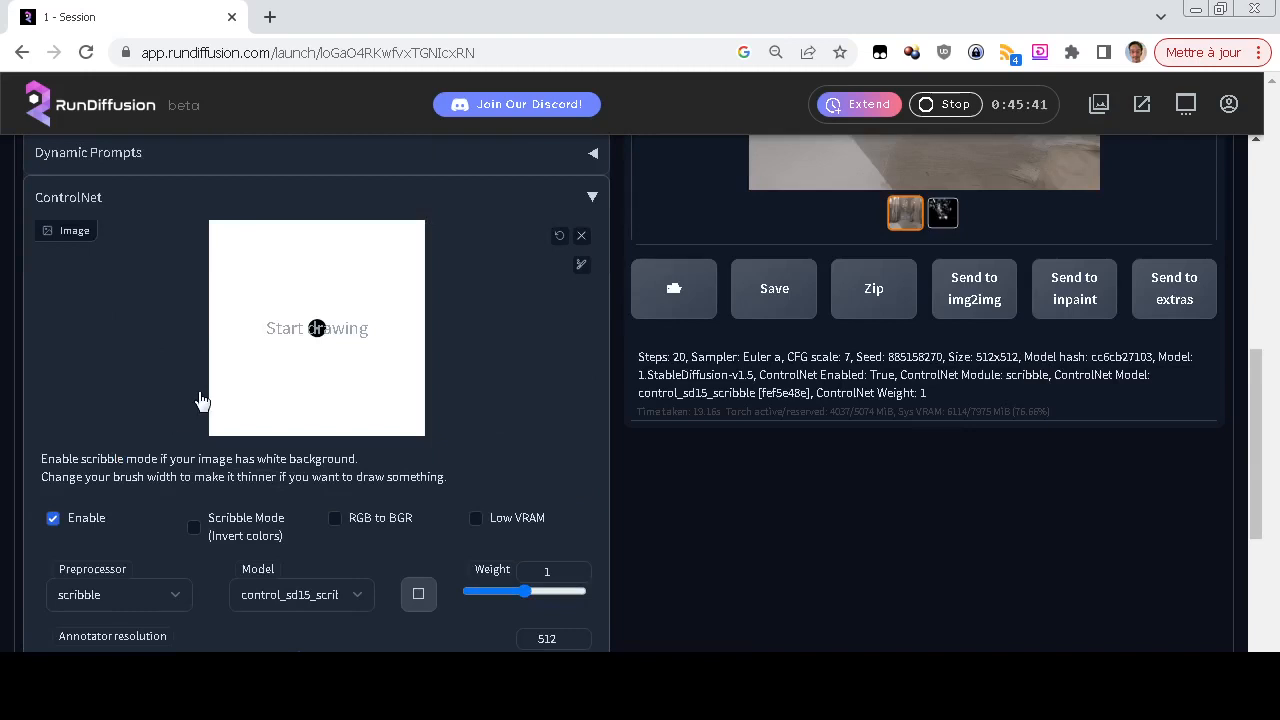
{"action": "left_click", "coordinate": [581, 264]}
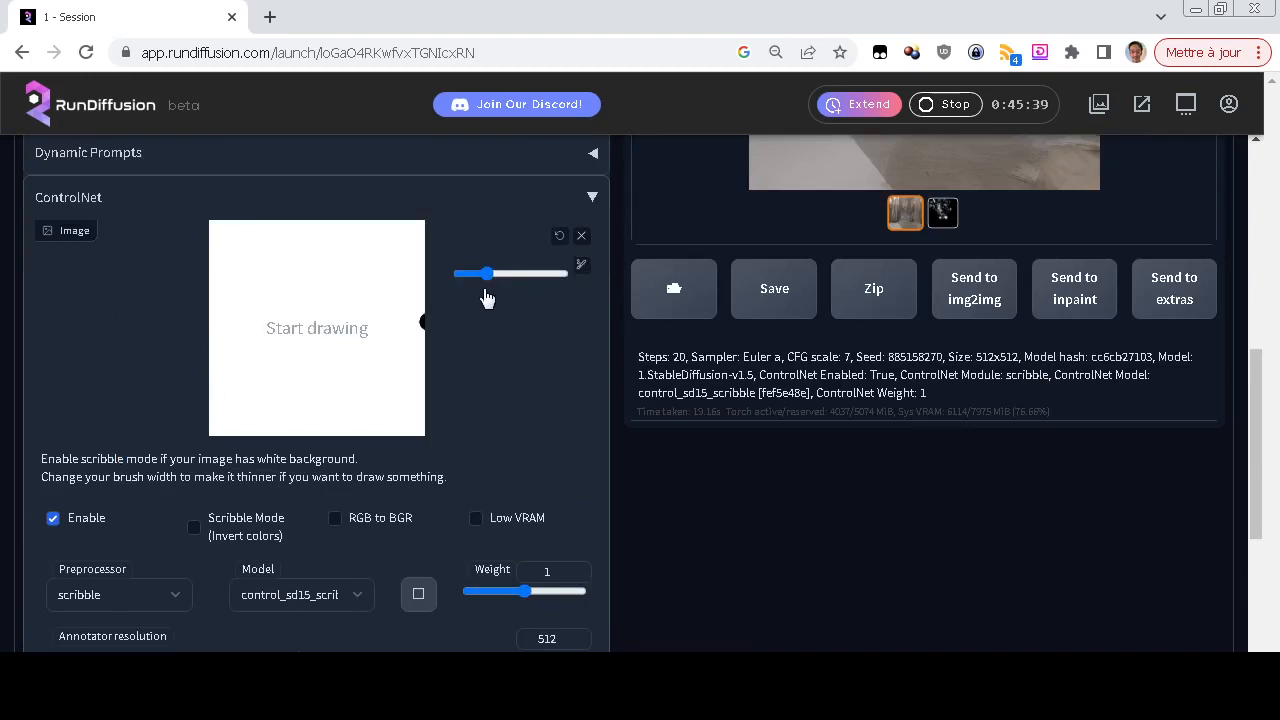
{"action": "left_click_drag", "start_coordinate": [488, 275], "coordinate": [476, 274]}
{"action": "left_click_drag", "start_coordinate": [210, 388], "coordinate": [440, 404]}
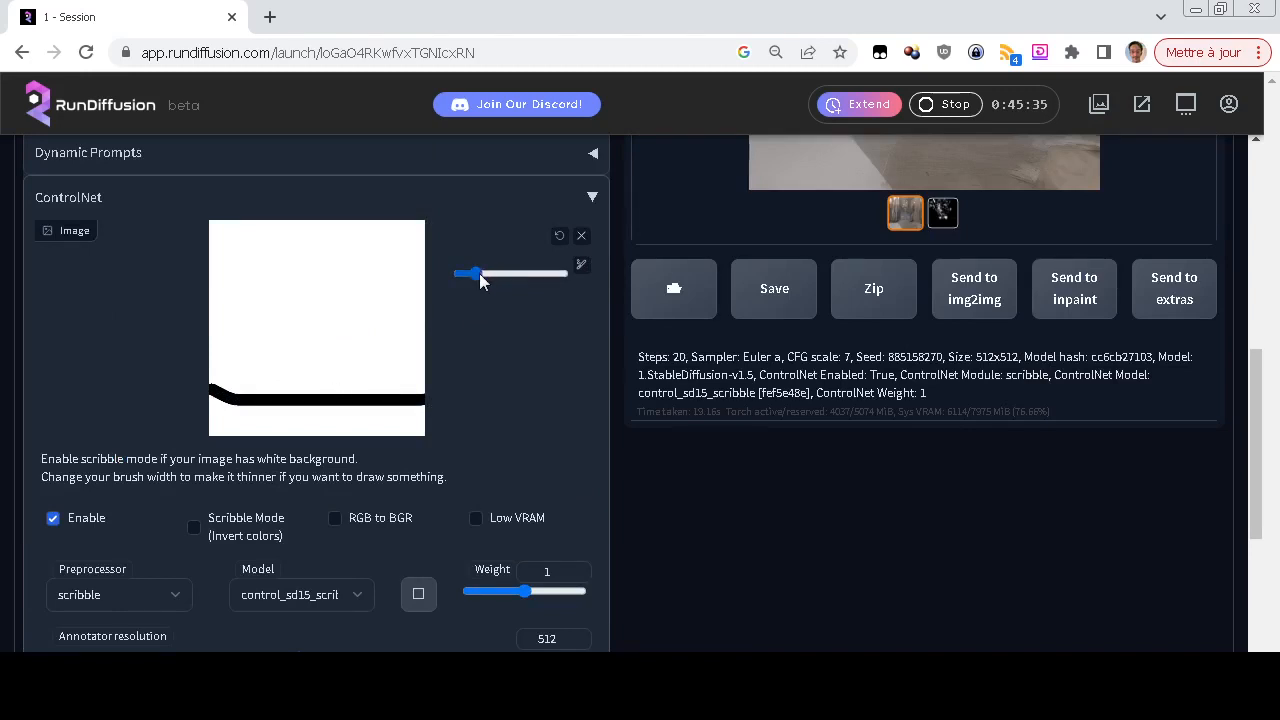
Draw a side-view car with body, cabin, window divider and two wheels above the ground line, using a slightly thinner brush
{"action": "left_click_drag", "start_coordinate": [479, 273], "coordinate": [471, 276]}
{"action": "mouse_move", "coordinate": [270, 373]}
{"action": "left_mouse_down"}
{"action": "mouse_move", "coordinate": [287, 336]}
{"action": "mouse_move", "coordinate": [375, 327]}
{"action": "mouse_move", "coordinate": [375, 357]}
{"action": "mouse_move", "coordinate": [407, 359]}
{"action": "mouse_move", "coordinate": [406, 371]}
{"action": "mouse_move", "coordinate": [266, 373]}
{"action": "mouse_move", "coordinate": [346, 377]}
{"action": "mouse_move", "coordinate": [276, 389]}
{"action": "mouse_move", "coordinate": [312, 389]}
{"action": "mouse_move", "coordinate": [275, 384]}
{"action": "left_mouse_up"}
{"action": "mouse_move", "coordinate": [369, 364]}
{"action": "left_mouse_down"}
{"action": "mouse_move", "coordinate": [354, 391]}
{"action": "mouse_move", "coordinate": [386, 392]}
{"action": "left_mouse_up"}
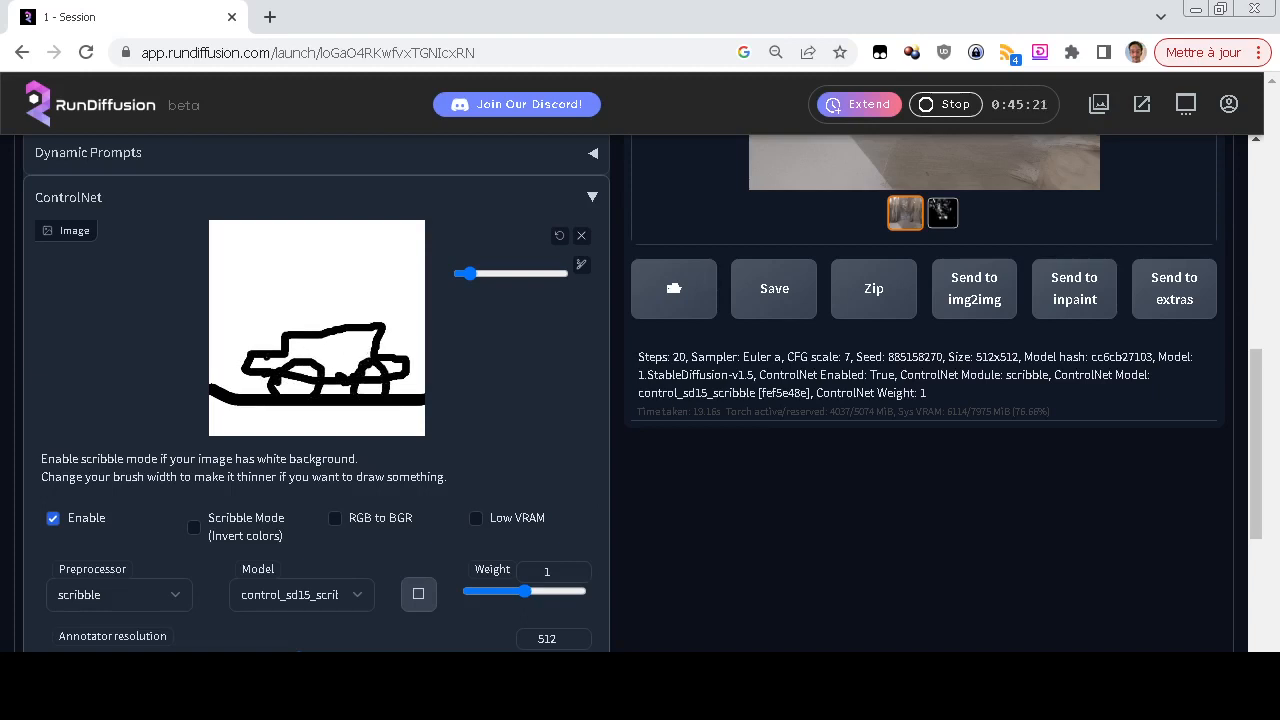
{"action": "left_click_drag", "start_coordinate": [288, 354], "coordinate": [368, 348]}
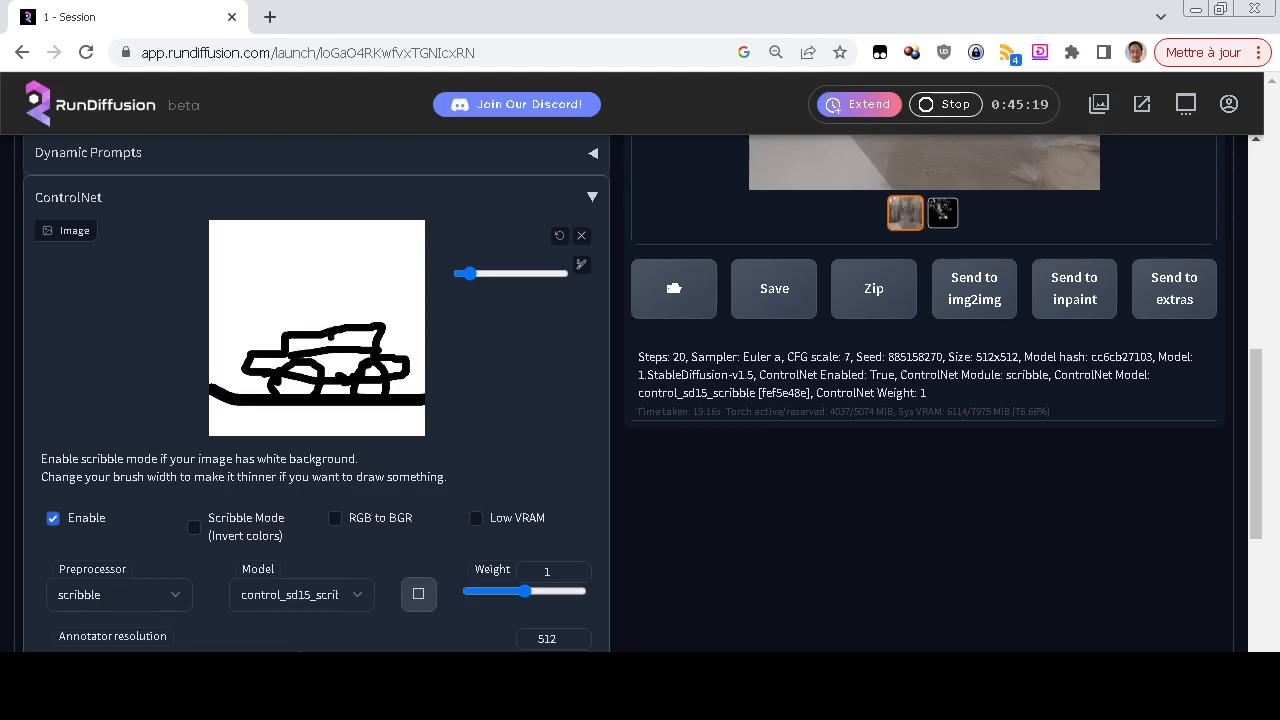
Generate an image of "A car in a street" from the car scribble and bring the result into view
{"action": "scroll", "coordinate": [727, 459], "scroll_direction": "up", "scroll_amount": 6}
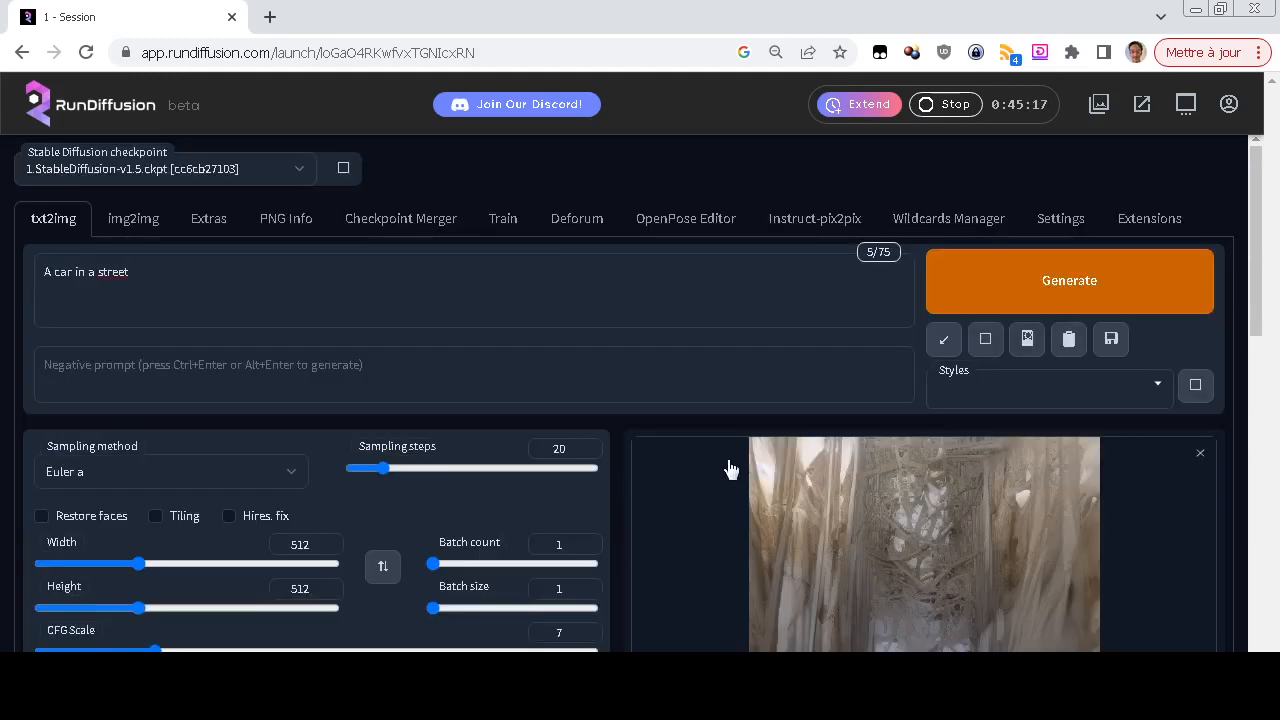
{"action": "scroll", "coordinate": [727, 459], "scroll_direction": "down", "scroll_amount": 1}
{"action": "scroll", "coordinate": [2, 603], "scroll_direction": "down", "scroll_amount": 3}
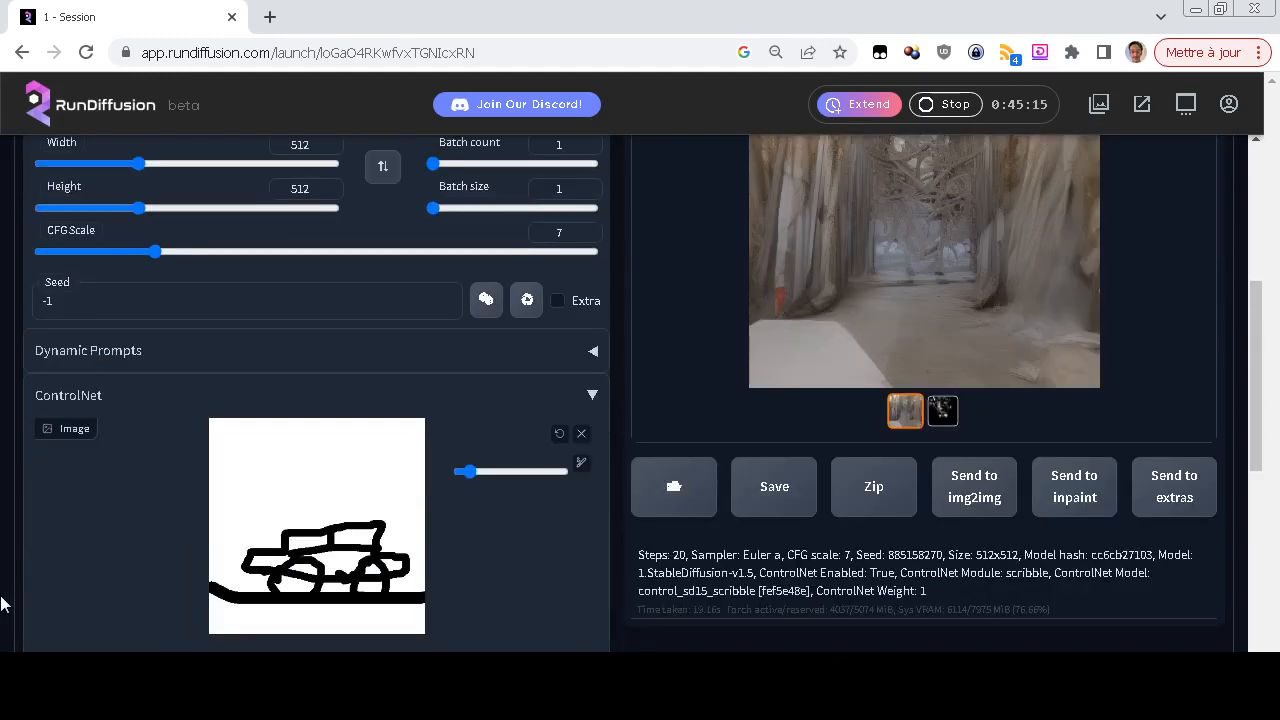
{"action": "scroll", "coordinate": [4, 601], "scroll_direction": "up", "scroll_amount": 4}
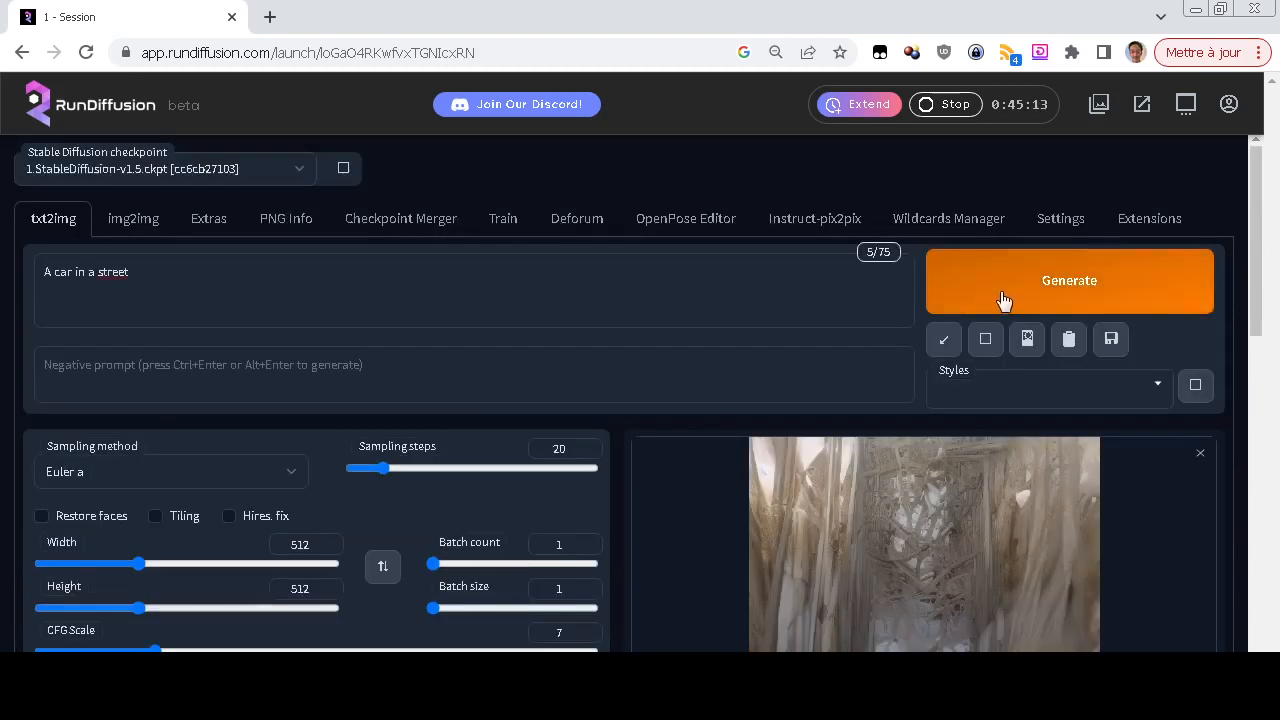
{"action": "left_click", "coordinate": [1003, 301]}
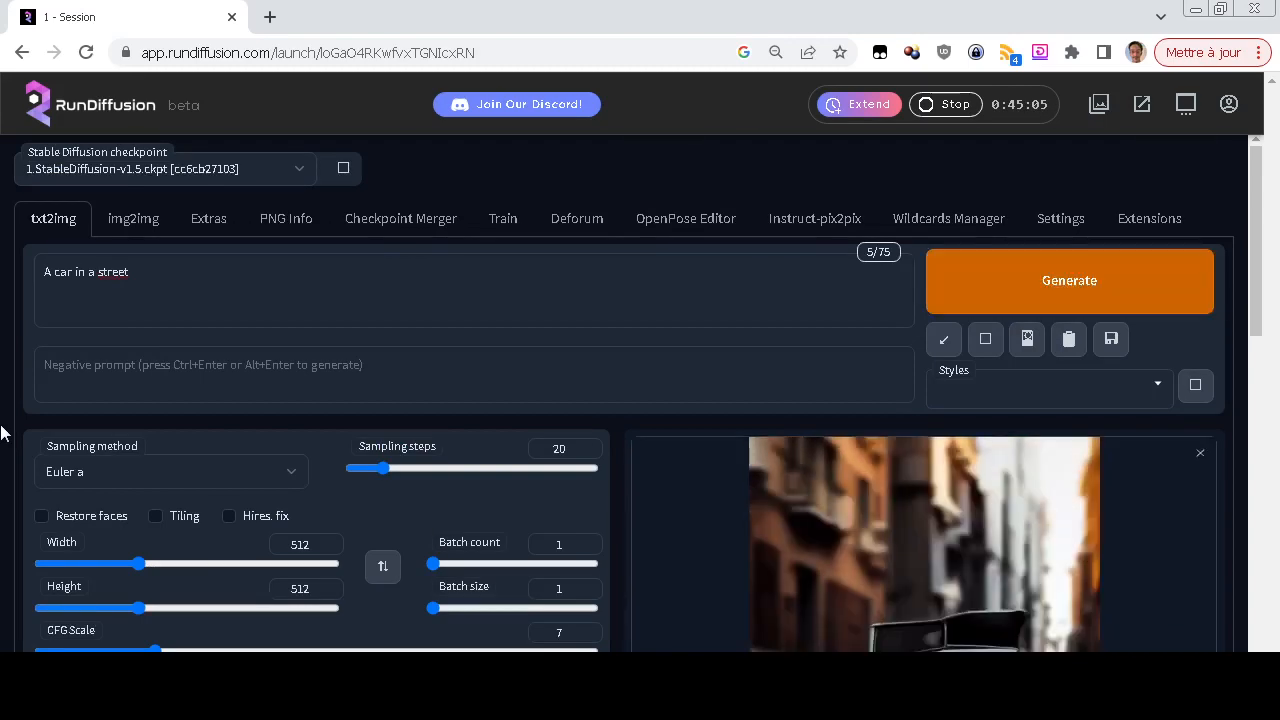
{"action": "scroll", "coordinate": [2, 432], "scroll_direction": "down", "scroll_amount": 3}
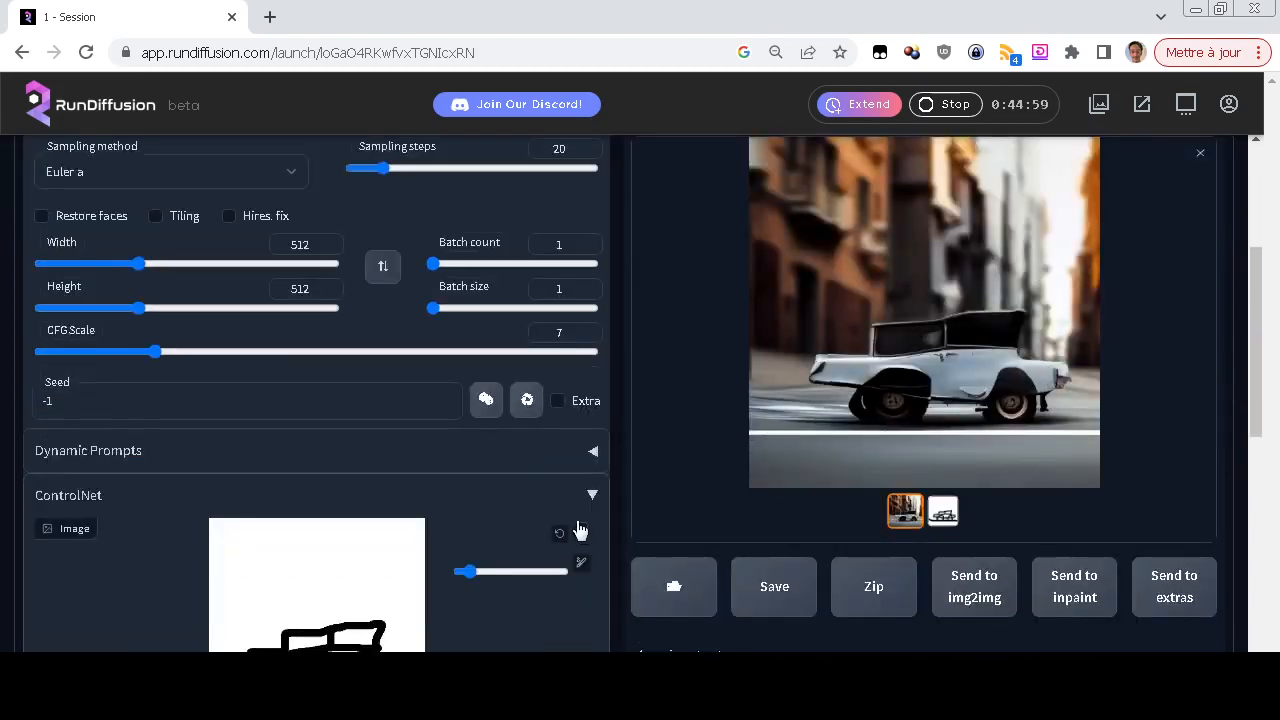
Lower the ControlNet weight to 0.3 and generate the car image again
{"action": "scroll", "coordinate": [540, 540], "scroll_direction": "down", "scroll_amount": 1}
{"action": "scroll", "coordinate": [3, 545], "scroll_direction": "down", "scroll_amount": 3}
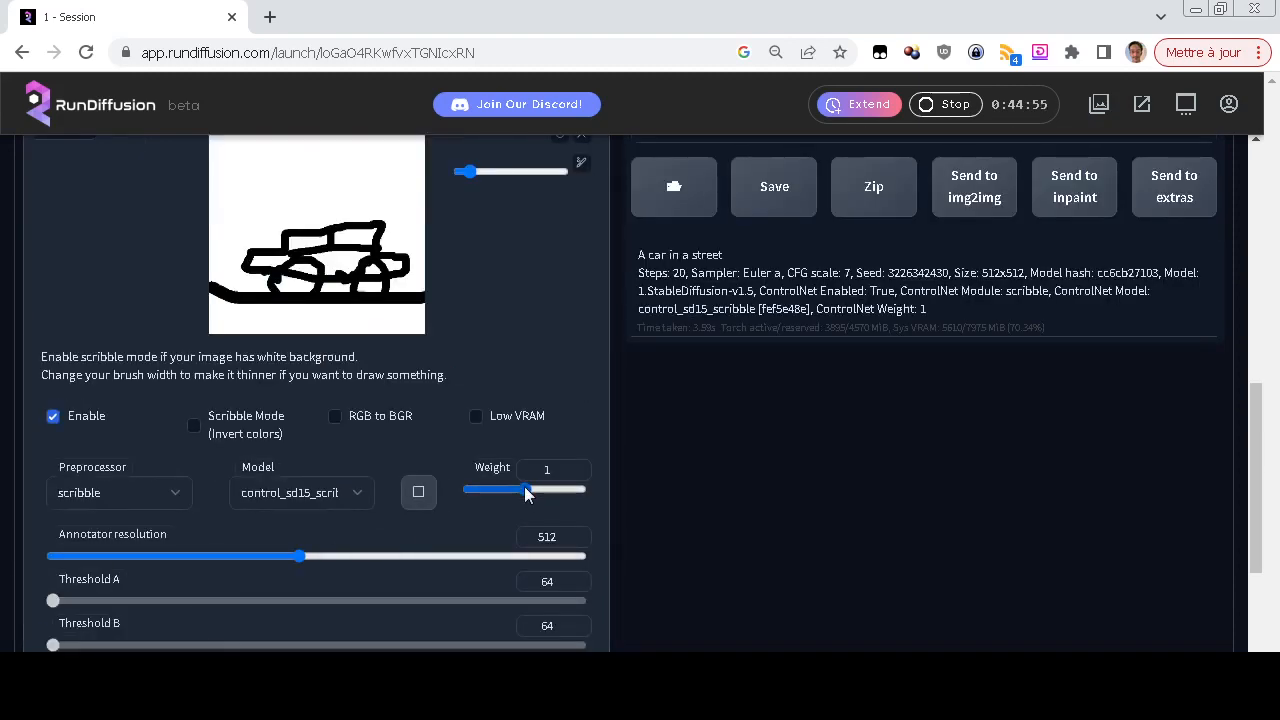
{"action": "left_click_drag", "start_coordinate": [525, 489], "coordinate": [487, 479]}
{"action": "scroll", "coordinate": [687, 478], "scroll_direction": "up", "scroll_amount": 6}
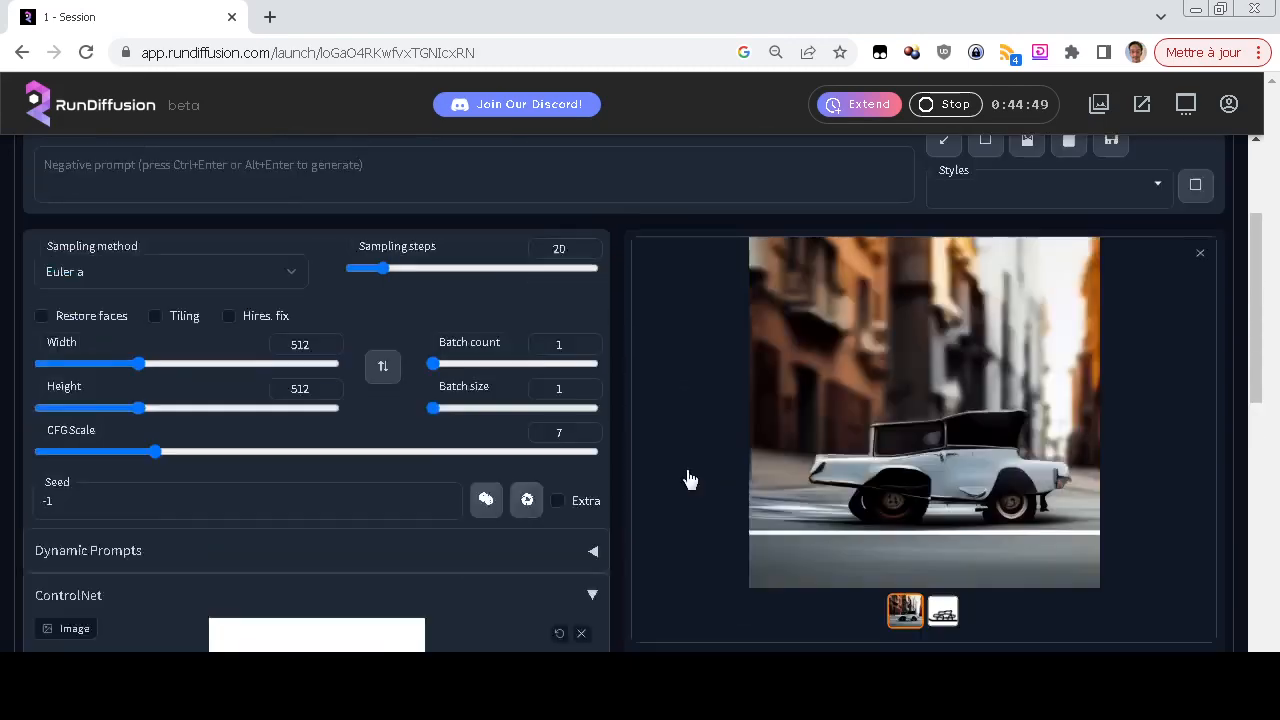
{"action": "left_click", "coordinate": [1088, 204]}
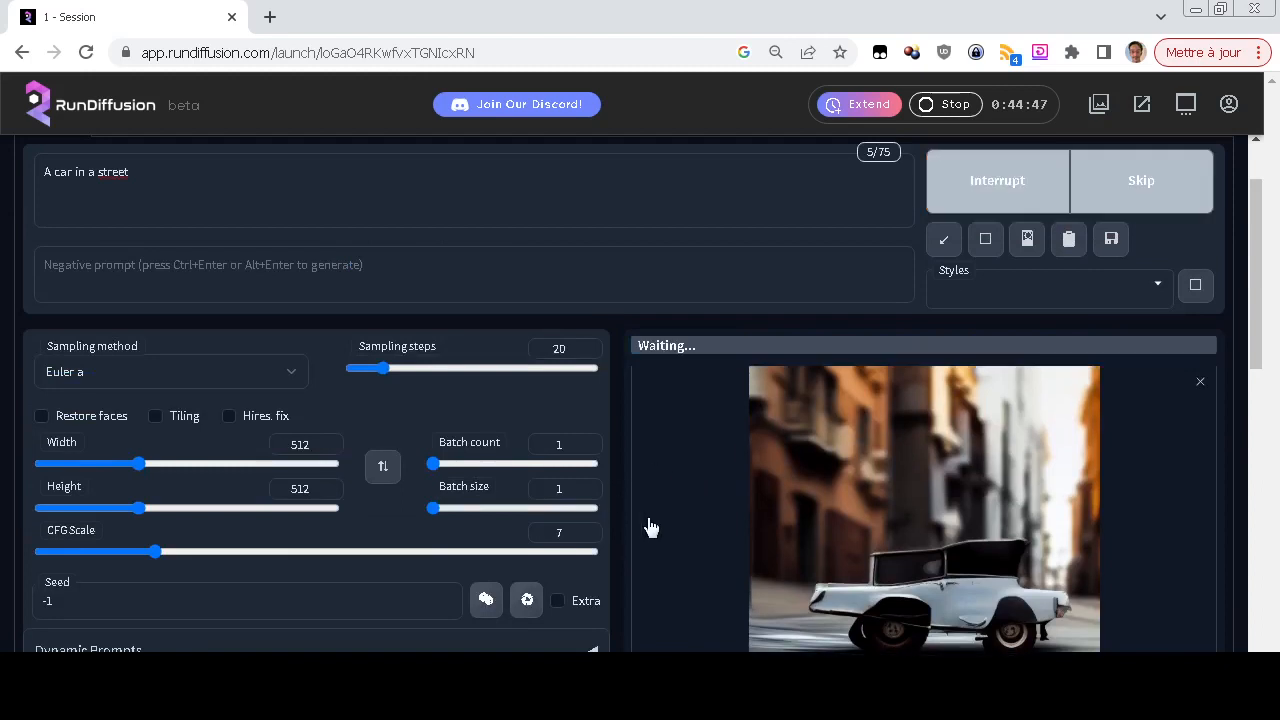
{"action": "scroll", "coordinate": [646, 526], "scroll_direction": "down", "scroll_amount": 2}
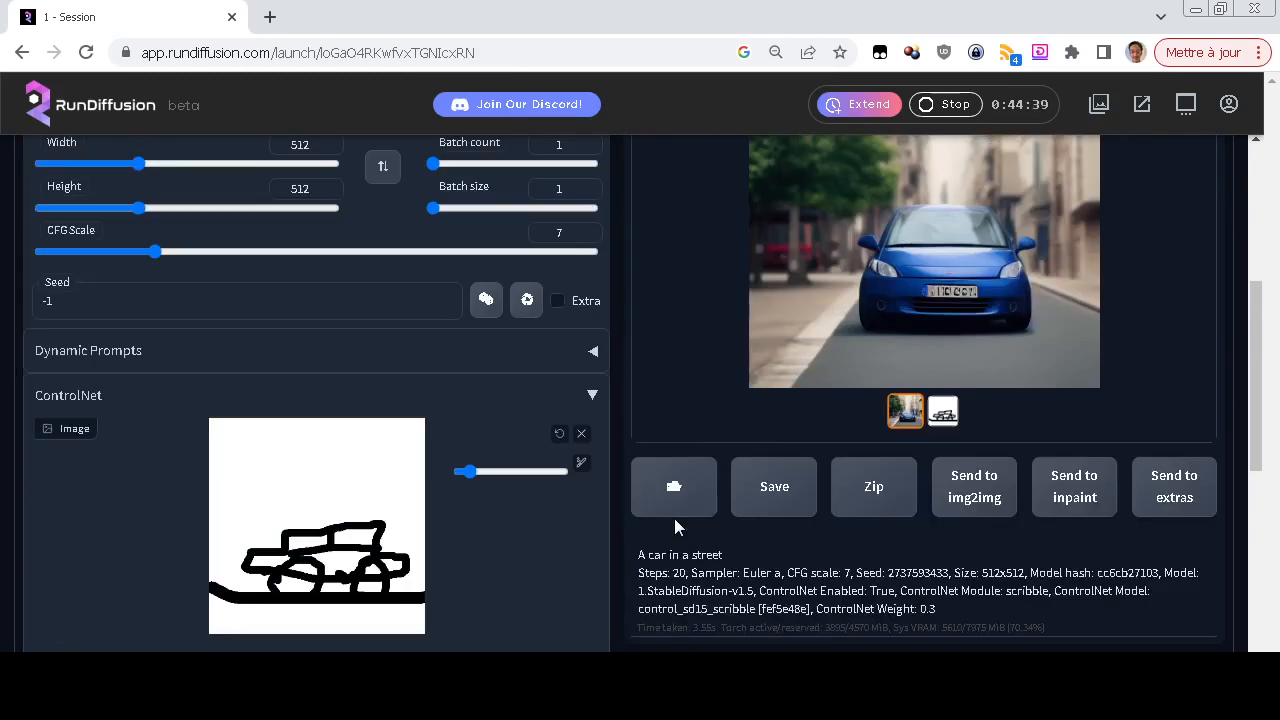
Compare the image generated at weight 0.3 with the scribble map in the output gallery
{"action": "scroll", "coordinate": [489, 575], "scroll_direction": "down", "scroll_amount": 1}
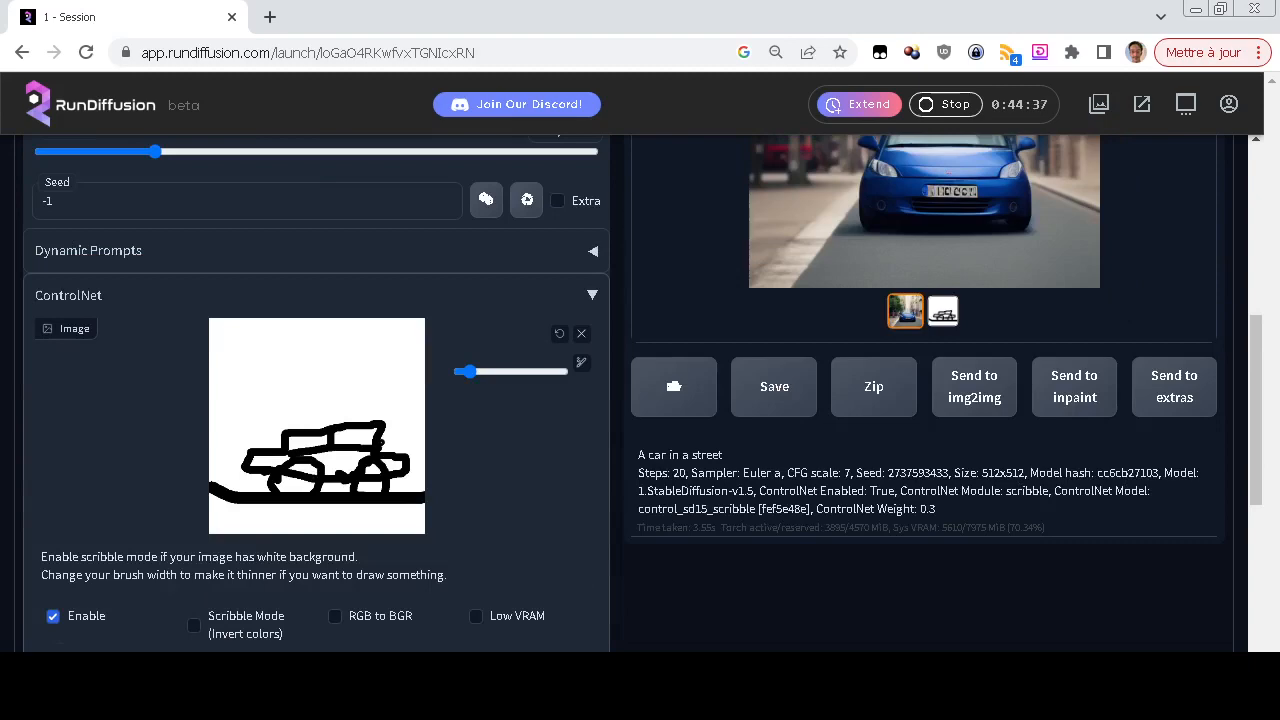
{"action": "scroll", "coordinate": [489, 575], "scroll_direction": "down", "scroll_amount": 2}
{"action": "scroll", "coordinate": [834, 489], "scroll_direction": "up", "scroll_amount": 4}
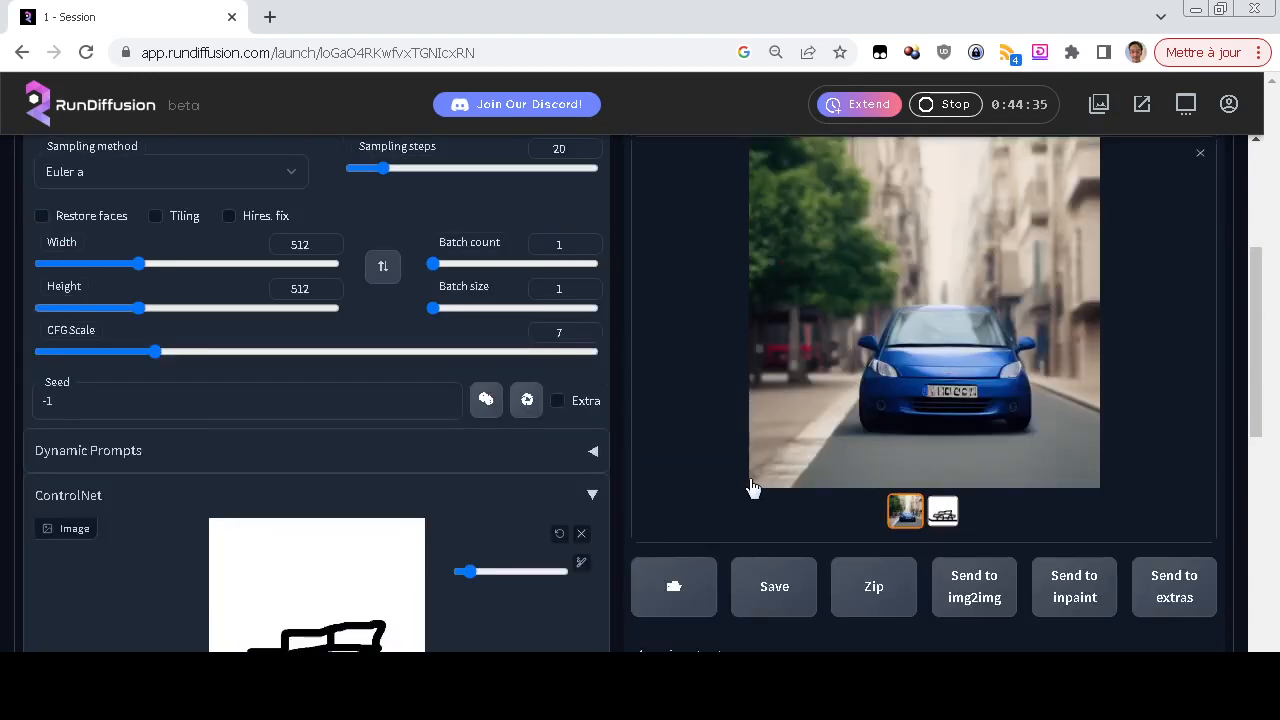
{"action": "left_click", "coordinate": [944, 512]}
{"action": "left_click", "coordinate": [904, 511]}
Raise the ControlNet weight to 0.4 and regenerate the car image
{"action": "scroll", "coordinate": [770, 516], "scroll_direction": "down", "scroll_amount": 2}
{"action": "scroll", "coordinate": [731, 516], "scroll_direction": "down", "scroll_amount": 1}
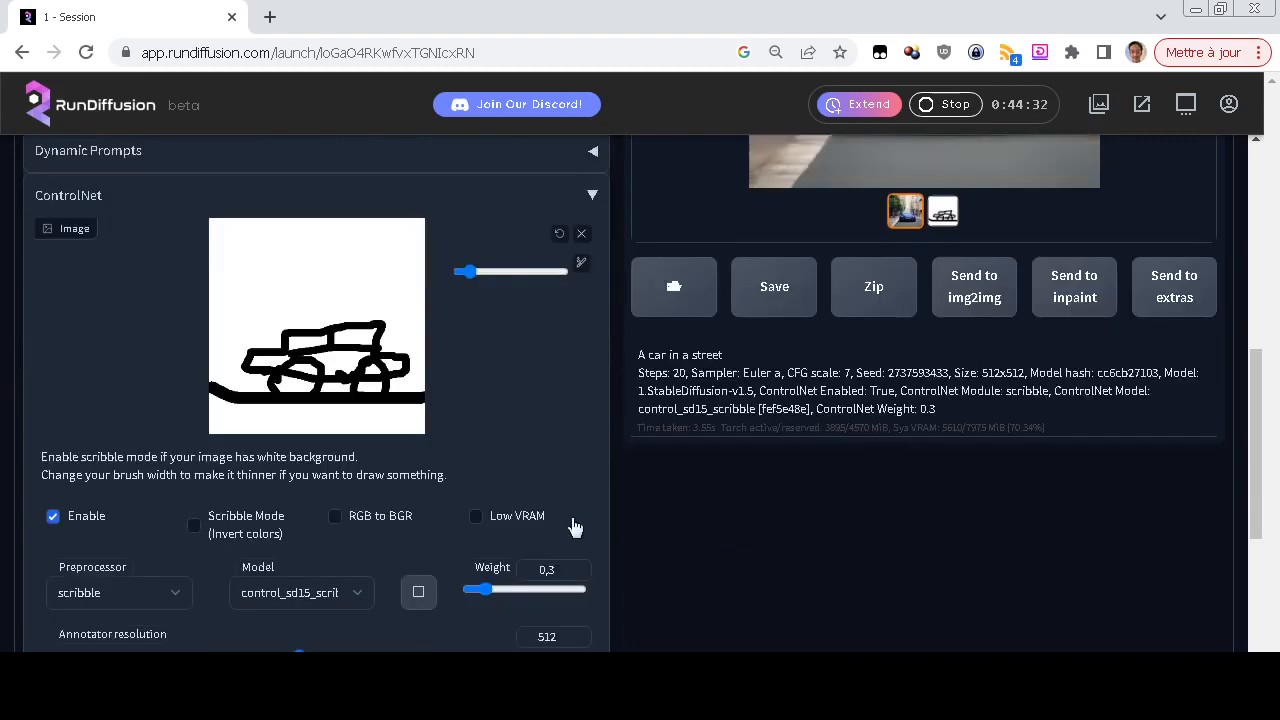
{"action": "left_click", "coordinate": [491, 590]}
{"action": "scroll", "coordinate": [857, 553], "scroll_direction": "up", "scroll_amount": 6}
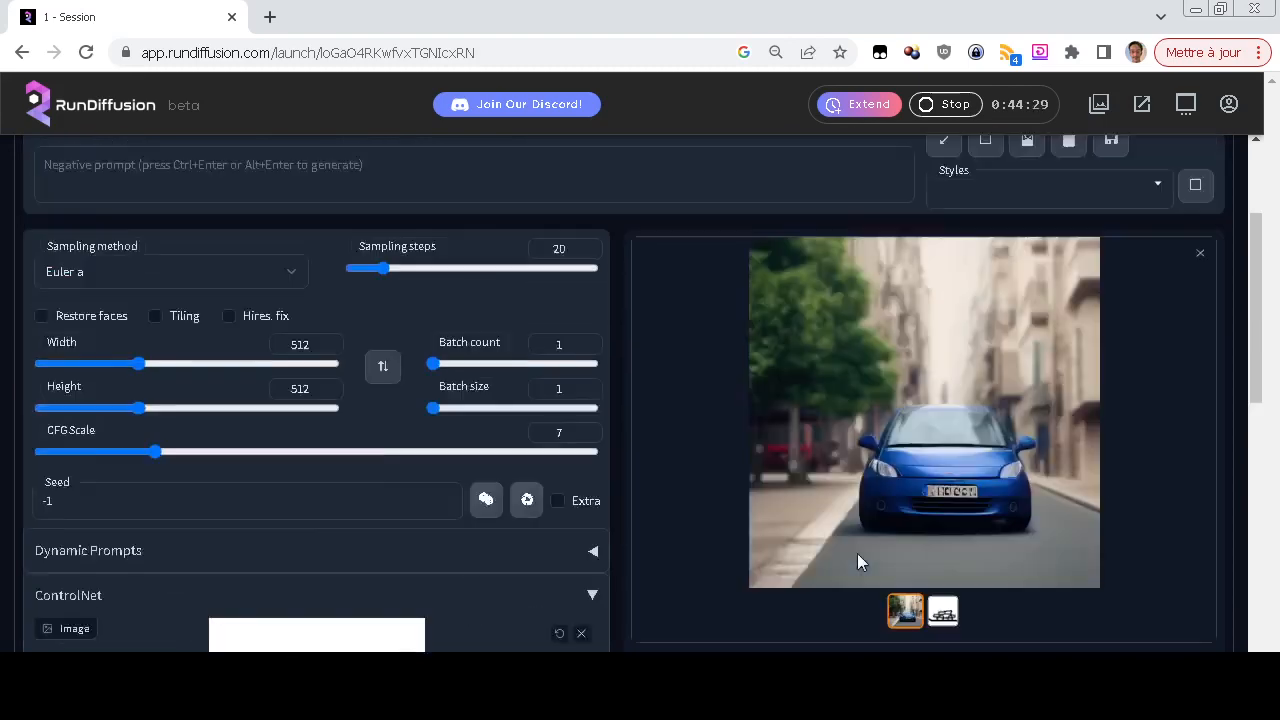
{"action": "key", "text": "ctrl+Return"}
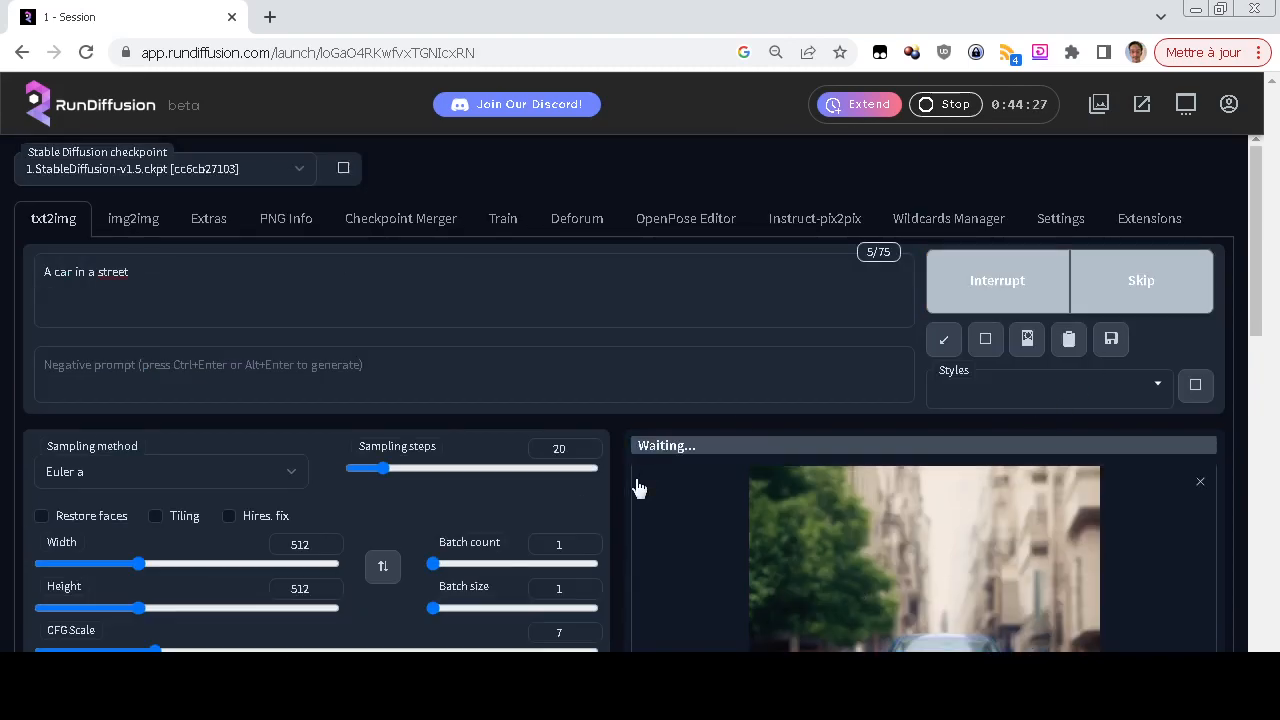
{"action": "scroll", "coordinate": [638, 487], "scroll_direction": "down", "scroll_amount": 2}
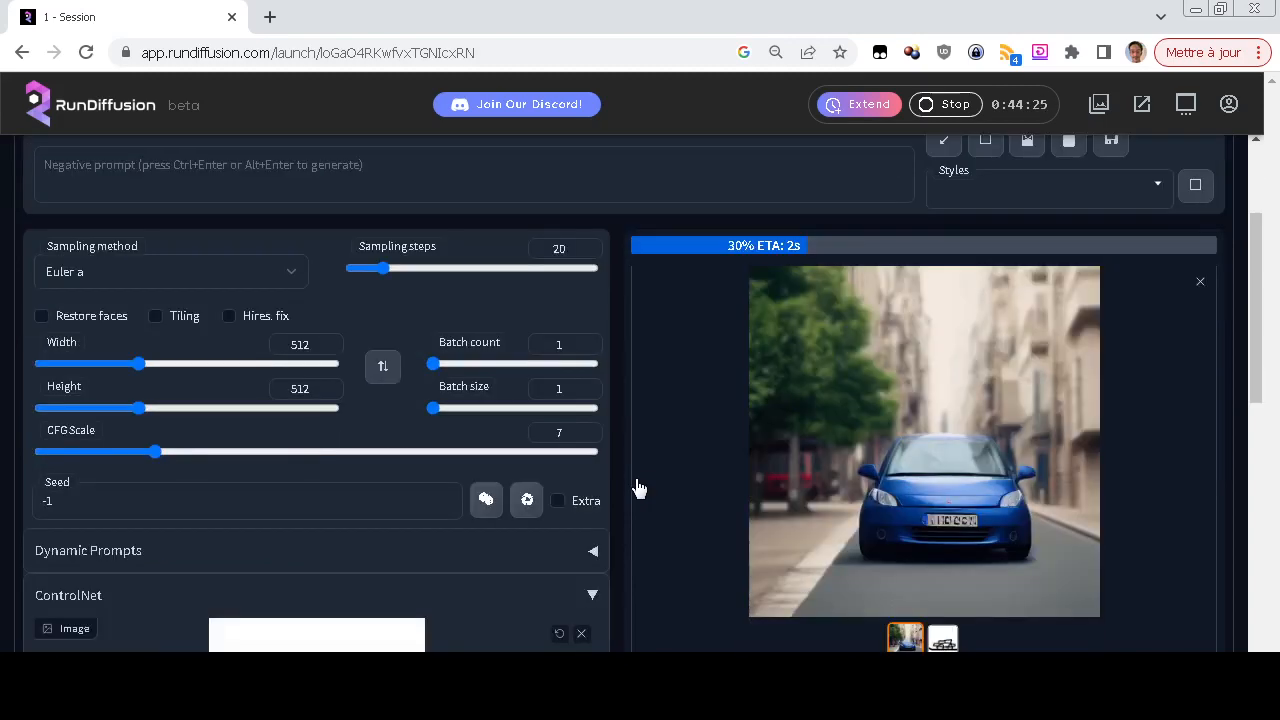
{"action": "scroll", "coordinate": [635, 487], "scroll_direction": "down", "scroll_amount": 2}
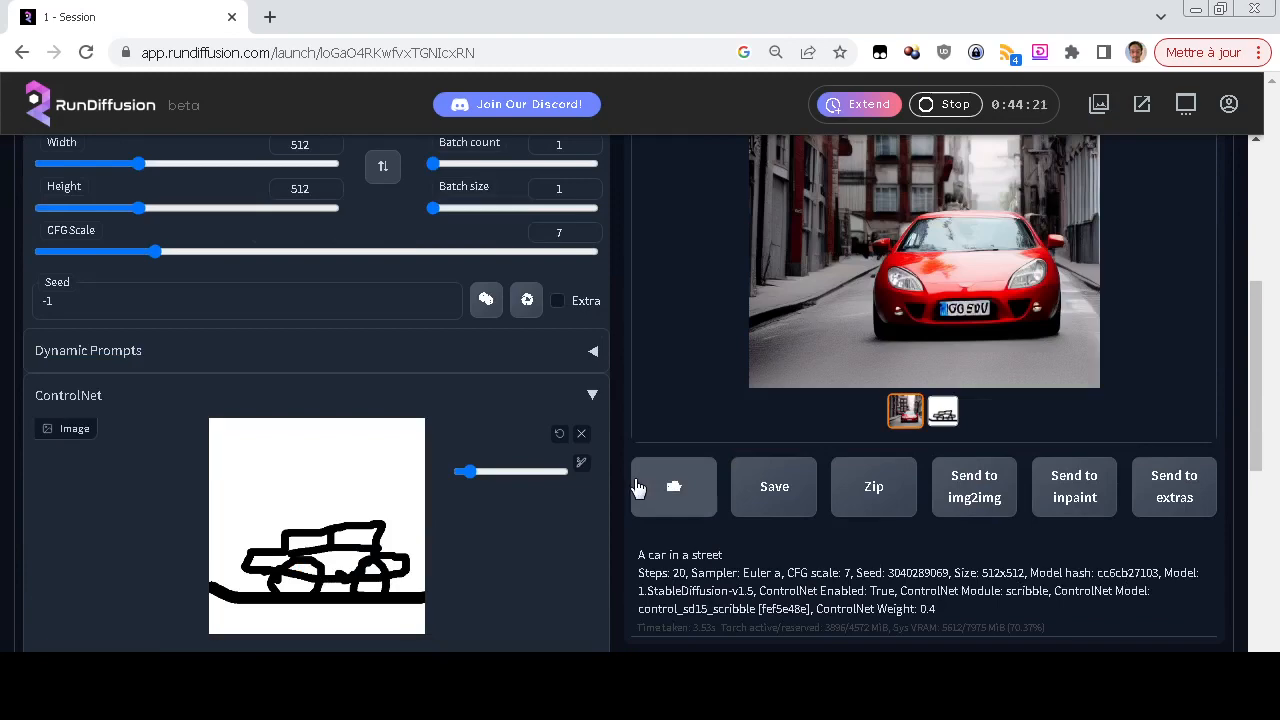
Increase the ControlNet weight to 1.3, generate another car image and view the result
{"action": "scroll", "coordinate": [423, 620], "scroll_direction": "down", "scroll_amount": 3}
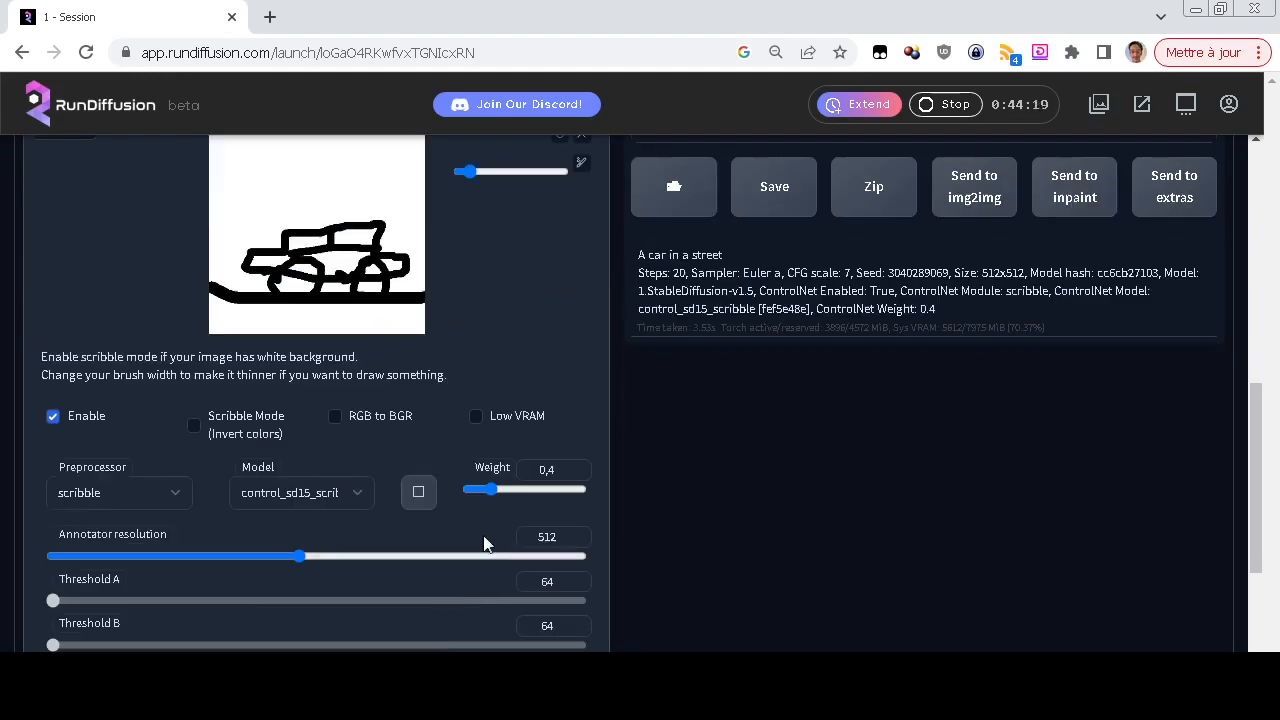
{"action": "left_click_drag", "start_coordinate": [491, 487], "coordinate": [537, 501]}
{"action": "scroll", "coordinate": [857, 489], "scroll_direction": "up", "scroll_amount": 7}
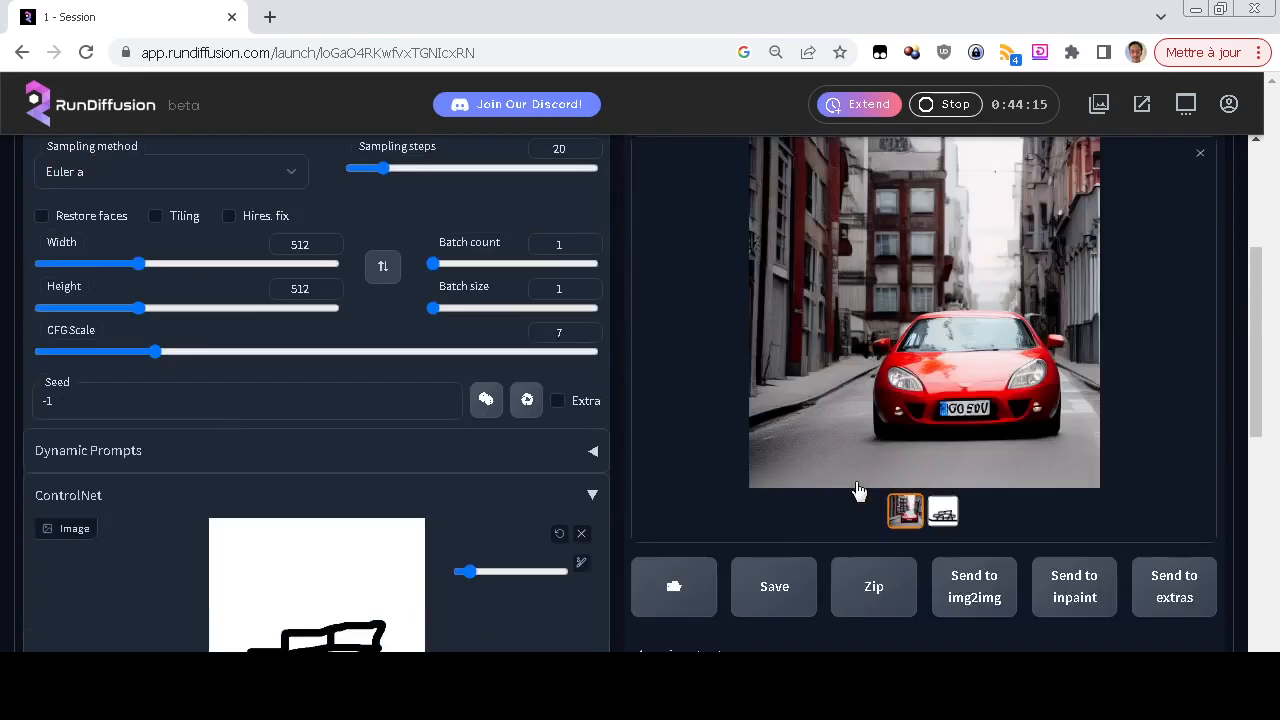
{"action": "left_click", "coordinate": [1025, 304]}
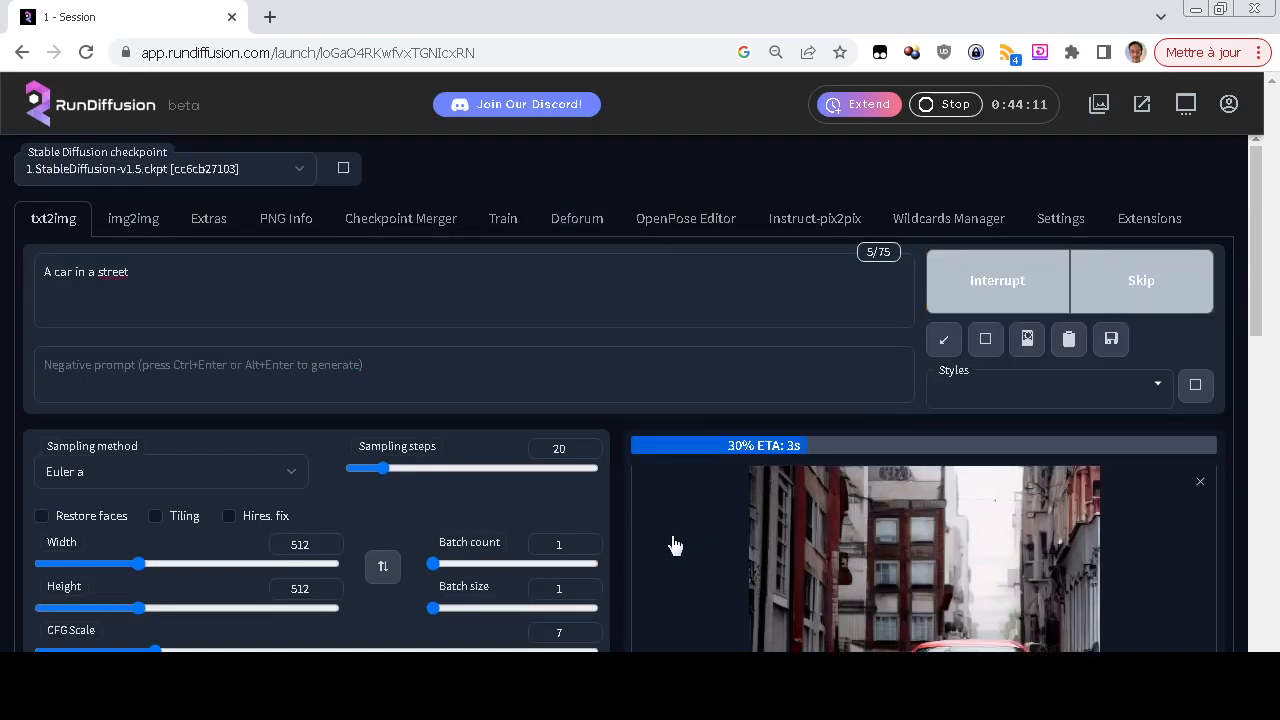
{"action": "scroll", "coordinate": [673, 545], "scroll_direction": "down", "scroll_amount": 2}
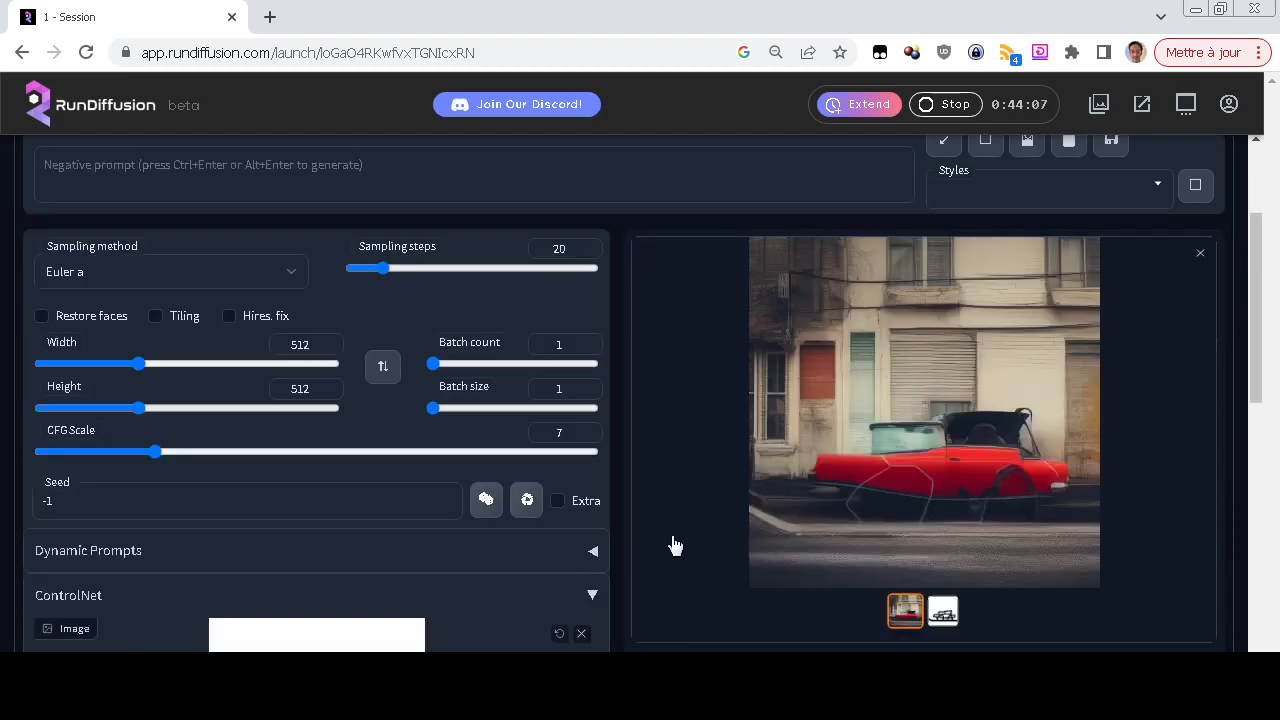
{"action": "scroll", "coordinate": [673, 545], "scroll_direction": "down", "scroll_amount": 2}
{"action": "scroll", "coordinate": [673, 545], "scroll_direction": "up", "scroll_amount": 2}
{"action": "scroll", "coordinate": [673, 545], "scroll_direction": "down", "scroll_amount": 2}
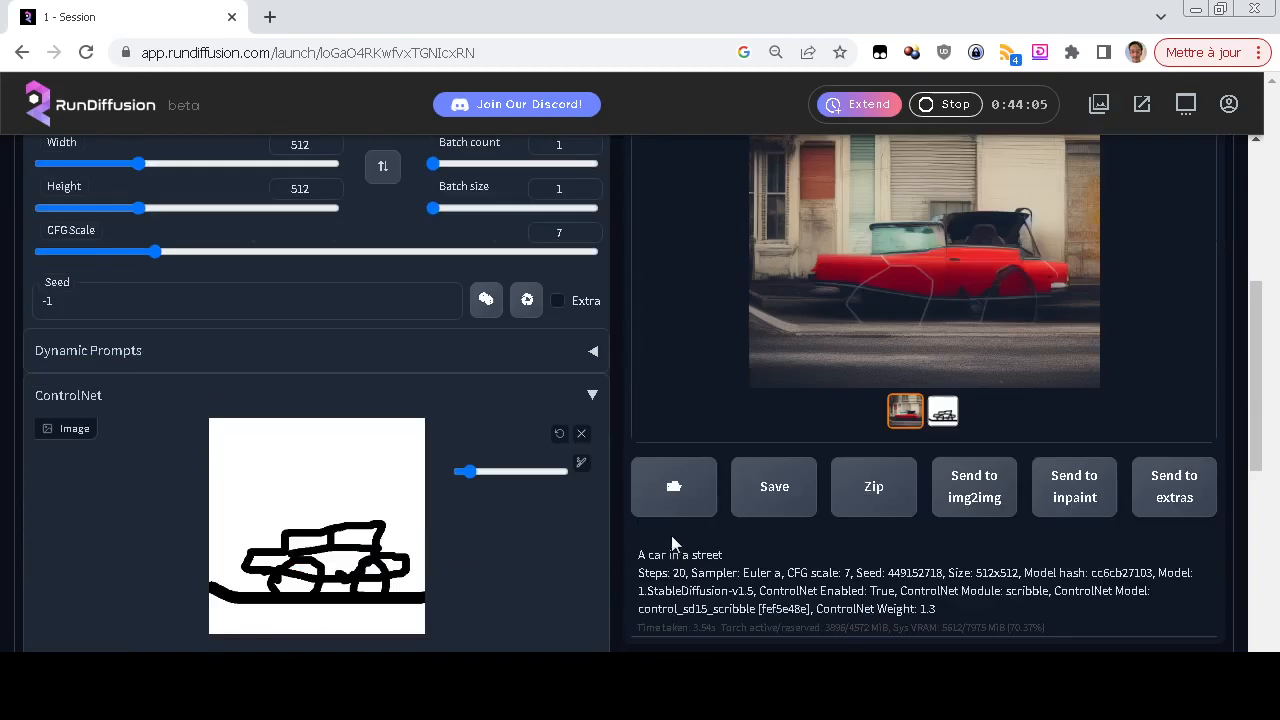
Set the ControlNet weight back to 1 and generate a new car image from the scribble
{"action": "scroll", "coordinate": [673, 543], "scroll_direction": "down", "scroll_amount": 3}
{"action": "double_click", "coordinate": [557, 471]}
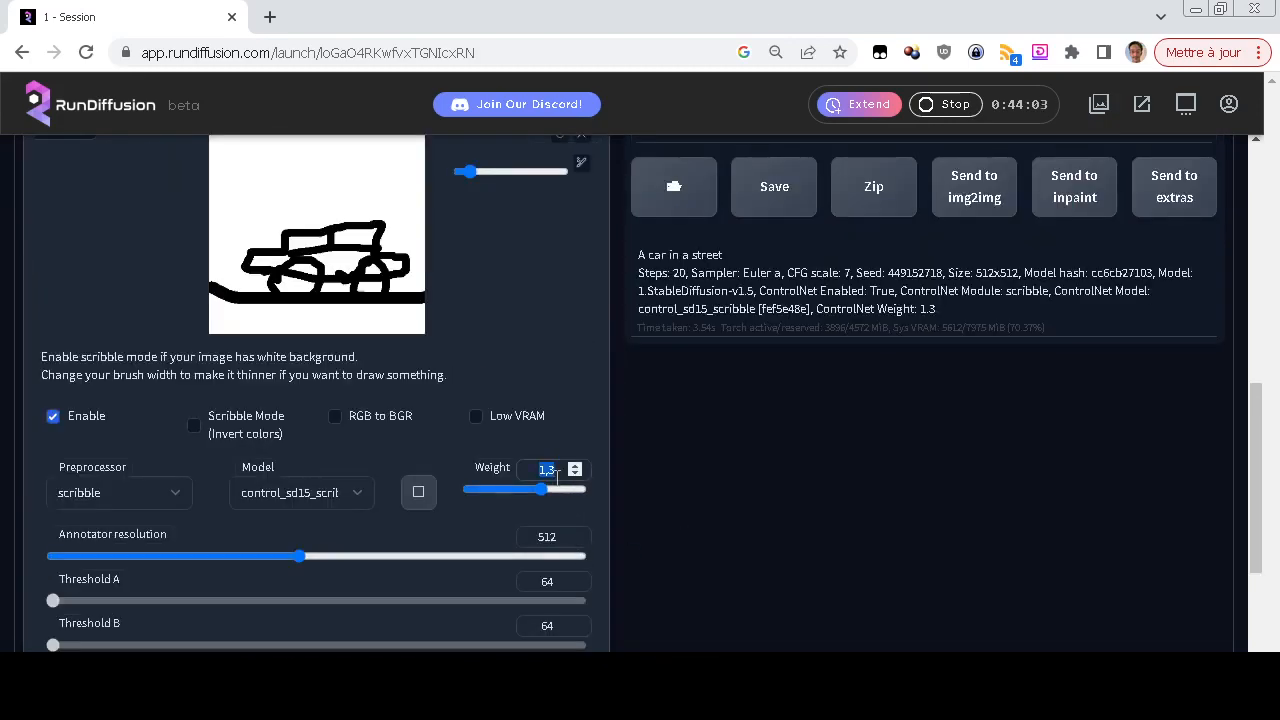
{"action": "type", "text": "1"}
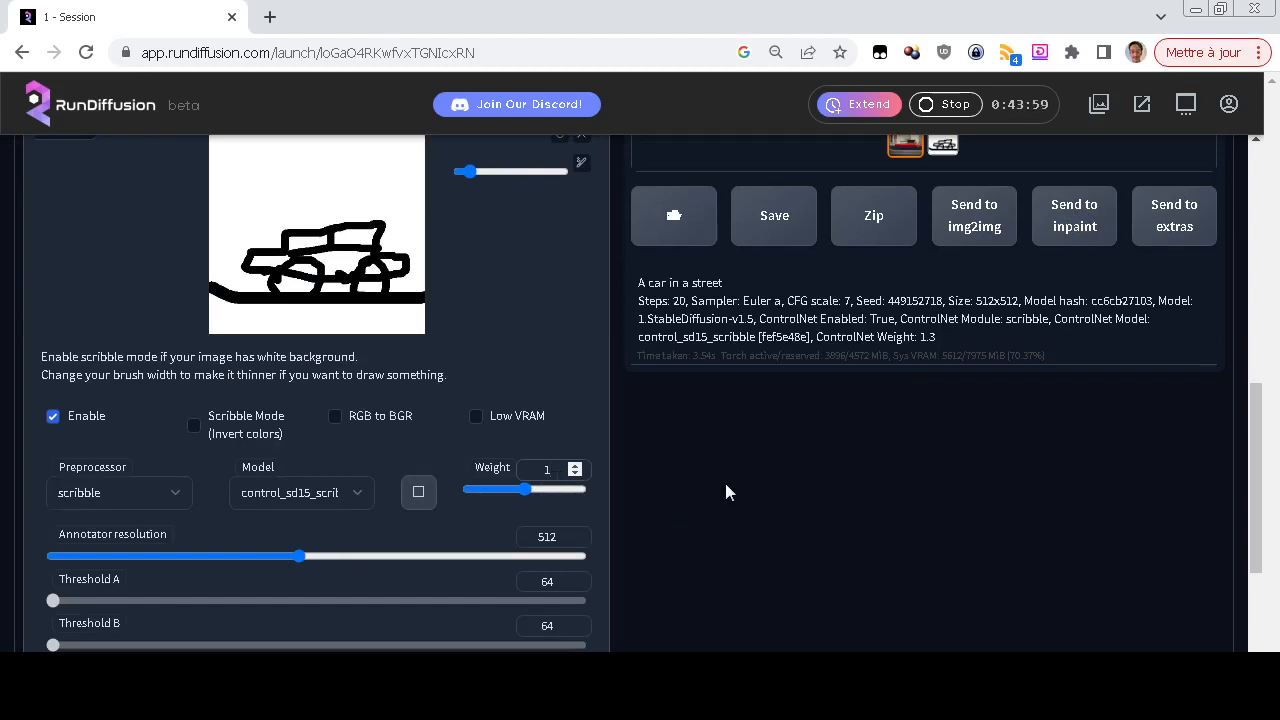
{"action": "scroll", "coordinate": [725, 483], "scroll_direction": "up", "scroll_amount": 3}
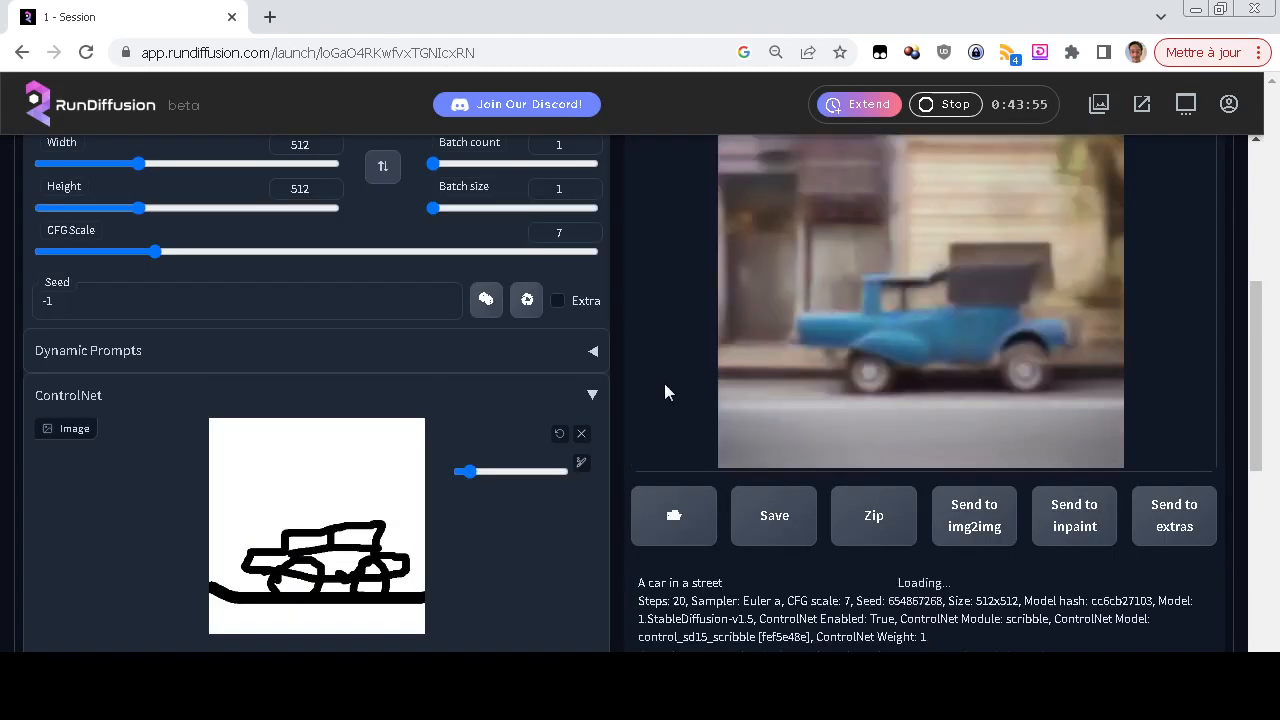
{"action": "scroll", "coordinate": [666, 391], "scroll_direction": "up", "scroll_amount": 1}
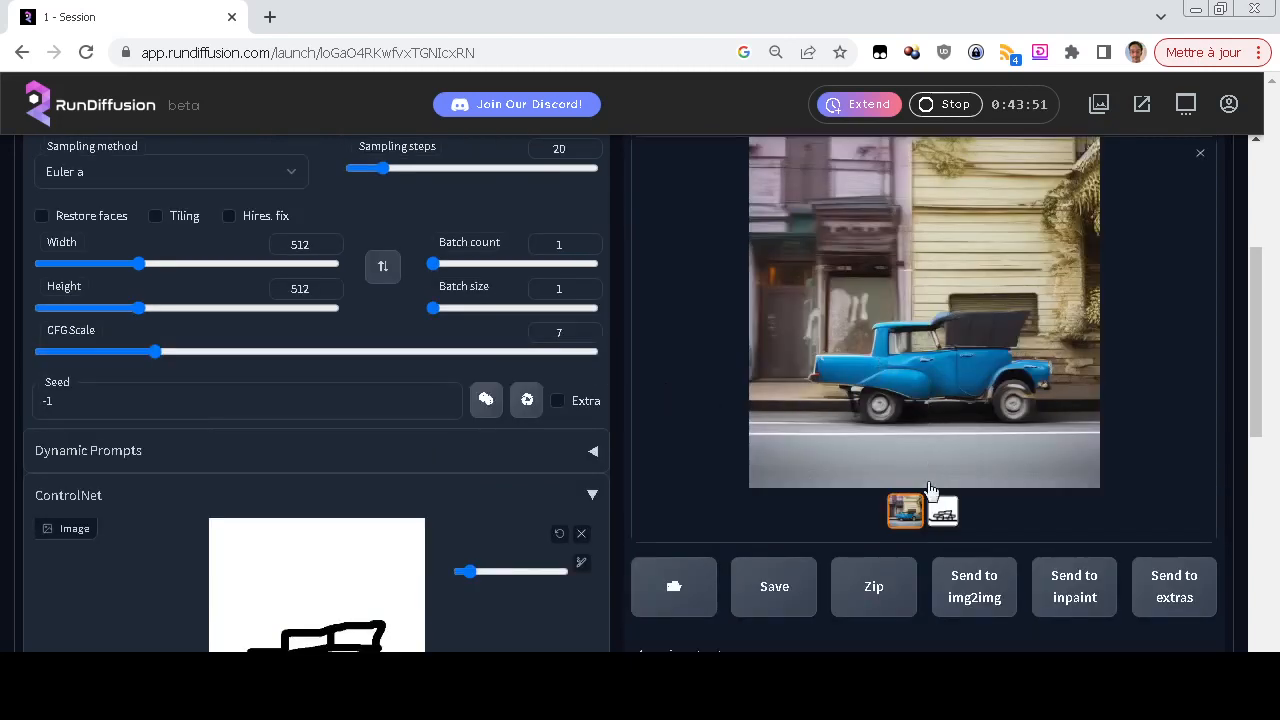
Switch between the scribble map and the image generated at weight 1 in the output gallery to compare their shapes
{"action": "left_click", "coordinate": [943, 511]}
{"action": "left_click", "coordinate": [917, 513]}
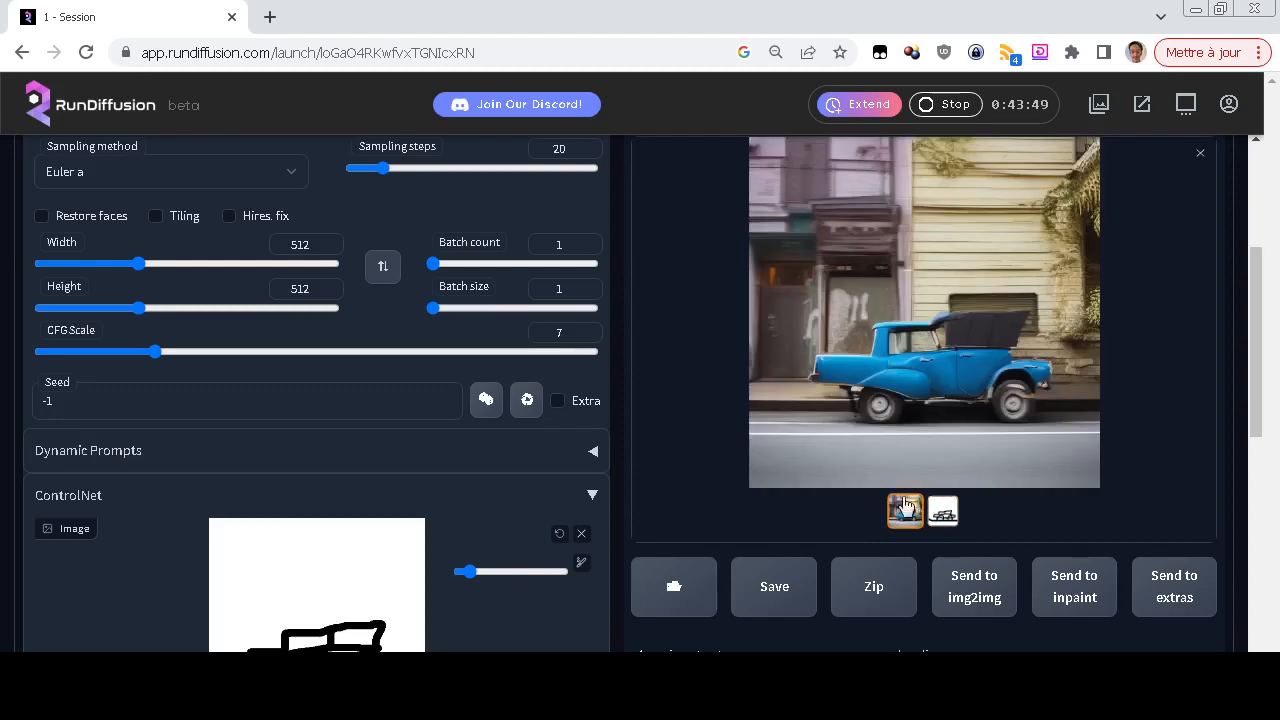
{"action": "left_click", "coordinate": [943, 514]}
{"action": "left_click", "coordinate": [898, 525]}
{"action": "scroll", "coordinate": [586, 486], "scroll_direction": "up", "scroll_amount": 3}
Change the ControlNet preprocessor to fake_scribble, keeping the scribble model selected
{"action": "scroll", "coordinate": [20, 485], "scroll_direction": "down", "scroll_amount": 9}
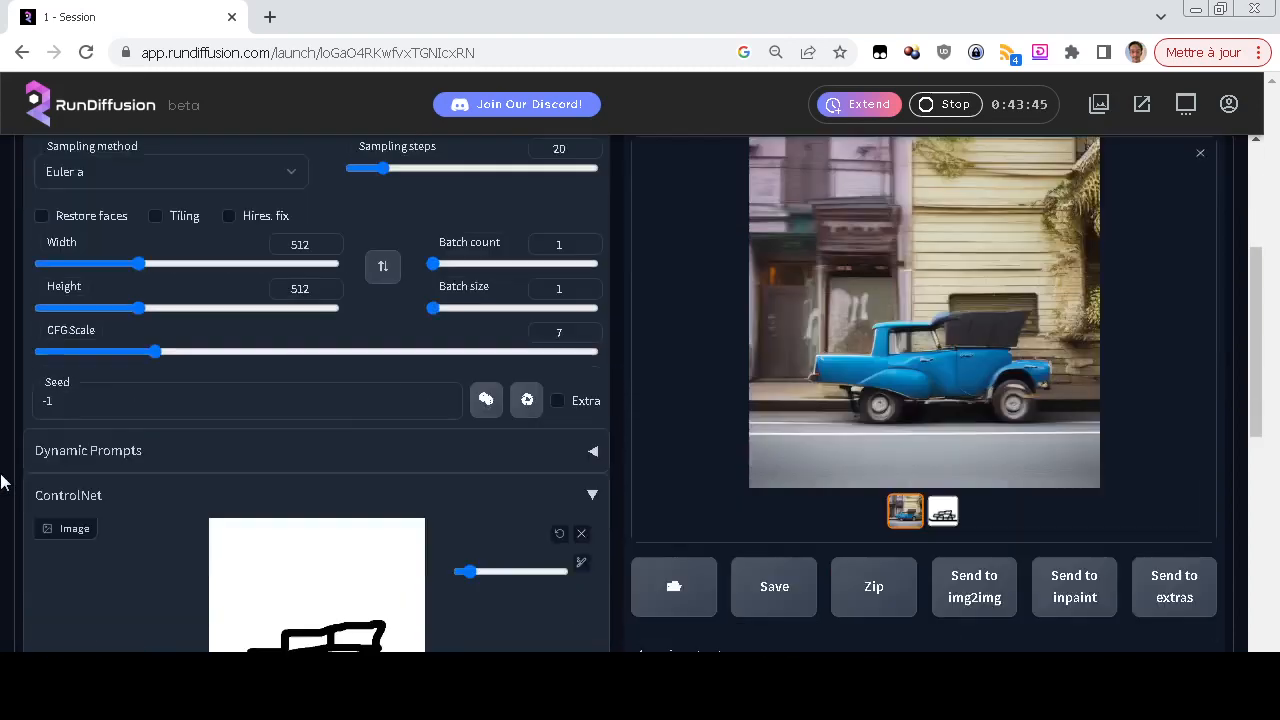
{"action": "left_click", "coordinate": [134, 396]}
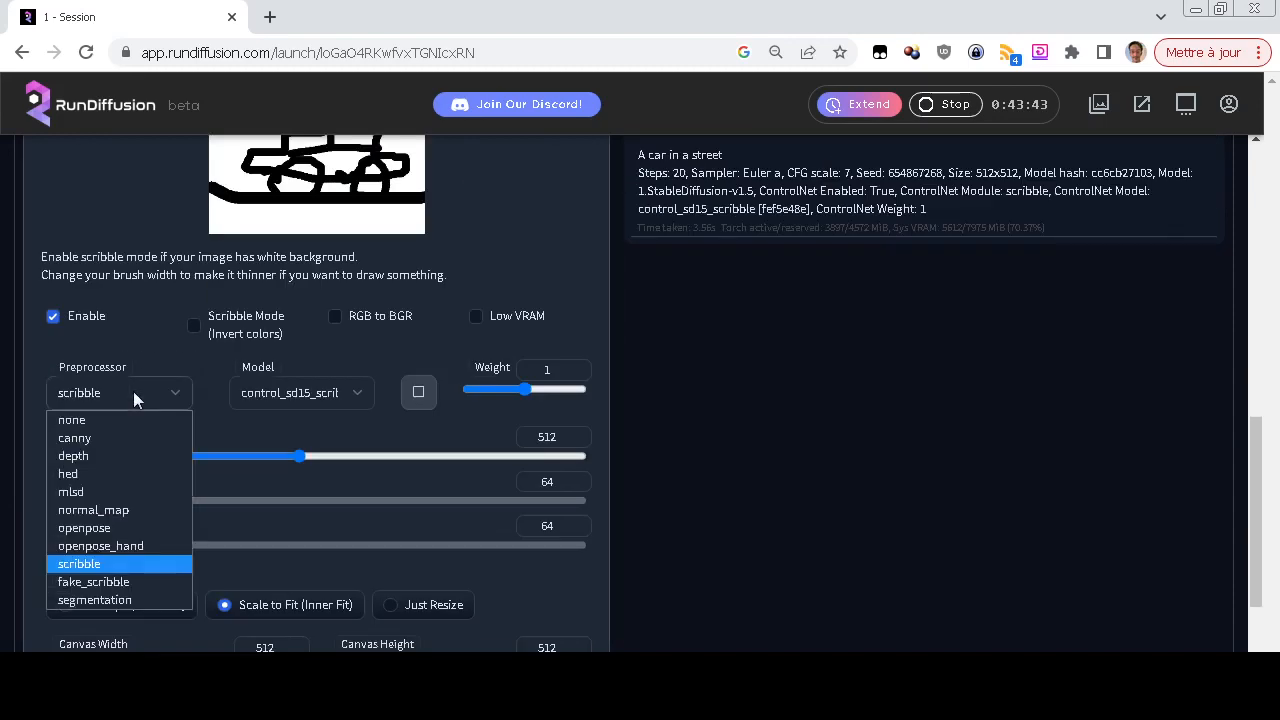
{"action": "left_click", "coordinate": [124, 580]}
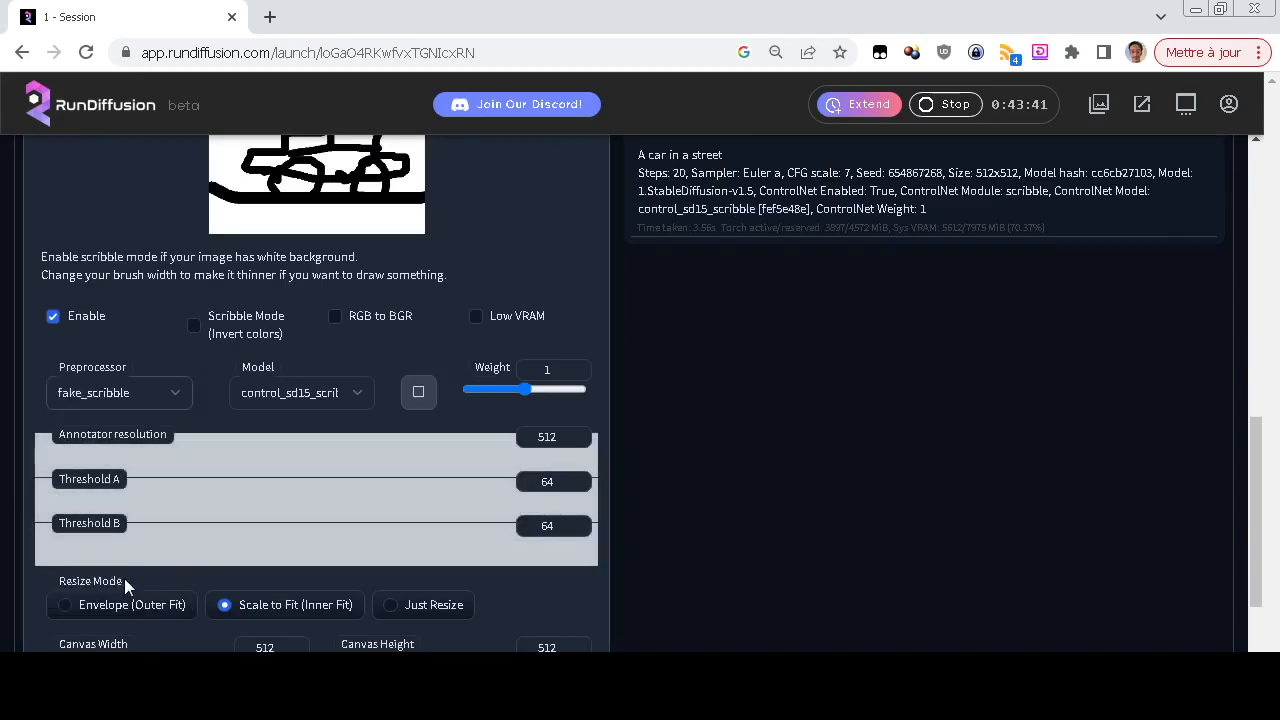
Replace the scribble drawing in ControlNet with the Unsplash street photo from the desktop folder
{"action": "scroll", "coordinate": [130, 578], "scroll_direction": "up", "scroll_amount": 3}
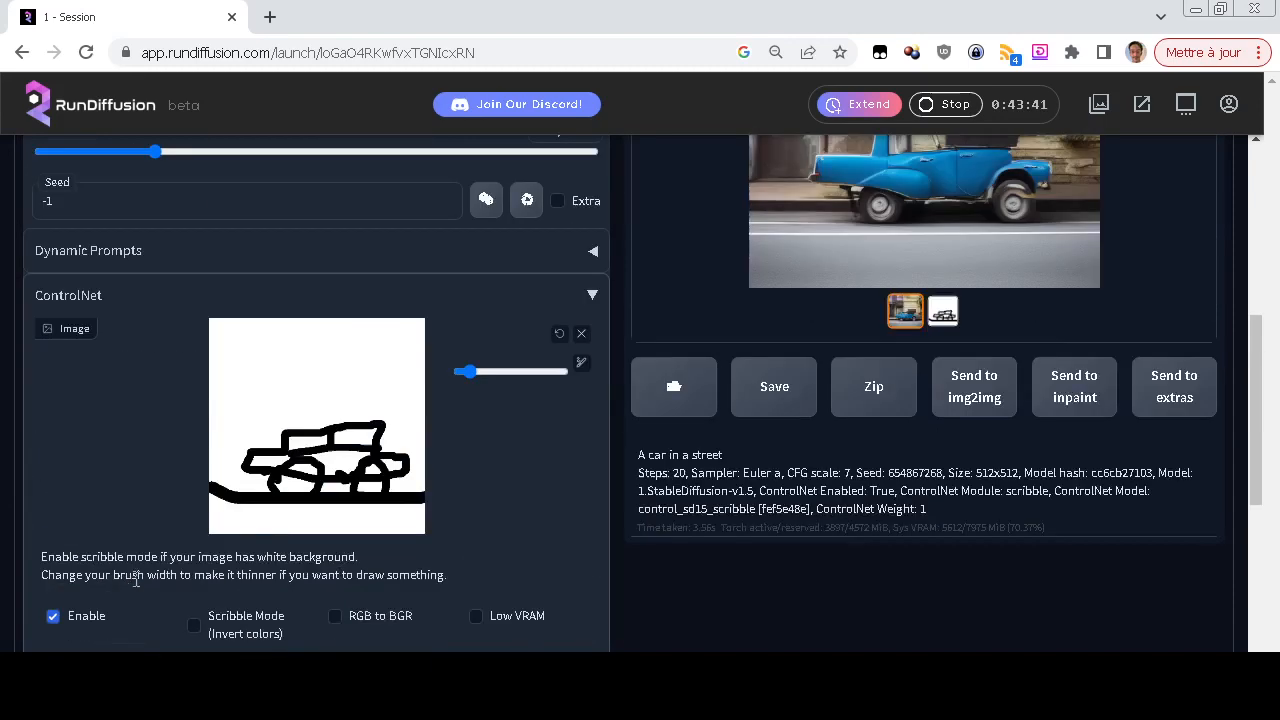
{"action": "left_click", "coordinate": [582, 334]}
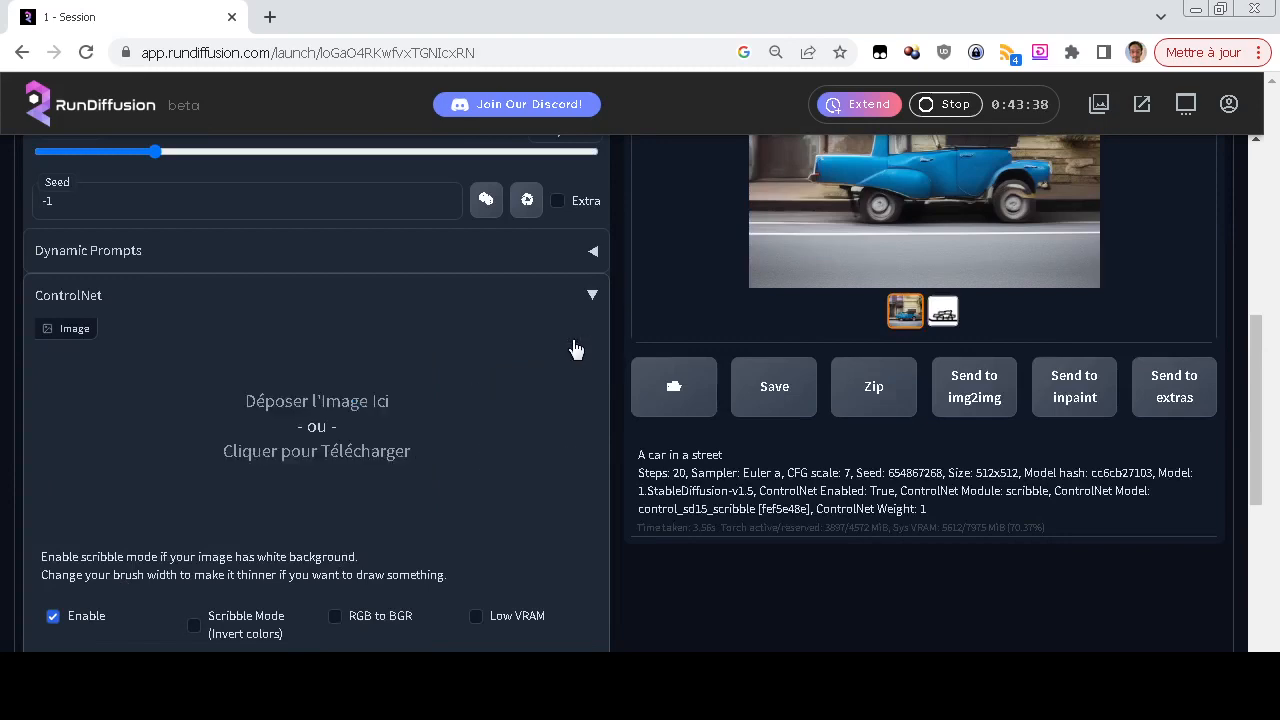
{"action": "left_click", "coordinate": [322, 436]}
{"action": "scroll", "coordinate": [400, 215], "scroll_direction": "down", "scroll_amount": 2}
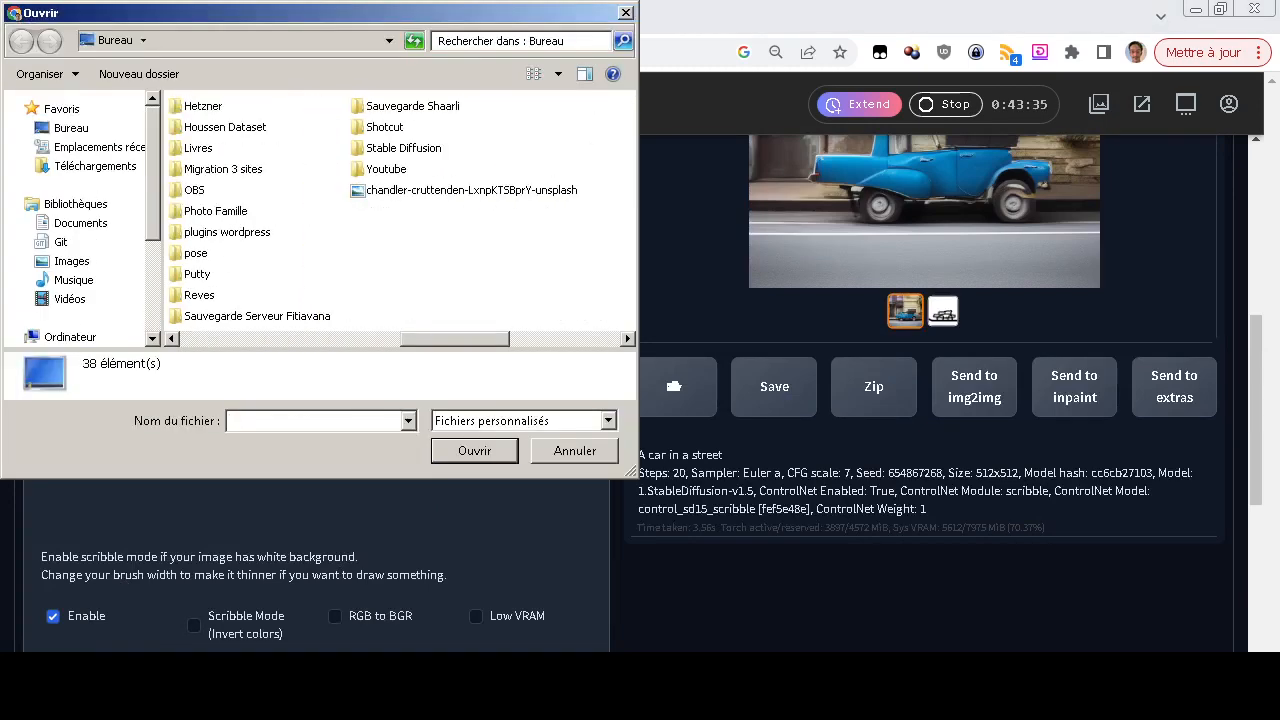
{"action": "double_click", "coordinate": [470, 190]}
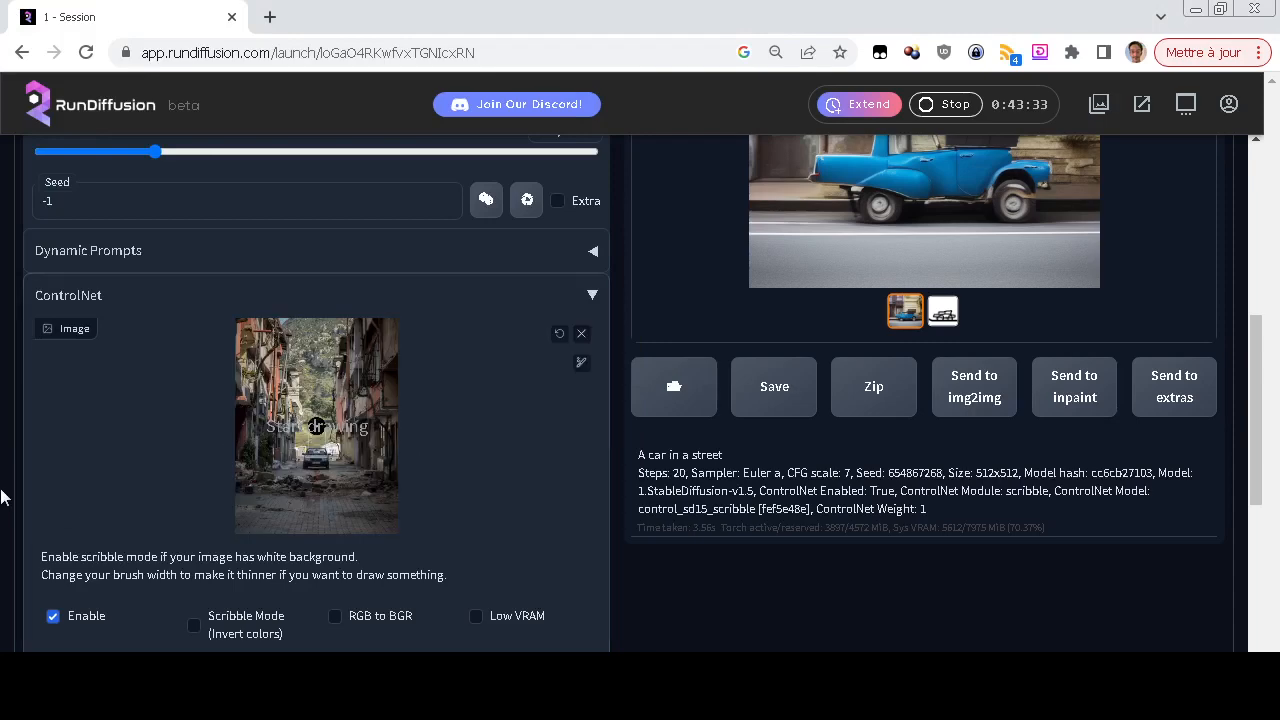
Select the control_sd15_scribble model and generate "A car in a street" from the street photo with the fake_scribble preprocessor
{"action": "scroll", "coordinate": [3, 497], "scroll_direction": "down", "scroll_amount": 2}
{"action": "left_click", "coordinate": [266, 494]}
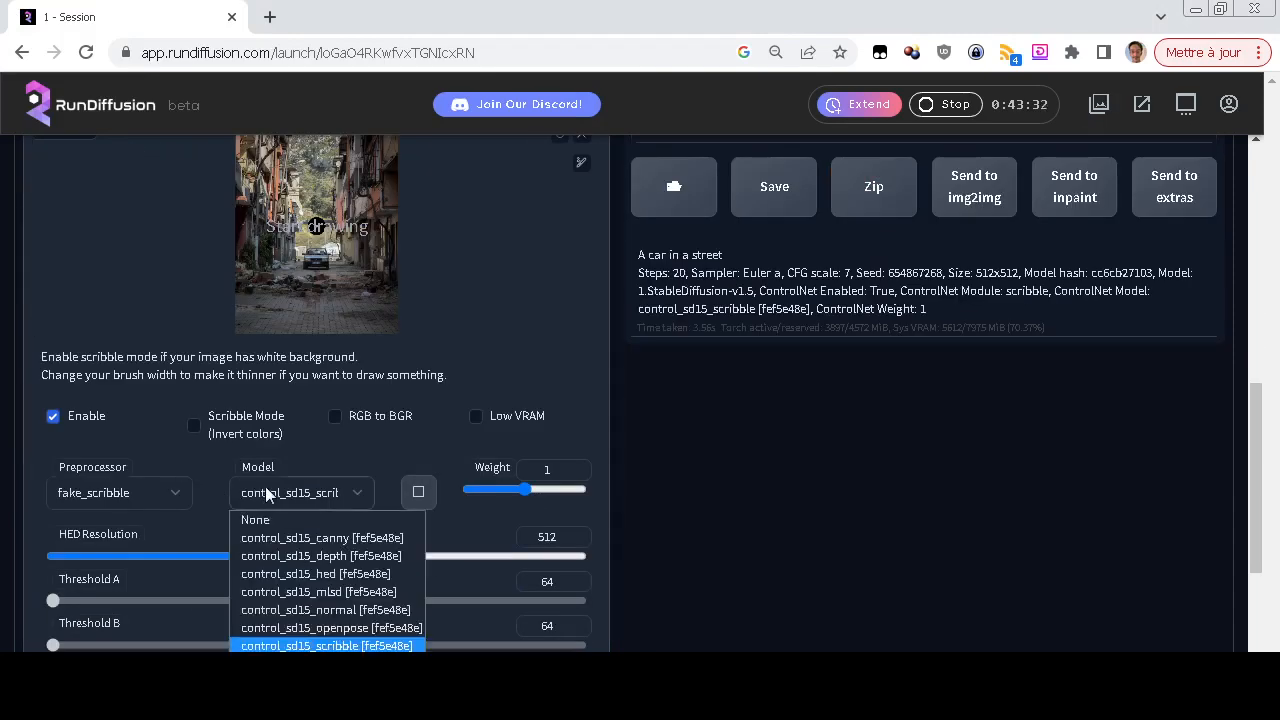
{"action": "left_click", "coordinate": [310, 645]}
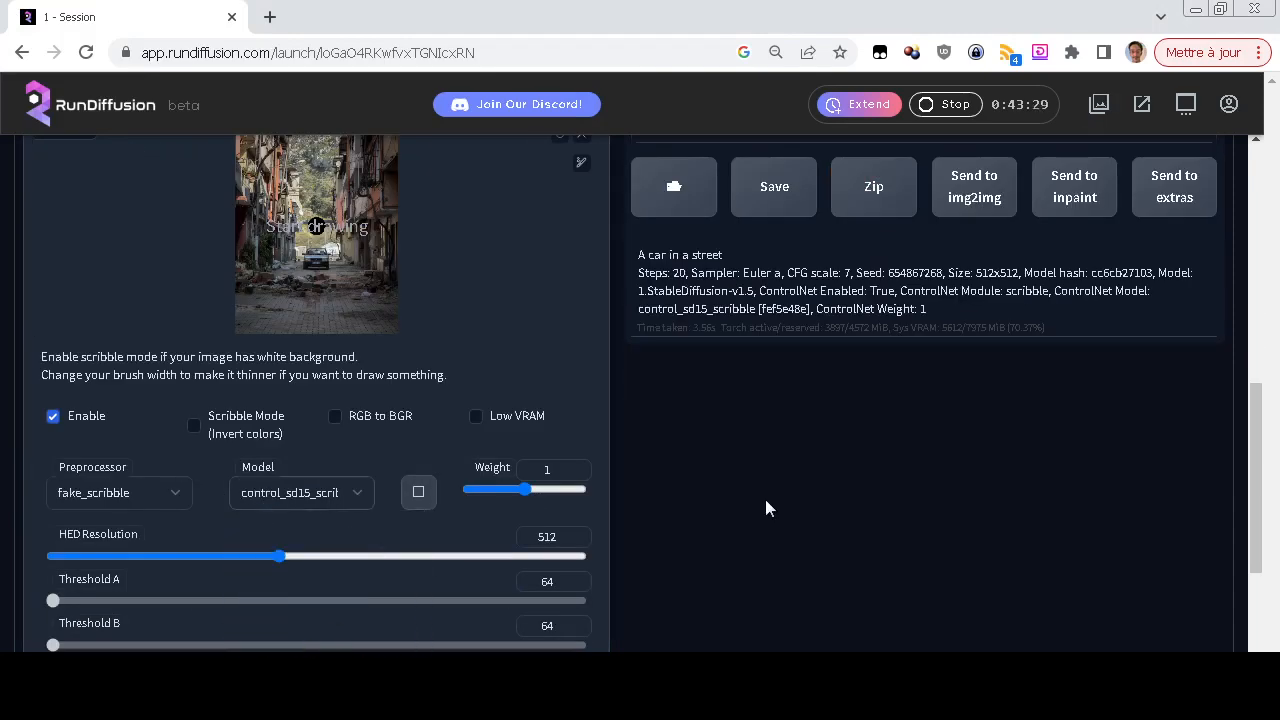
{"action": "scroll", "coordinate": [765, 509], "scroll_direction": "up", "scroll_amount": 10}
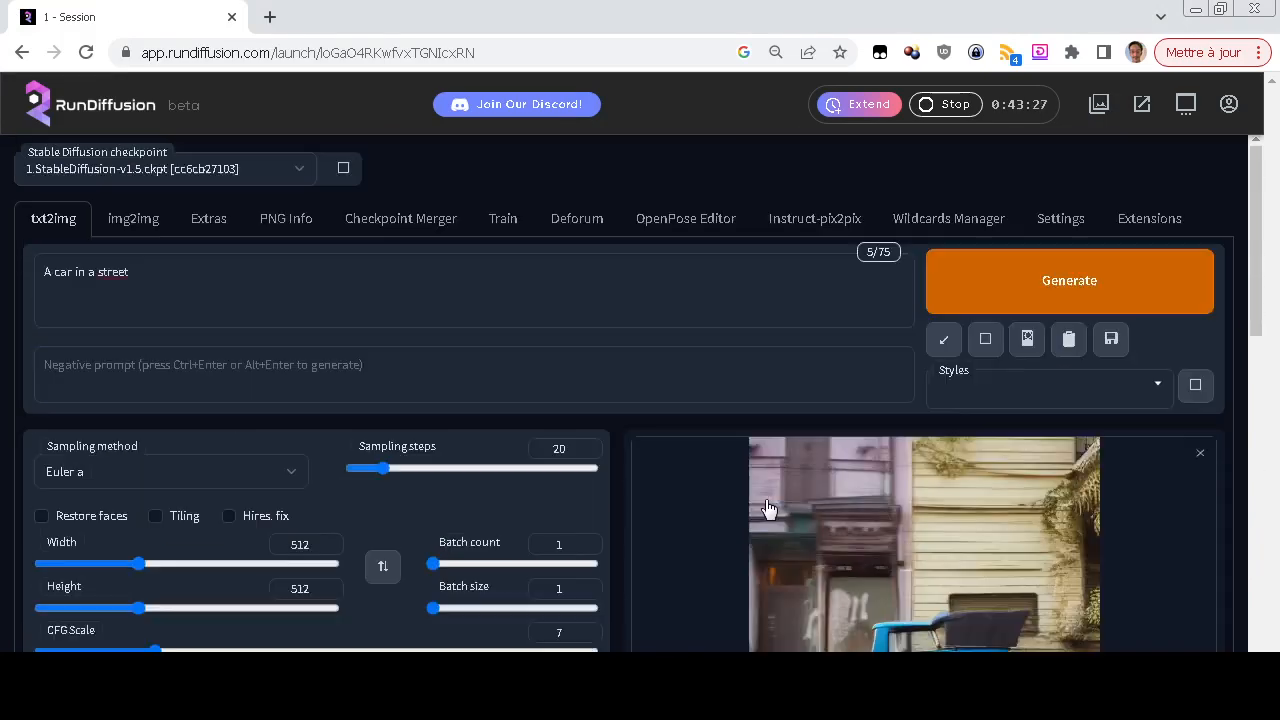
{"action": "key", "text": "ctrl+Return"}
{"action": "scroll", "coordinate": [698, 504], "scroll_direction": "down", "scroll_amount": 2}
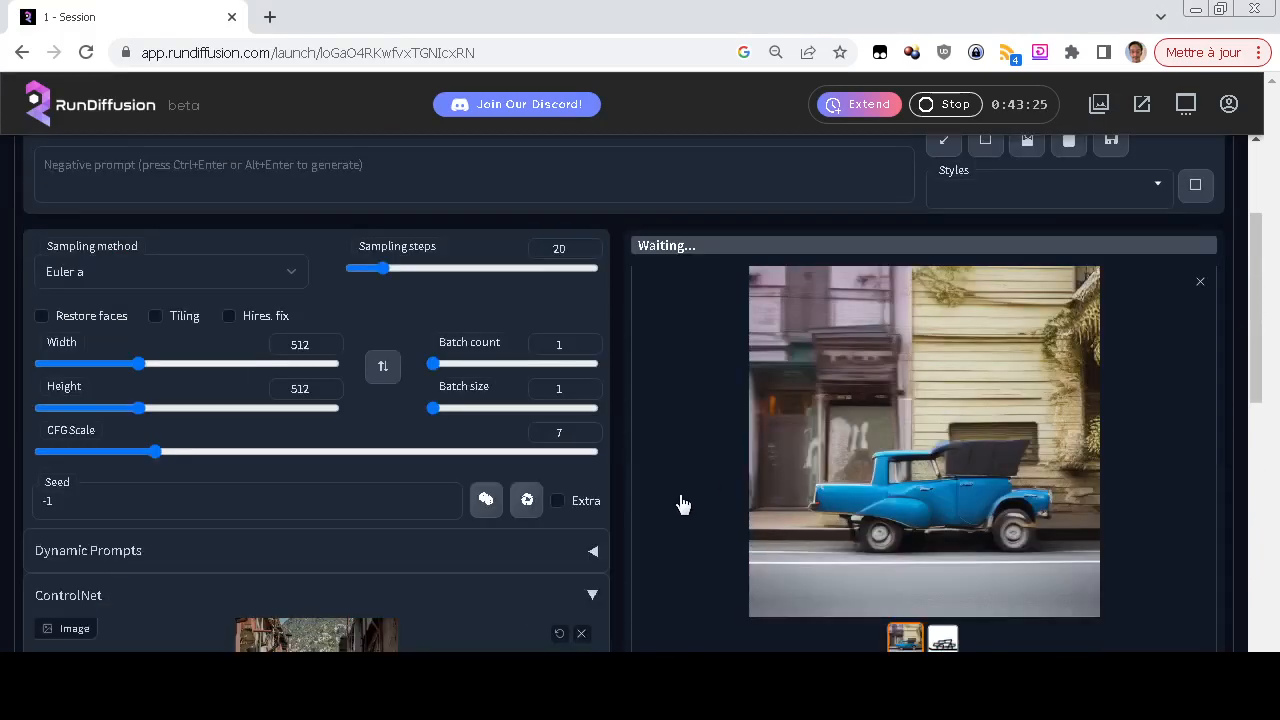
{"action": "scroll", "coordinate": [680, 506], "scroll_direction": "down", "scroll_amount": 3}
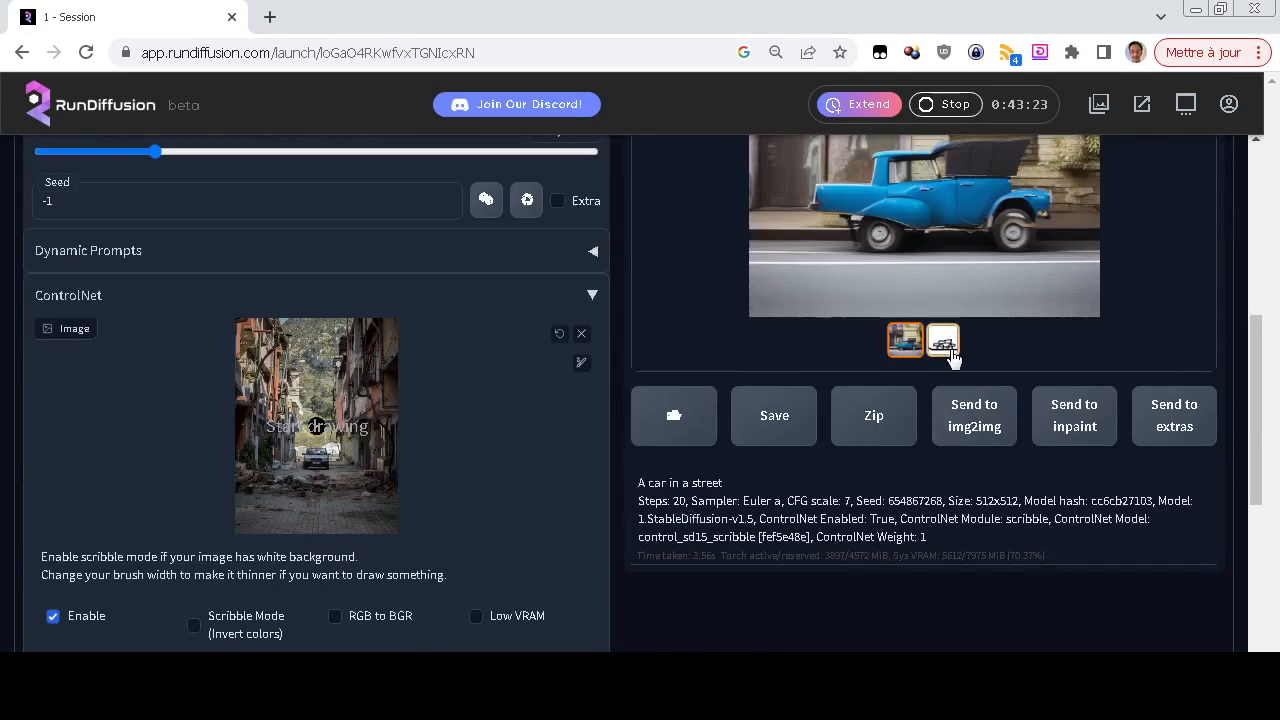
{"action": "left_click", "coordinate": [944, 342]}
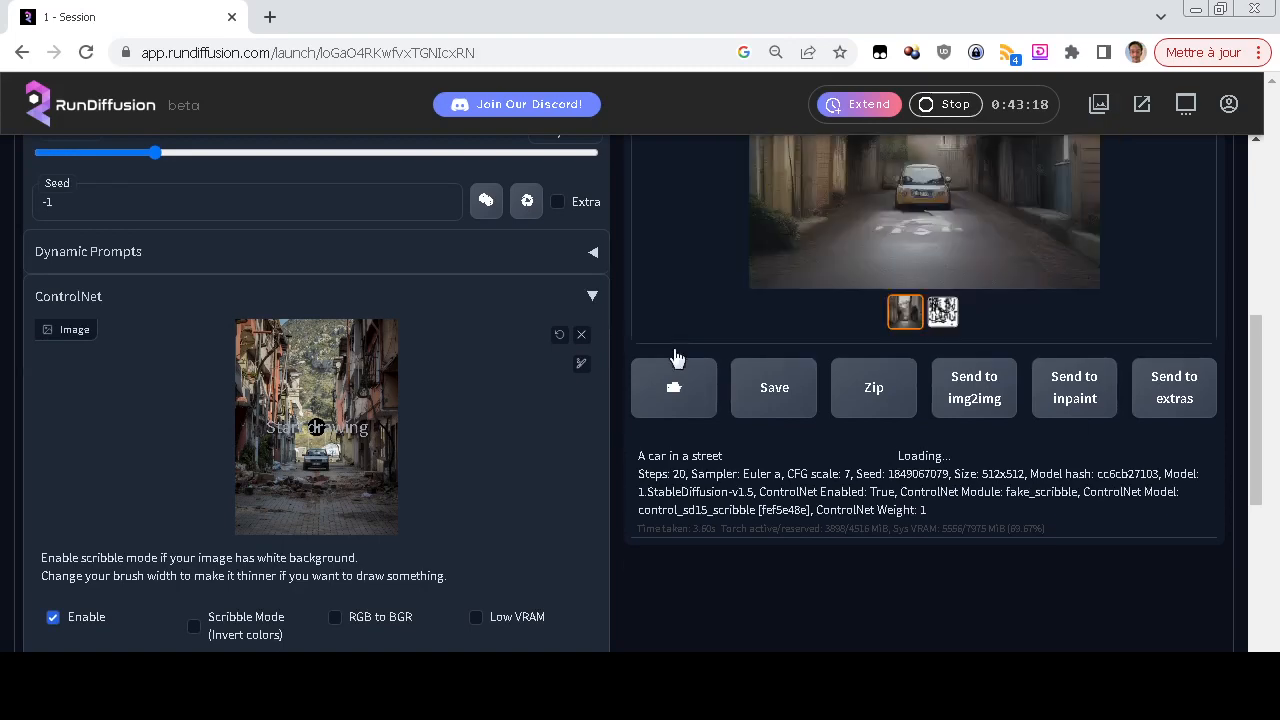
Switch between the fake scribble map and the generated street image in the output gallery to compare them
{"action": "scroll", "coordinate": [674, 352], "scroll_direction": "up", "scroll_amount": 5}
{"action": "scroll", "coordinate": [676, 349], "scroll_direction": "down", "scroll_amount": 2}
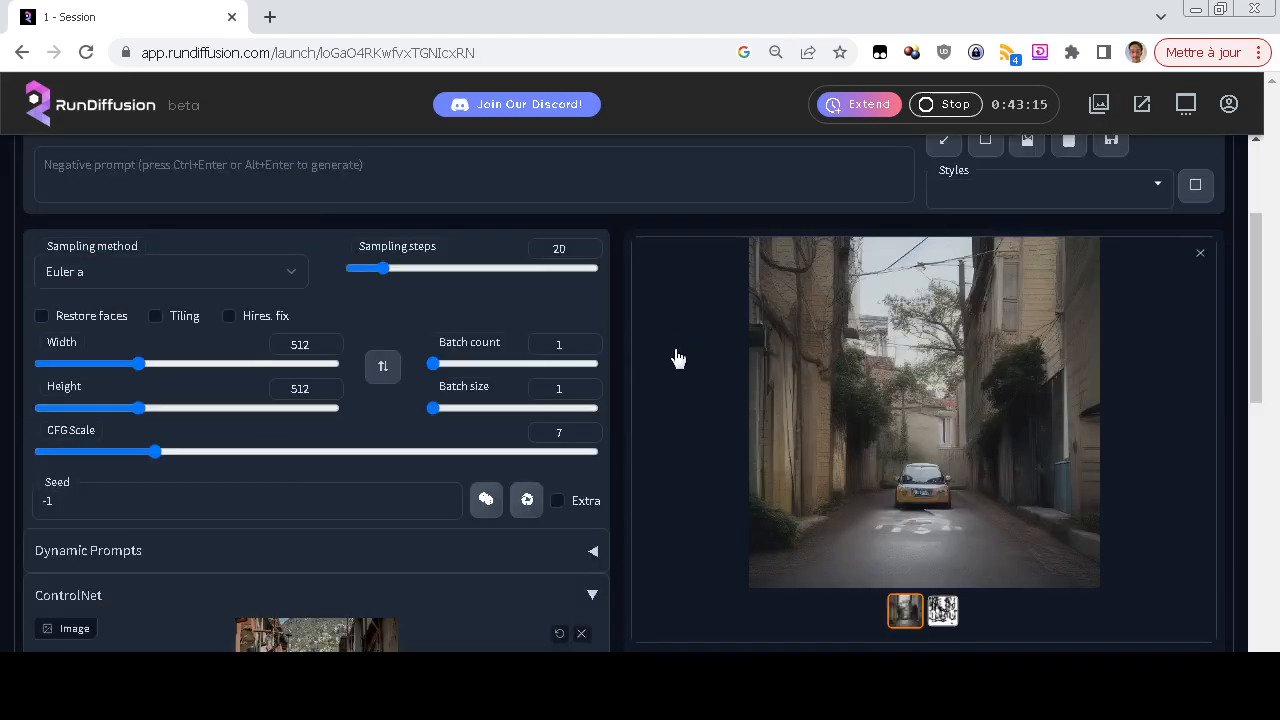
{"action": "left_click", "coordinate": [943, 611]}
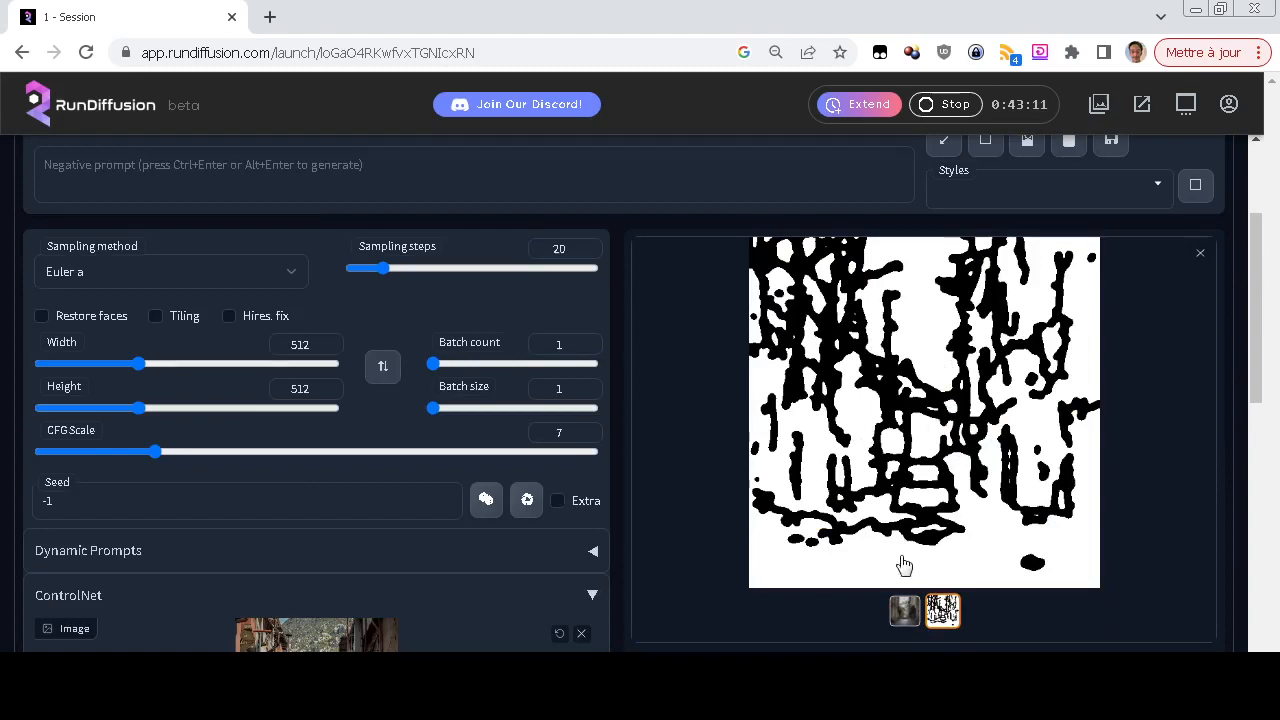
{"action": "left_click", "coordinate": [905, 610]}
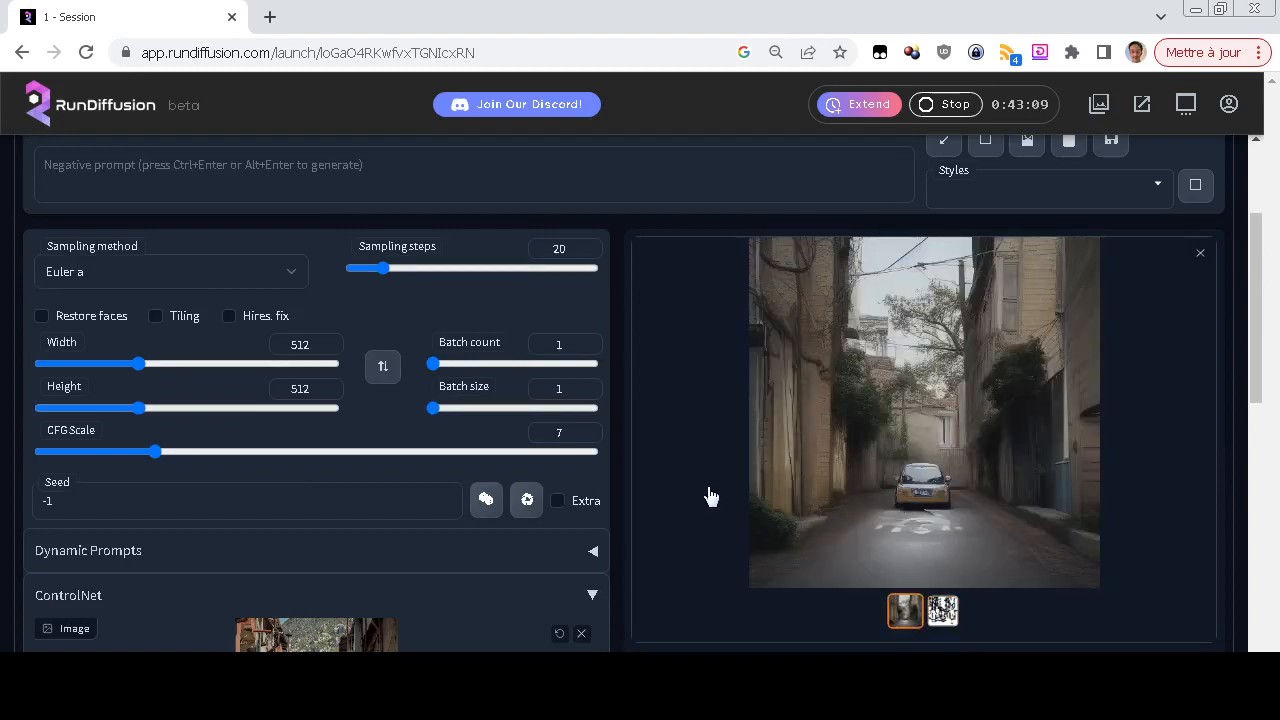
{"action": "scroll", "coordinate": [905, 470], "scroll_direction": "down", "scroll_amount": 2}
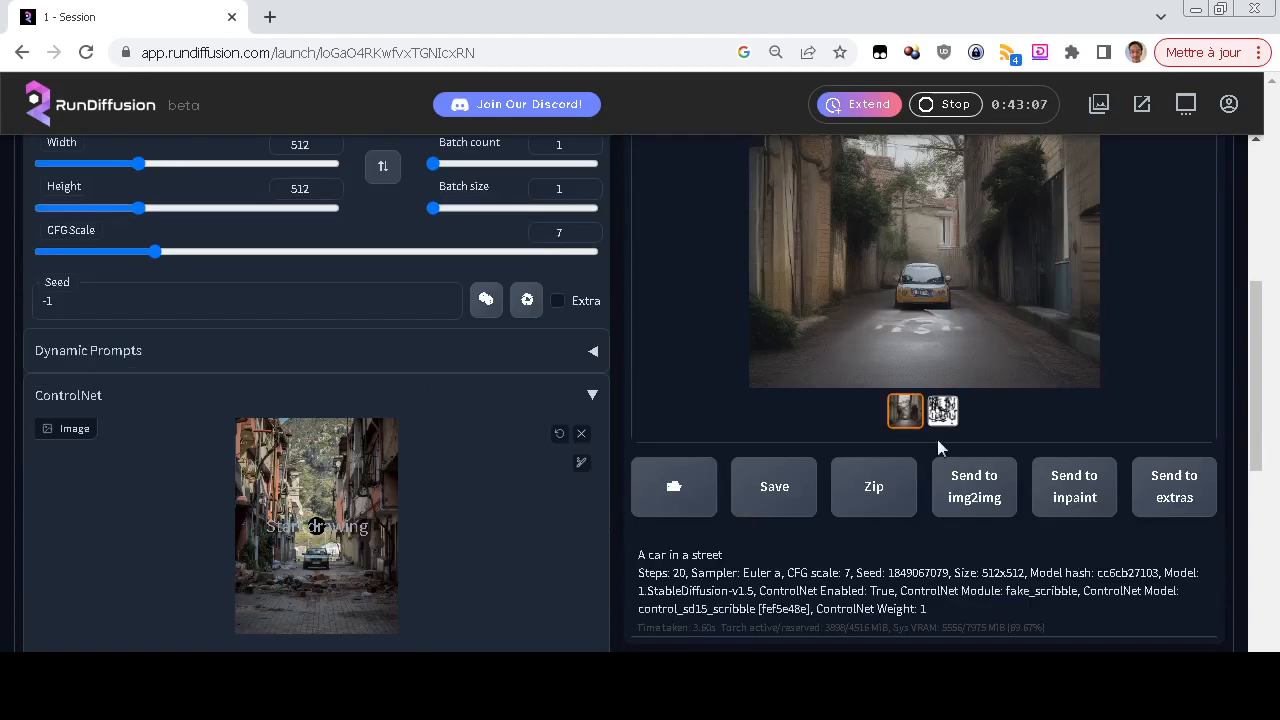
{"action": "left_click", "coordinate": [940, 413]}
{"action": "left_click", "coordinate": [905, 410]}
{"action": "scroll", "coordinate": [702, 440], "scroll_direction": "up", "scroll_amount": 3}
{"action": "scroll", "coordinate": [704, 446], "scroll_direction": "up", "scroll_amount": 1}
{"action": "scroll", "coordinate": [2, 400], "scroll_direction": "down", "scroll_amount": 7}
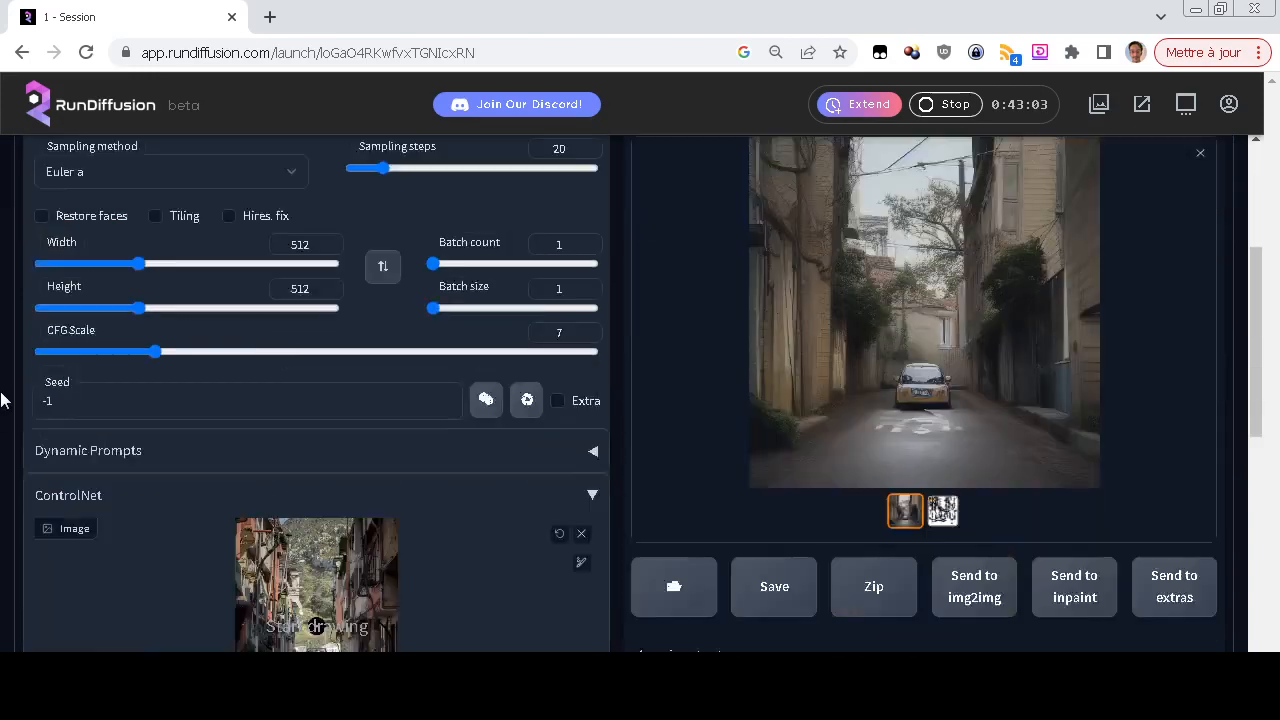
Set the ControlNet preprocessor to segmentation and the model to control_sd15_seg
{"action": "scroll", "coordinate": [2, 400], "scroll_direction": "down", "scroll_amount": 1}
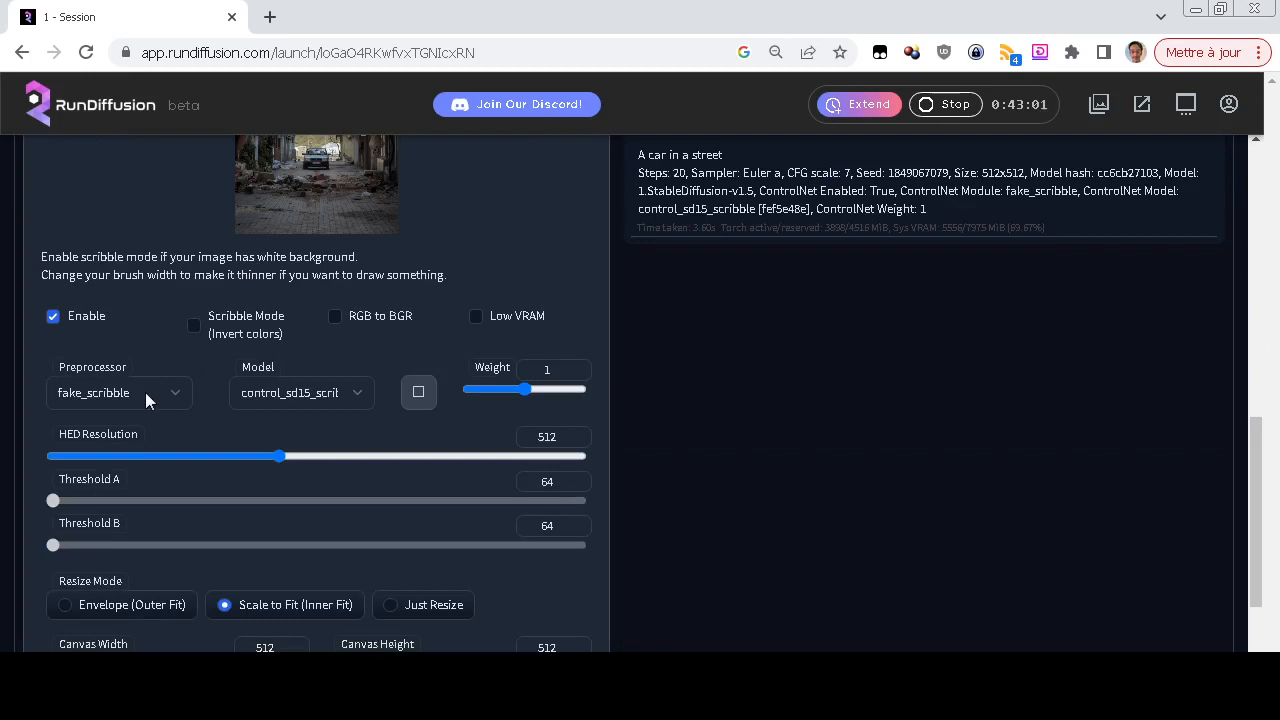
{"action": "left_click", "coordinate": [145, 392]}
{"action": "left_click", "coordinate": [140, 601]}
{"action": "left_click", "coordinate": [334, 392]}
{"action": "left_click", "coordinate": [326, 567]}
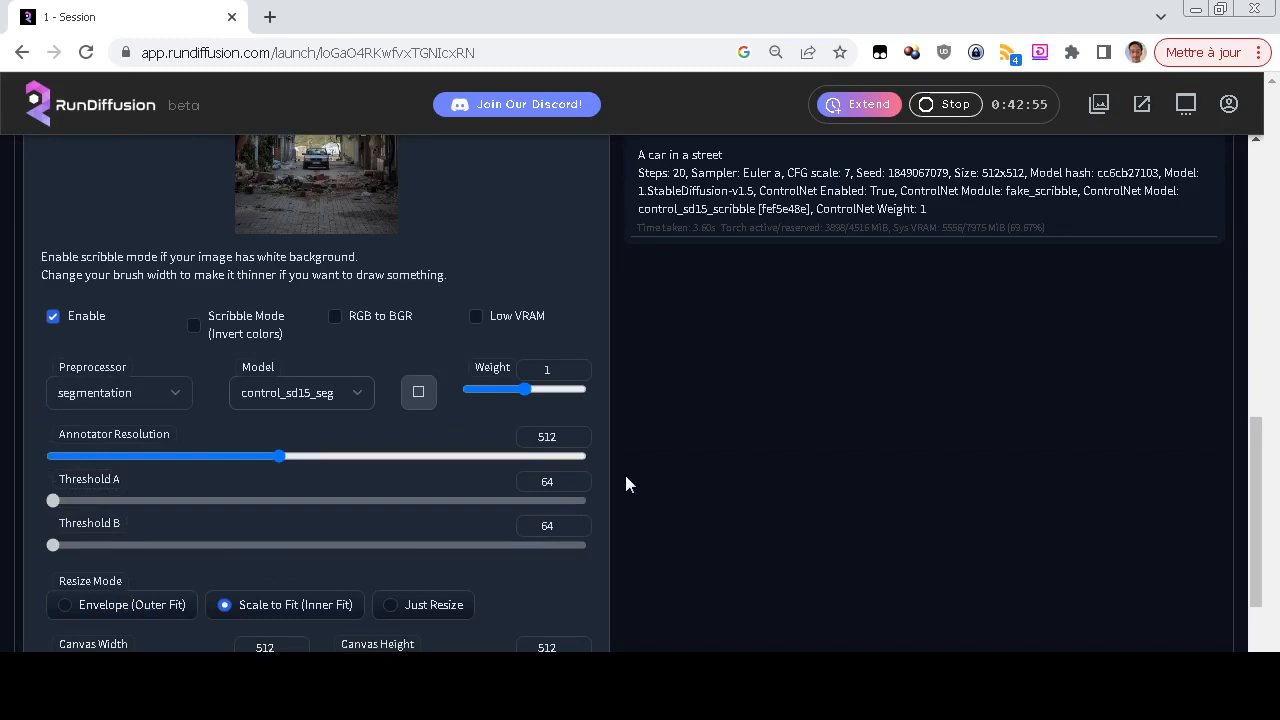
Generate a new "A car in a street" image from the street photo with the segmentation settings
{"action": "scroll", "coordinate": [624, 471], "scroll_direction": "up", "scroll_amount": 7}
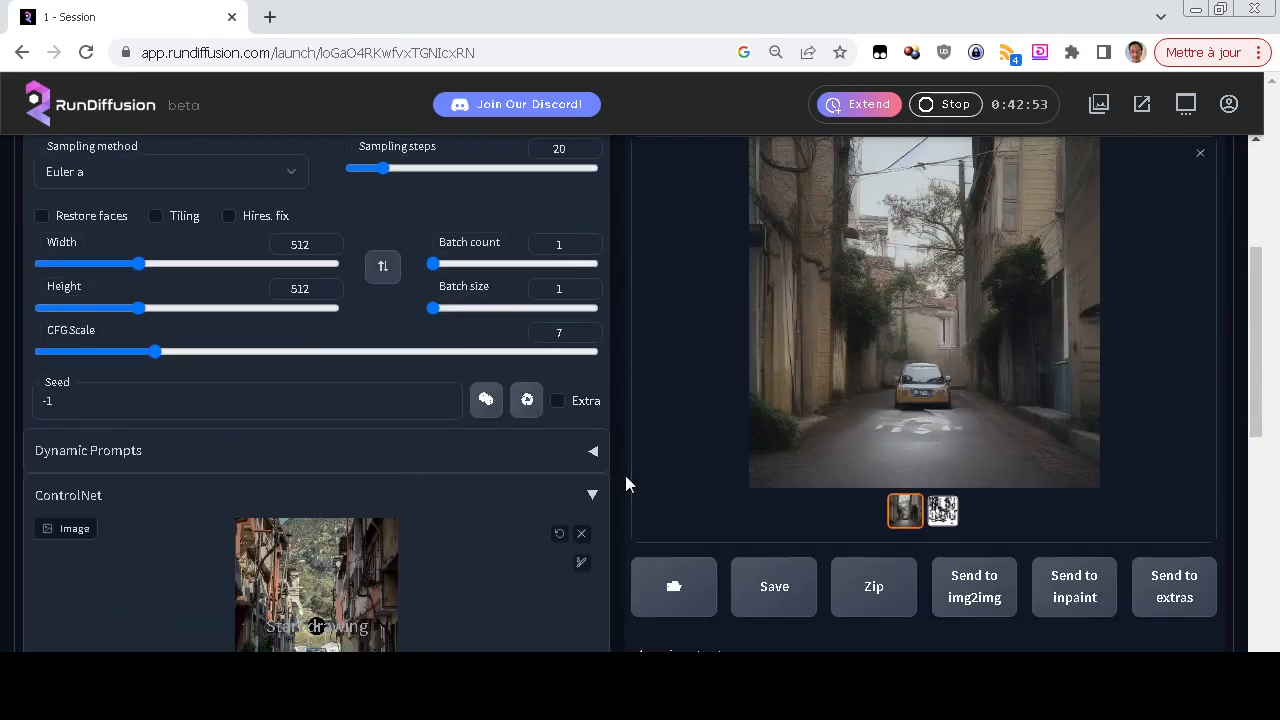
{"action": "scroll", "coordinate": [625, 484], "scroll_direction": "down", "scroll_amount": 2}
{"action": "scroll", "coordinate": [625, 484], "scroll_direction": "up", "scroll_amount": 3}
{"action": "left_click", "coordinate": [1037, 297]}
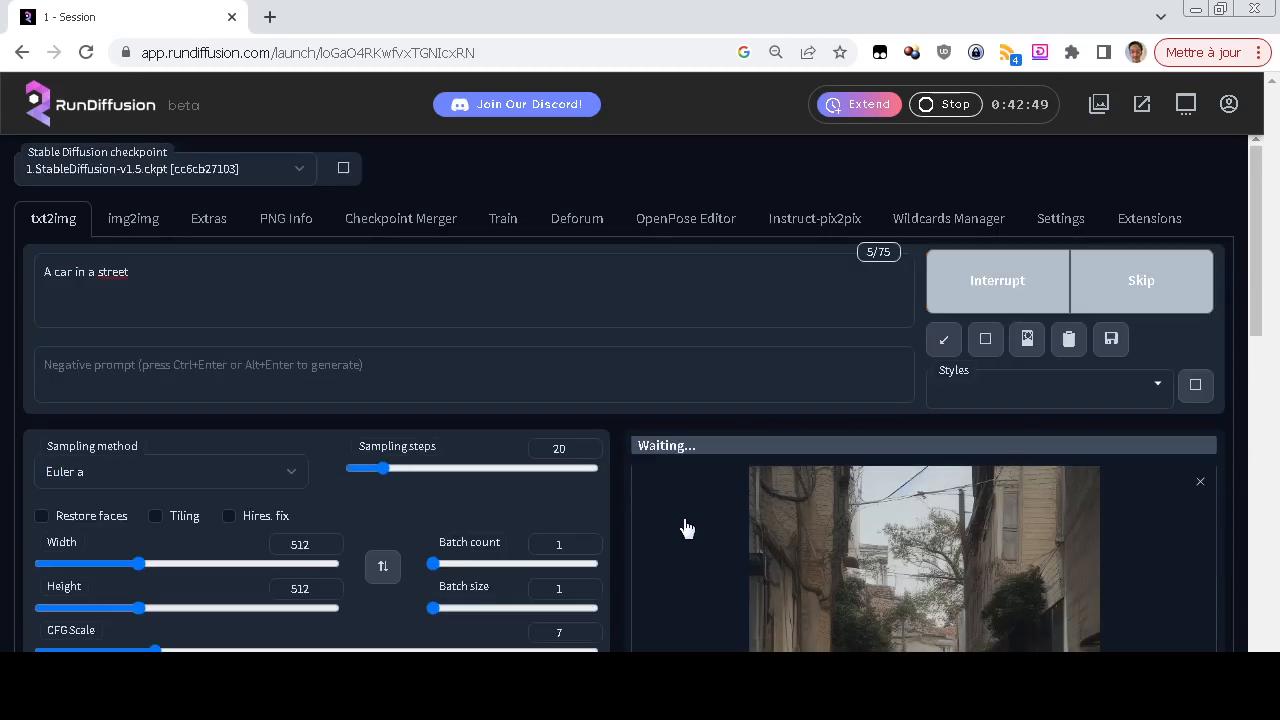
{"action": "scroll", "coordinate": [686, 529], "scroll_direction": "down", "scroll_amount": 2}
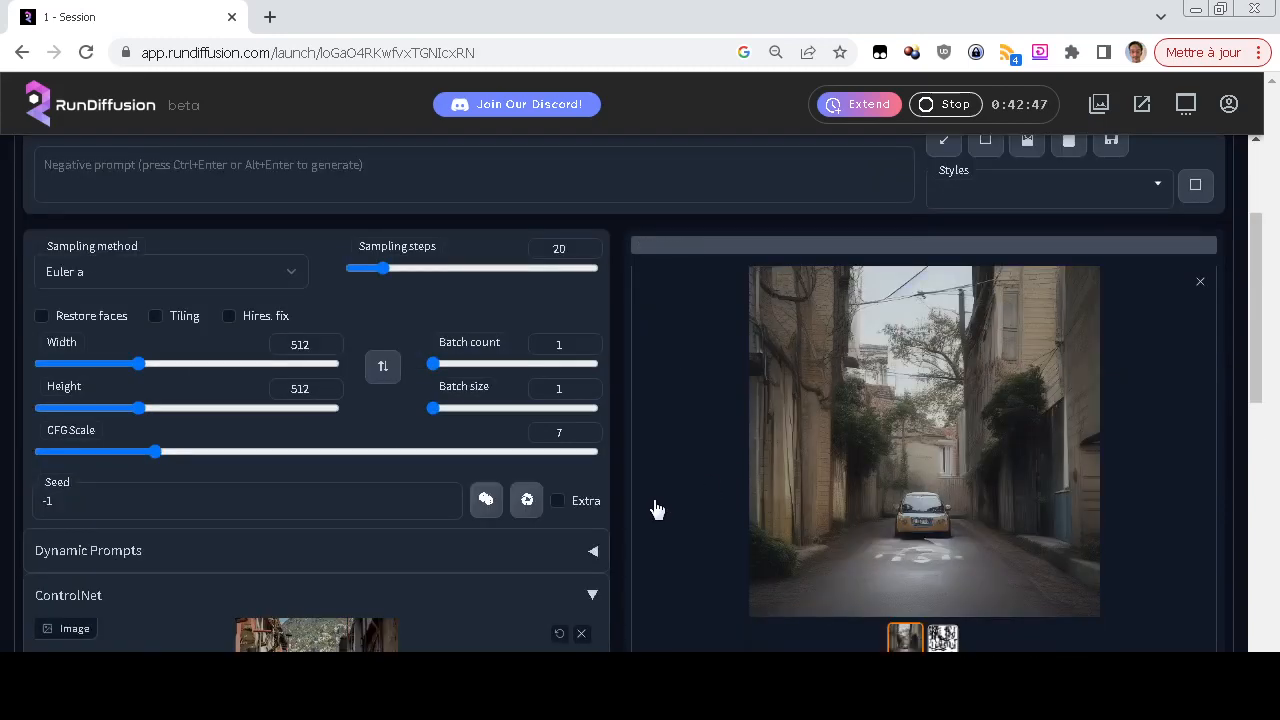
{"action": "scroll", "coordinate": [655, 510], "scroll_direction": "down", "scroll_amount": 2}
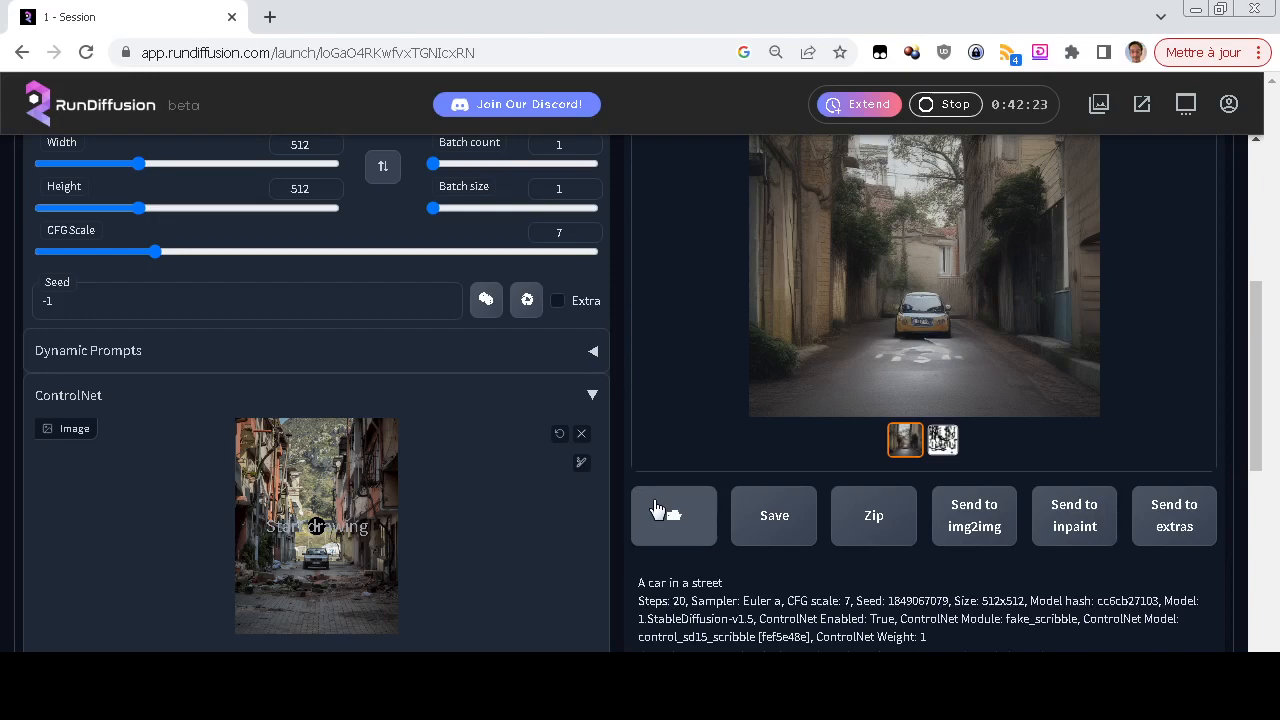
{"action": "scroll", "coordinate": [670, 429], "scroll_direction": "up", "scroll_amount": 3}
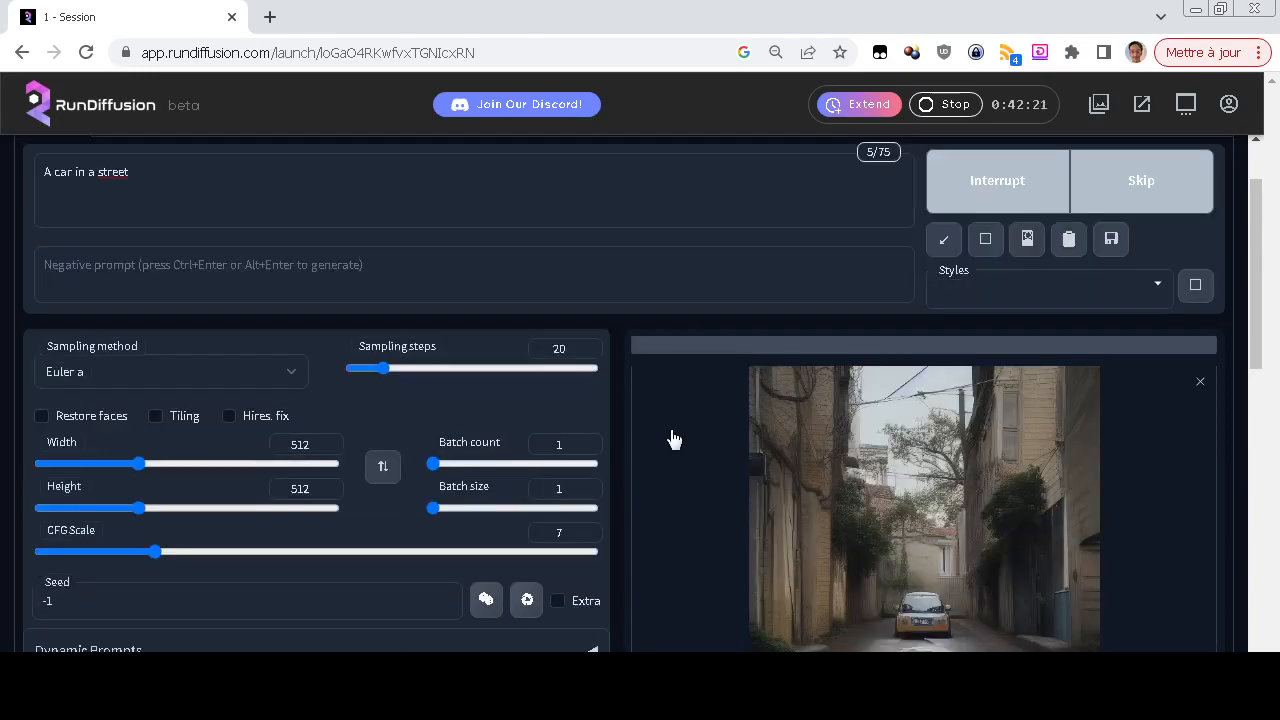
{"action": "scroll", "coordinate": [674, 440], "scroll_direction": "down", "scroll_amount": 2}
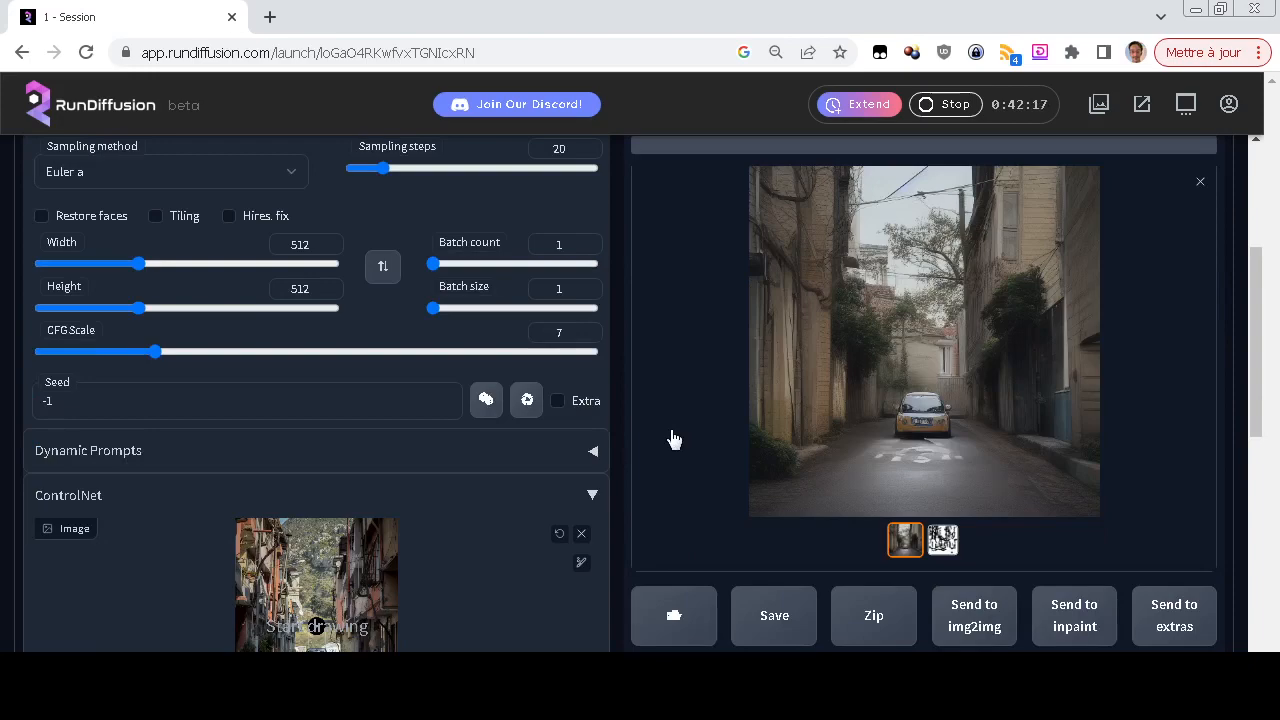
{"action": "scroll", "coordinate": [674, 440], "scroll_direction": "up", "scroll_amount": 2}
{"action": "scroll", "coordinate": [672, 438], "scroll_direction": "down", "scroll_amount": 3}
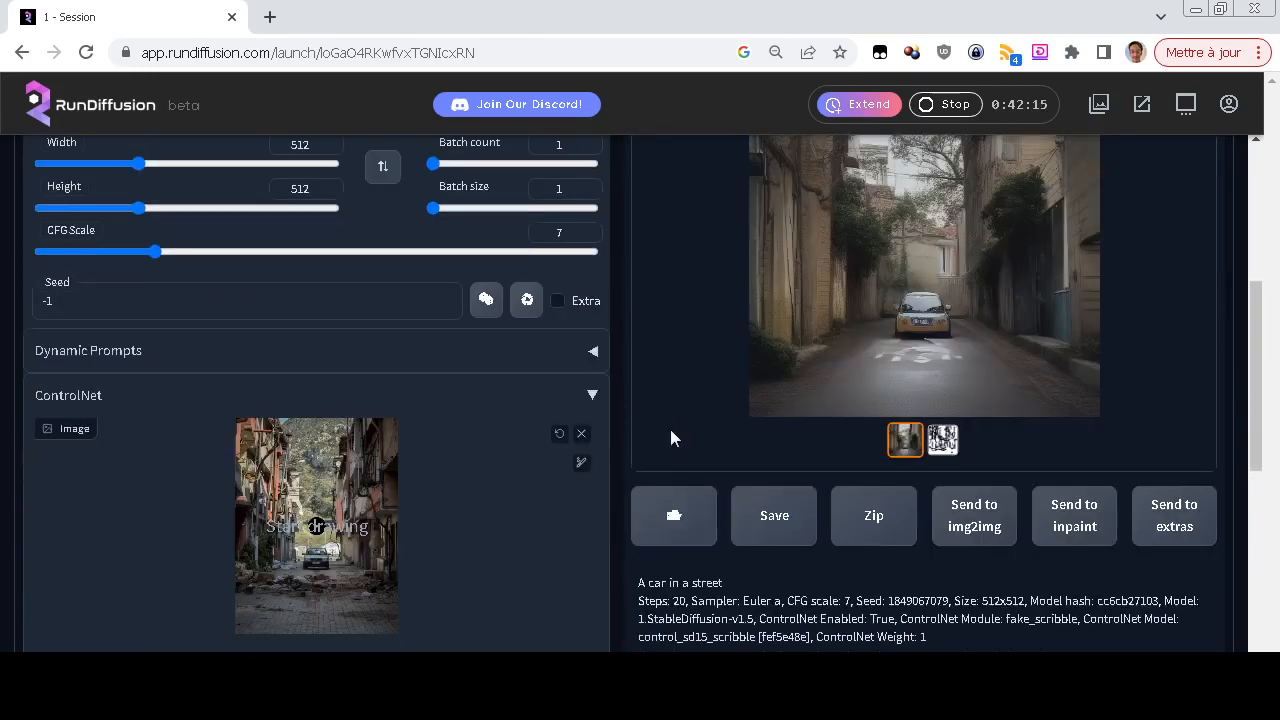
{"action": "scroll", "coordinate": [671, 438], "scroll_direction": "down", "scroll_amount": 3}
{"action": "scroll", "coordinate": [670, 438], "scroll_direction": "down", "scroll_amount": 2}
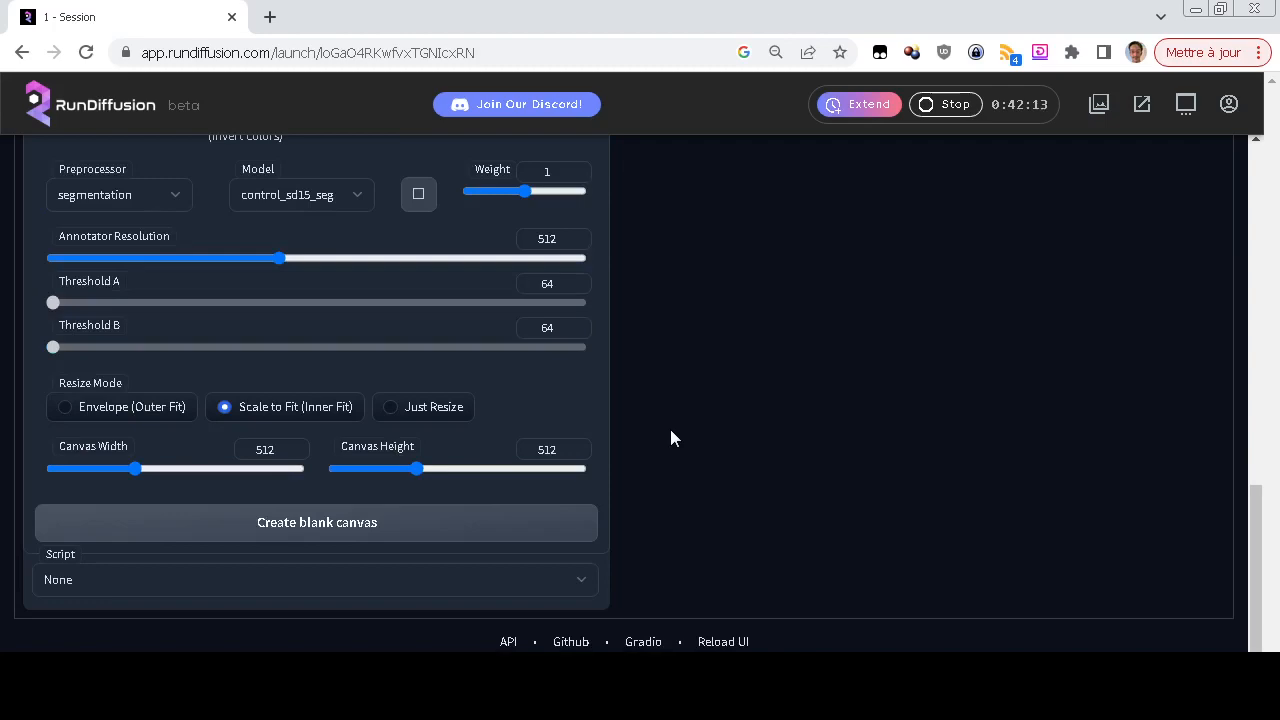
{"action": "scroll", "coordinate": [670, 438], "scroll_direction": "up", "scroll_amount": 1}
{"action": "scroll", "coordinate": [670, 438], "scroll_direction": "down", "scroll_amount": 1}
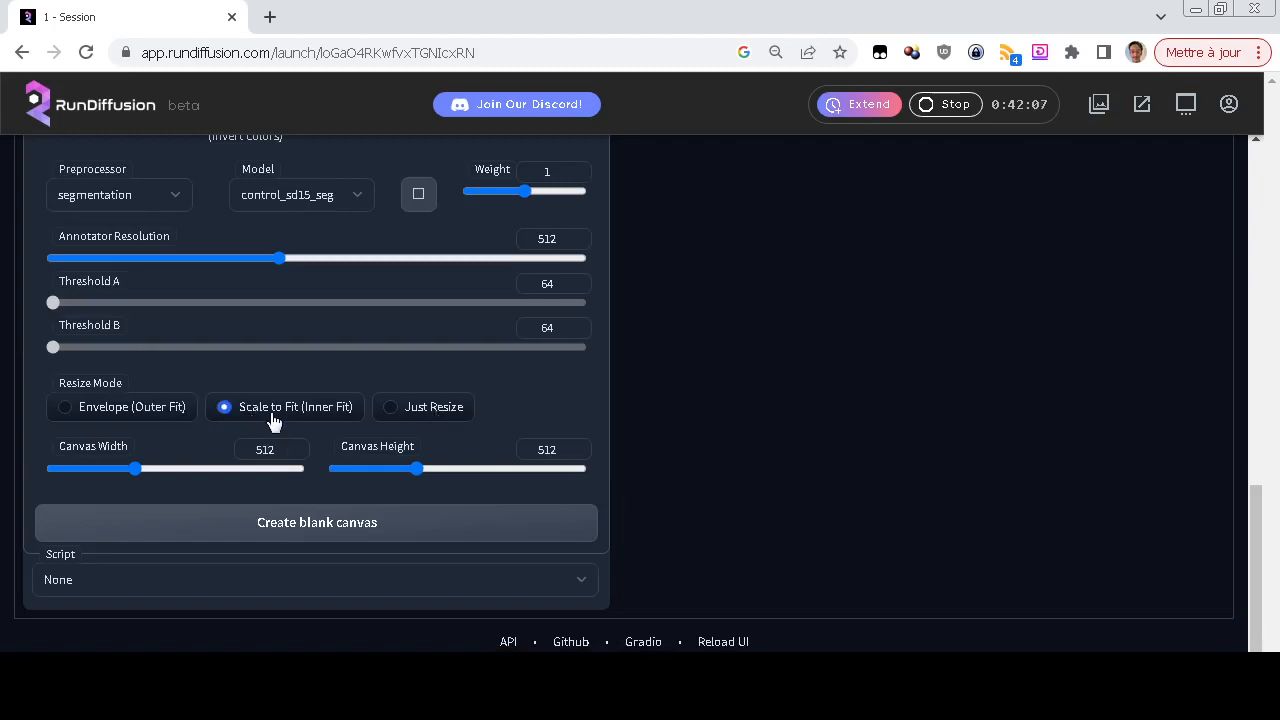
Examine the colour-coded segmentation map in the output gallery, and return to the generated car image to compare it
{"action": "scroll", "coordinate": [683, 430], "scroll_direction": "up", "scroll_amount": 10}
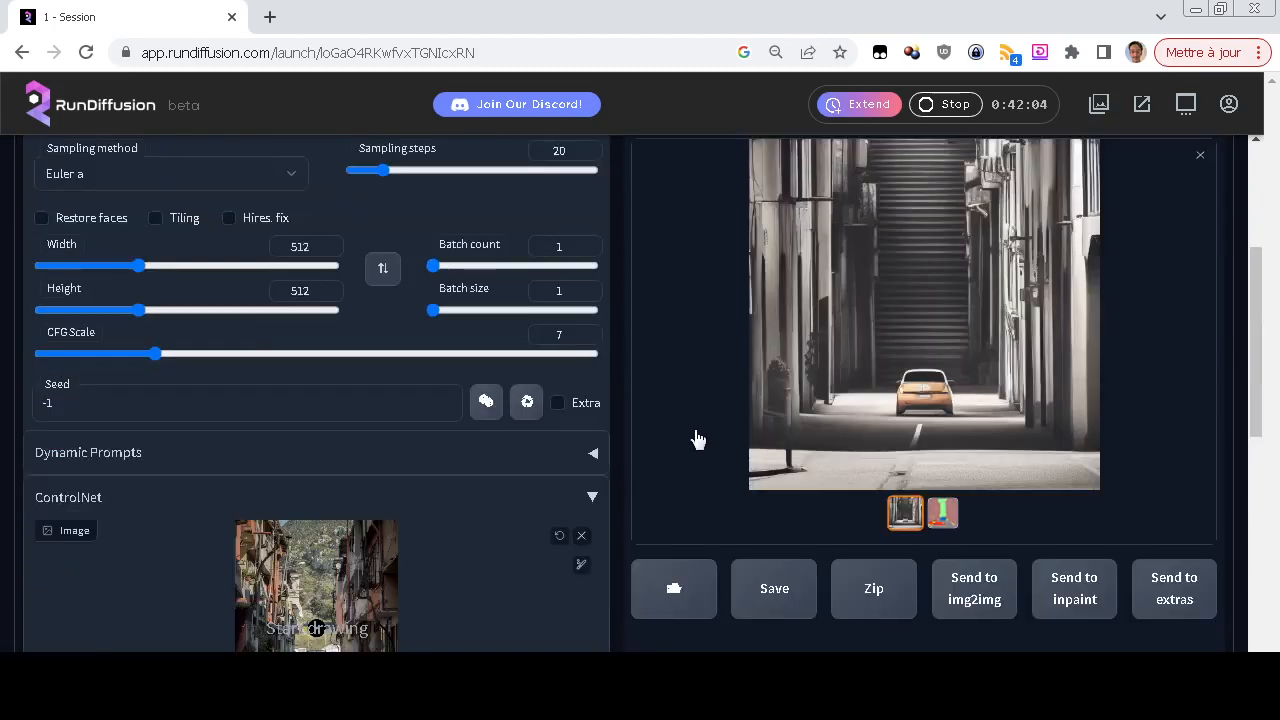
{"action": "left_click", "coordinate": [942, 513]}
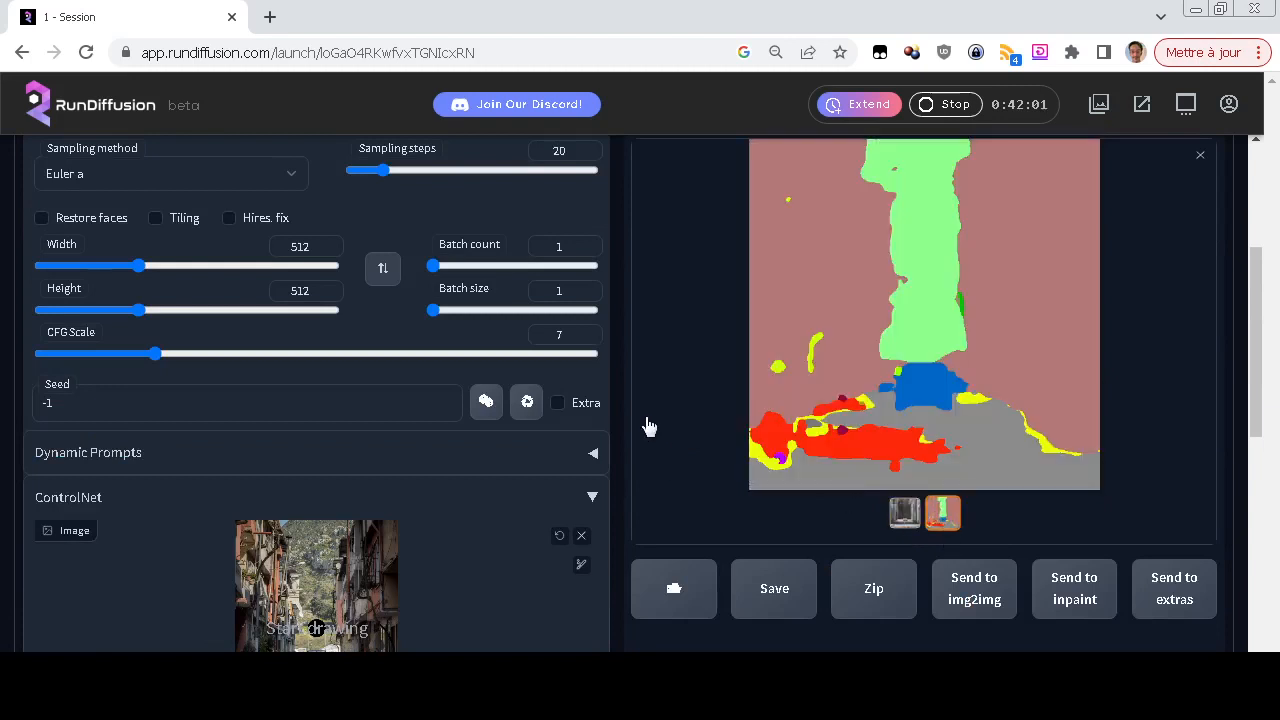
{"action": "scroll", "coordinate": [646, 426], "scroll_direction": "up", "scroll_amount": 1}
{"action": "scroll", "coordinate": [660, 437], "scroll_direction": "down", "scroll_amount": 1}
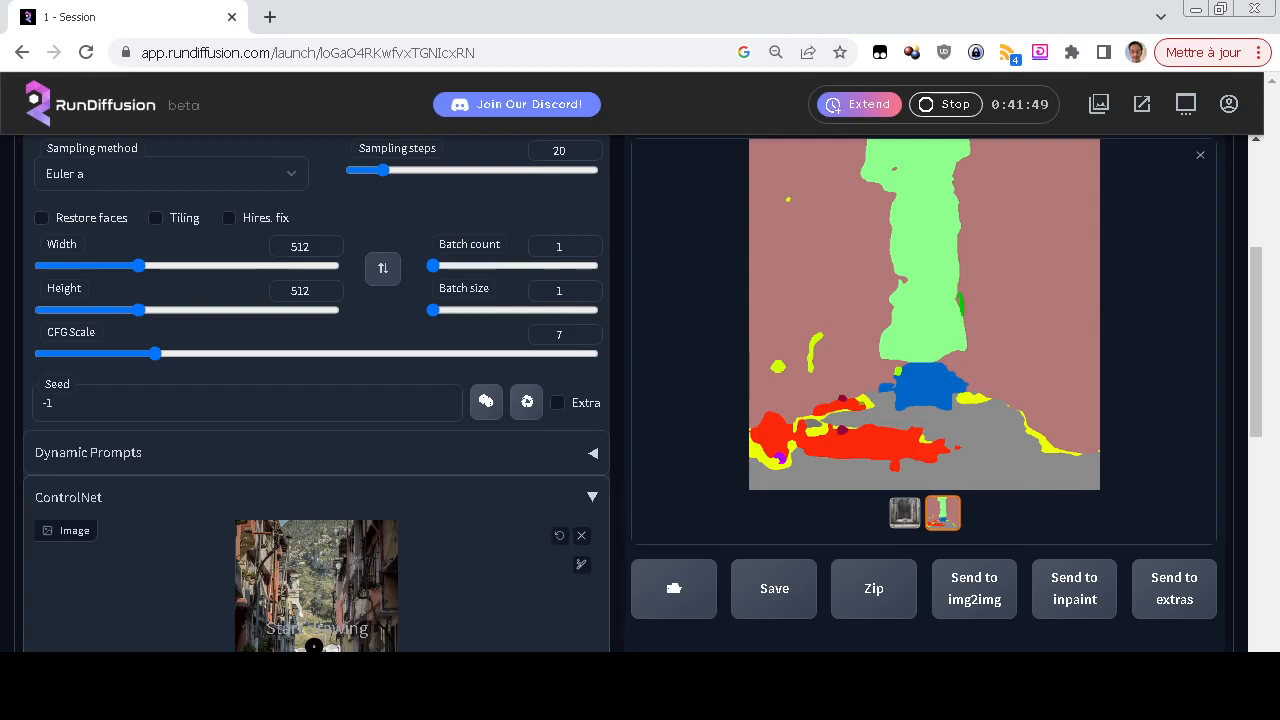
{"action": "scroll", "coordinate": [314, 642], "scroll_direction": "down", "scroll_amount": 1}
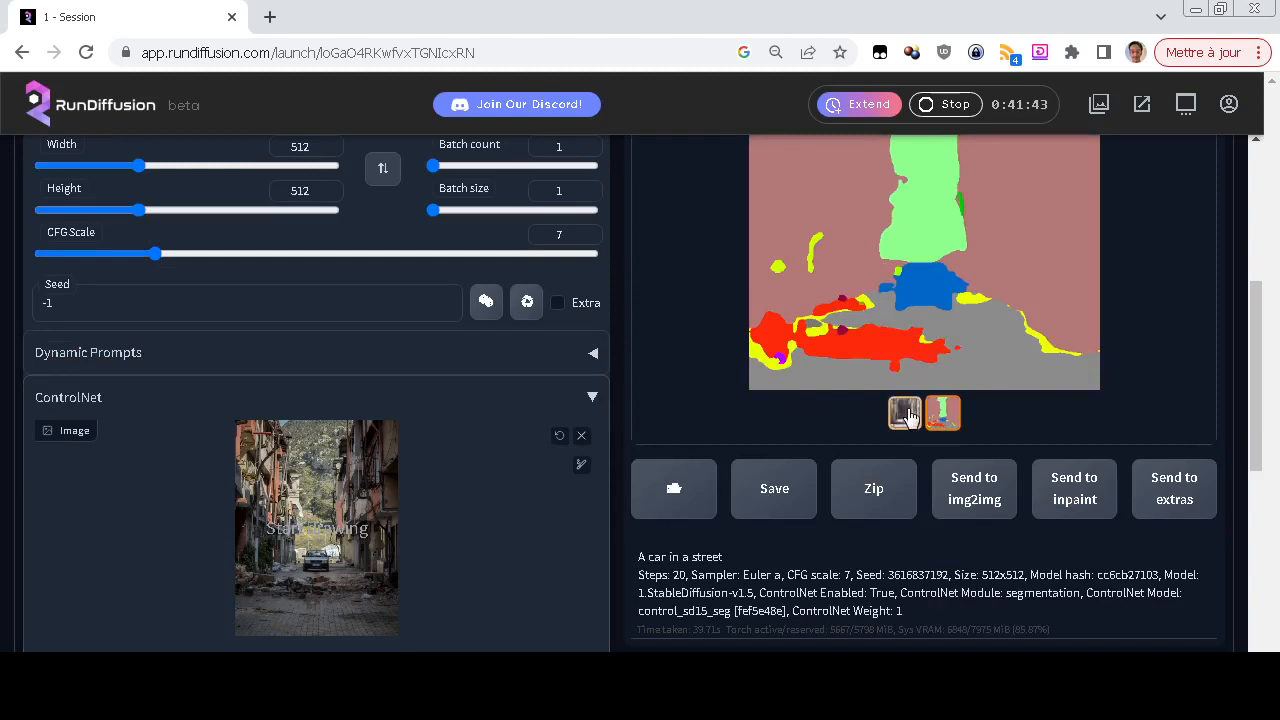
{"action": "scroll", "coordinate": [680, 397], "scroll_direction": "up", "scroll_amount": 2}
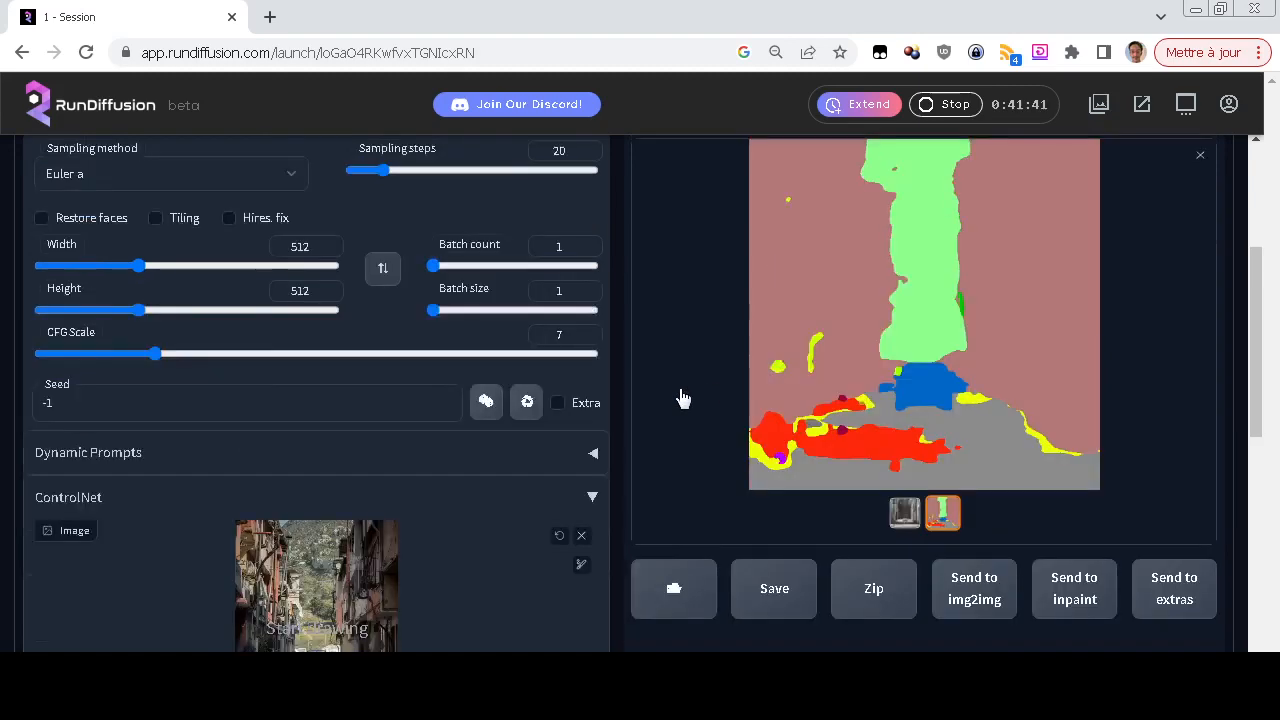
{"action": "scroll", "coordinate": [660, 416], "scroll_direction": "down", "scroll_amount": 2}
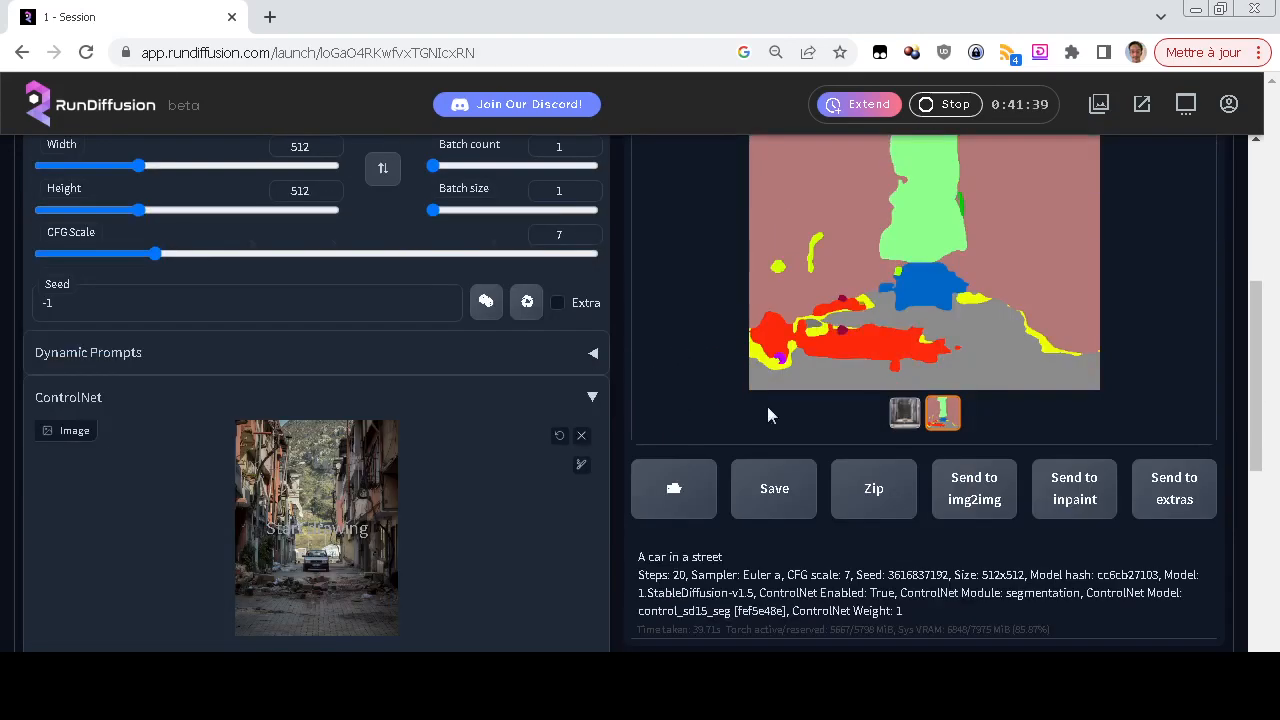
{"action": "left_click", "coordinate": [905, 412]}
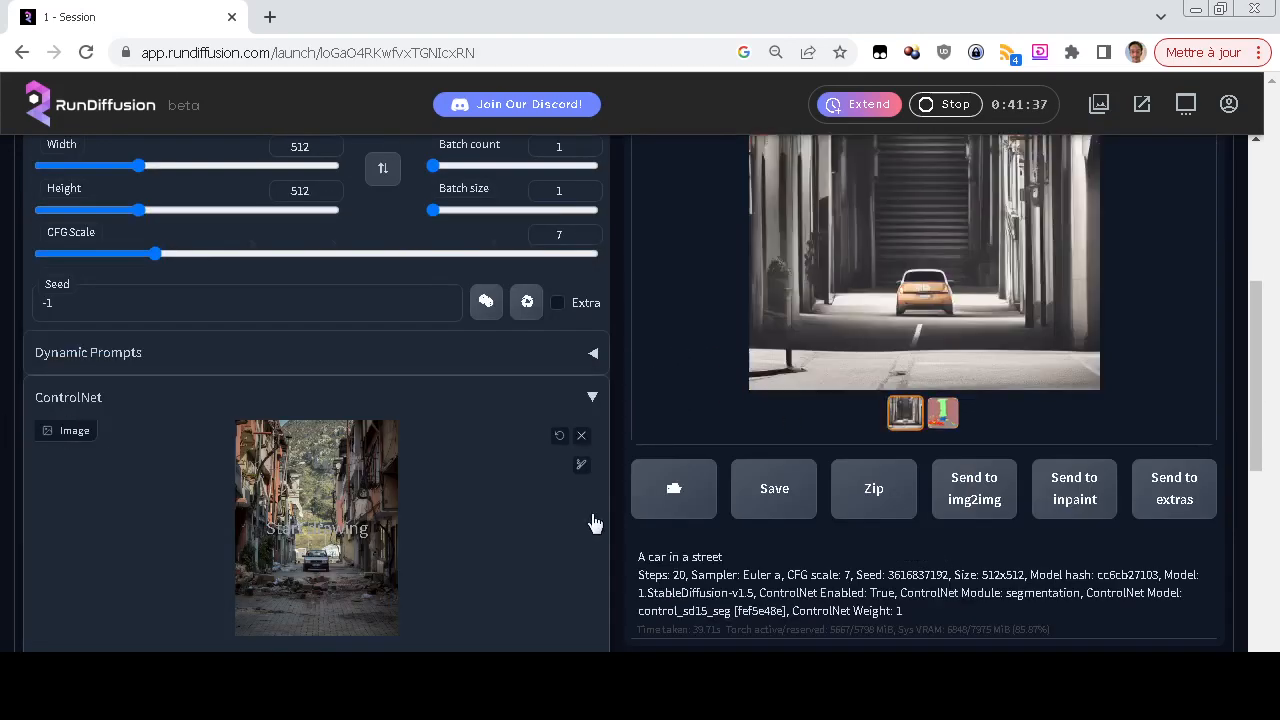
Remove the street photo from ControlNet, and set the preprocessor to openpose with the control_sd15_openpose model
{"action": "left_click", "coordinate": [581, 437]}
{"action": "scroll", "coordinate": [2, 480], "scroll_direction": "down", "scroll_amount": 3}
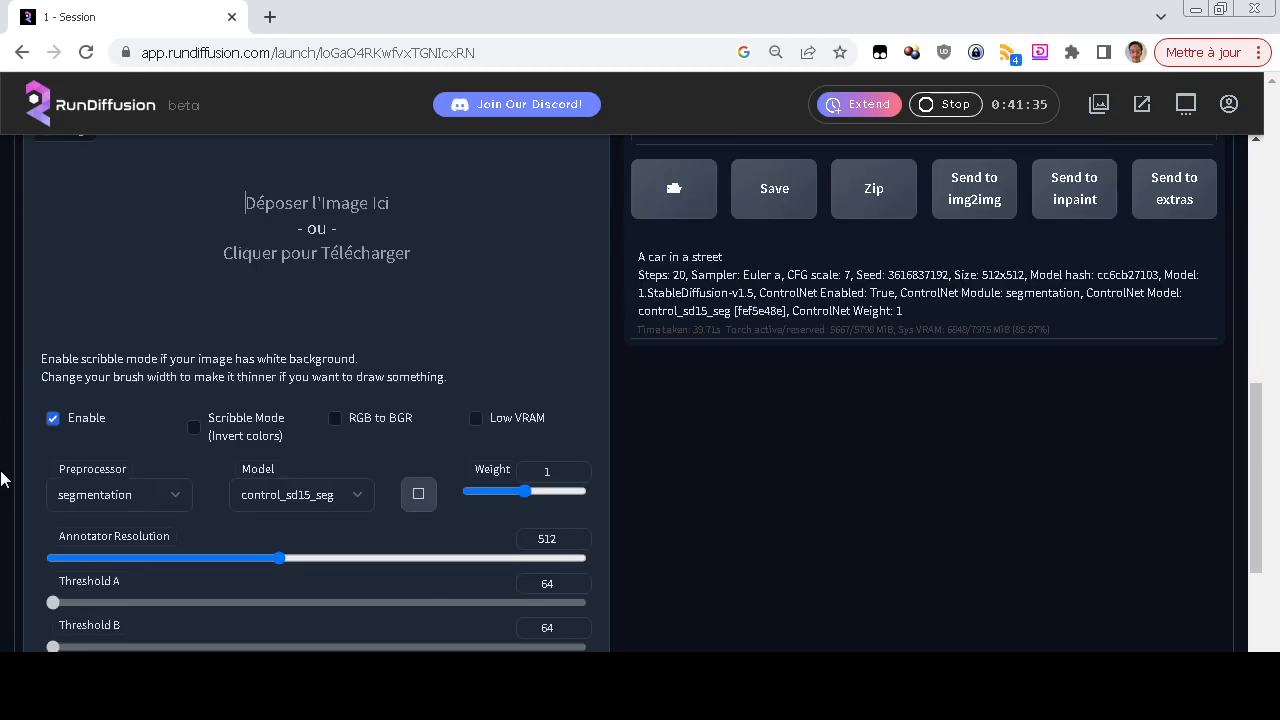
{"action": "scroll", "coordinate": [2, 480], "scroll_direction": "down", "scroll_amount": 1}
{"action": "left_click", "coordinate": [151, 392]}
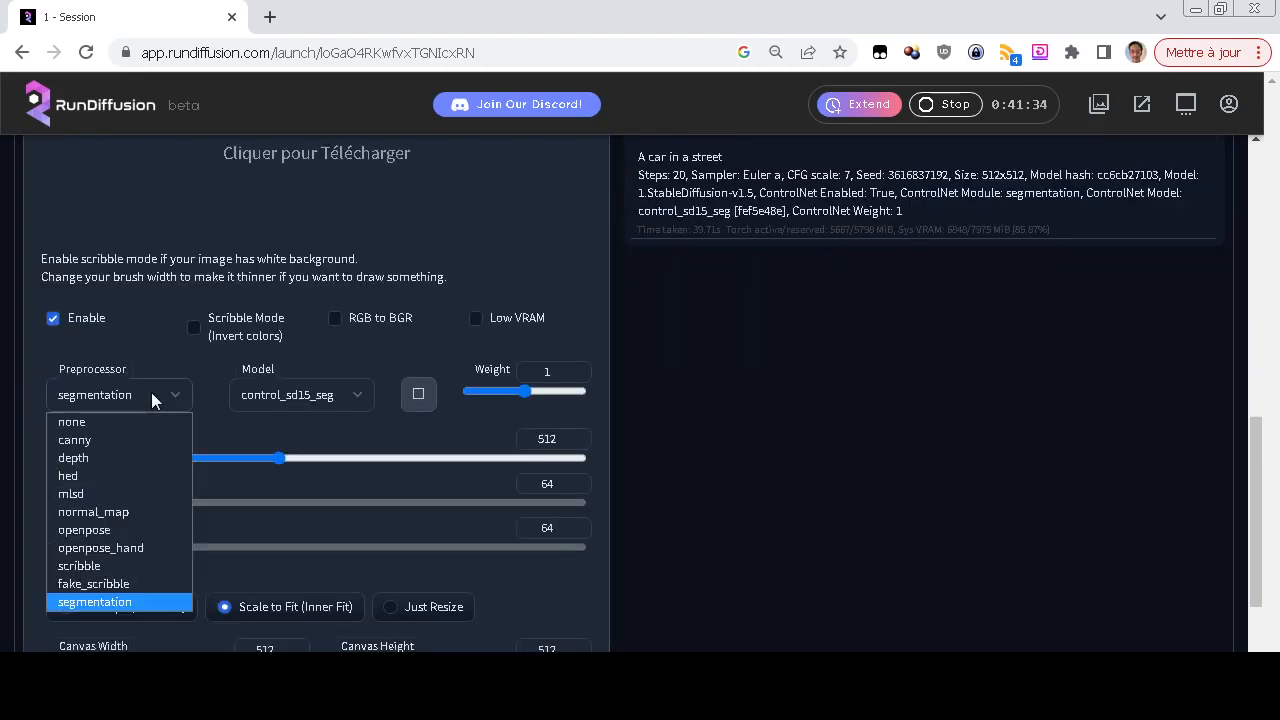
{"action": "left_click", "coordinate": [143, 532]}
{"action": "left_click", "coordinate": [301, 396]}
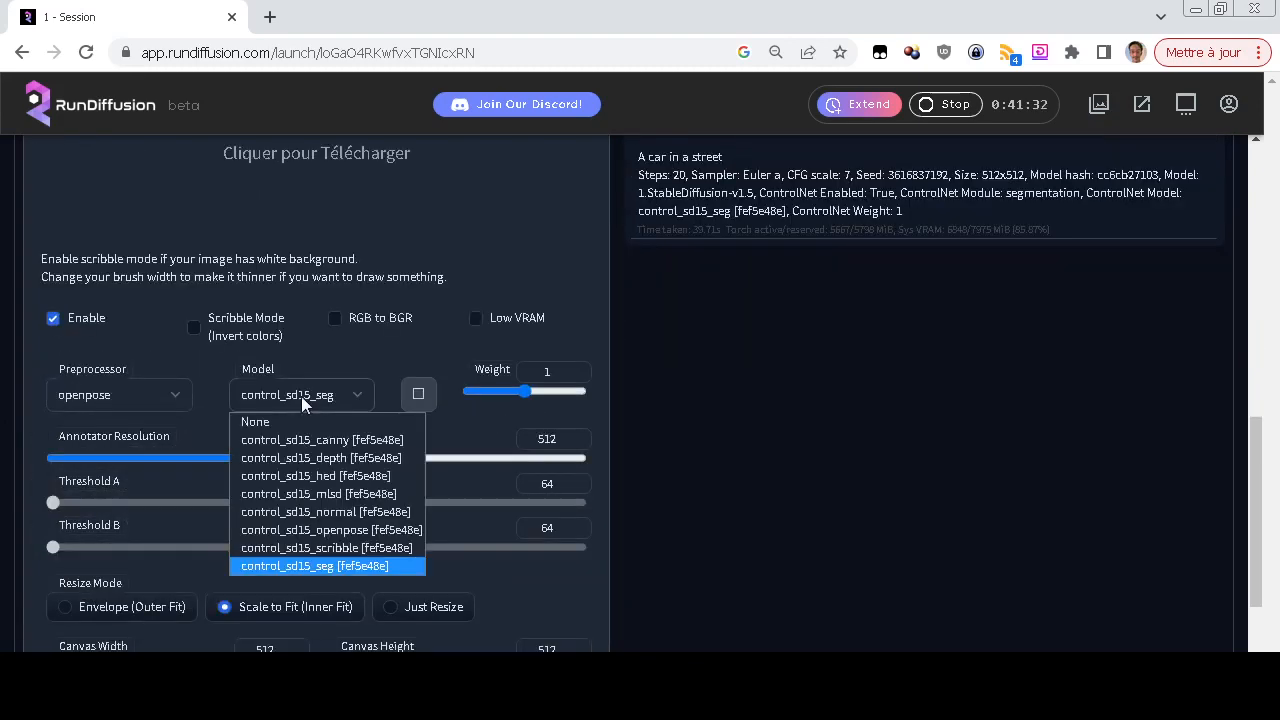
{"action": "left_click", "coordinate": [300, 530]}
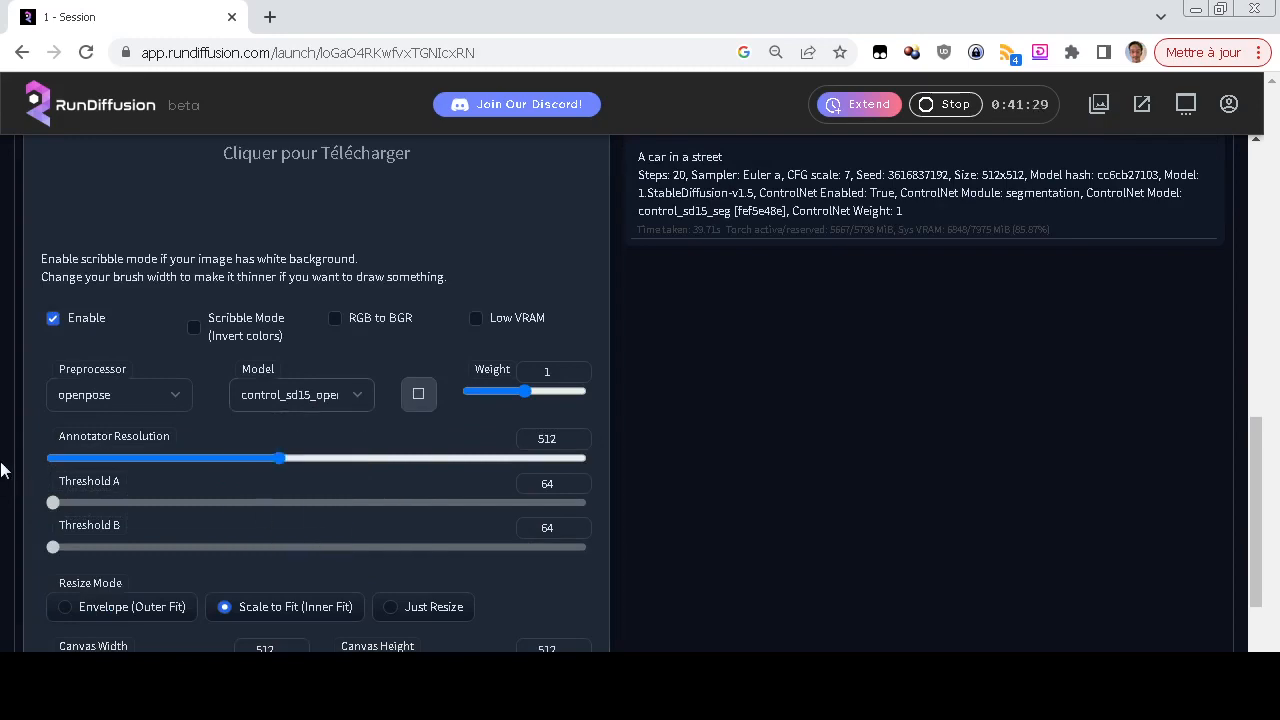
Replace the prompt with "A woman in a park"
{"action": "scroll", "coordinate": [2, 470], "scroll_direction": "up", "scroll_amount": 4}
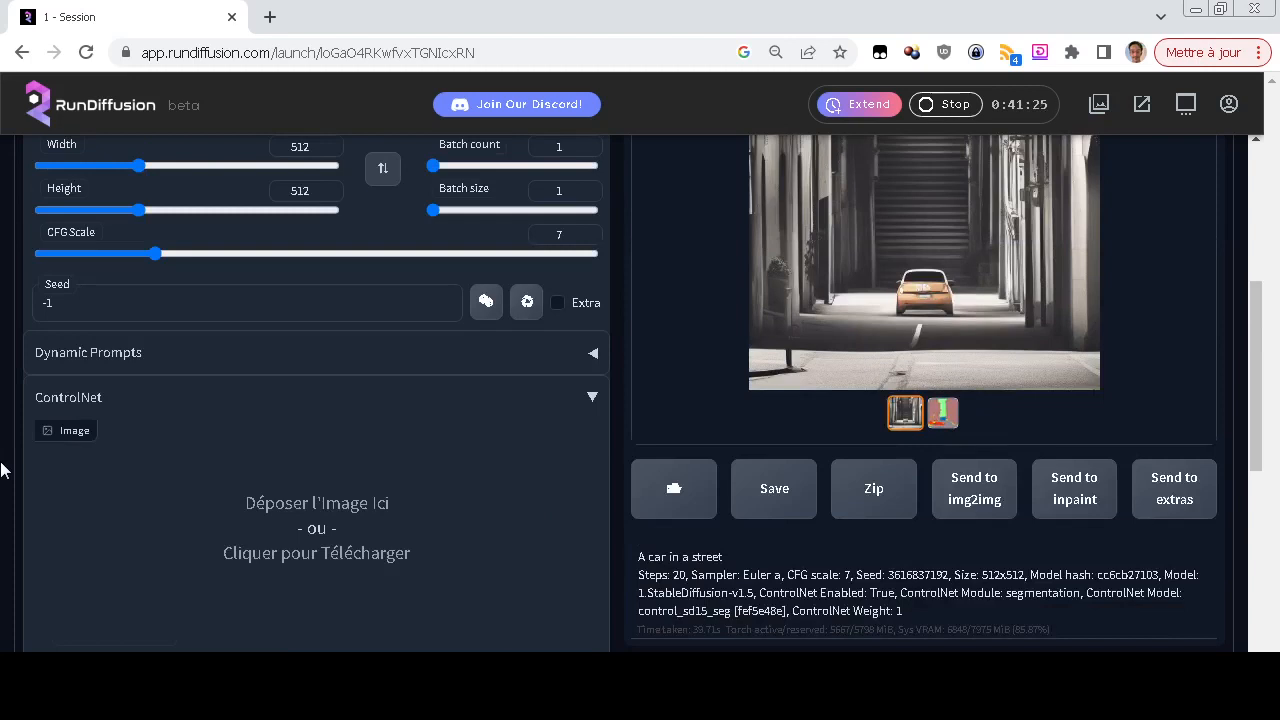
{"action": "scroll", "coordinate": [0, 470], "scroll_direction": "up", "scroll_amount": 5}
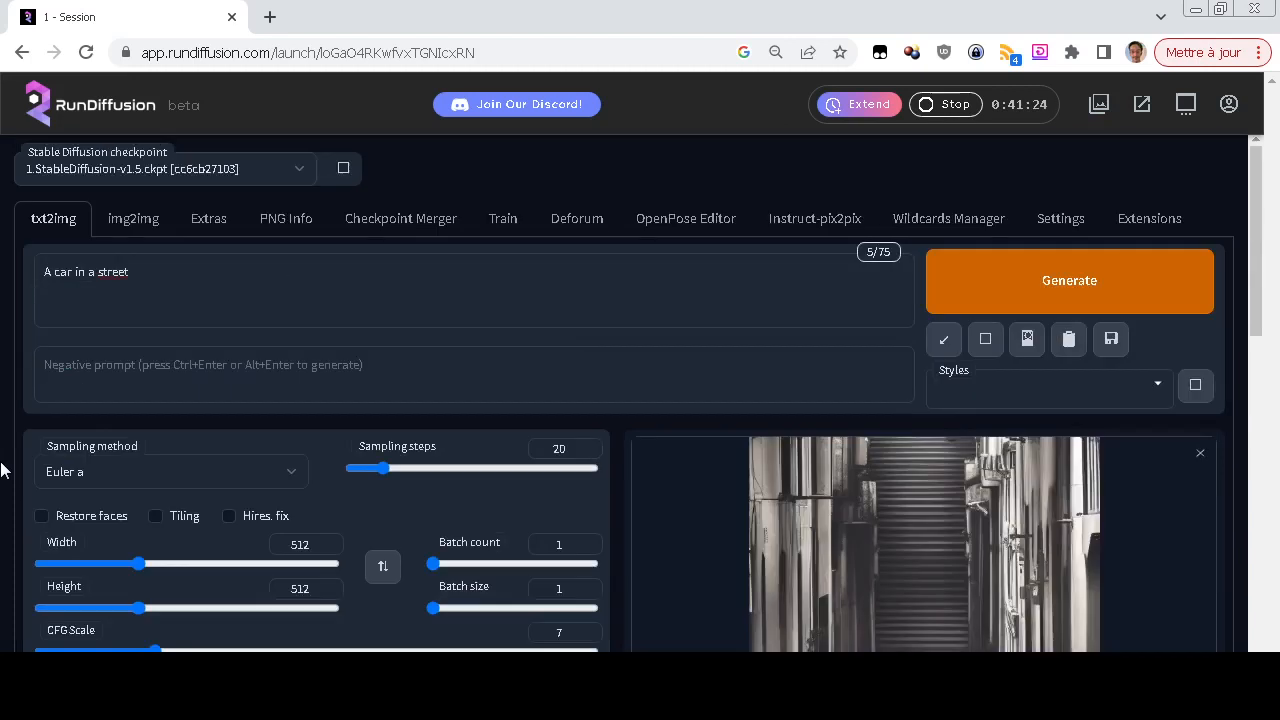
{"action": "triple_click", "coordinate": [323, 302]}
{"action": "type", "text": "A wila"}
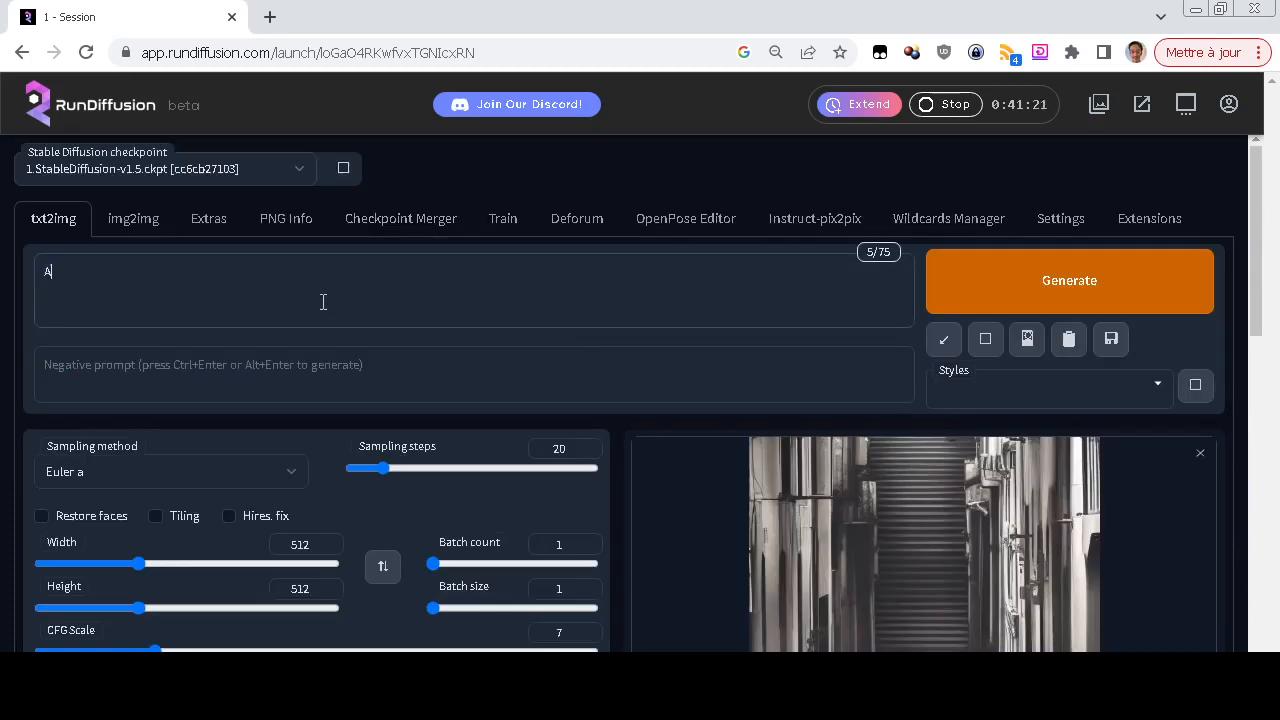
{"action": "key", "text": "BackSpace"}
{"action": "key", "text": "BackSpace"}
{"action": "key", "text": "BackSpace"}
{"action": "type", "text": "oman in a park"}
Switch to XnView MP and look through the reference photos pose-0 to pose-5 in the desktop's pose folder
{"action": "key", "text": "alt+Tab"}
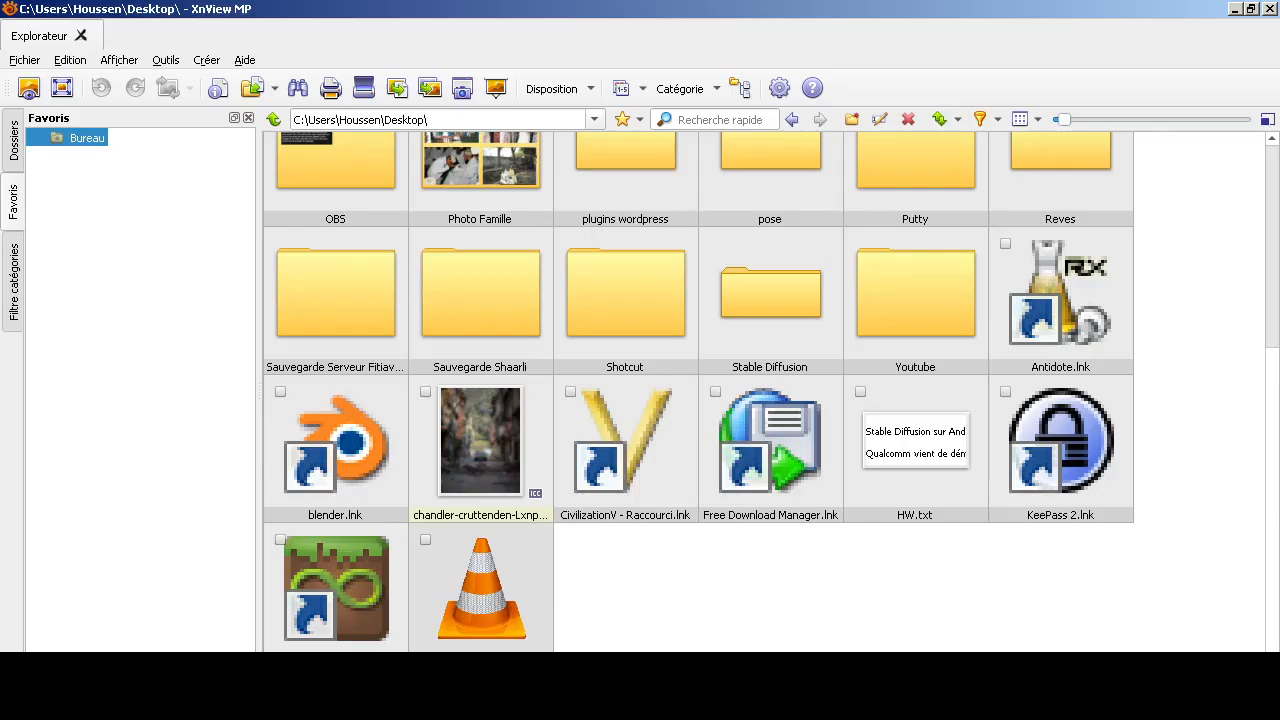
{"action": "scroll", "coordinate": [480, 440], "scroll_direction": "up", "scroll_amount": 3}
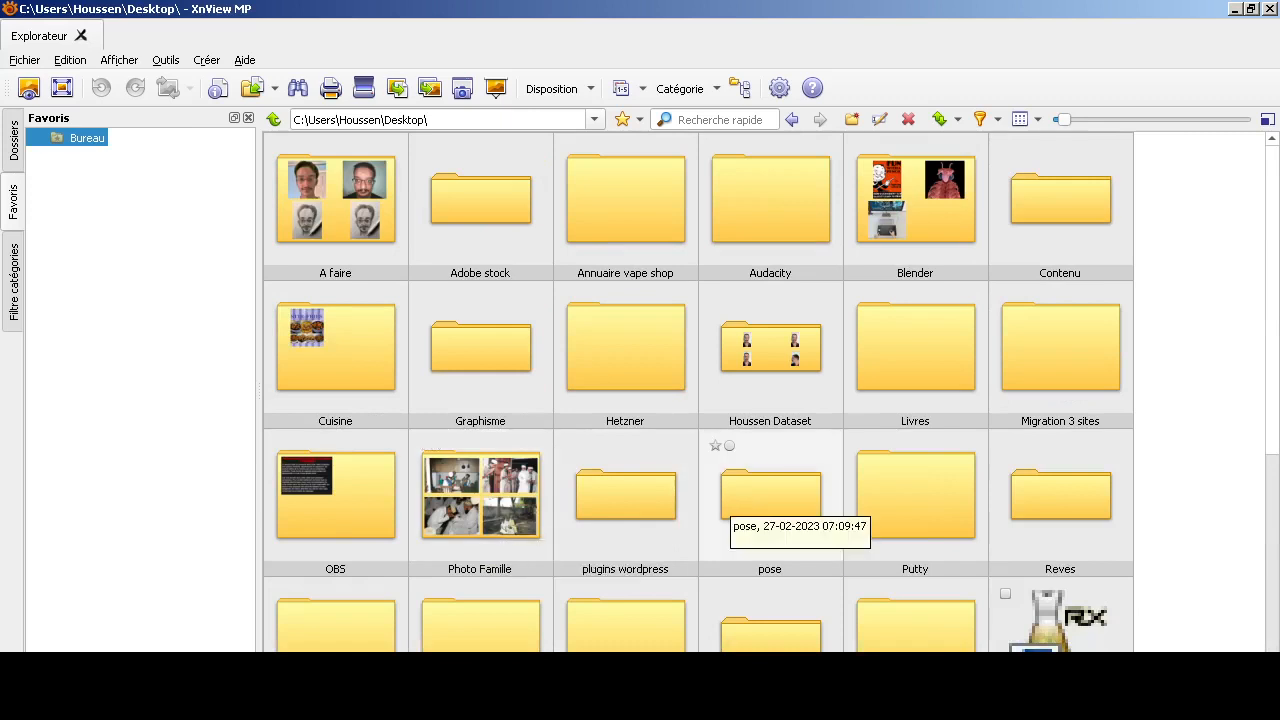
{"action": "double_click", "coordinate": [765, 492]}
{"action": "double_click", "coordinate": [335, 200]}
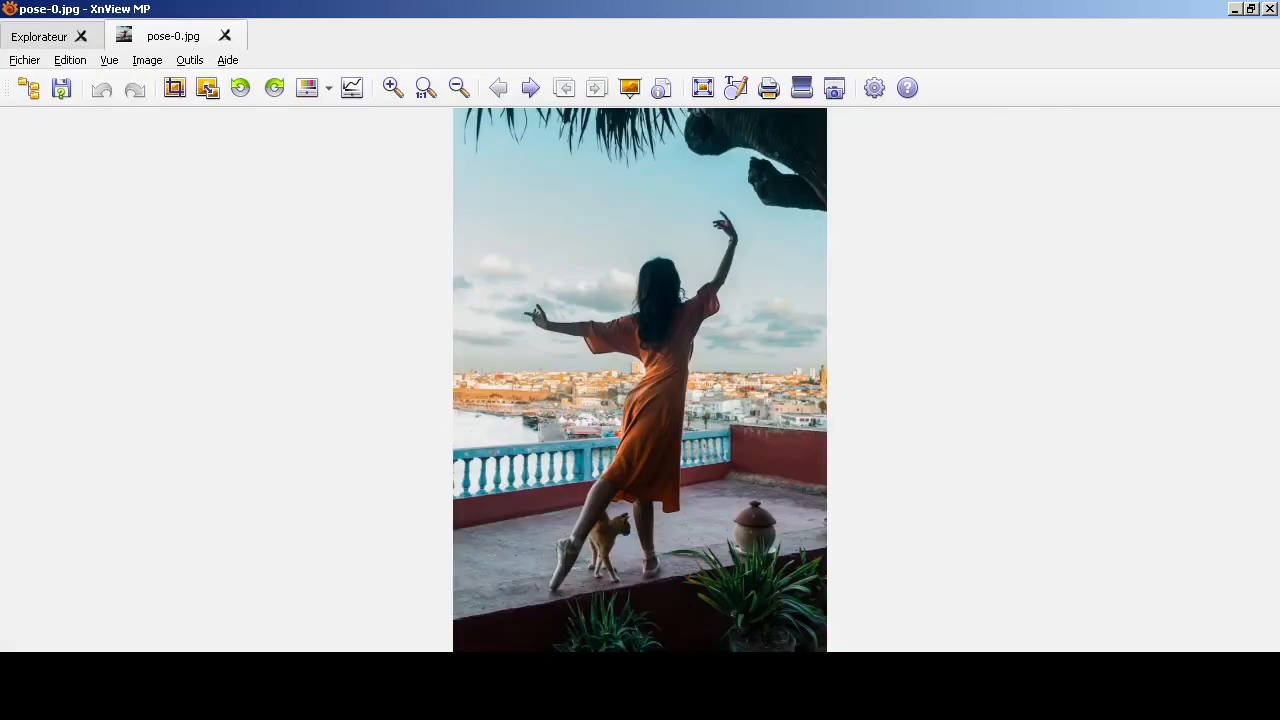
{"action": "key", "text": "space"}
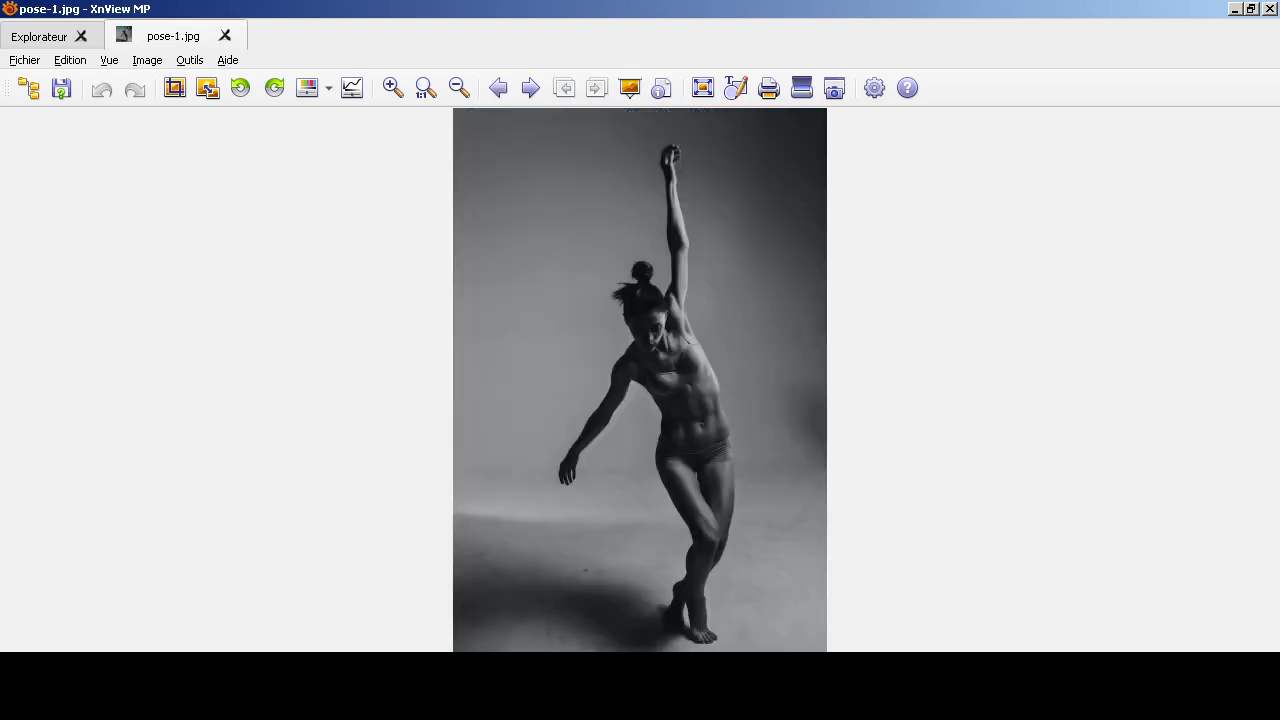
{"action": "key", "text": "space"}
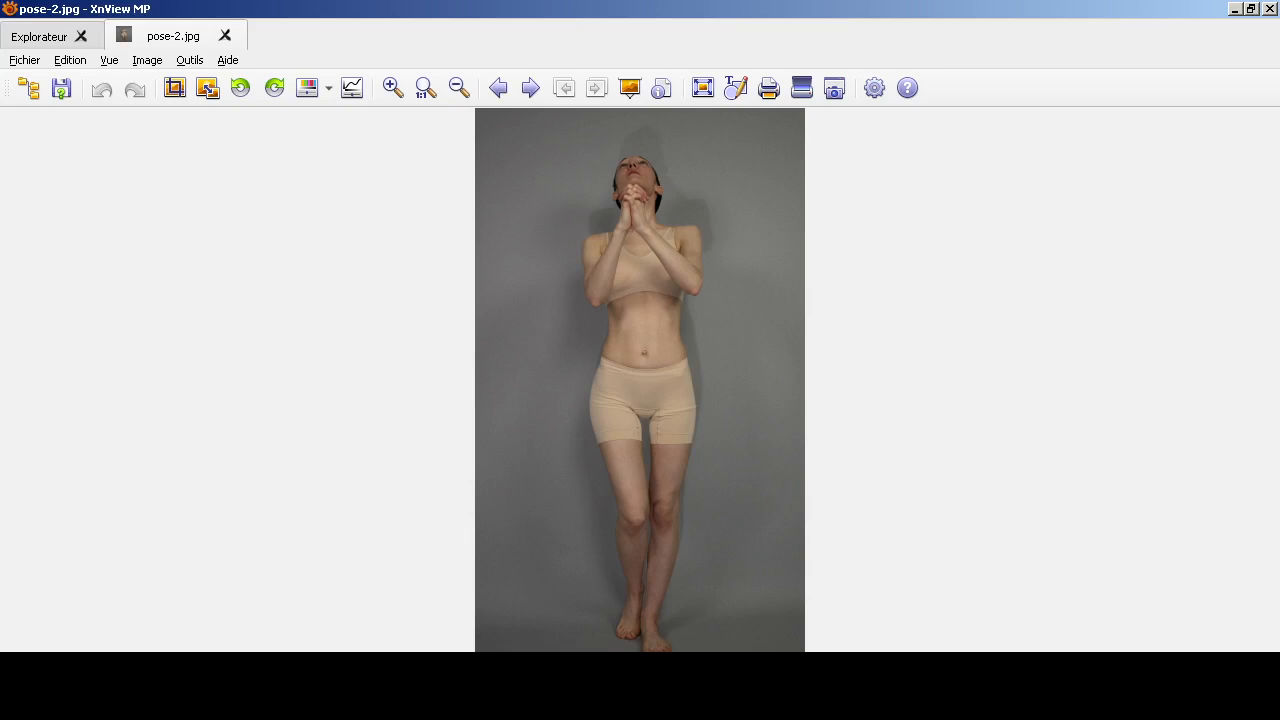
{"action": "key", "text": "Page_Down"}
{"action": "key", "text": "Page_Down"}
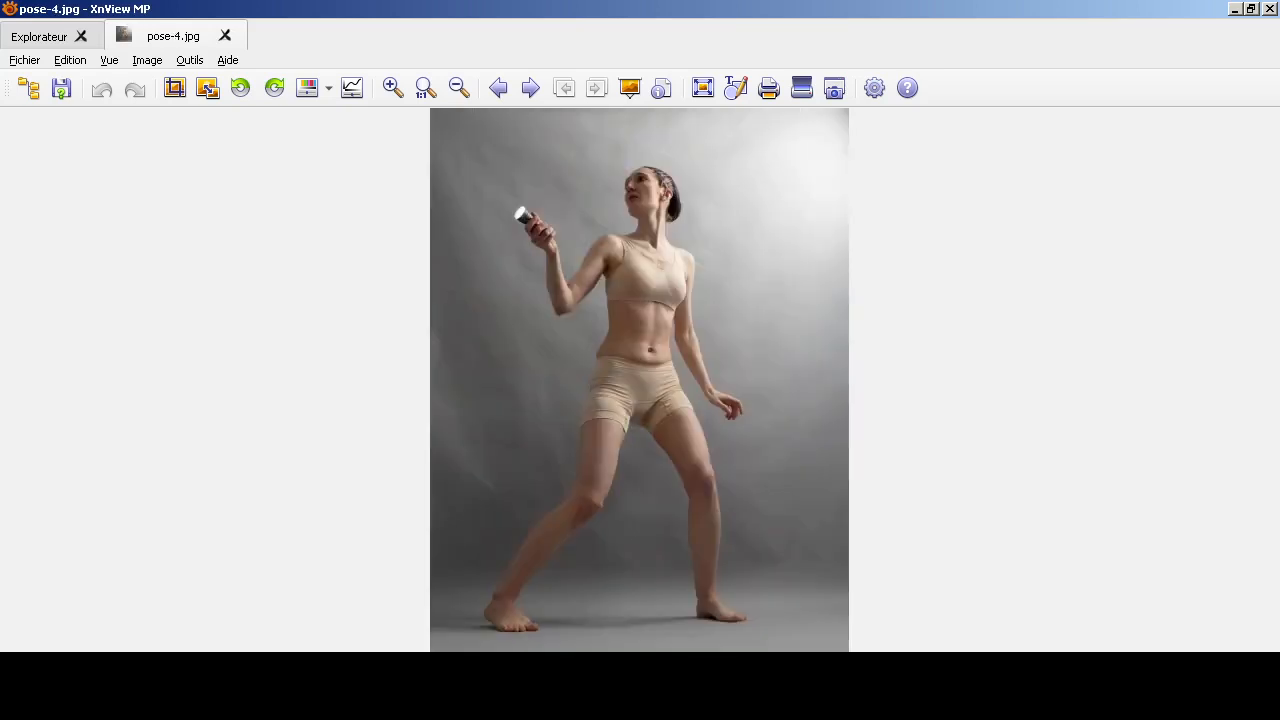
{"action": "key", "text": "Page_Down"}
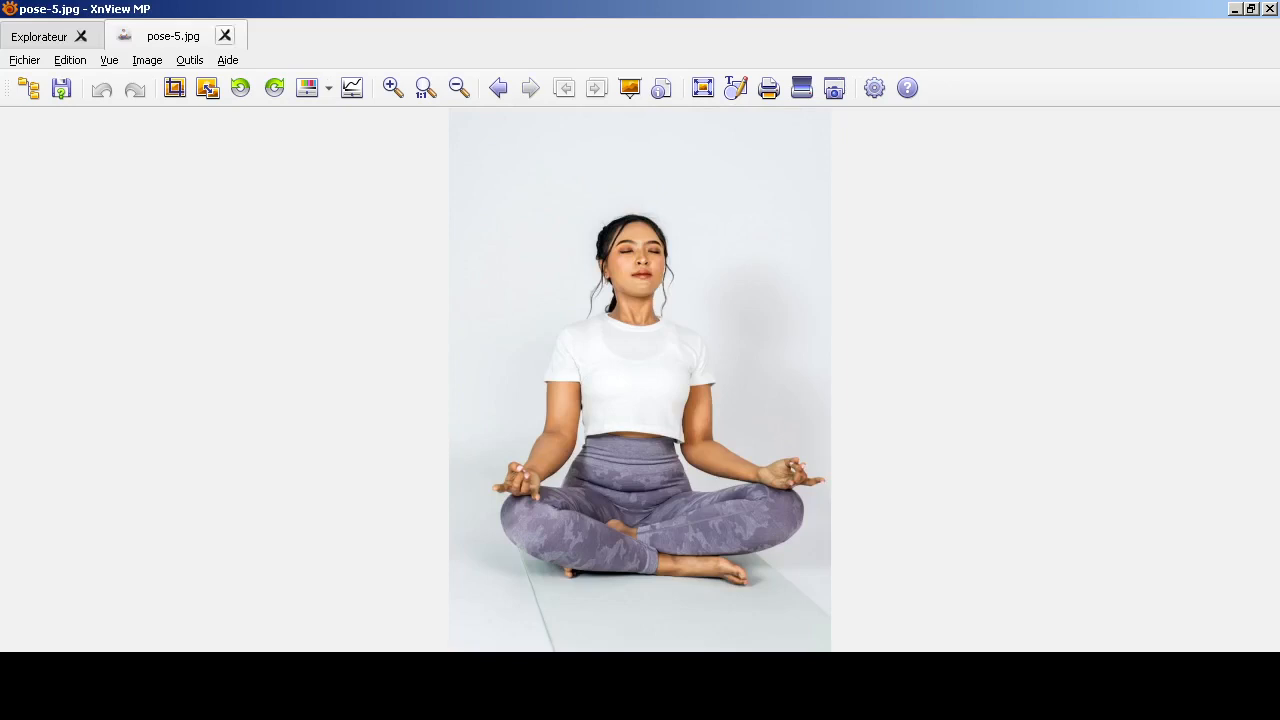
{"action": "key", "text": "Escape"}
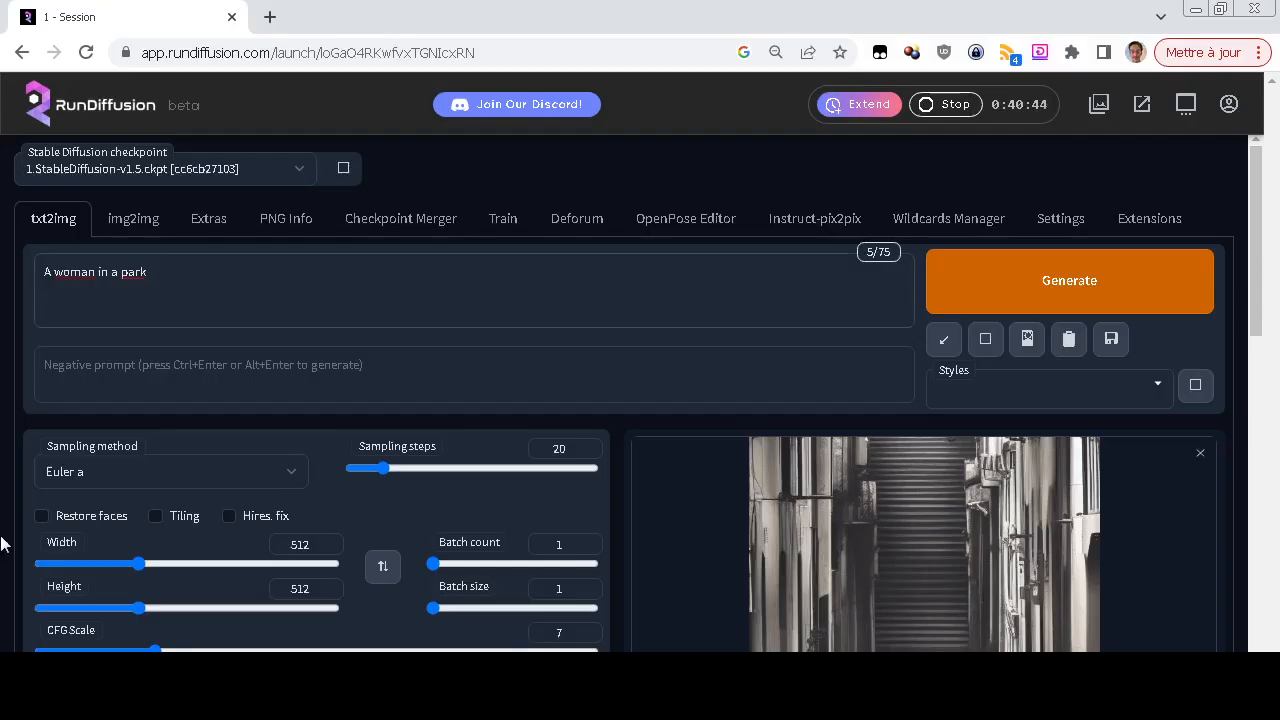
Return to the RunDiffusion session and load pose-0 from the desktop's pose folder as the ControlNet image
{"action": "scroll", "coordinate": [0, 540], "scroll_direction": "down", "scroll_amount": 2}
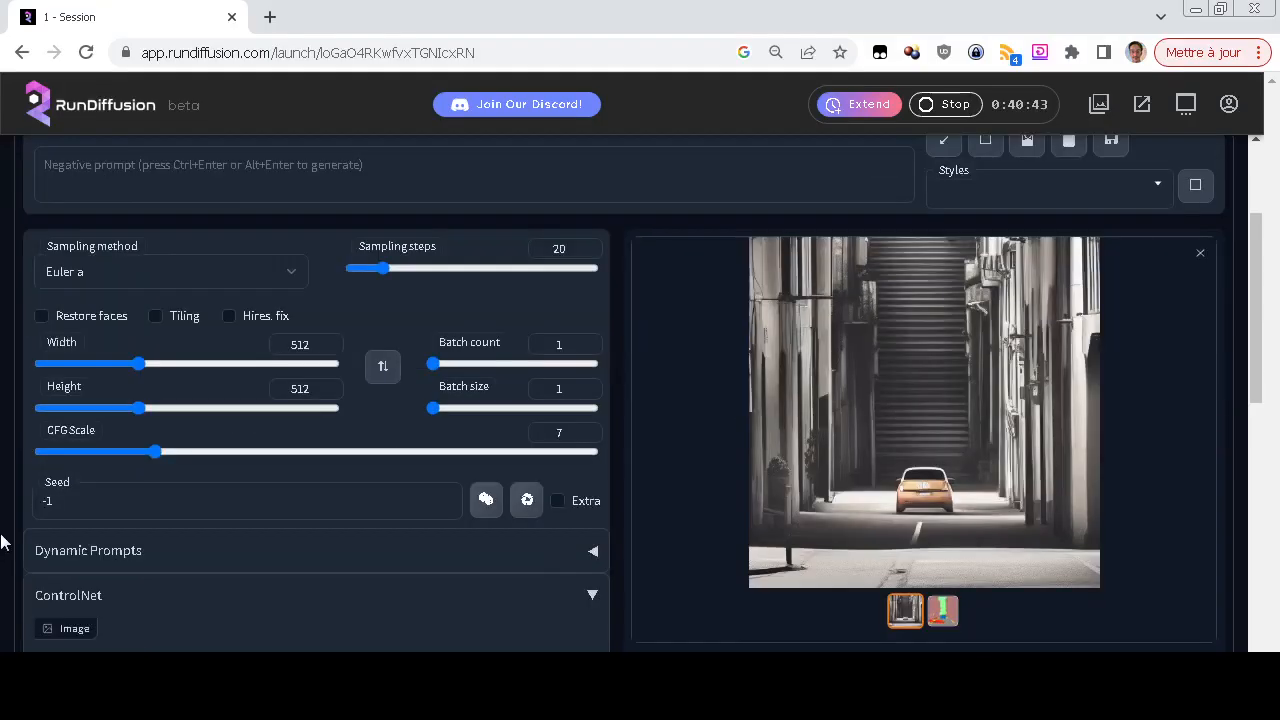
{"action": "scroll", "coordinate": [0, 540], "scroll_direction": "down", "scroll_amount": 6}
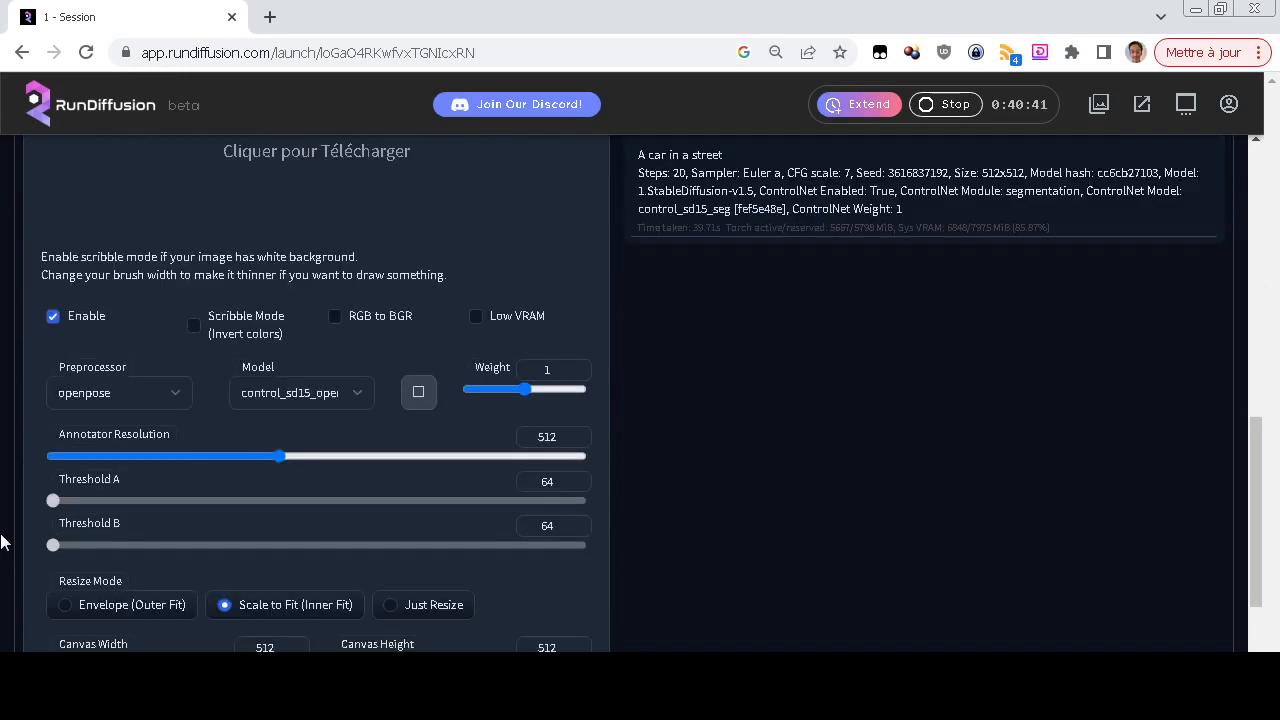
{"action": "scroll", "coordinate": [3, 542], "scroll_direction": "up", "scroll_amount": 8}
{"action": "scroll", "coordinate": [3, 542], "scroll_direction": "down", "scroll_amount": 6}
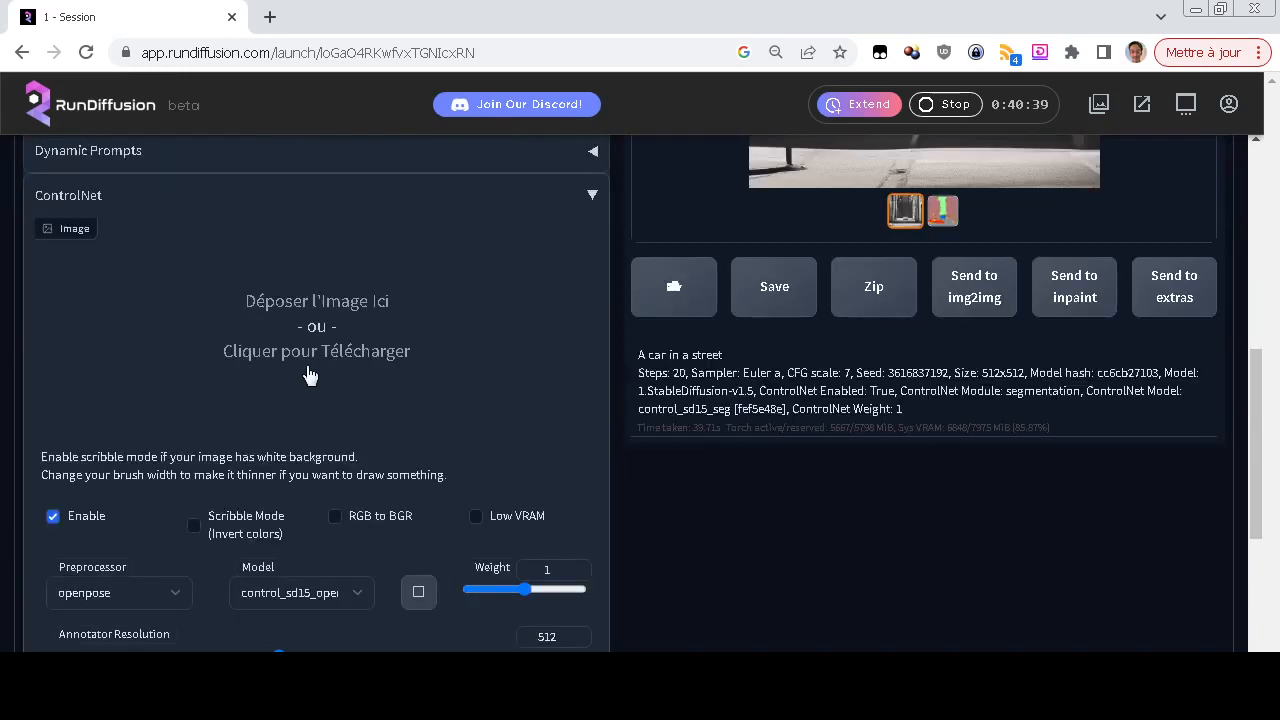
{"action": "left_click", "coordinate": [314, 354]}
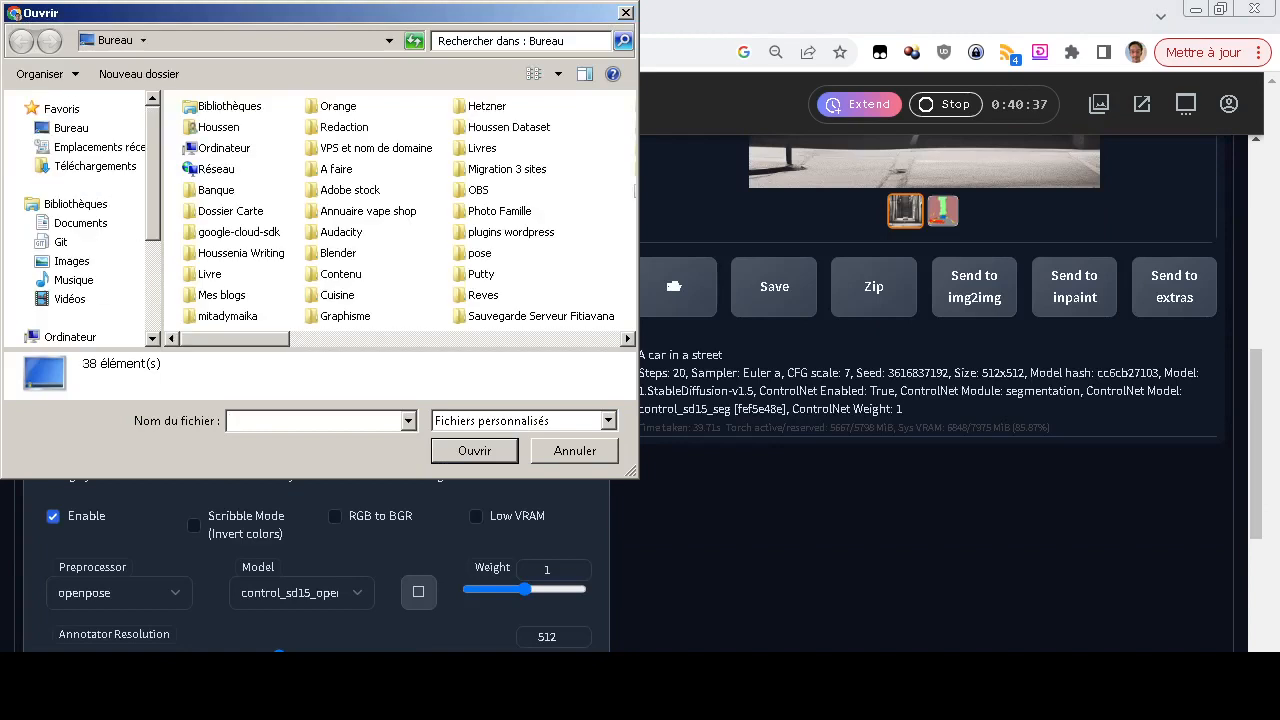
{"action": "double_click", "coordinate": [480, 253]}
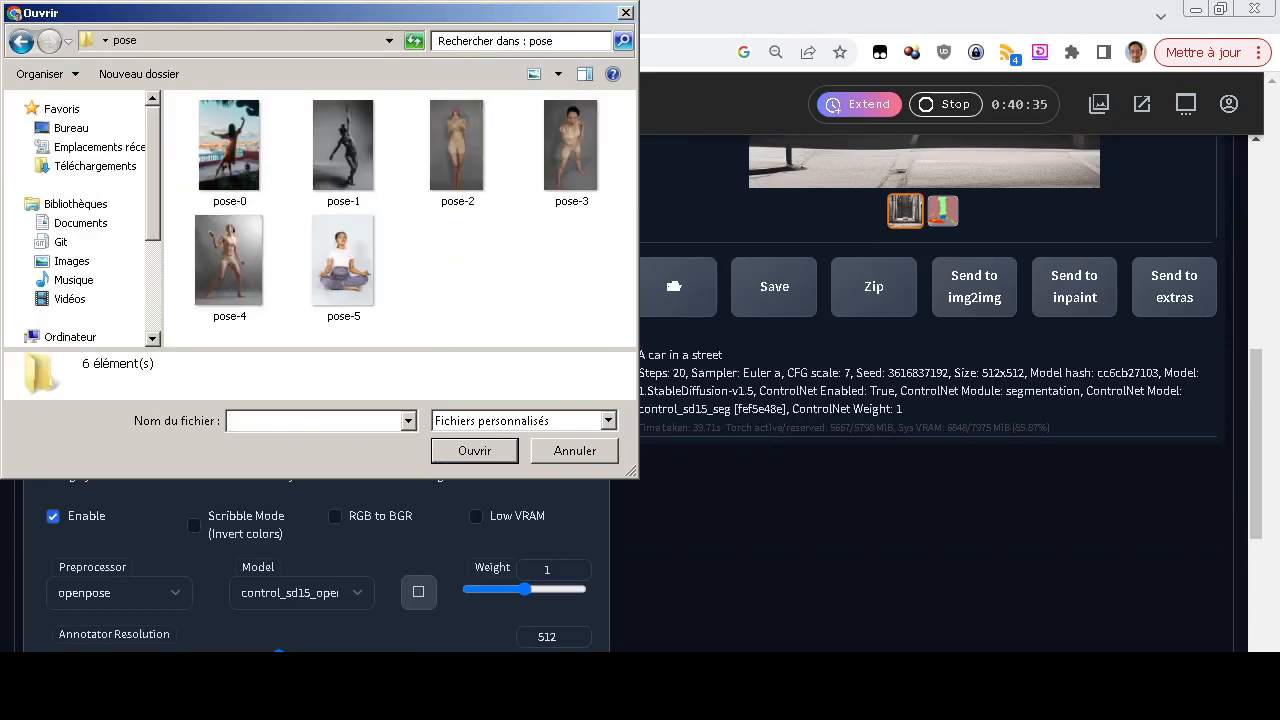
{"action": "left_click", "coordinate": [230, 150]}
{"action": "left_click", "coordinate": [474, 450]}
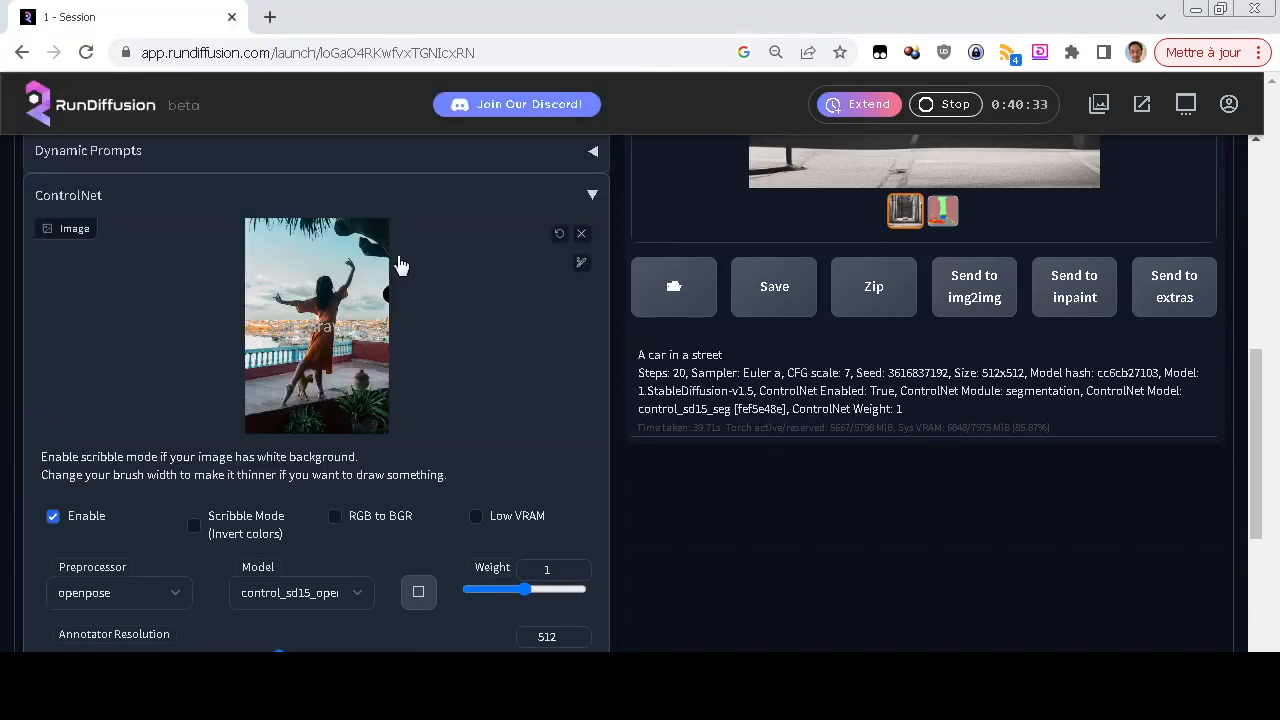
Change the prompt to "A beautiful woman in a park" and generate the image
{"action": "scroll", "coordinate": [3, 388], "scroll_direction": "down", "scroll_amount": 4}
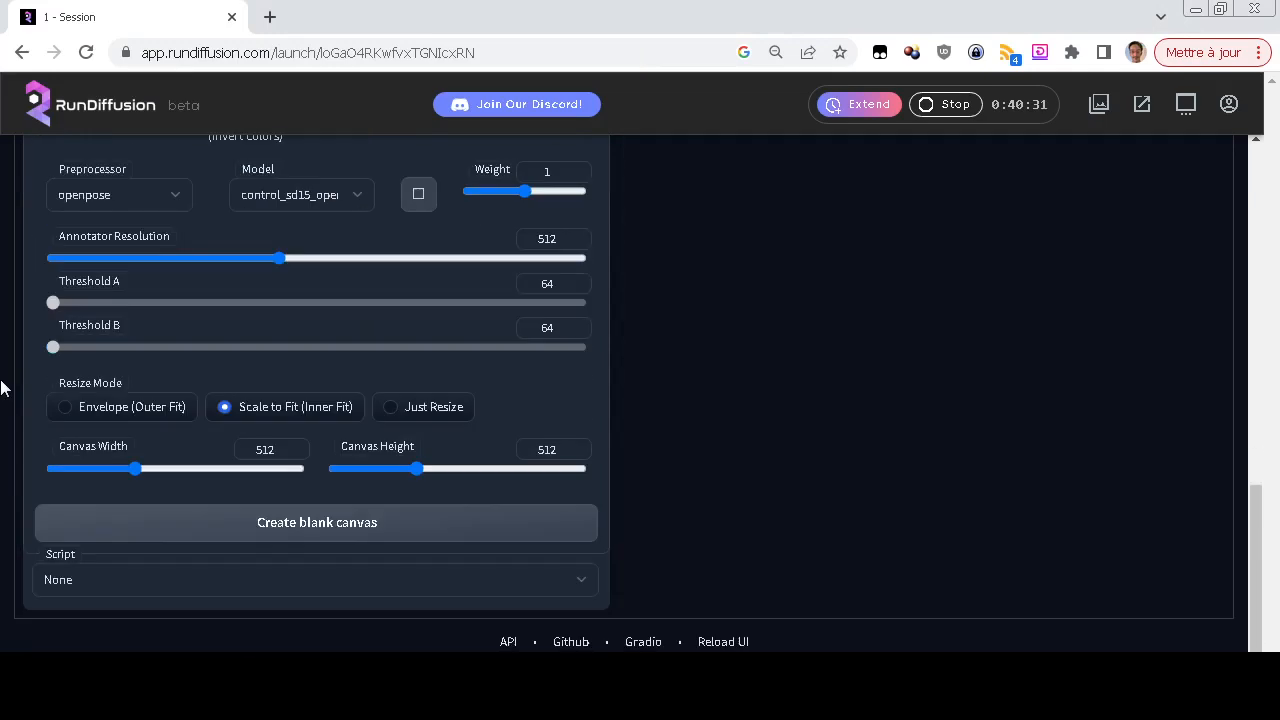
{"action": "scroll", "coordinate": [3, 388], "scroll_direction": "up", "scroll_amount": 10}
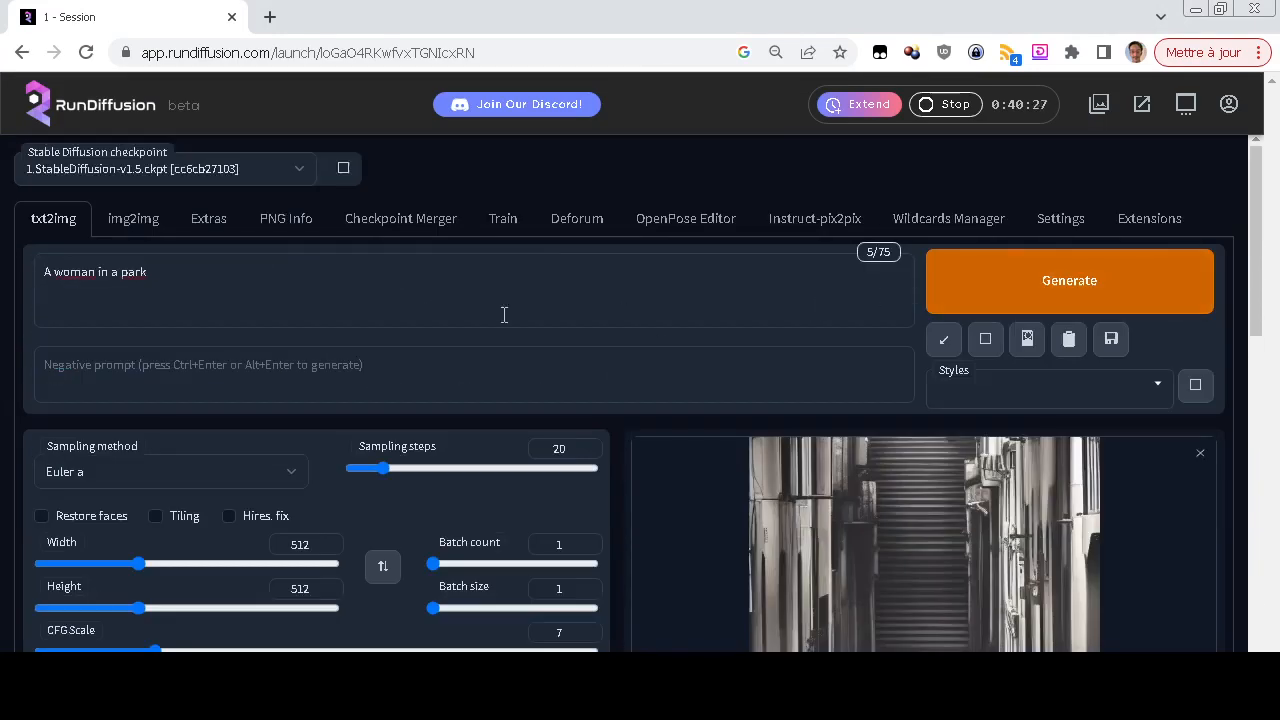
{"action": "left_click", "coordinate": [456, 300]}
{"action": "key", "text": "ctrl+Left"}
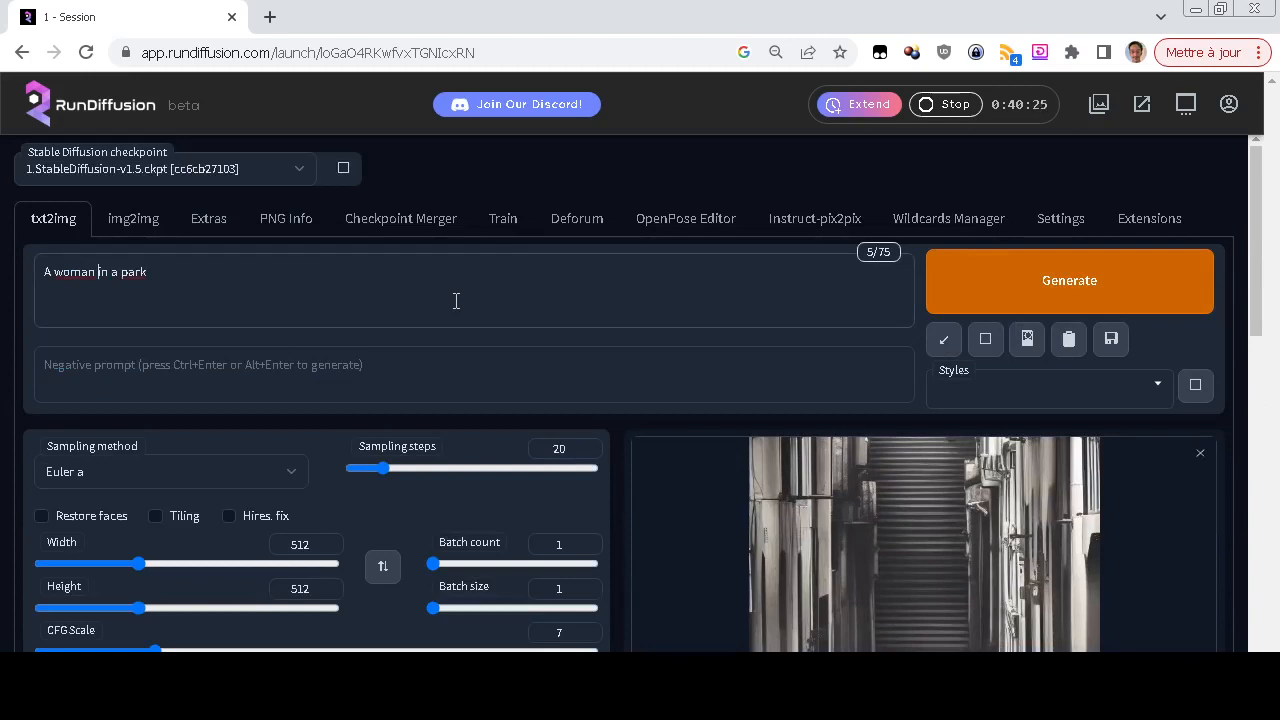
{"action": "type", "text": "beautiful"}
{"action": "key", "text": "ctrl+Return"}
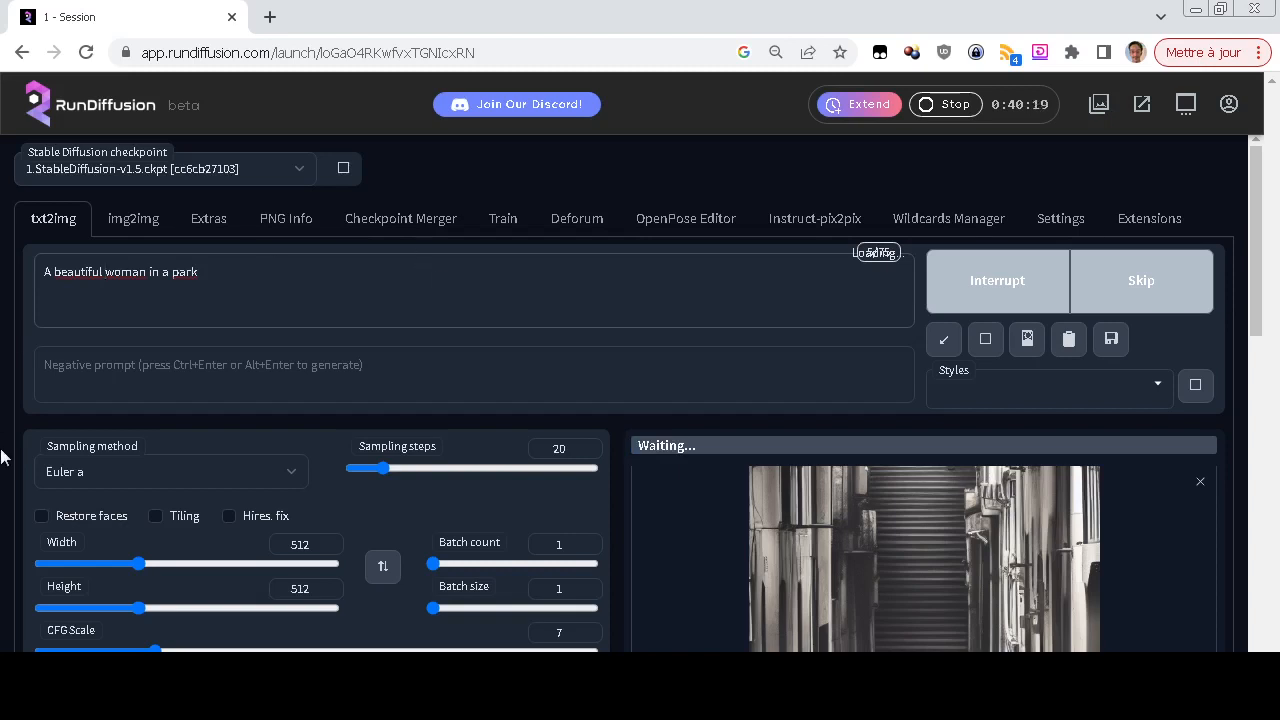
Compare the generated park image with the ControlNet pose photo, and check its generation details
{"action": "scroll", "coordinate": [1, 457], "scroll_direction": "down", "scroll_amount": 3}
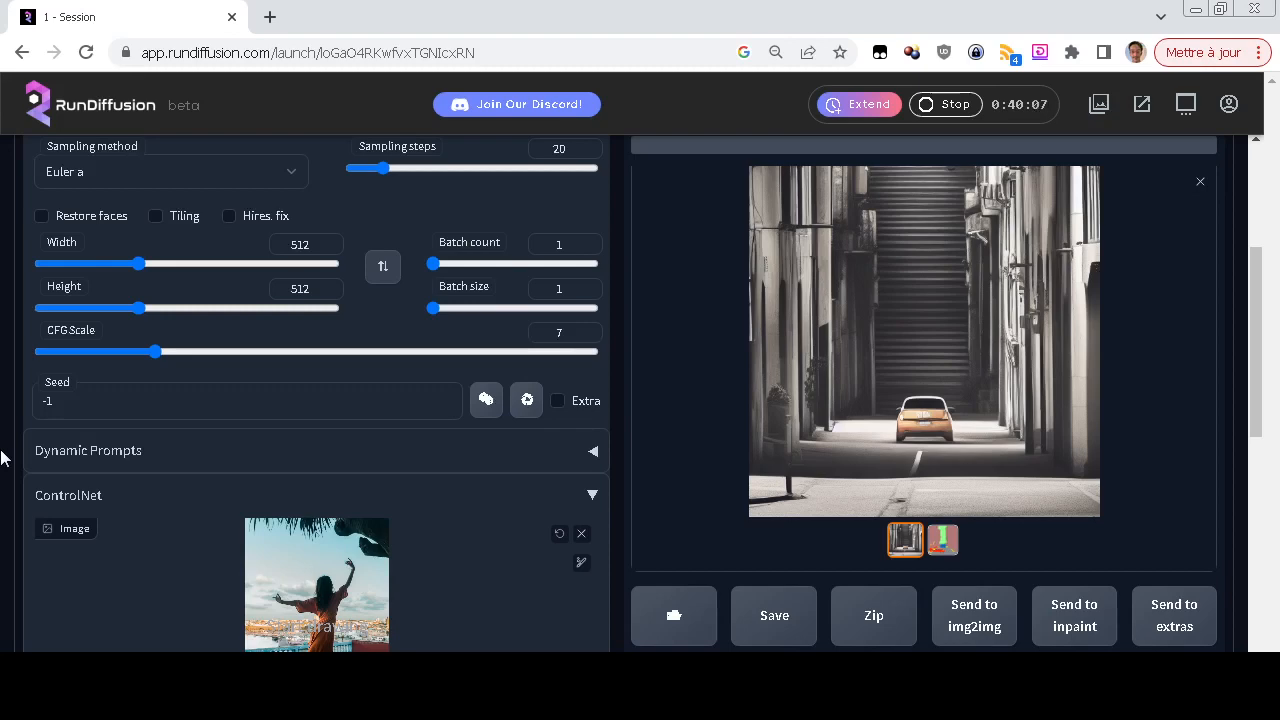
{"action": "scroll", "coordinate": [1, 458], "scroll_direction": "up", "scroll_amount": 3}
{"action": "scroll", "coordinate": [1, 461], "scroll_direction": "down", "scroll_amount": 2}
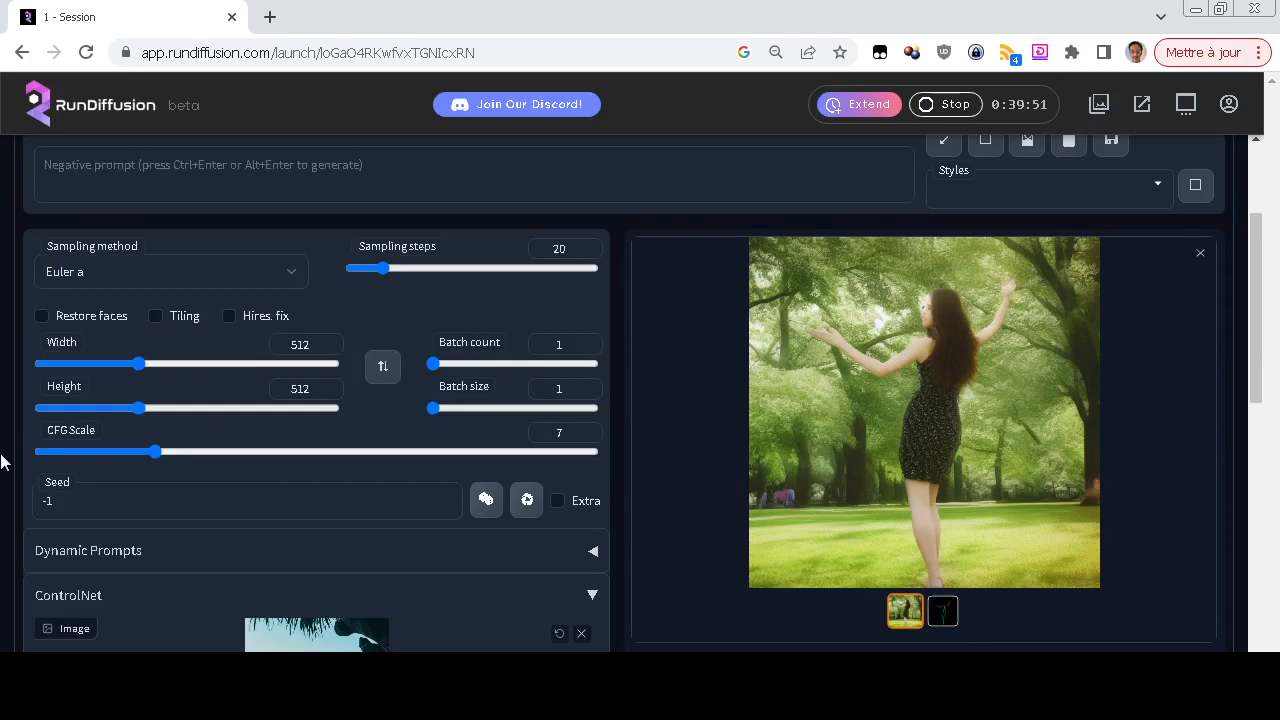
{"action": "scroll", "coordinate": [3, 461], "scroll_direction": "down", "scroll_amount": 2}
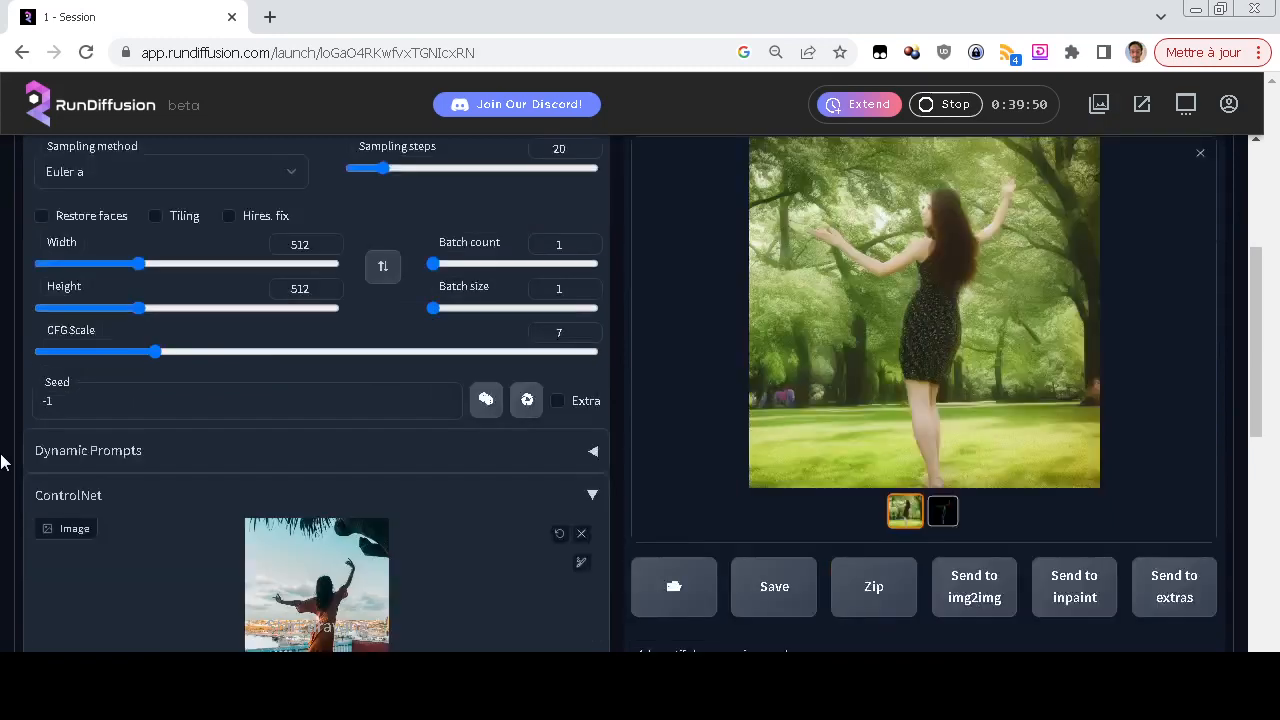
{"action": "scroll", "coordinate": [3, 461], "scroll_direction": "up", "scroll_amount": 2}
{"action": "scroll", "coordinate": [3, 461], "scroll_direction": "down", "scroll_amount": 2}
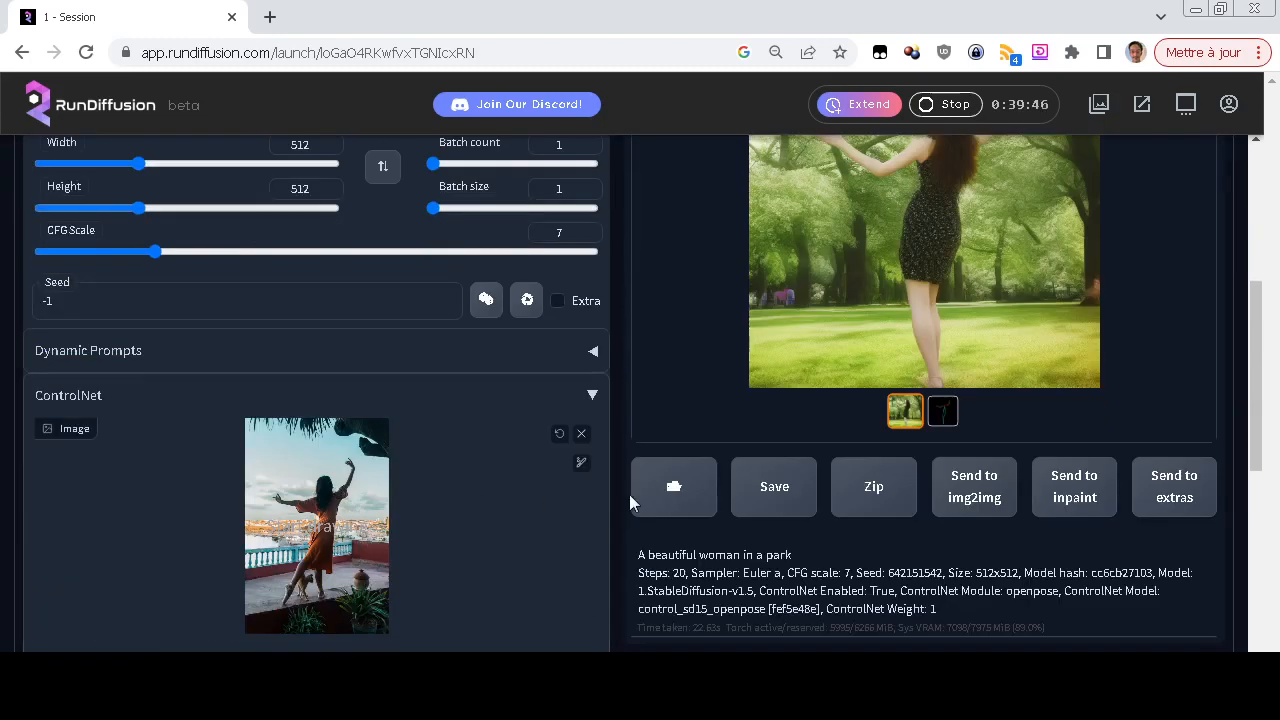
{"action": "scroll", "coordinate": [629, 494], "scroll_direction": "down", "scroll_amount": 2}
{"action": "scroll", "coordinate": [629, 494], "scroll_direction": "up", "scroll_amount": 3}
{"action": "scroll", "coordinate": [664, 511], "scroll_direction": "up", "scroll_amount": 1}
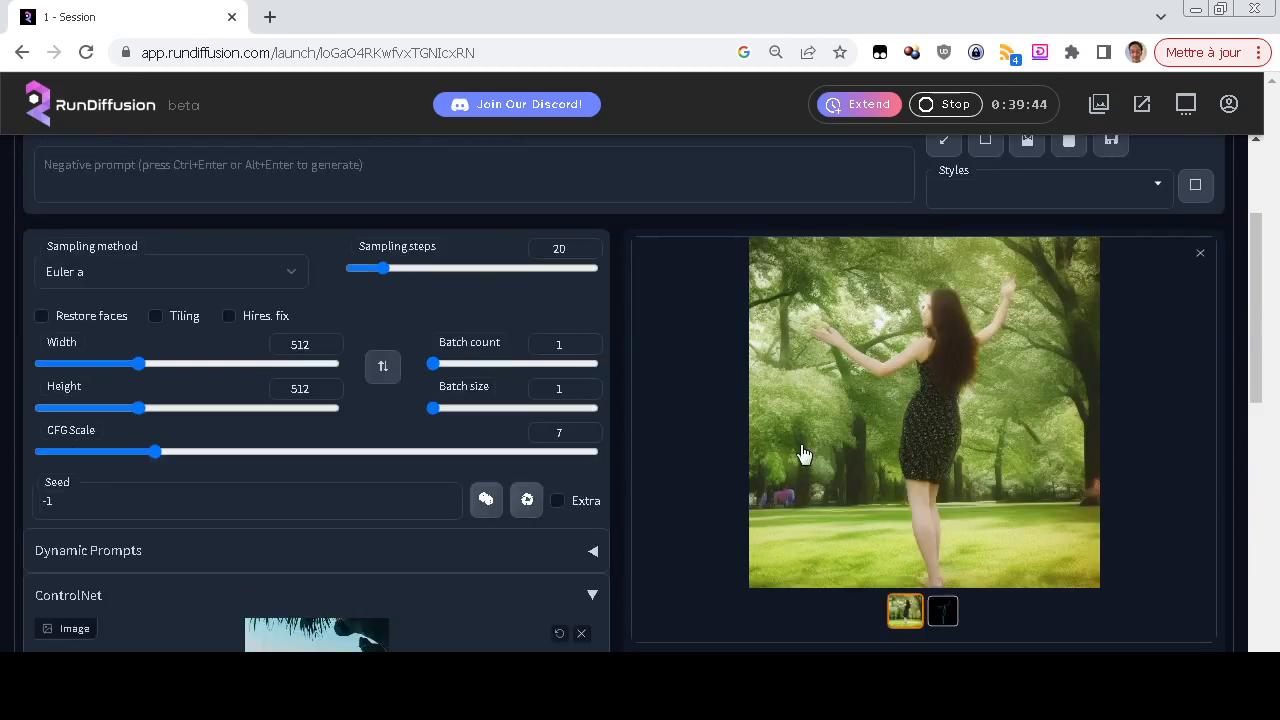
{"action": "scroll", "coordinate": [613, 479], "scroll_direction": "down", "scroll_amount": 3}
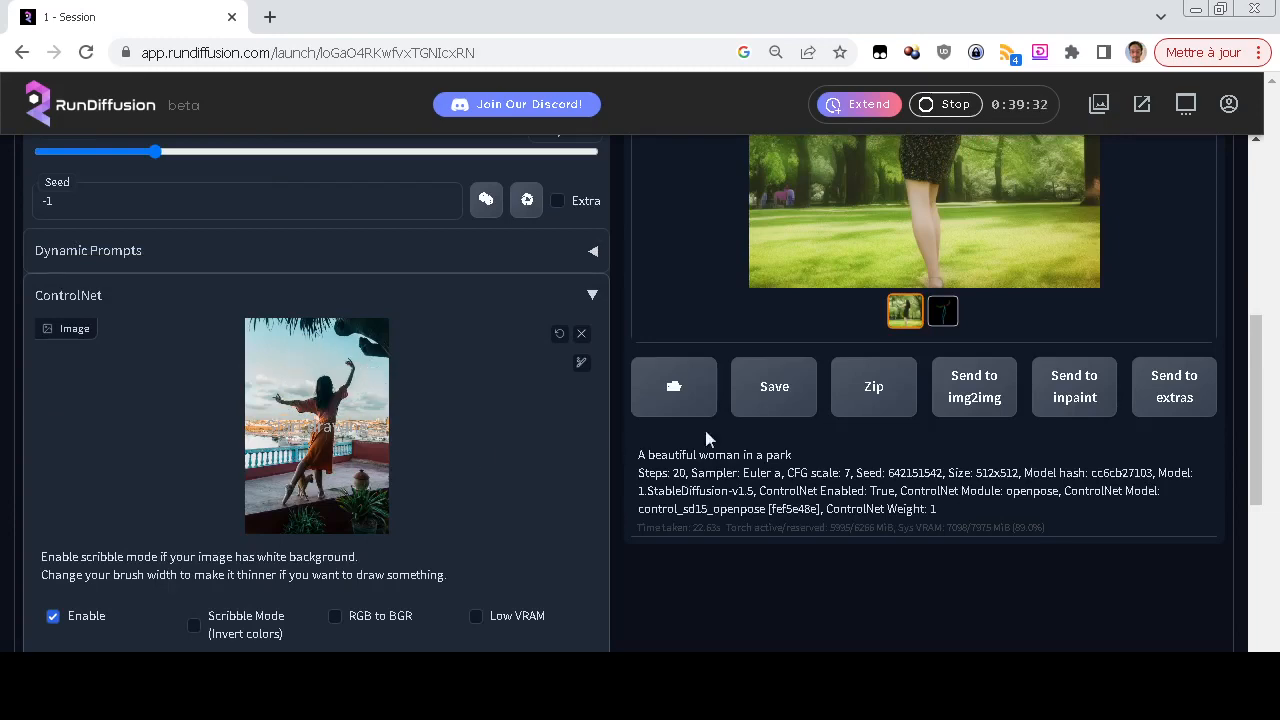
Generate another "A beautiful woman in a park" image with the same pose photo and openpose settings
{"action": "scroll", "coordinate": [783, 452], "scroll_direction": "up", "scroll_amount": 4}
{"action": "left_click", "coordinate": [1040, 195]}
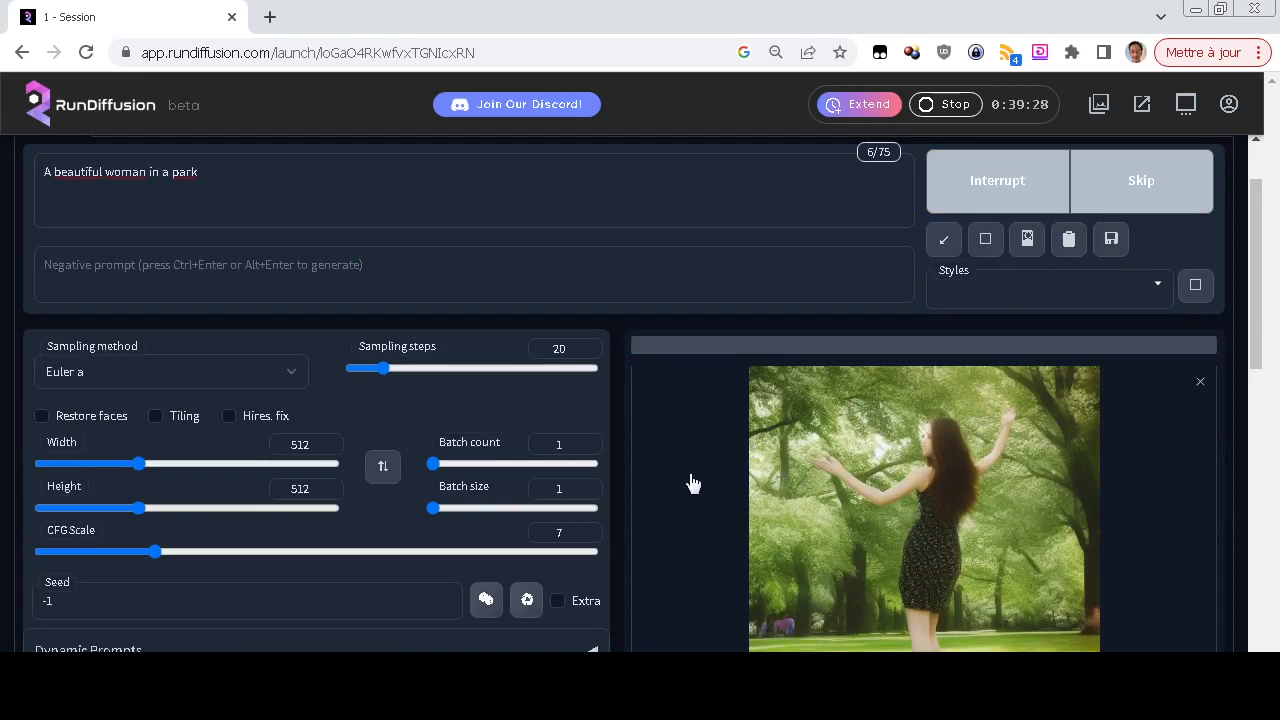
{"action": "scroll", "coordinate": [692, 483], "scroll_direction": "down", "scroll_amount": 2}
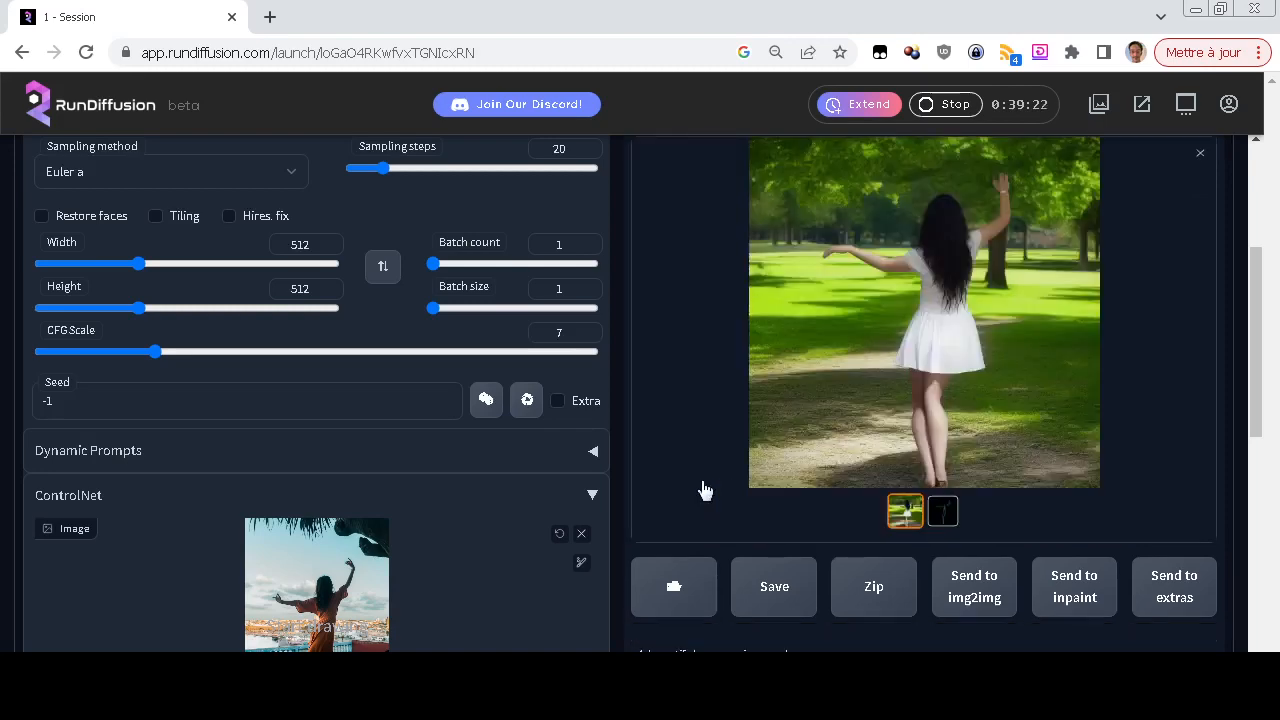
Remove the dancing woman photo from the ControlNet image input
{"action": "scroll", "coordinate": [703, 490], "scroll_direction": "down", "scroll_amount": 2}
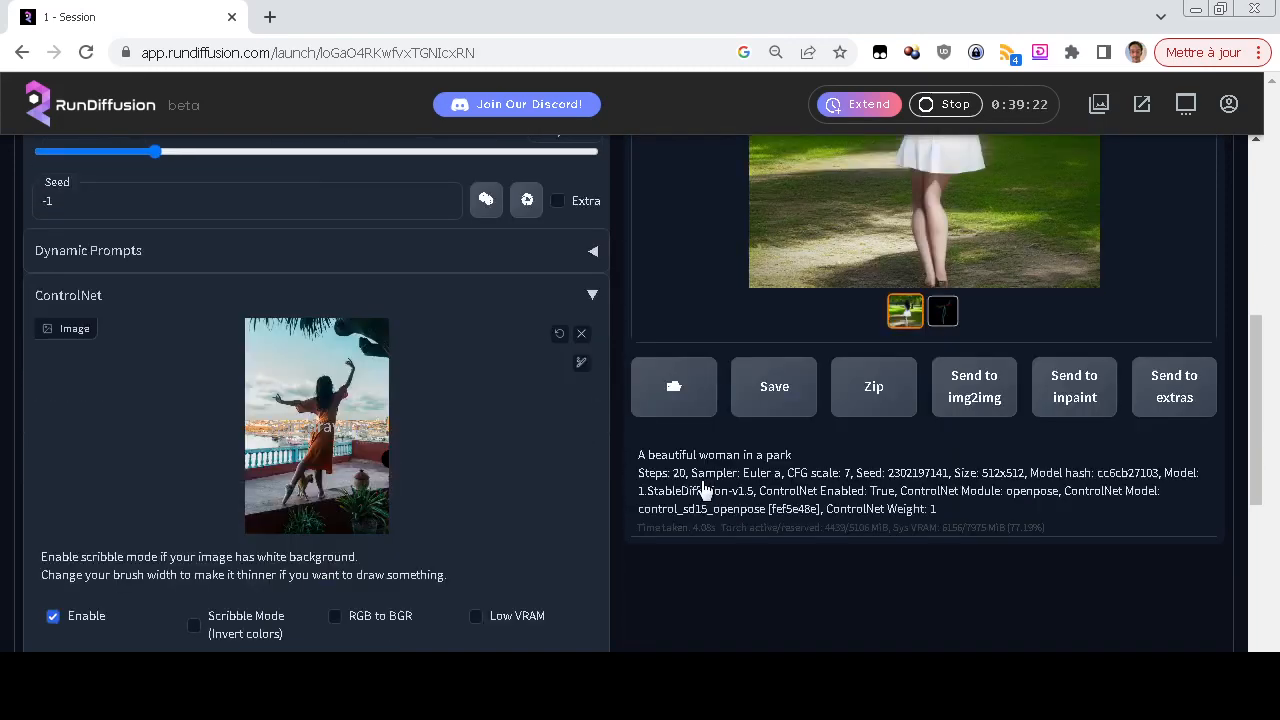
{"action": "left_click", "coordinate": [581, 336]}
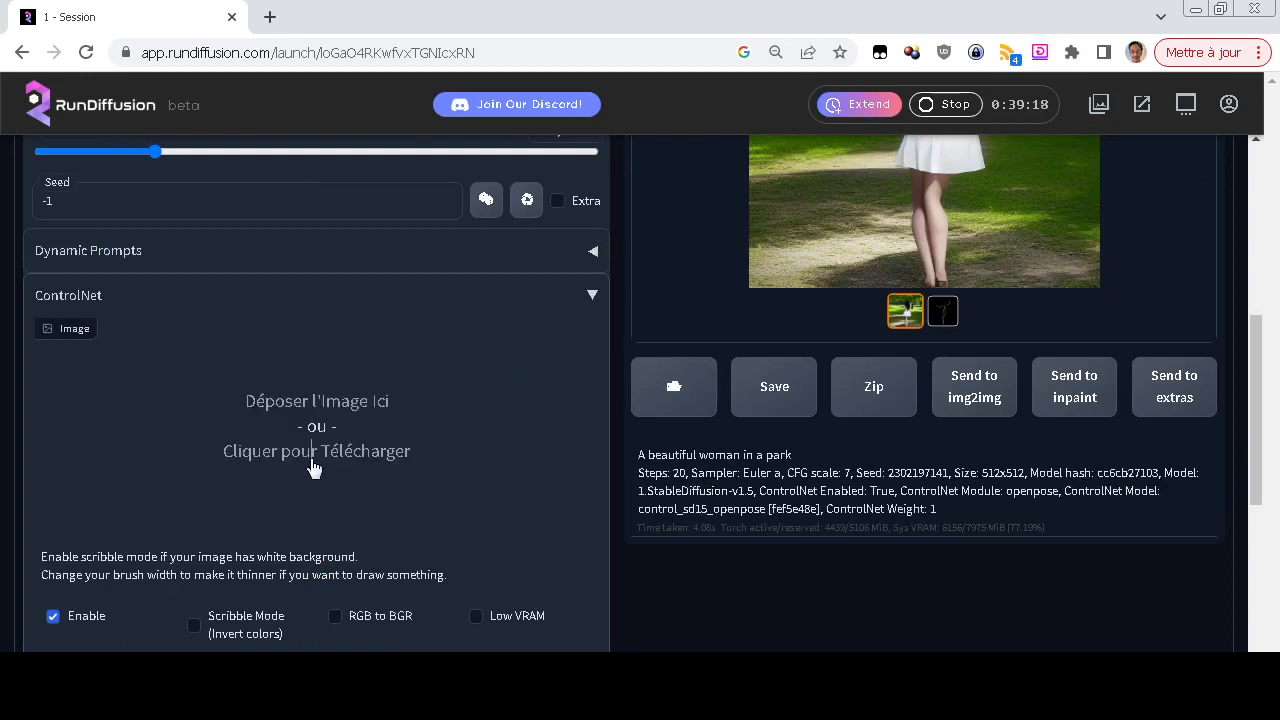
Load the pose-1 photo as the ControlNet input image
{"action": "left_click", "coordinate": [312, 461]}
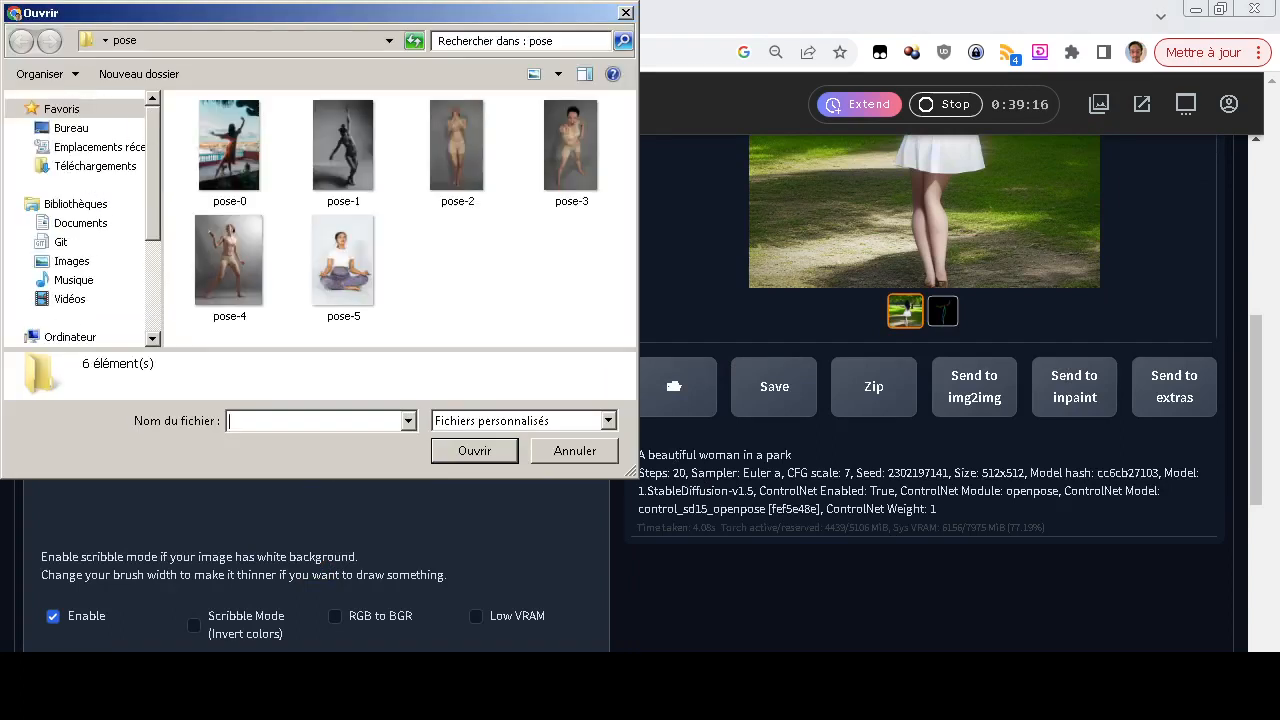
{"action": "left_click", "coordinate": [343, 152]}
{"action": "left_click", "coordinate": [475, 450]}
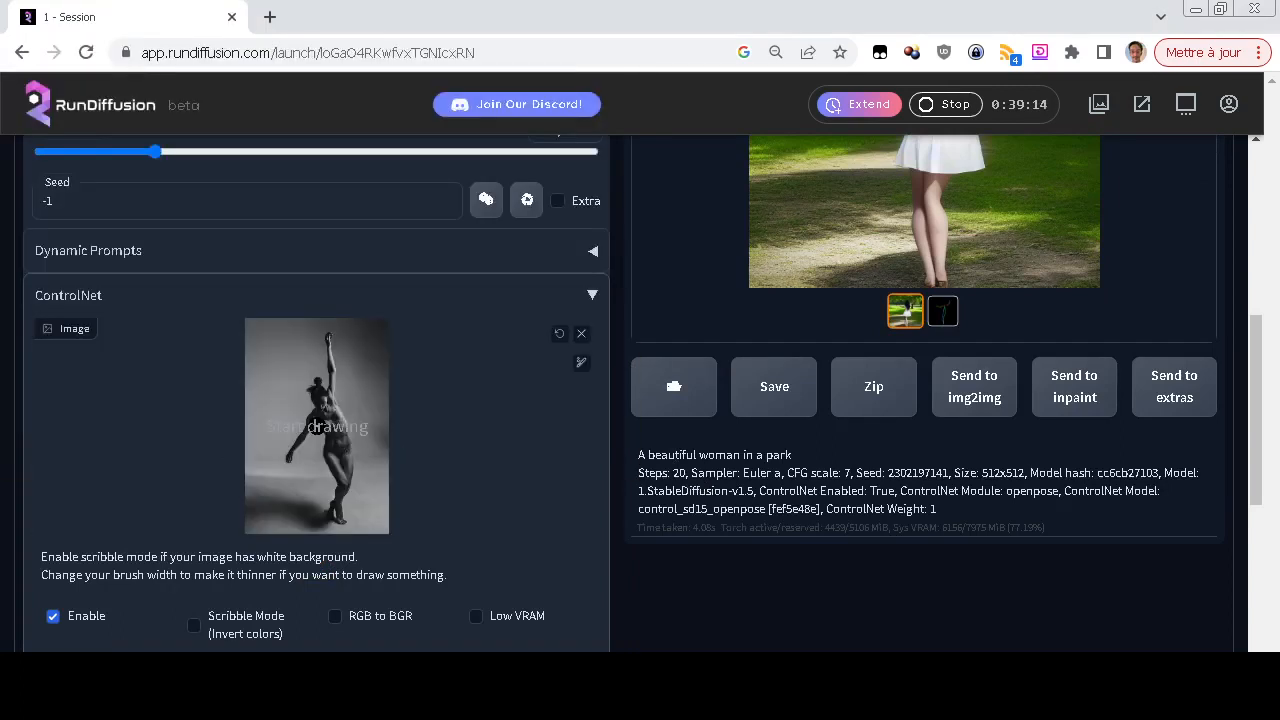
Generate "A beautiful woman in a park" from the pose-1 photo and compare the result with that pose
{"action": "scroll", "coordinate": [691, 466], "scroll_direction": "up", "scroll_amount": 4}
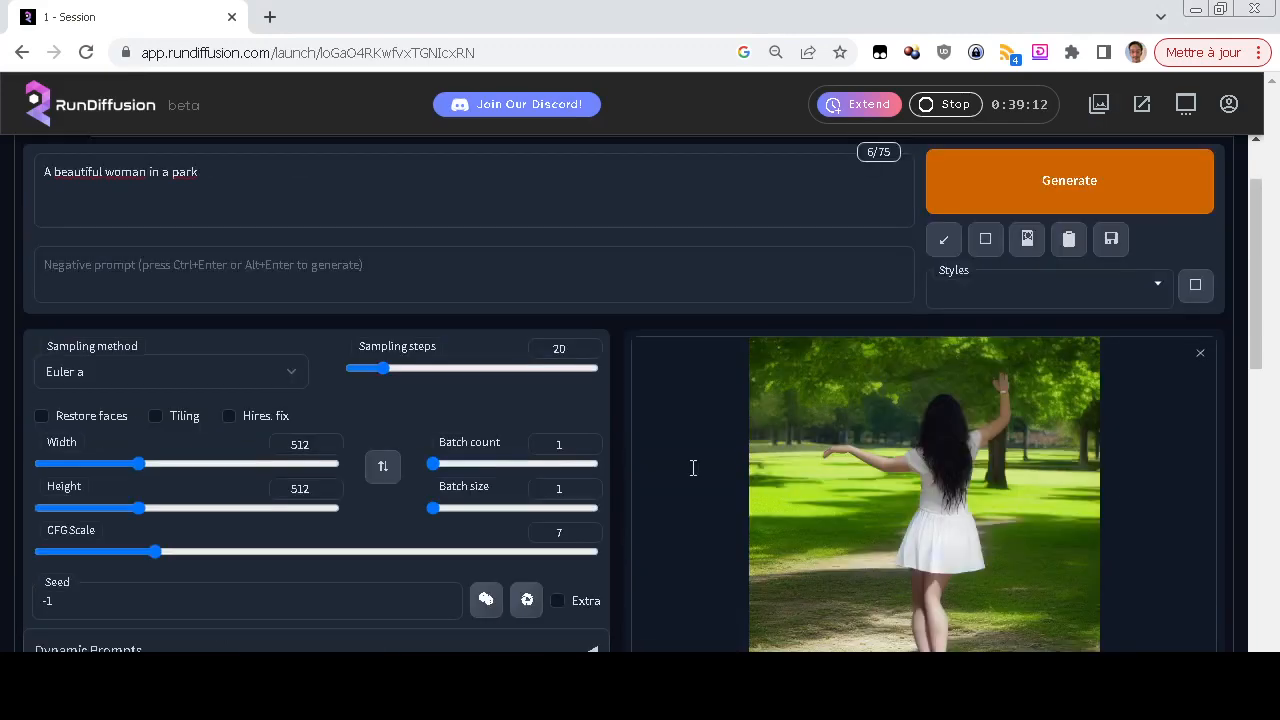
{"action": "left_click", "coordinate": [1057, 166]}
{"action": "scroll", "coordinate": [687, 453], "scroll_direction": "down", "scroll_amount": 3}
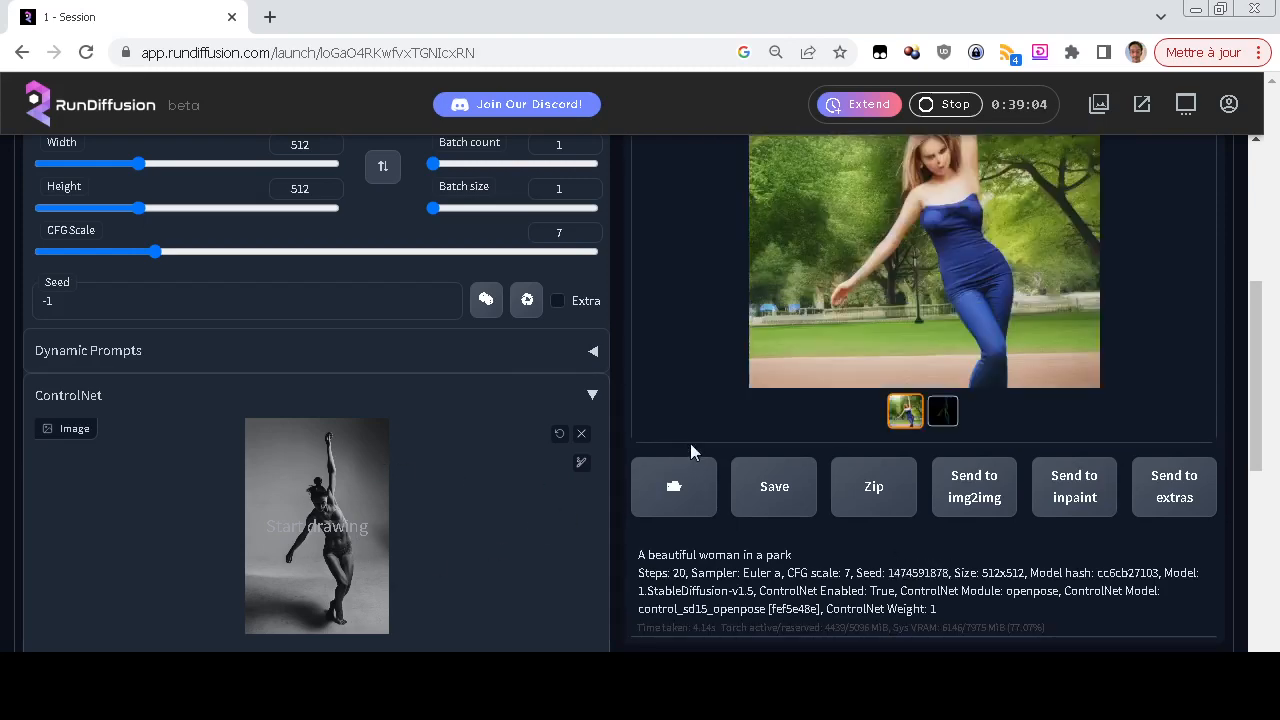
{"action": "scroll", "coordinate": [690, 443], "scroll_direction": "up", "scroll_amount": 1}
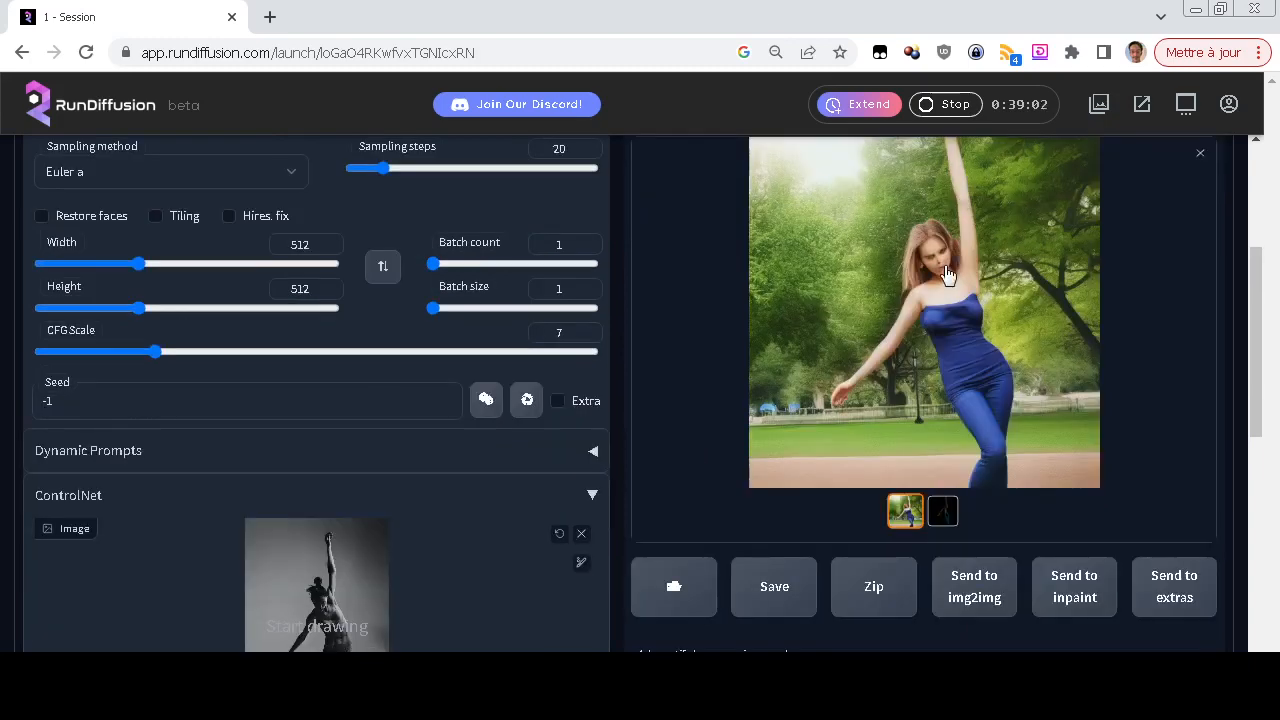
{"action": "scroll", "coordinate": [673, 492], "scroll_direction": "down", "scroll_amount": 2}
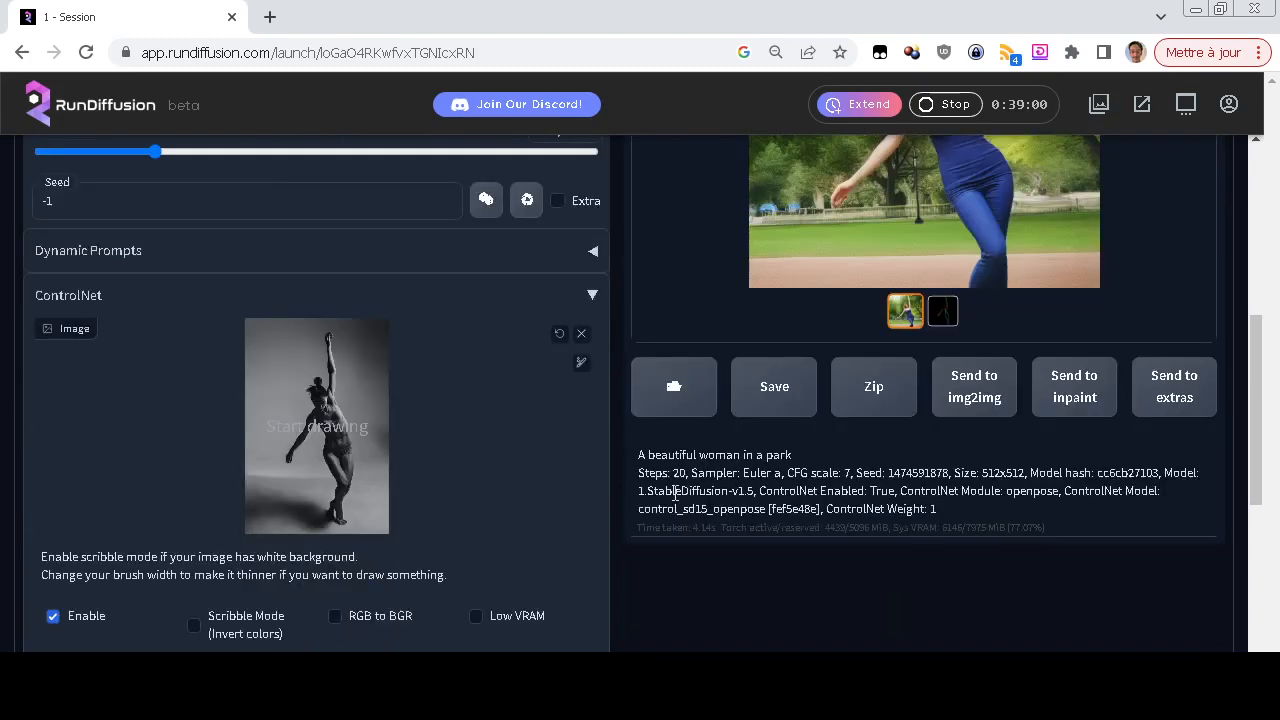
{"action": "scroll", "coordinate": [676, 492], "scroll_direction": "up", "scroll_amount": 2}
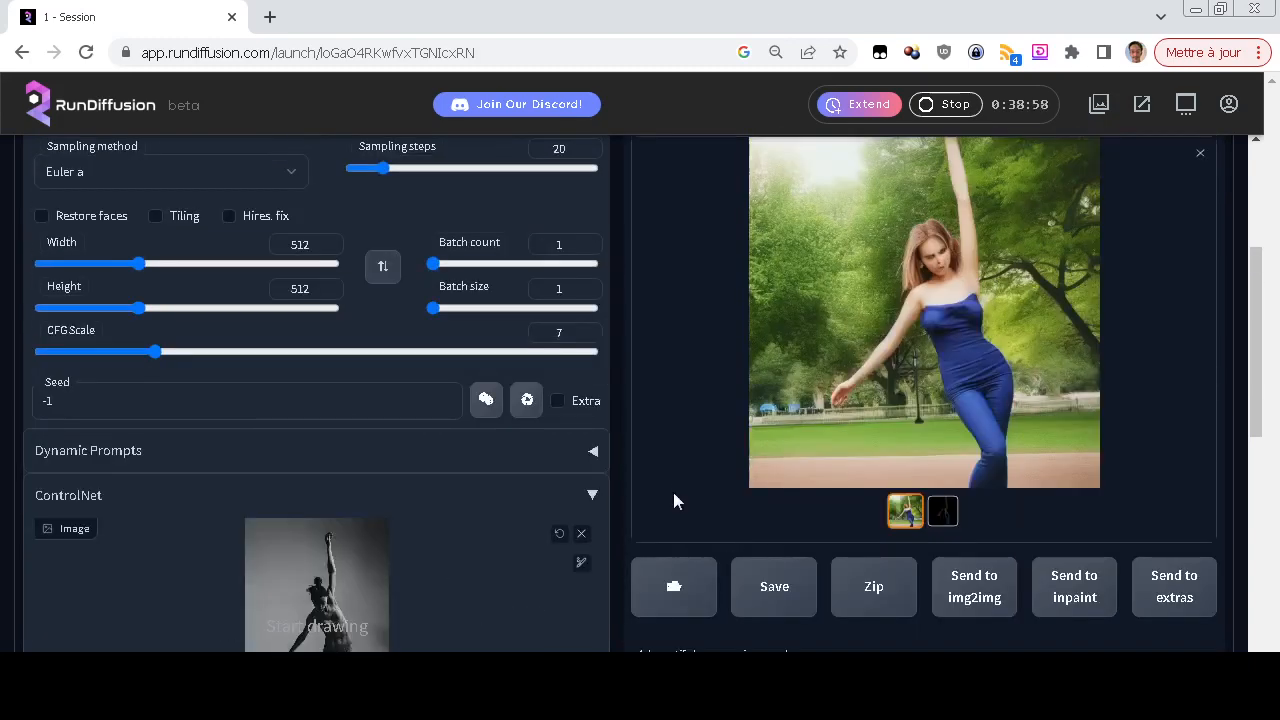
{"action": "scroll", "coordinate": [673, 492], "scroll_direction": "up", "scroll_amount": 3}
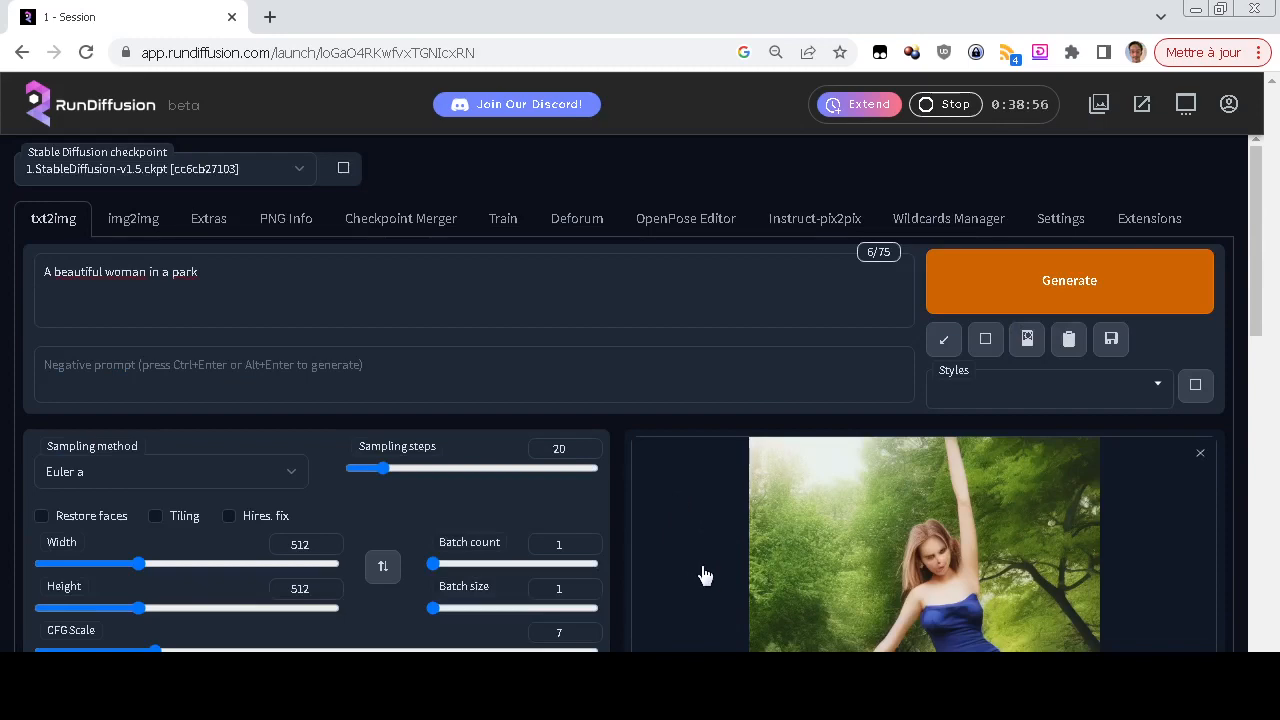
Replace the ControlNet input image with the pose-5 photo of the seated meditating woman
{"action": "scroll", "coordinate": [703, 574], "scroll_direction": "down", "scroll_amount": 6}
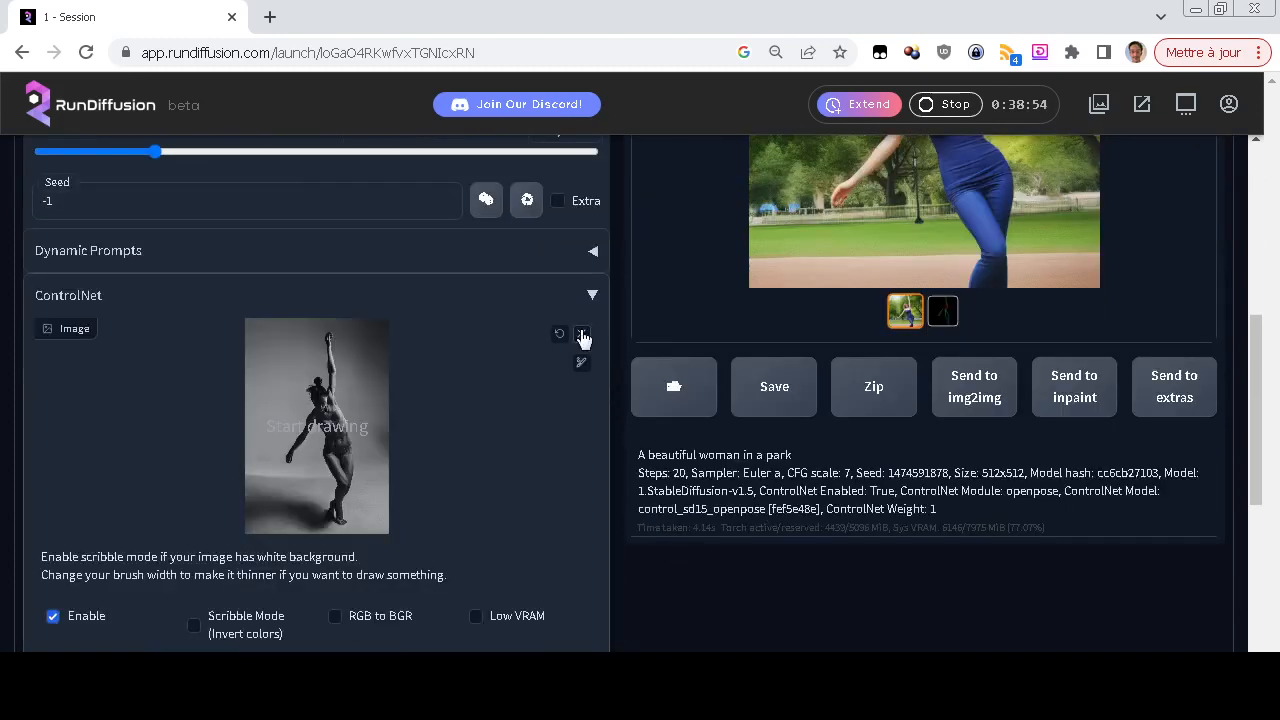
{"action": "left_click", "coordinate": [582, 335]}
{"action": "left_click", "coordinate": [330, 456]}
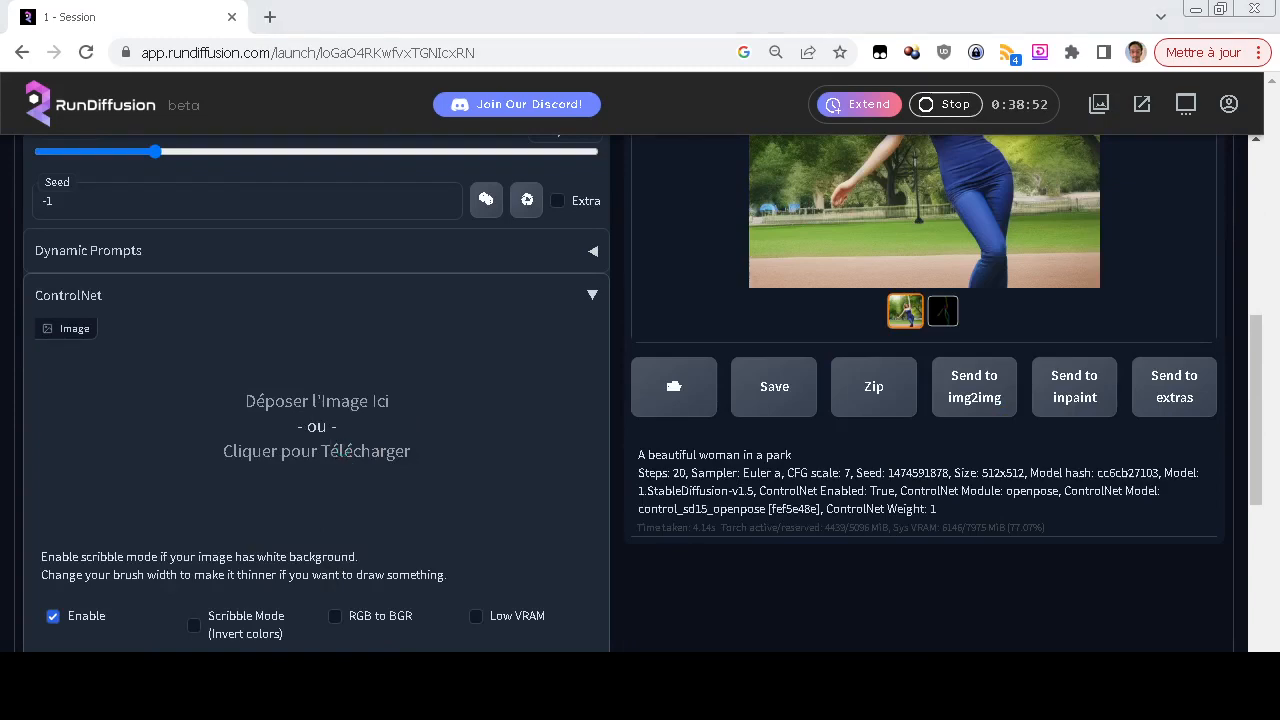
{"action": "left_click", "coordinate": [343, 260]}
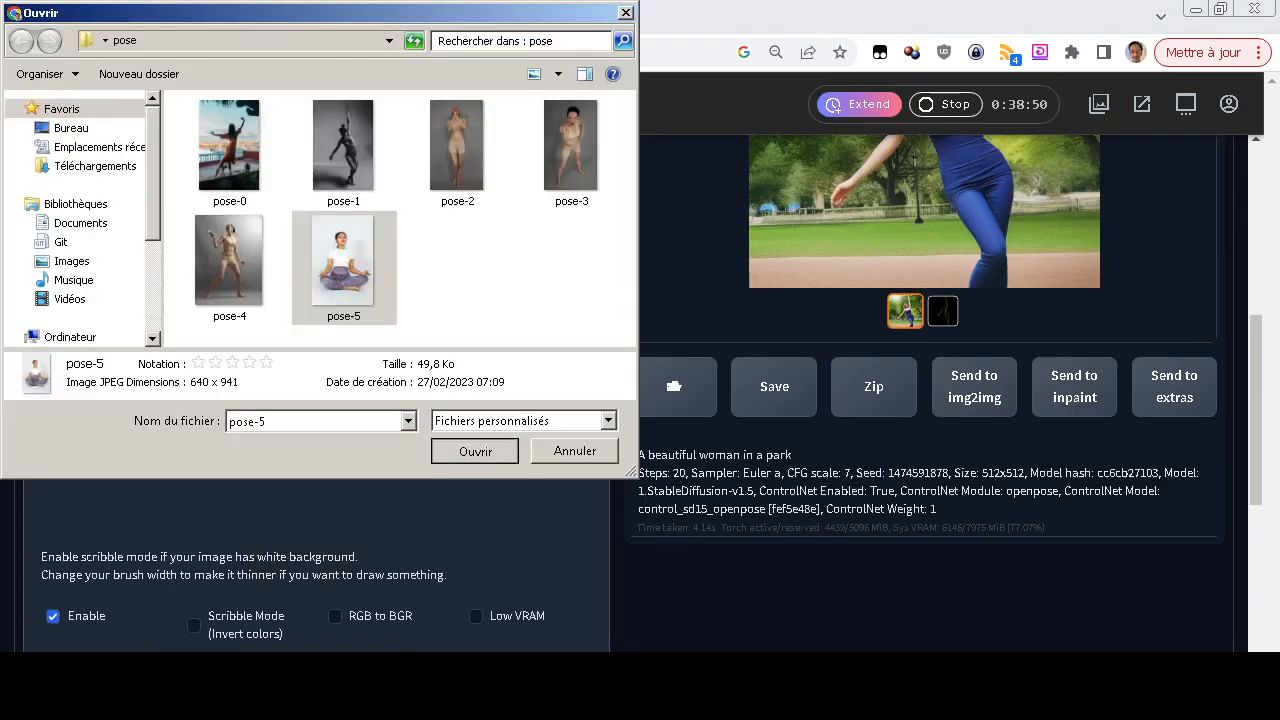
{"action": "left_click", "coordinate": [474, 450]}
Generate "A beautiful woman in a park" using the seated pose-5 photo
{"action": "scroll", "coordinate": [657, 415], "scroll_direction": "up", "scroll_amount": 4}
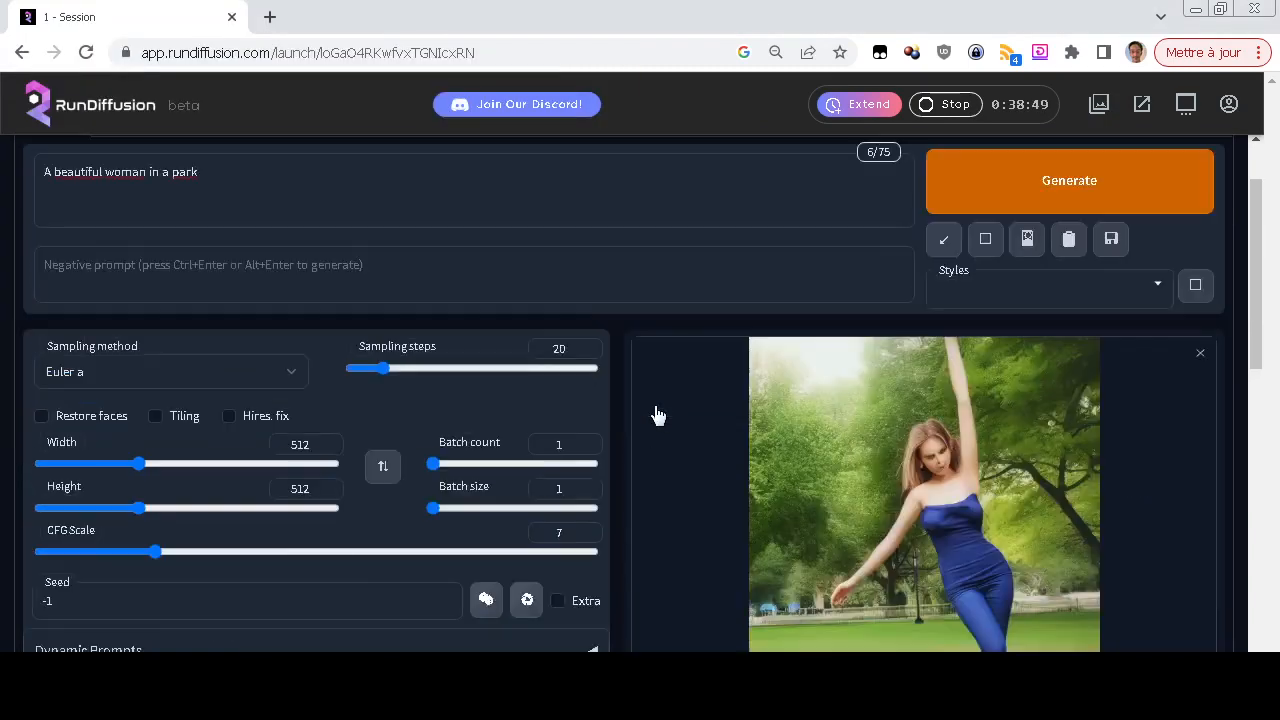
{"action": "left_click", "coordinate": [1043, 177]}
{"action": "scroll", "coordinate": [637, 470], "scroll_direction": "down", "scroll_amount": 2}
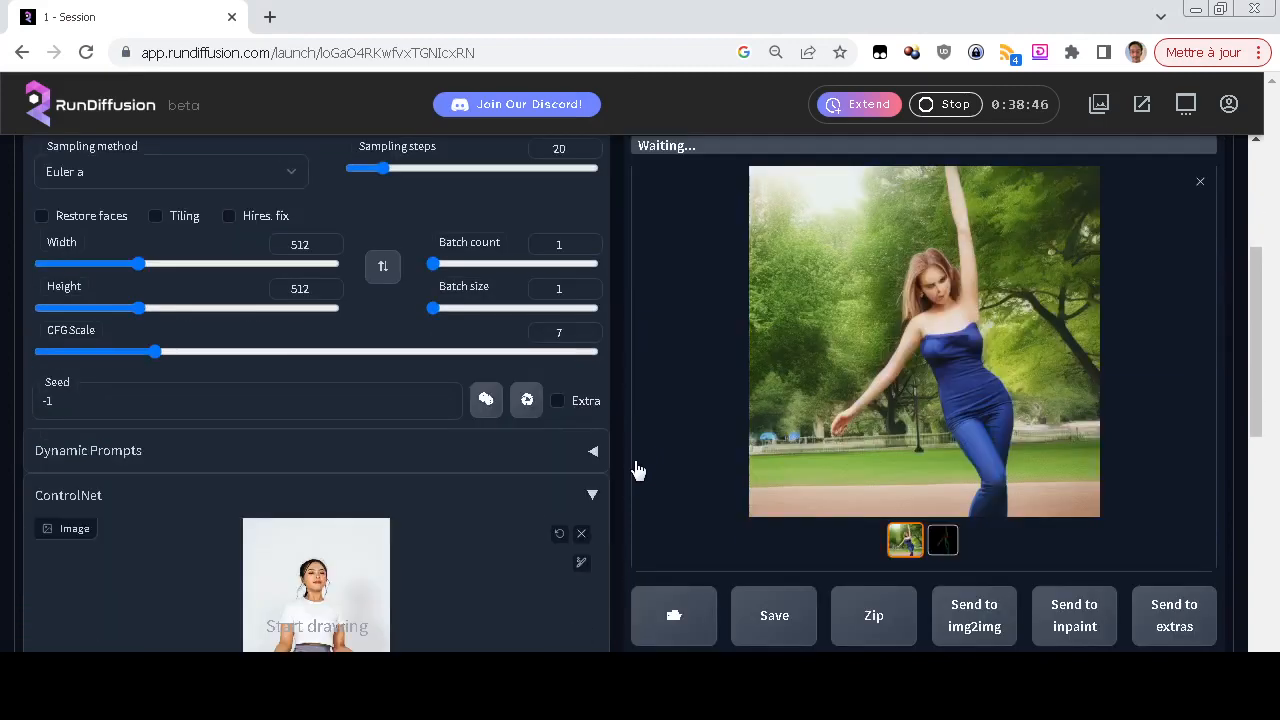
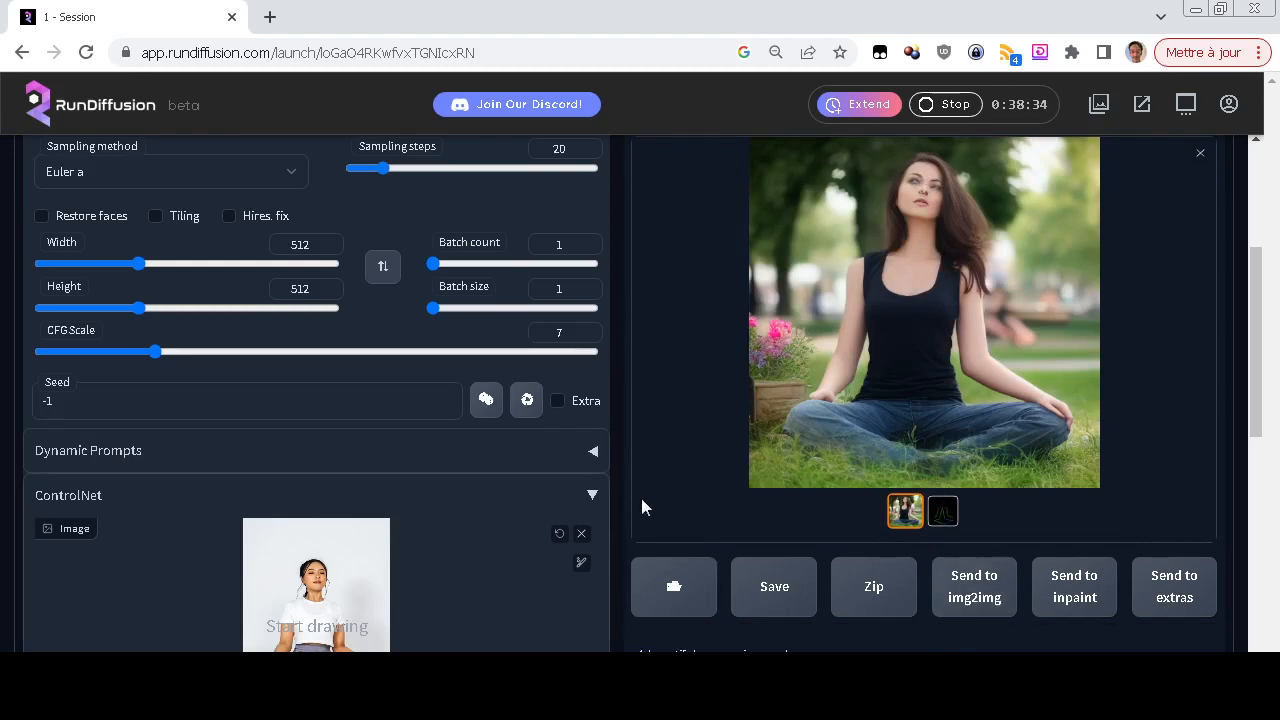
Replace the ControlNet input image with the pose-3 photo of the standing woman pointing forward
{"action": "scroll", "coordinate": [642, 488], "scroll_direction": "down", "scroll_amount": 2}
{"action": "left_click", "coordinate": [580, 334]}
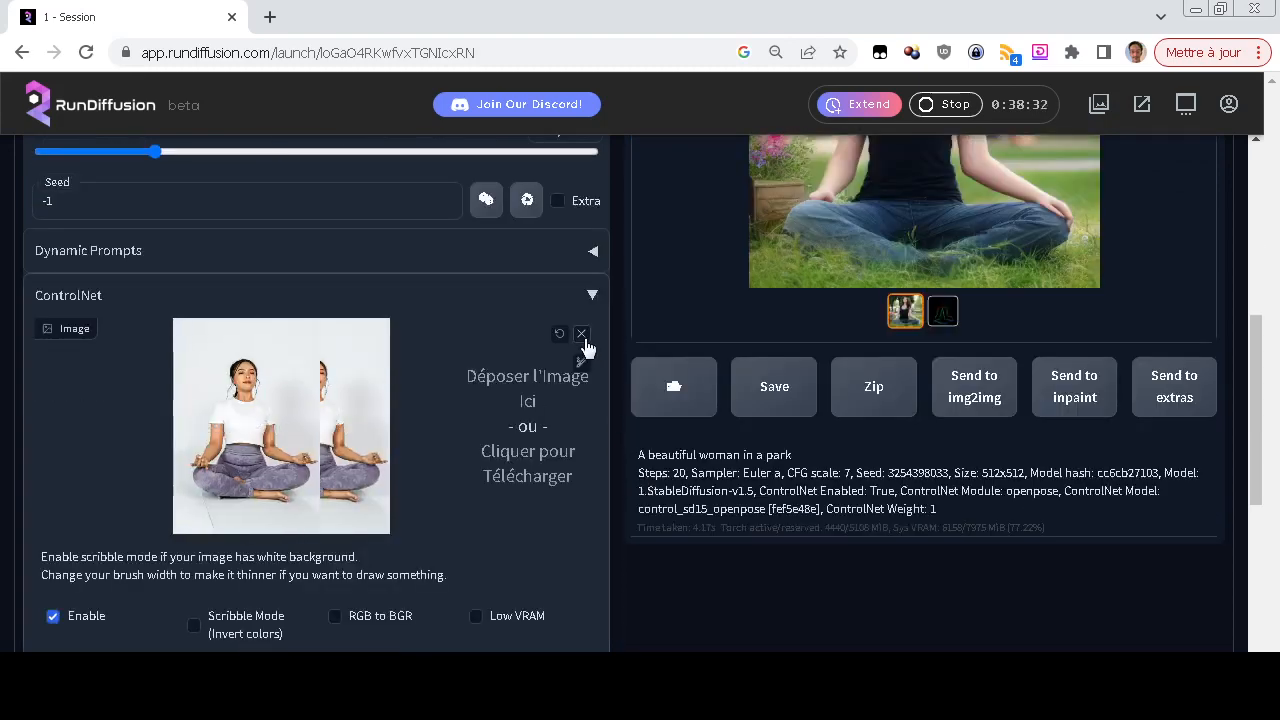
{"action": "left_click", "coordinate": [362, 465]}
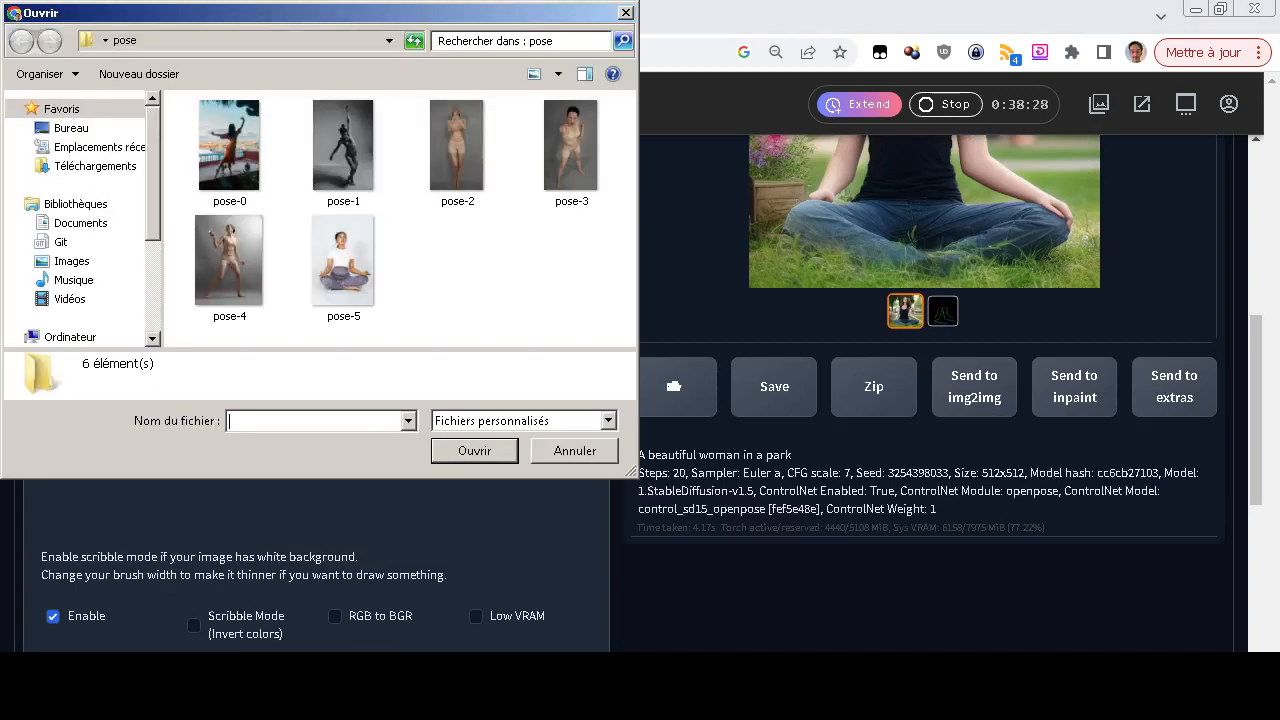
{"action": "double_click", "coordinate": [570, 145]}
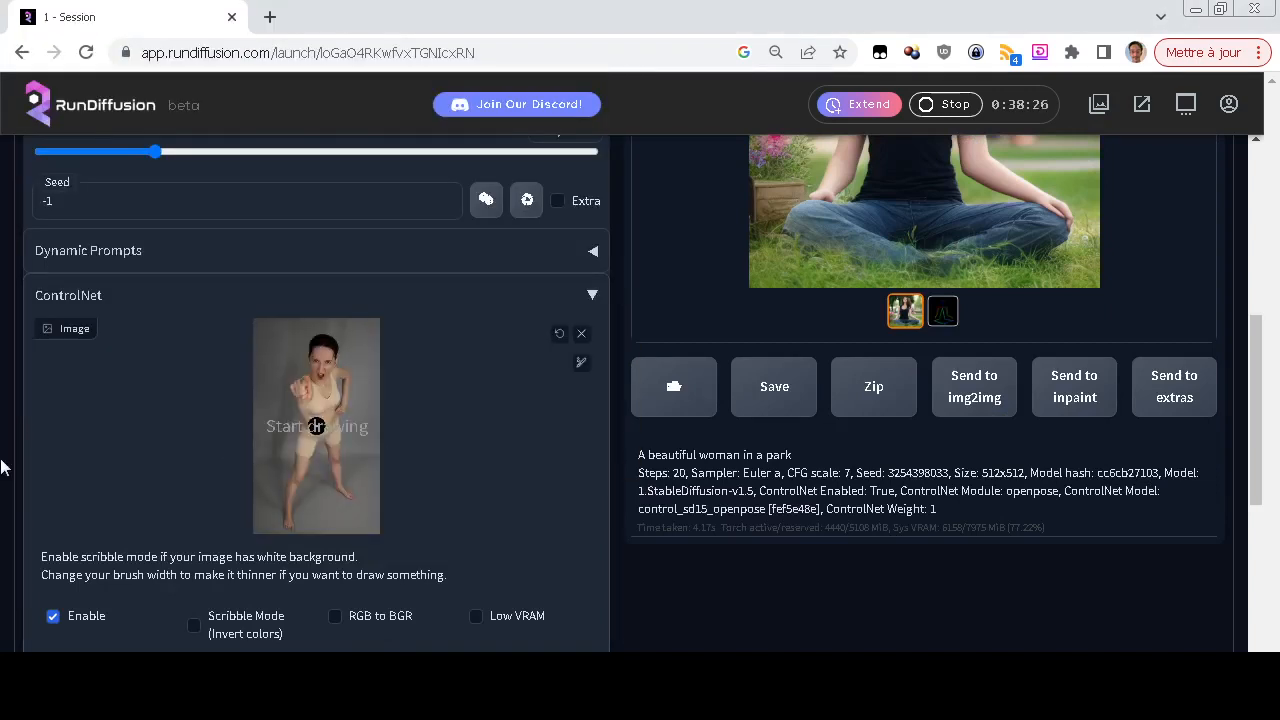
Generate "A beautiful woman in a park" from the pose-3 photo and compare the result with that pose
{"action": "scroll", "coordinate": [465, 473], "scroll_direction": "up", "scroll_amount": 3}
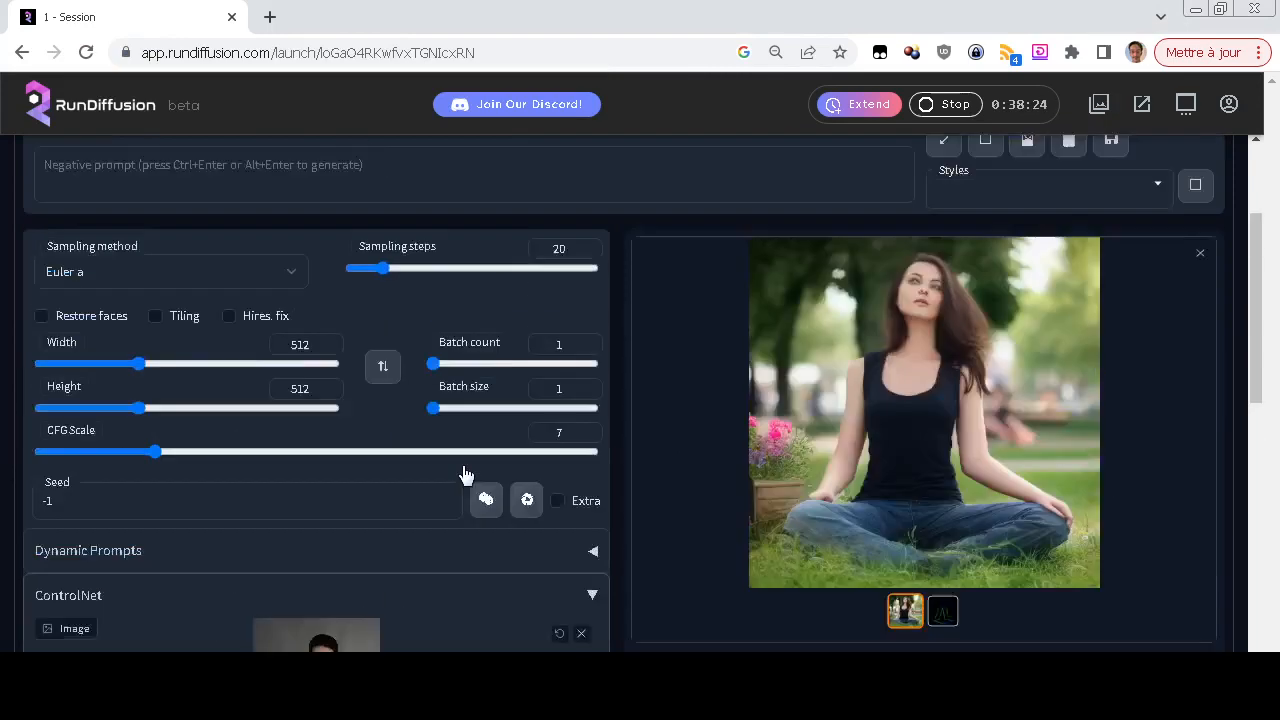
{"action": "scroll", "coordinate": [465, 473], "scroll_direction": "up", "scroll_amount": 1}
{"action": "scroll", "coordinate": [420, 472], "scroll_direction": "down", "scroll_amount": 4}
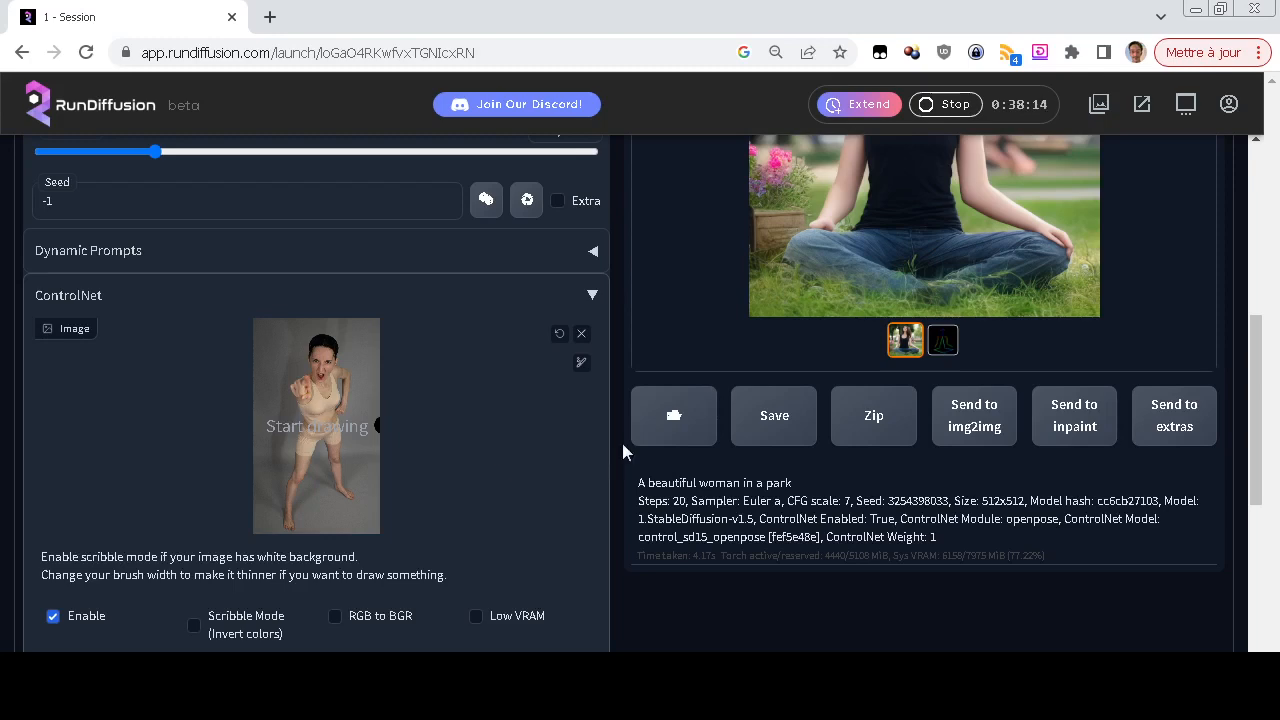
{"action": "scroll", "coordinate": [617, 439], "scroll_direction": "up", "scroll_amount": 1}
{"action": "scroll", "coordinate": [621, 471], "scroll_direction": "up", "scroll_amount": 3}
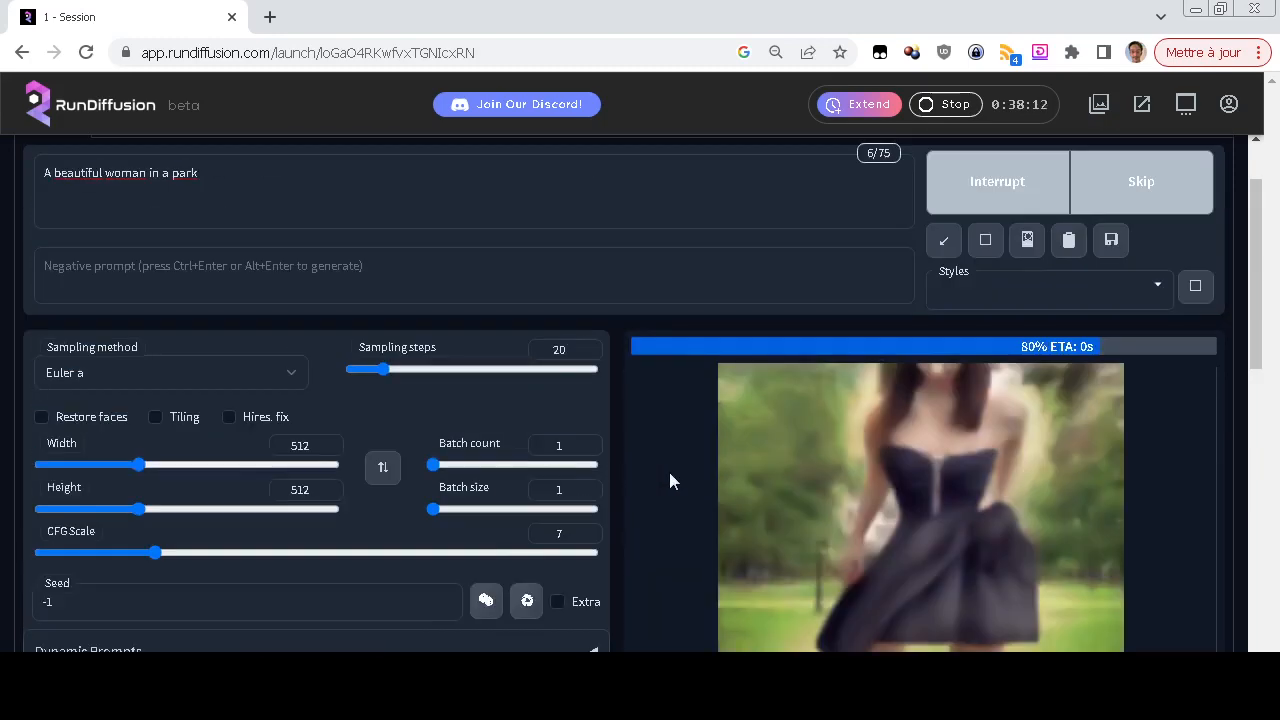
{"action": "scroll", "coordinate": [670, 475], "scroll_direction": "down", "scroll_amount": 3}
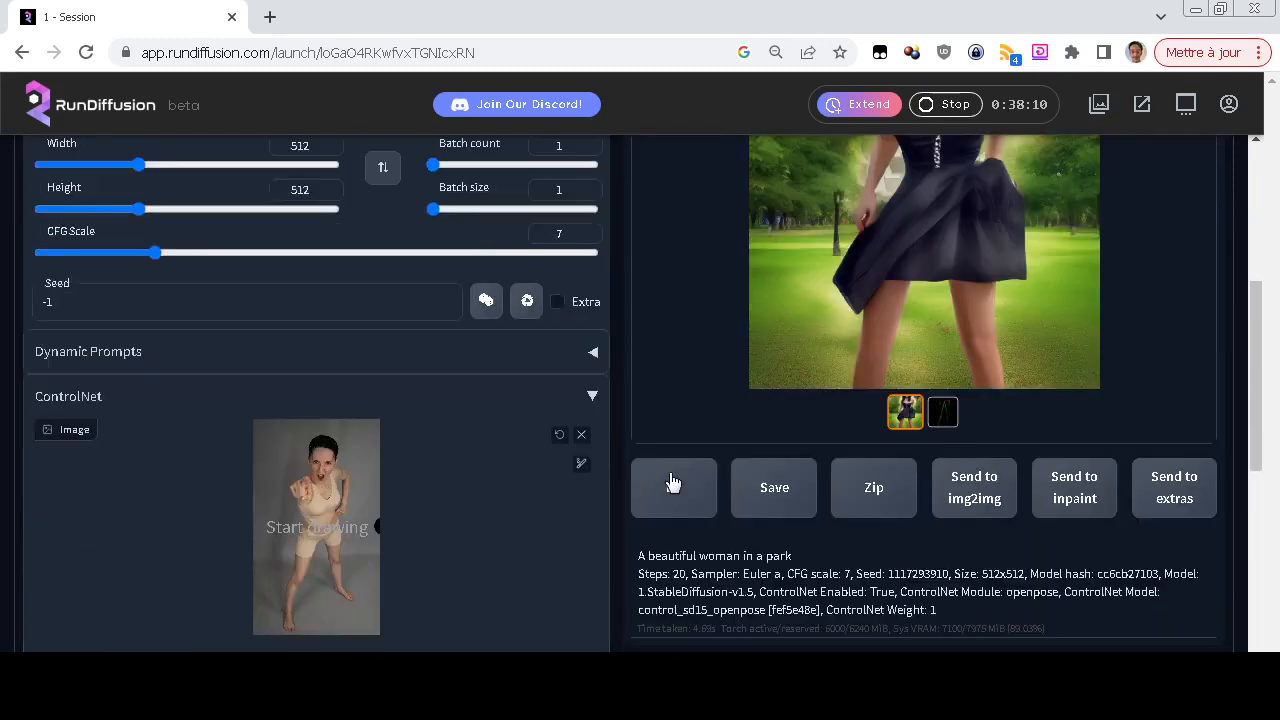
Generate another image with the same prompt and pose-3 photo, and check how its pose matches the photo
{"action": "scroll", "coordinate": [672, 483], "scroll_direction": "up", "scroll_amount": 3}
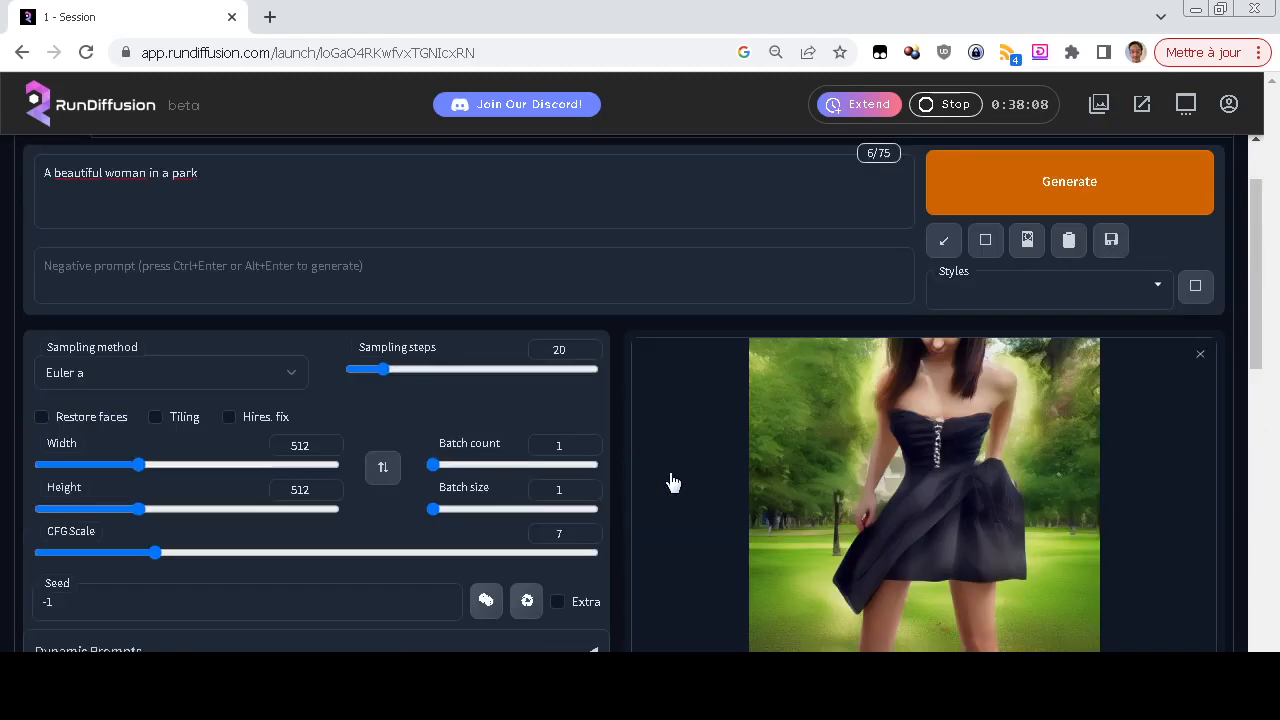
{"action": "left_click", "coordinate": [1006, 200]}
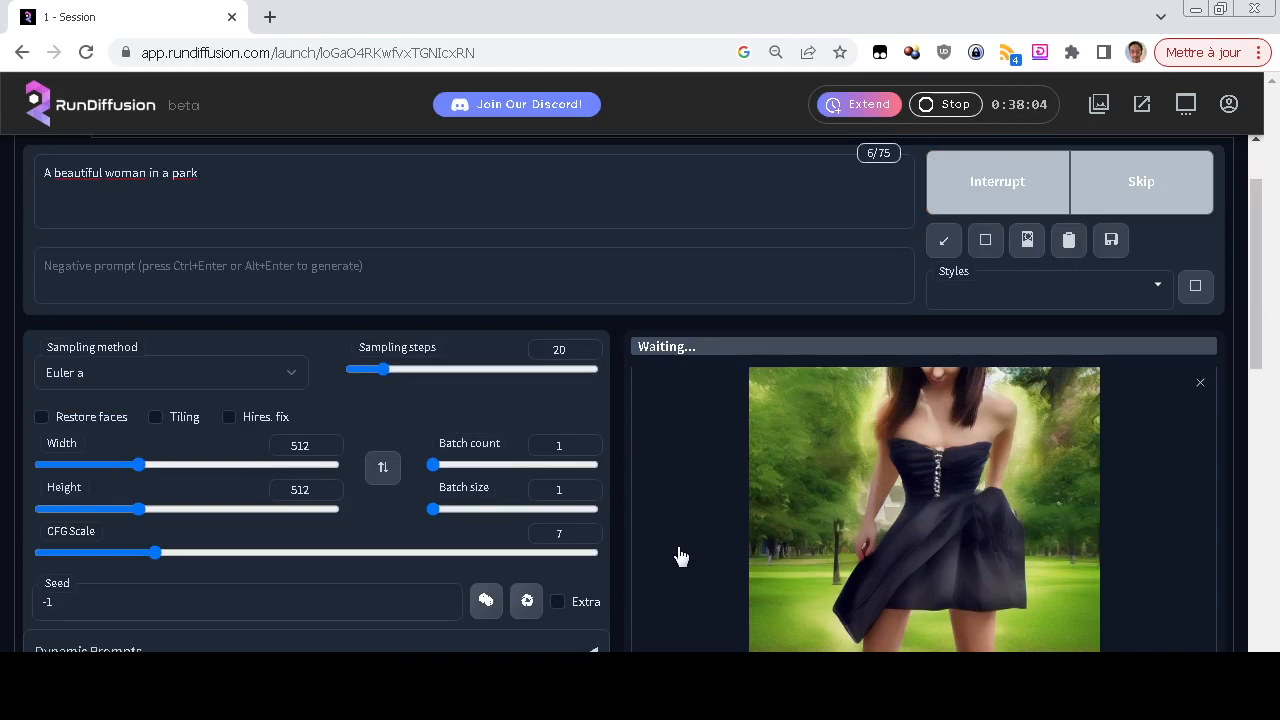
{"action": "scroll", "coordinate": [677, 556], "scroll_direction": "down", "scroll_amount": 4}
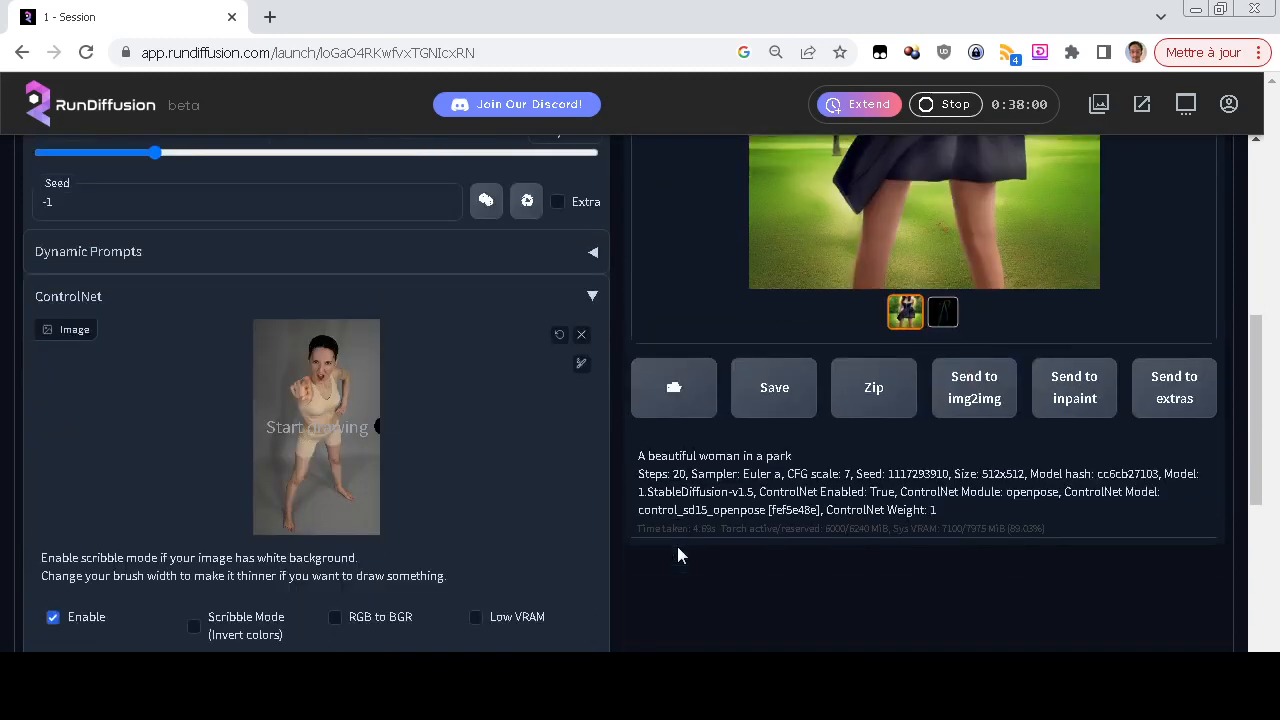
{"action": "scroll", "coordinate": [678, 548], "scroll_direction": "up", "scroll_amount": 3}
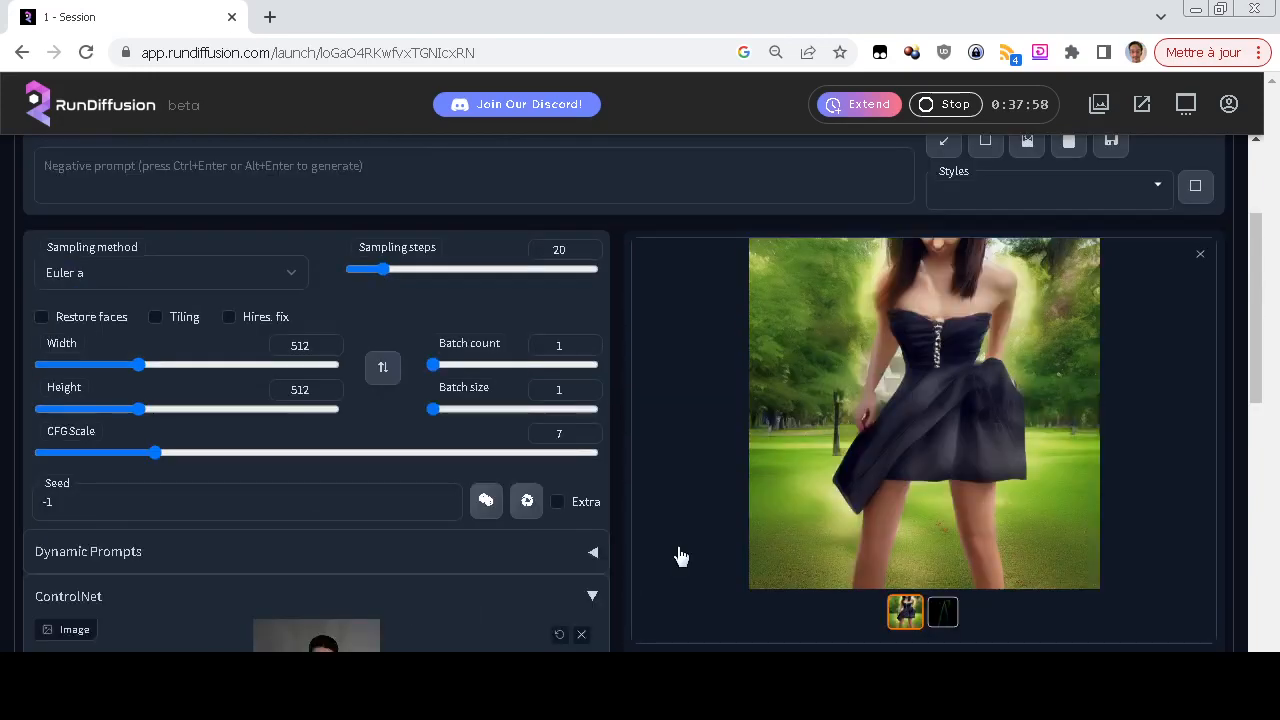
{"action": "scroll", "coordinate": [678, 556], "scroll_direction": "up", "scroll_amount": 2}
{"action": "scroll", "coordinate": [677, 556], "scroll_direction": "down", "scroll_amount": 4}
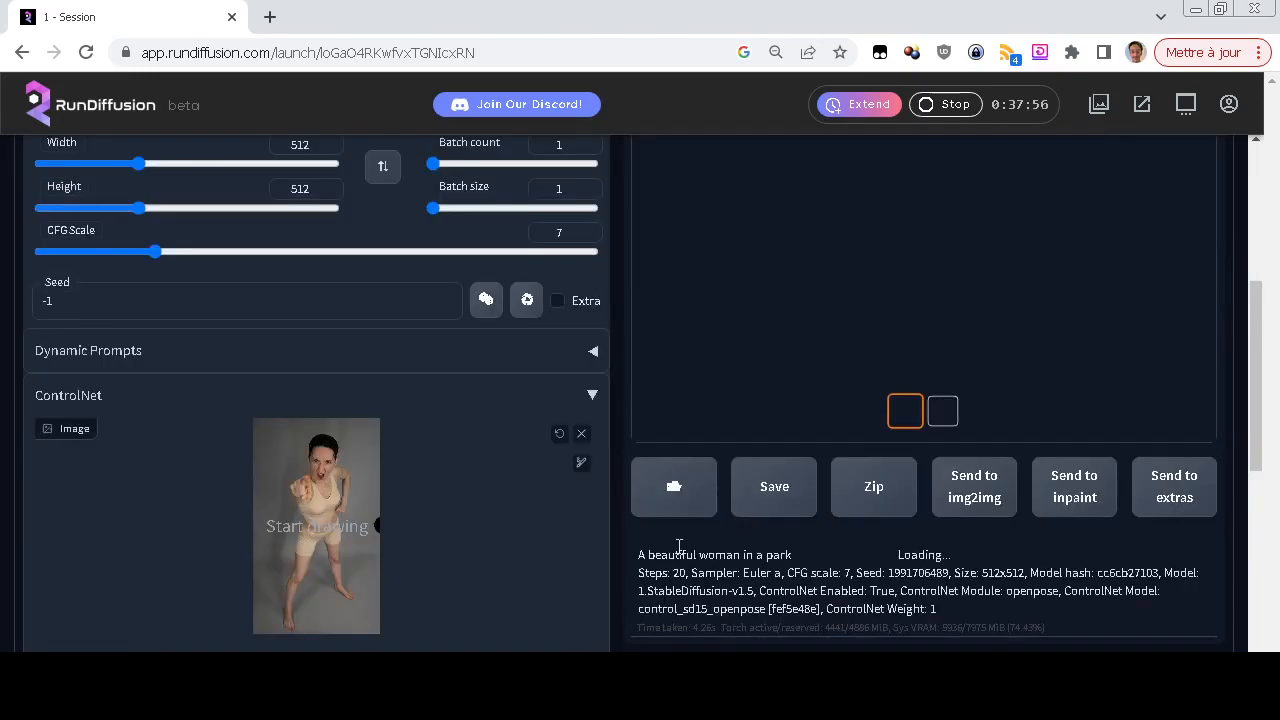
{"action": "scroll", "coordinate": [679, 548], "scroll_direction": "up", "scroll_amount": 3}
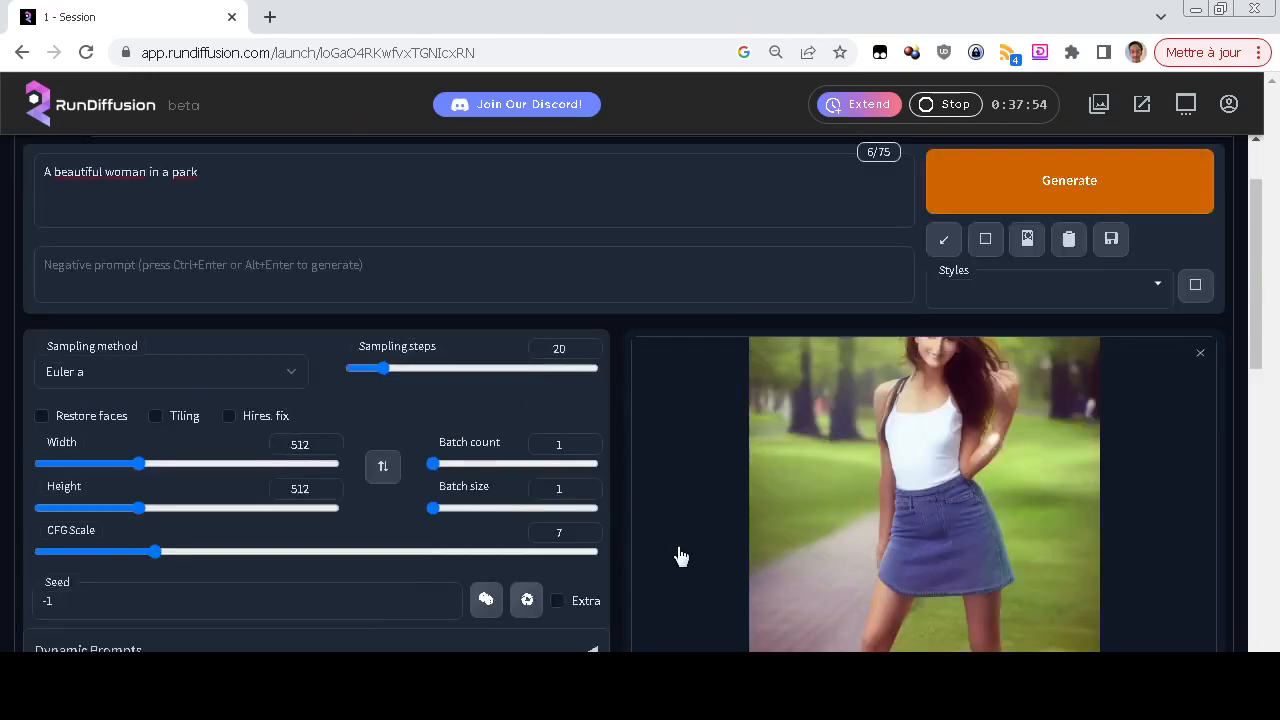
{"action": "scroll", "coordinate": [680, 556], "scroll_direction": "down", "scroll_amount": 2}
{"action": "scroll", "coordinate": [677, 552], "scroll_direction": "down", "scroll_amount": 2}
{"action": "scroll", "coordinate": [678, 554], "scroll_direction": "up", "scroll_amount": 3}
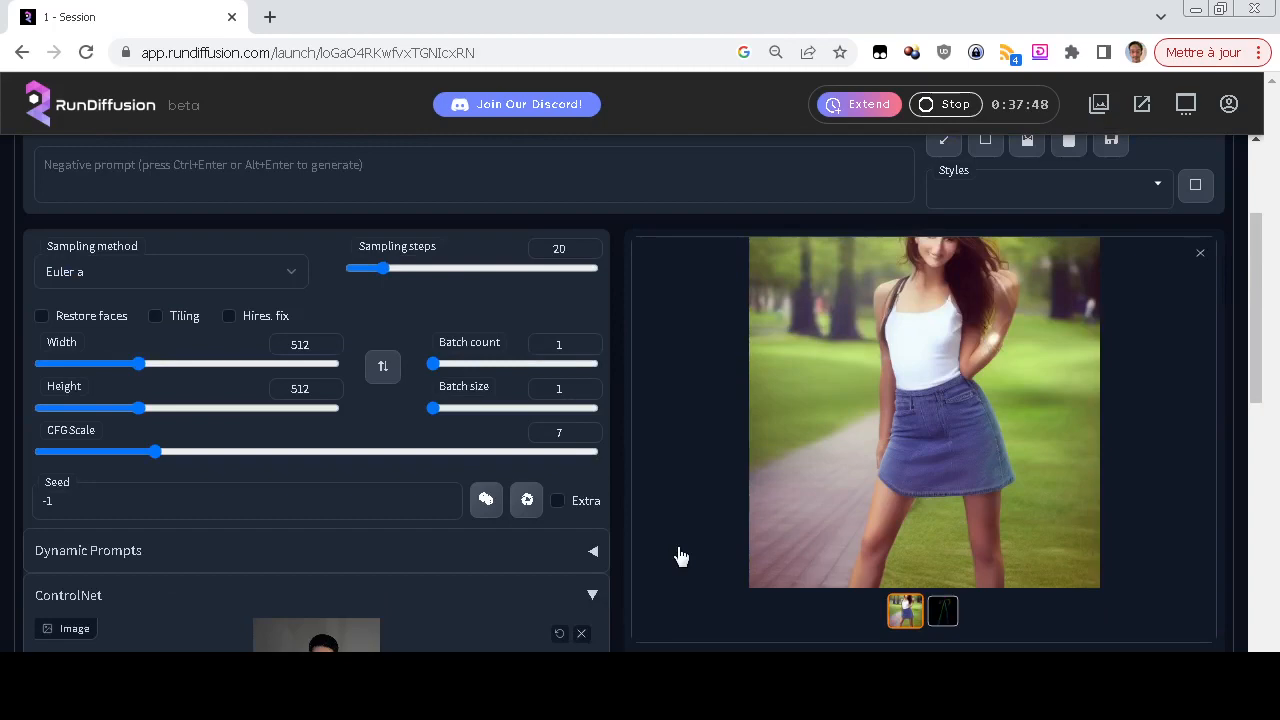
{"action": "scroll", "coordinate": [679, 556], "scroll_direction": "down", "scroll_amount": 2}
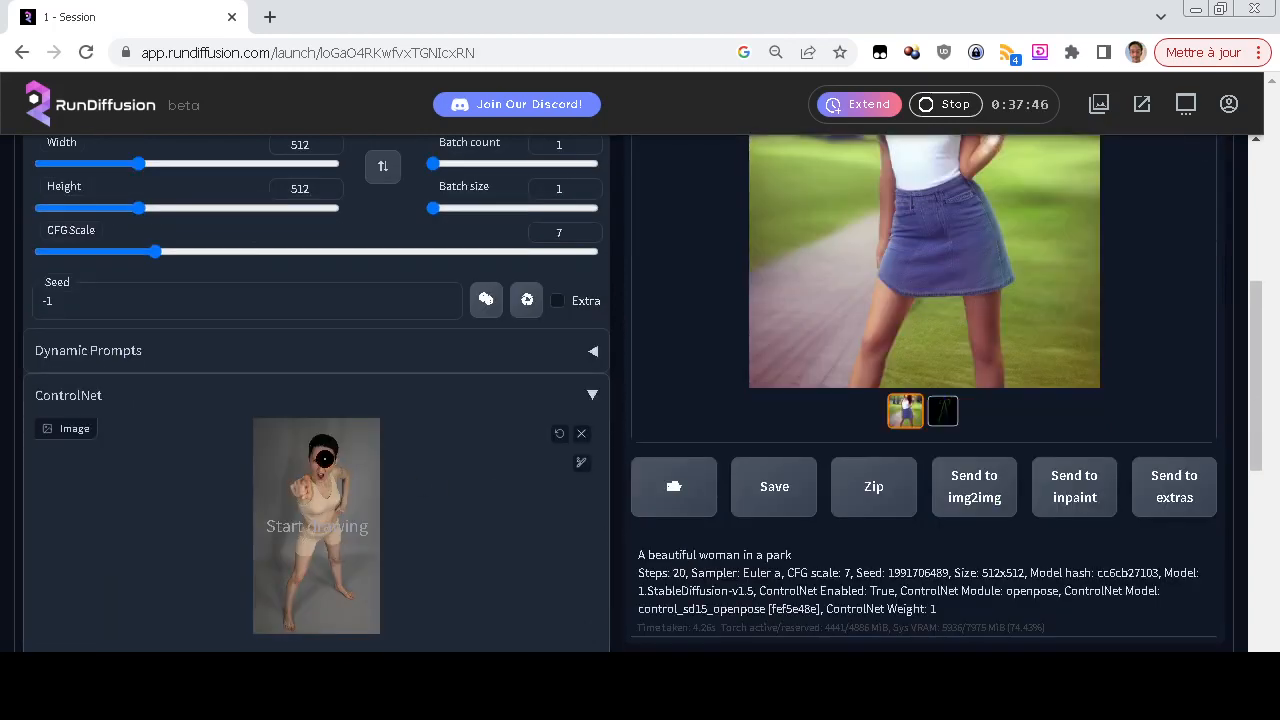
Look at the OpenPose Editor and the option to install extensions from a repository URL, and return to txt2img
{"action": "scroll", "coordinate": [720, 463], "scroll_direction": "up", "scroll_amount": 4}
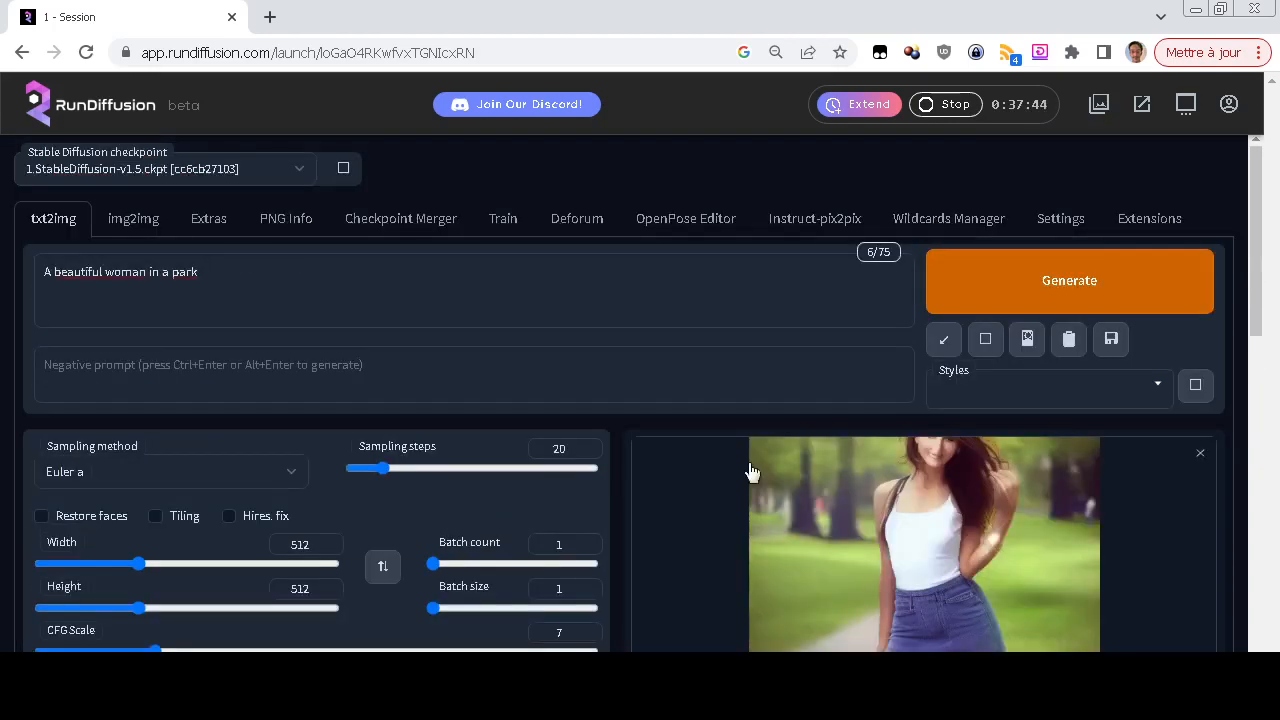
{"action": "left_click", "coordinate": [670, 231]}
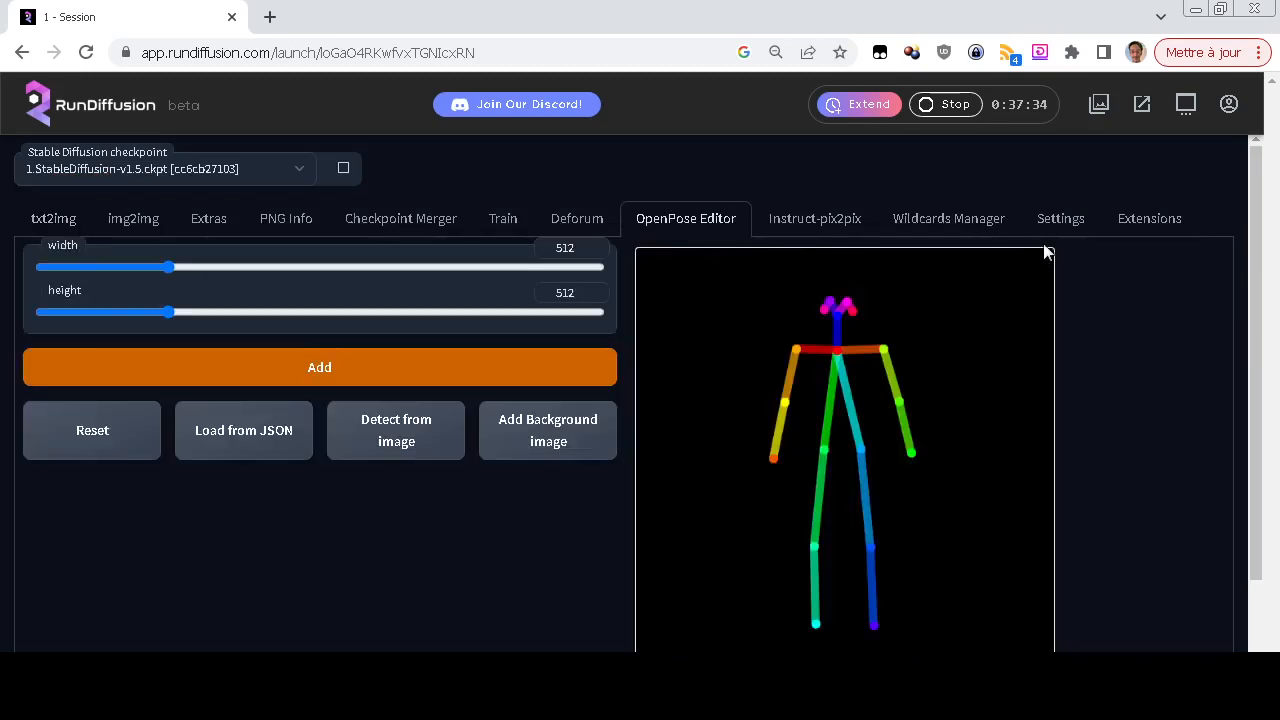
{"action": "left_click", "coordinate": [1150, 226]}
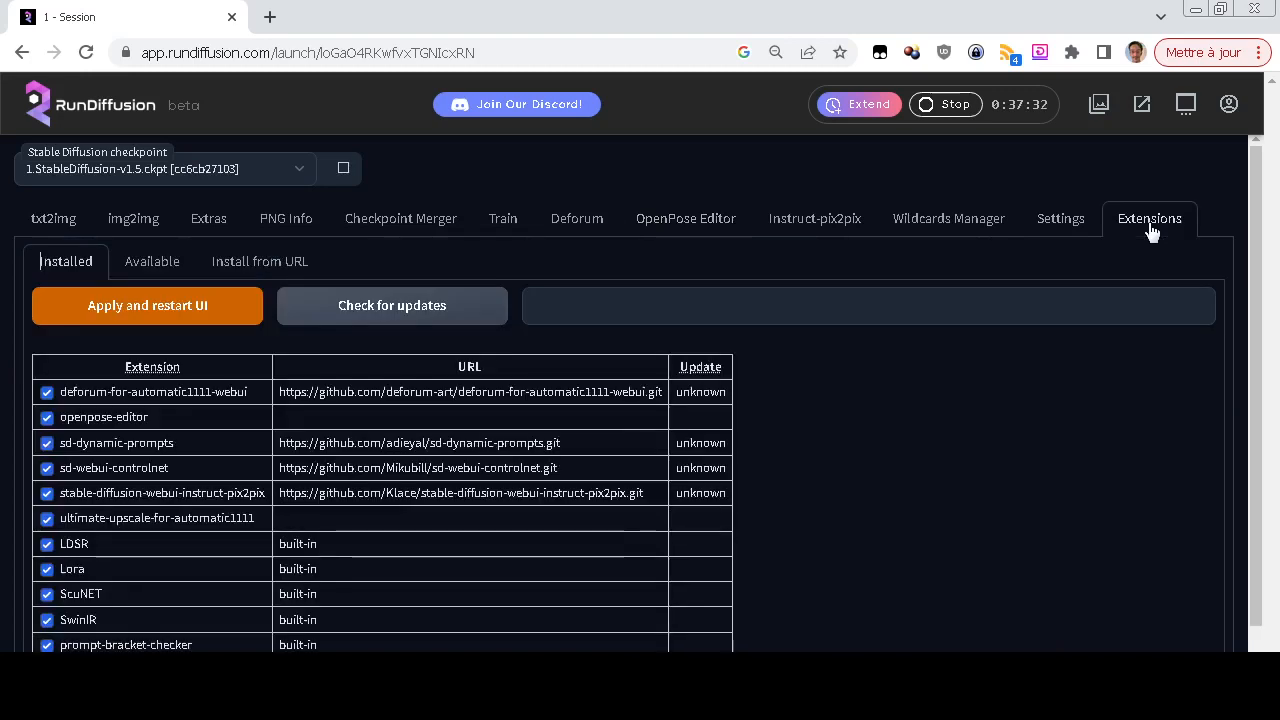
{"action": "left_click", "coordinate": [245, 262]}
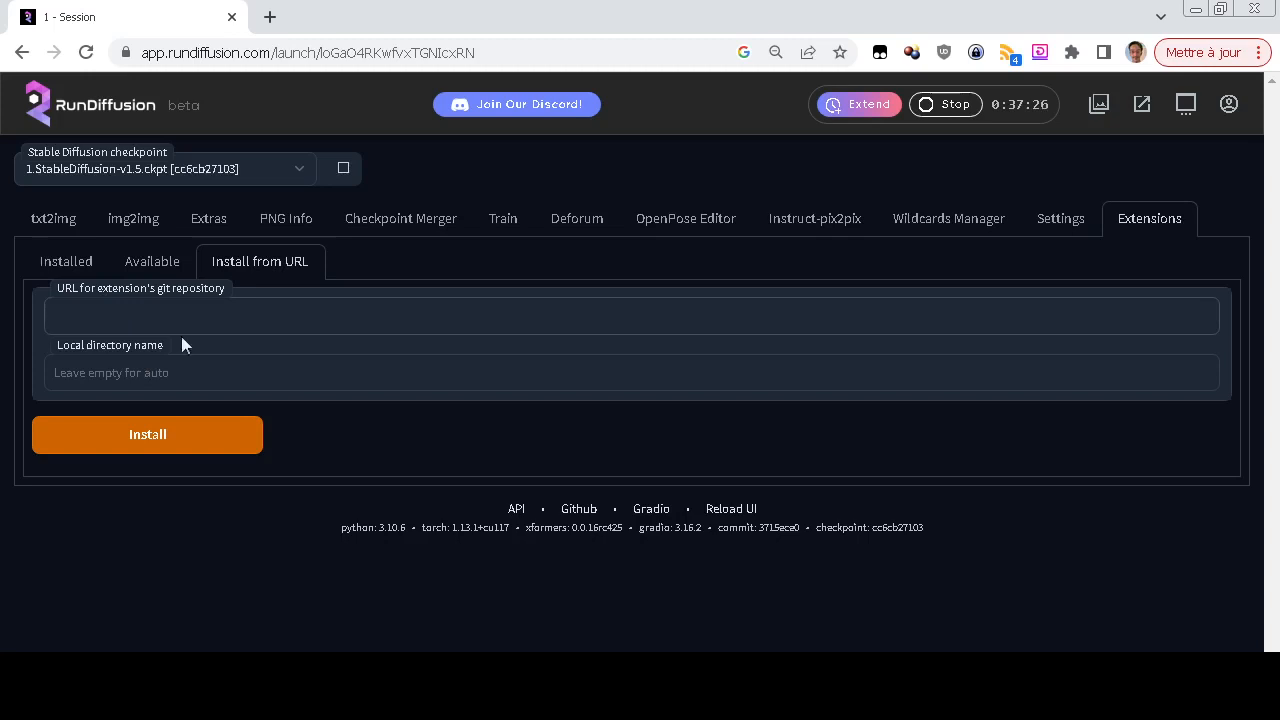
{"action": "left_click", "coordinate": [70, 222]}
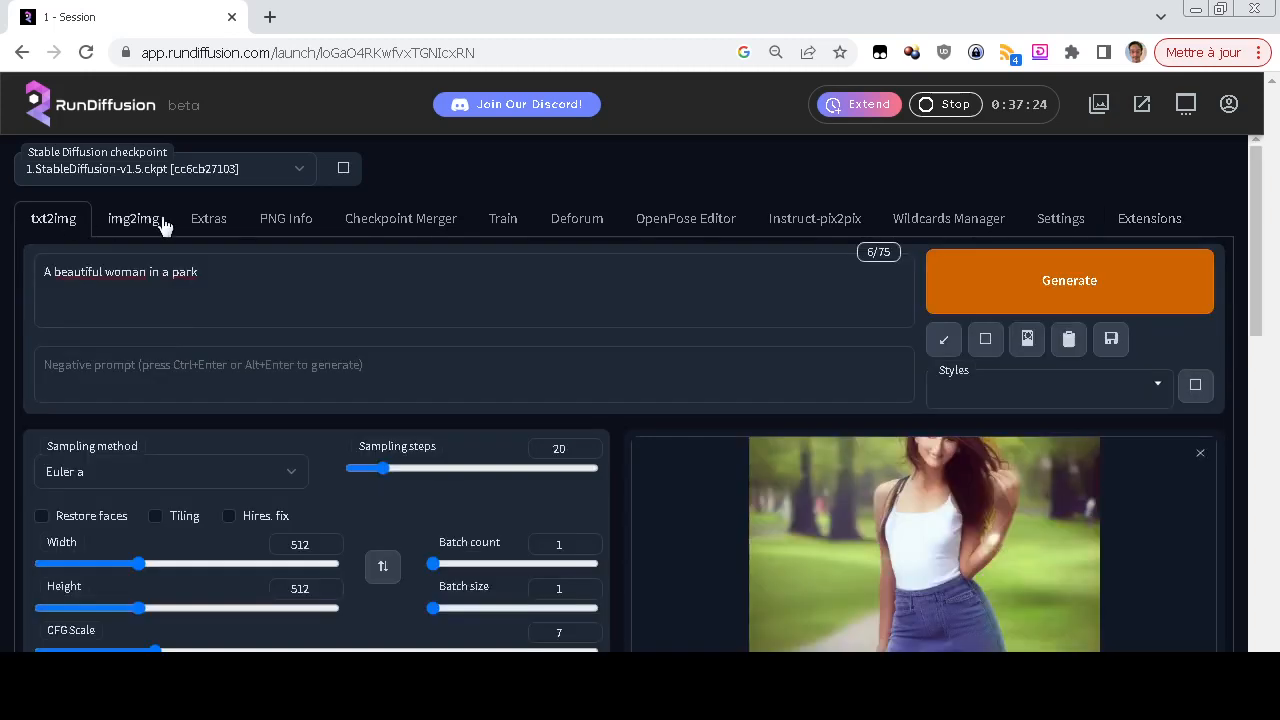
{"action": "left_click", "coordinate": [672, 226]}
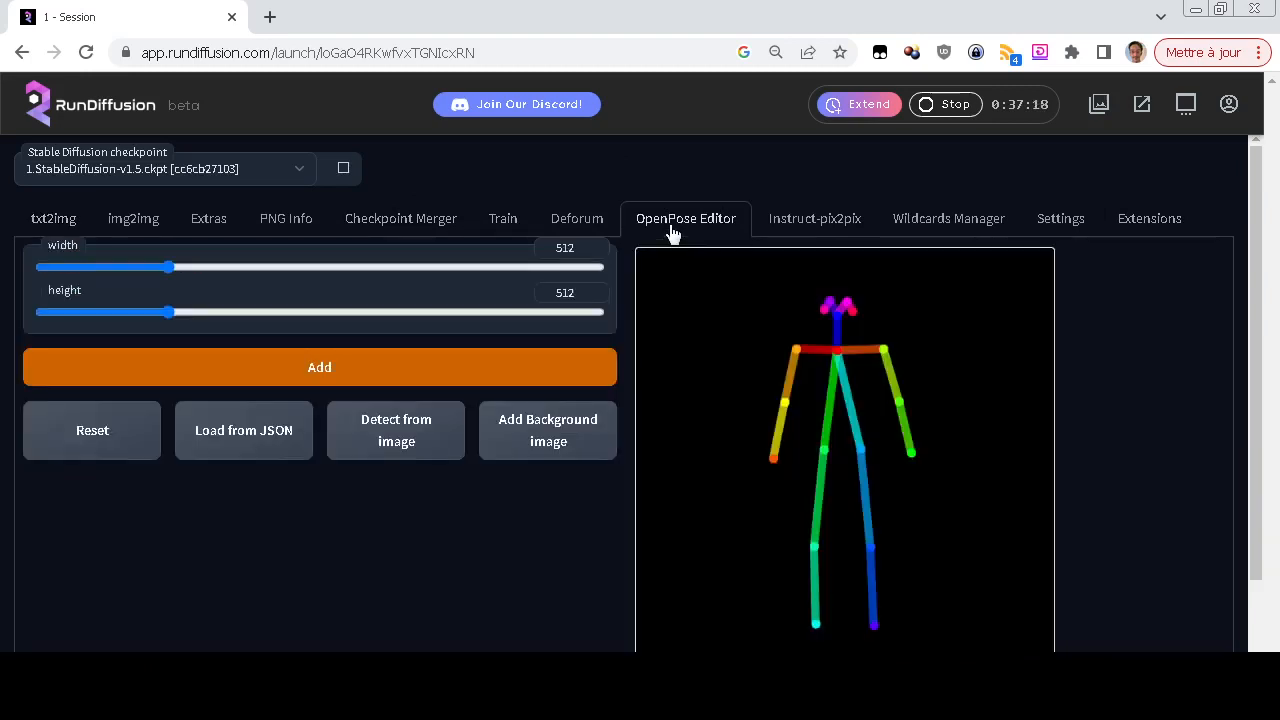
{"action": "left_click", "coordinate": [46, 223]}
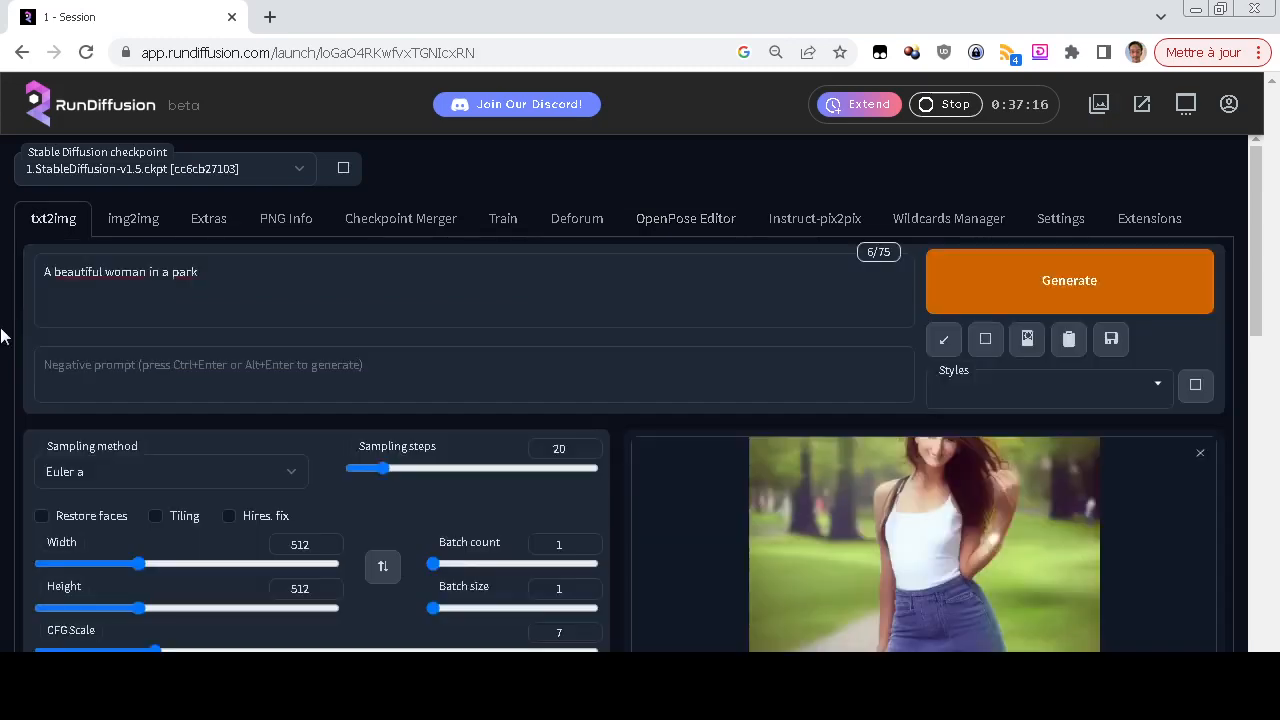
Remove the pose-3 photo from the ControlNet input image
{"action": "scroll", "coordinate": [2, 336], "scroll_direction": "down", "scroll_amount": 6}
{"action": "left_click", "coordinate": [582, 232]}
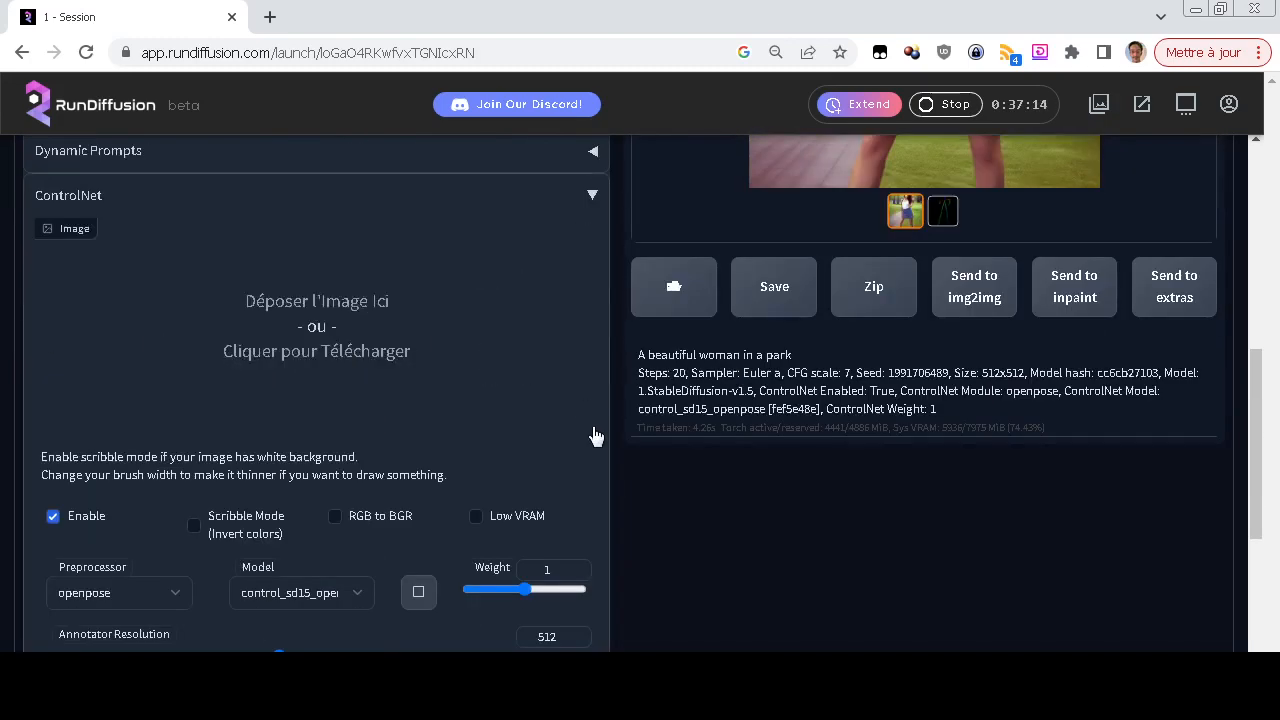
{"action": "scroll", "coordinate": [593, 428], "scroll_direction": "down", "scroll_amount": 2}
{"action": "scroll", "coordinate": [592, 427], "scroll_direction": "up", "scroll_amount": 3}
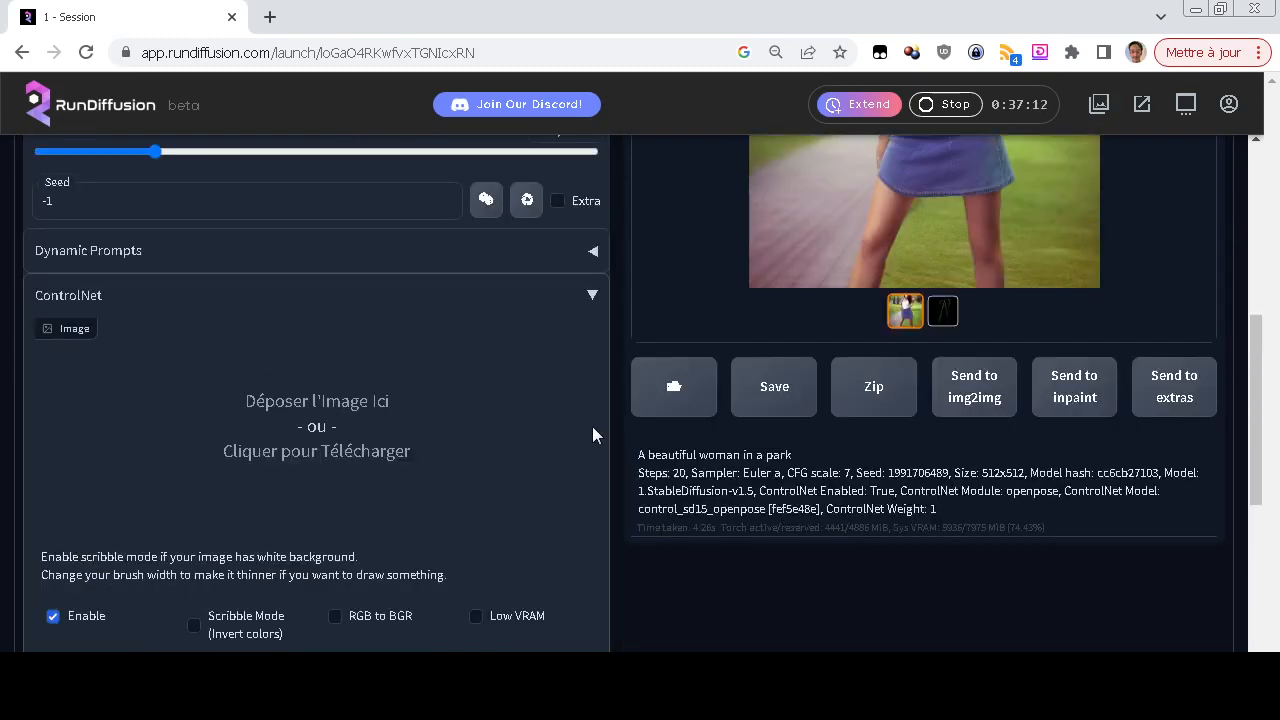
{"action": "scroll", "coordinate": [592, 427], "scroll_direction": "down", "scroll_amount": 3}
{"action": "scroll", "coordinate": [592, 426], "scroll_direction": "up", "scroll_amount": 8}
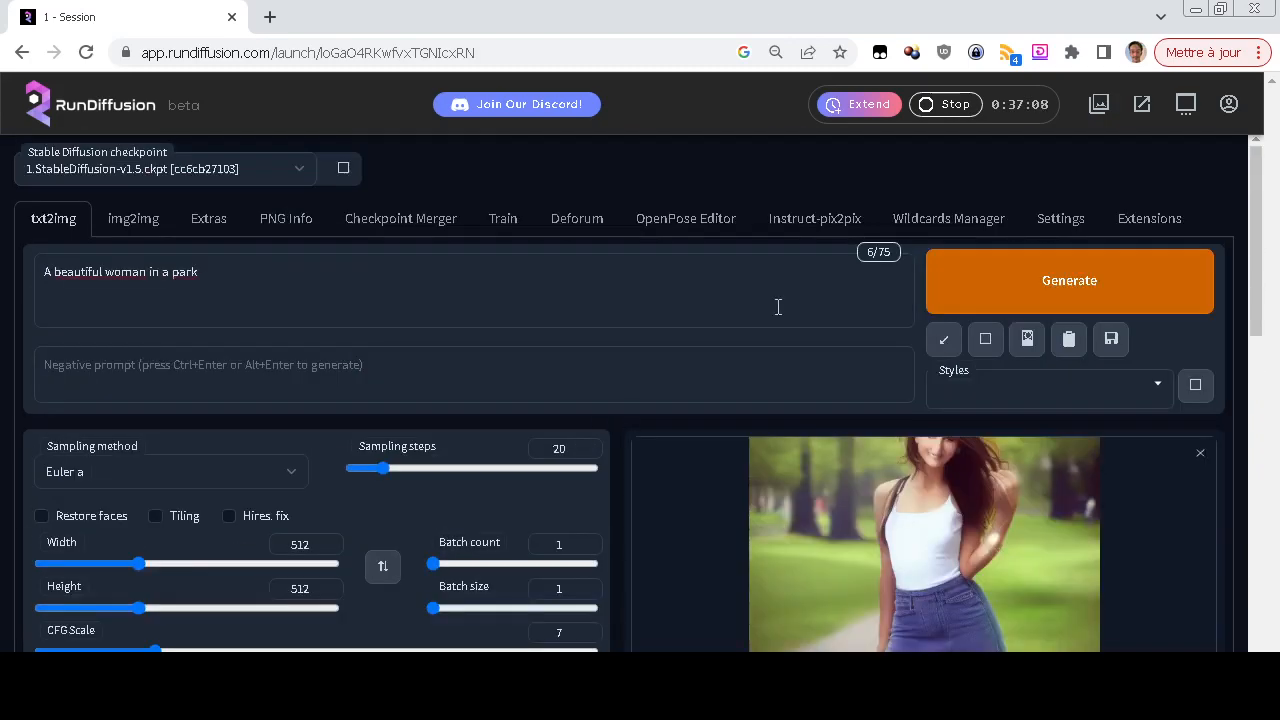
Revisit the OpenPose Editor and examine the skeleton map detected from the pose-3 photo in the txt2img results
{"action": "left_click", "coordinate": [686, 219]}
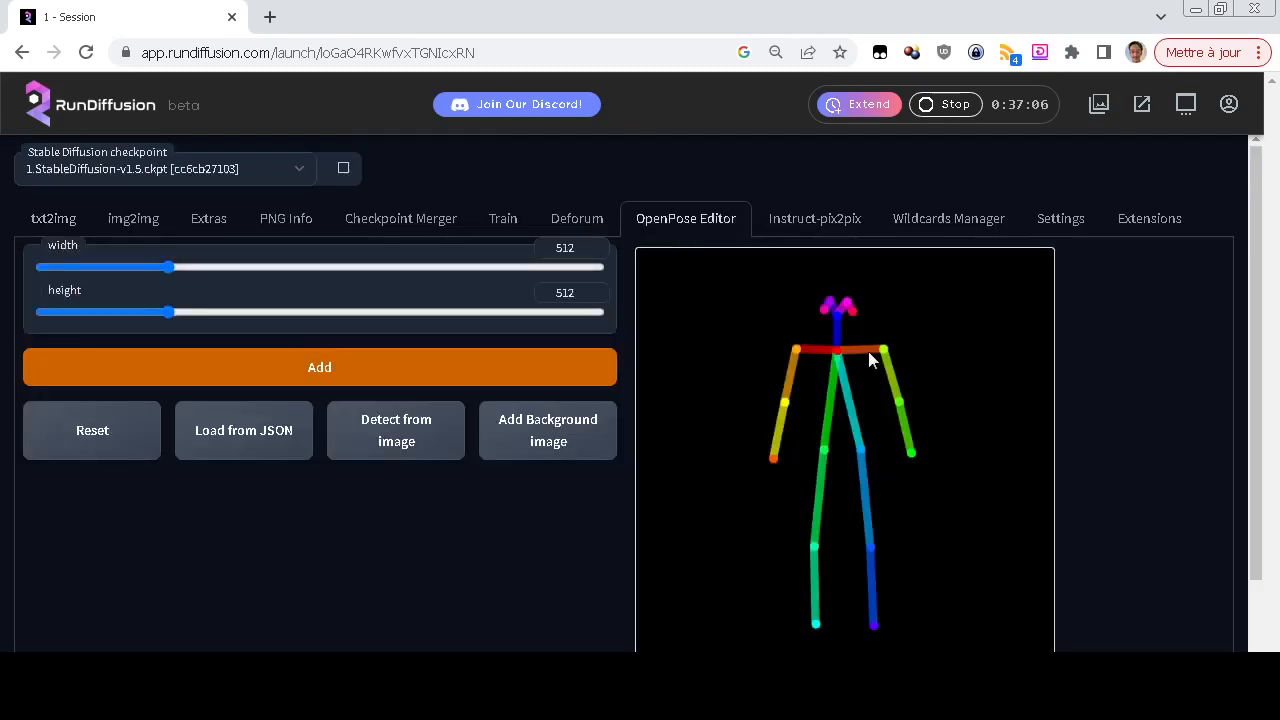
{"action": "left_click", "coordinate": [65, 222]}
{"action": "scroll", "coordinate": [6, 403], "scroll_direction": "down", "scroll_amount": 3}
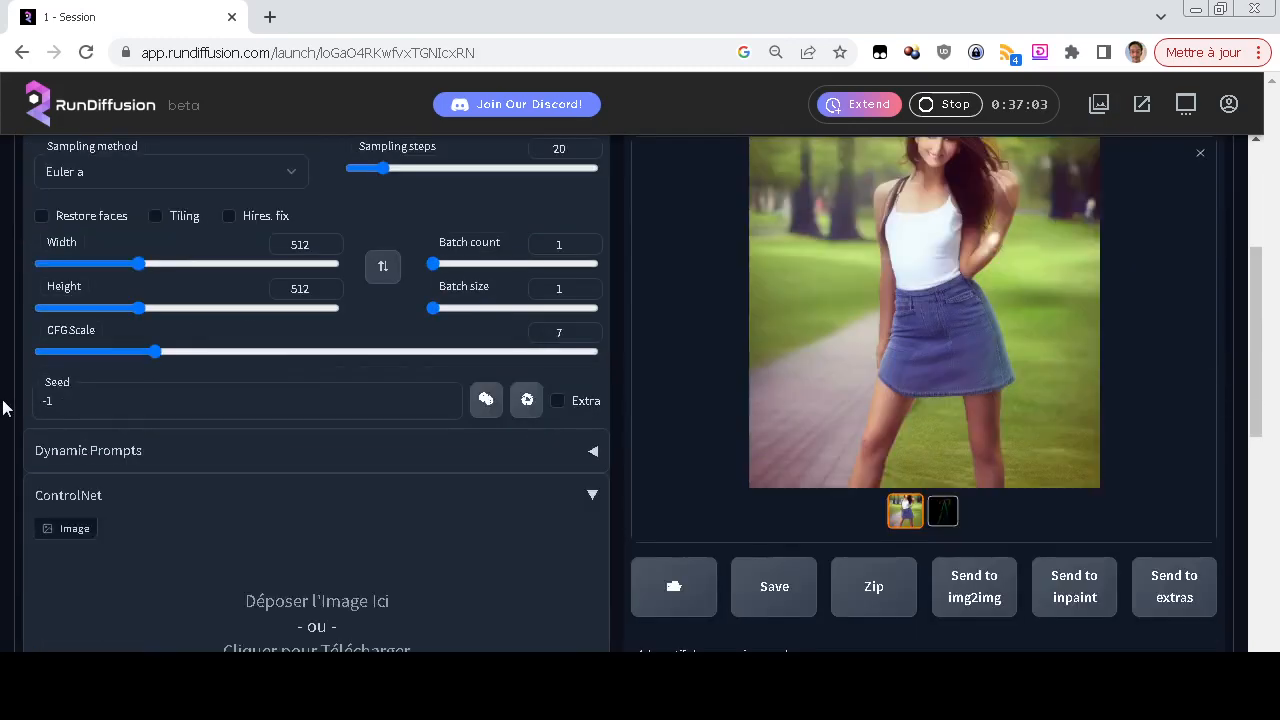
{"action": "left_click", "coordinate": [952, 512]}
{"action": "scroll", "coordinate": [1110, 524], "scroll_direction": "up", "scroll_amount": 1}
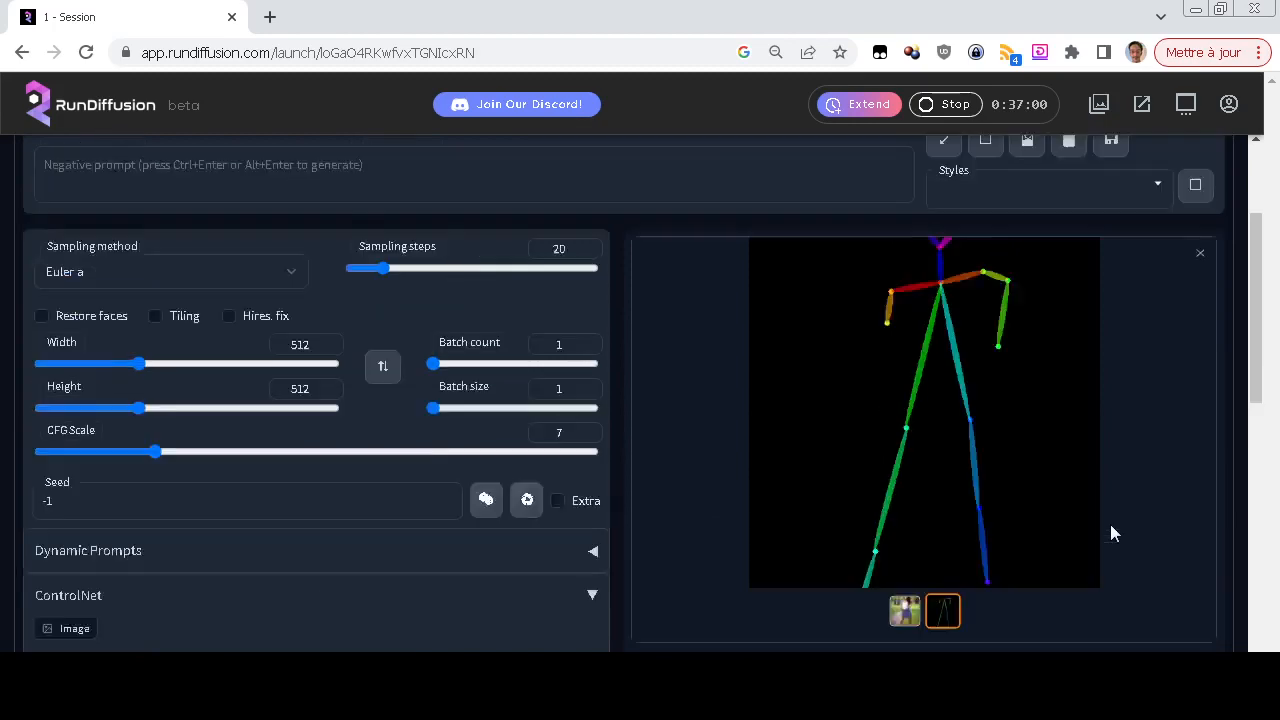
{"action": "scroll", "coordinate": [1110, 524], "scroll_direction": "up", "scroll_amount": 1}
{"action": "scroll", "coordinate": [1110, 524], "scroll_direction": "down", "scroll_amount": 2}
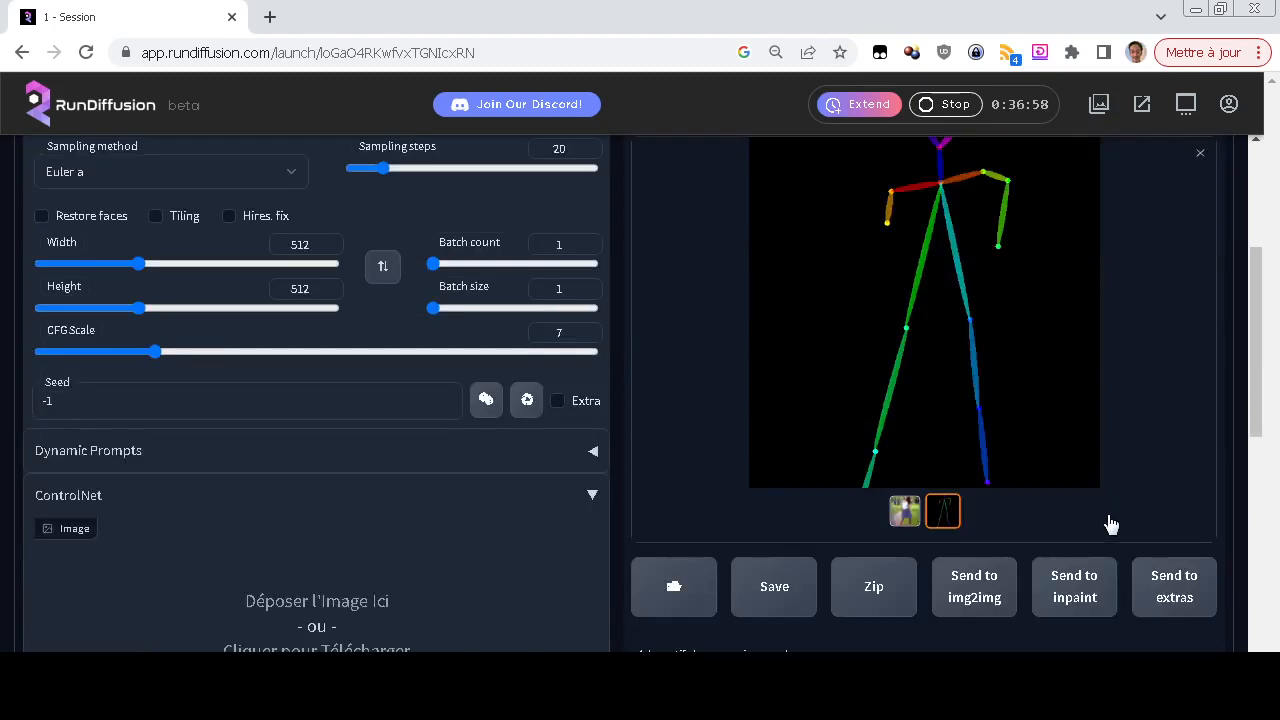
{"action": "scroll", "coordinate": [965, 470], "scroll_direction": "up", "scroll_amount": 3}
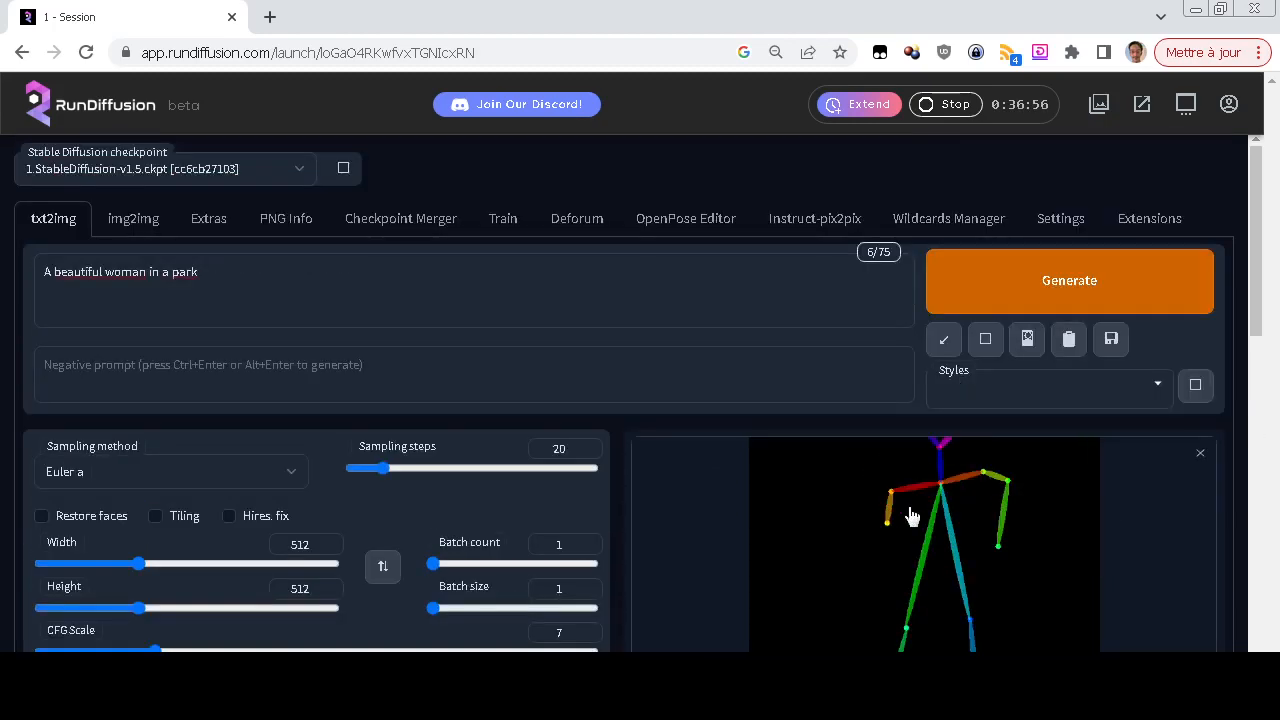
{"action": "scroll", "coordinate": [940, 420], "scroll_direction": "down", "scroll_amount": 2}
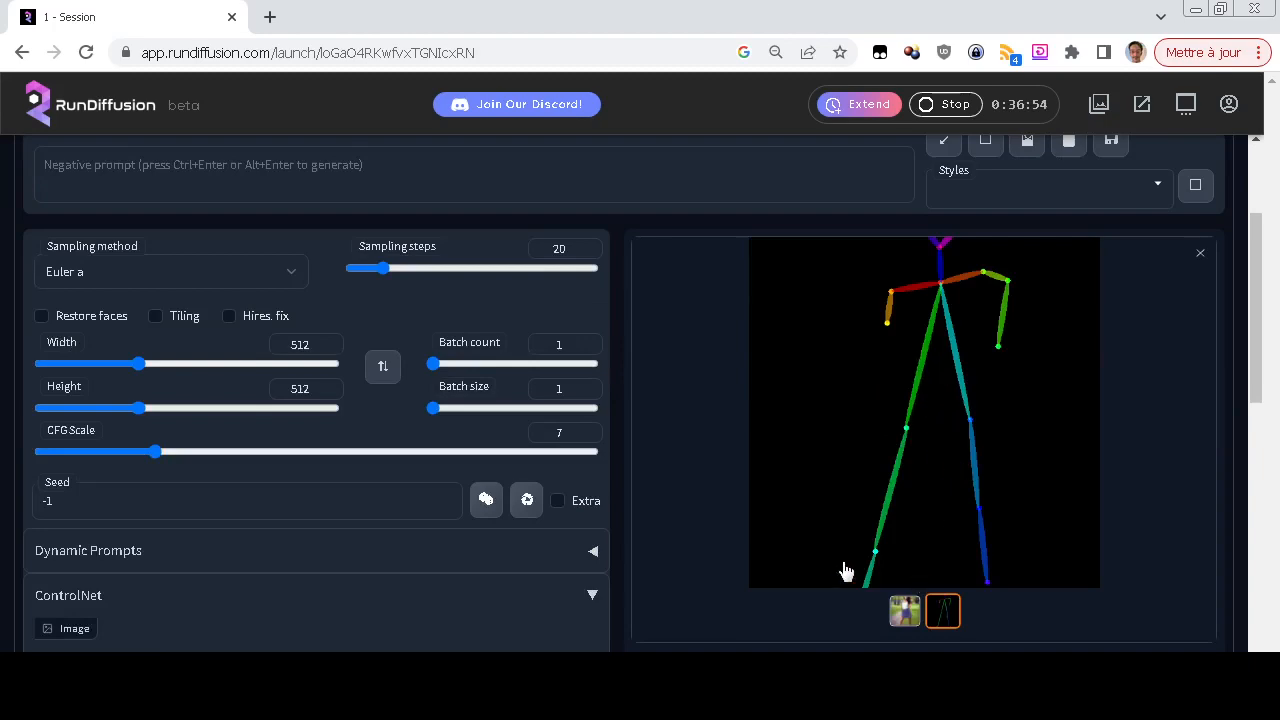
{"action": "scroll", "coordinate": [447, 530], "scroll_direction": "down", "scroll_amount": 2}
{"action": "scroll", "coordinate": [445, 528], "scroll_direction": "up", "scroll_amount": 4}
Load the pose-4 photo as the ControlNet input image
{"action": "scroll", "coordinate": [445, 528], "scroll_direction": "down", "scroll_amount": 5}
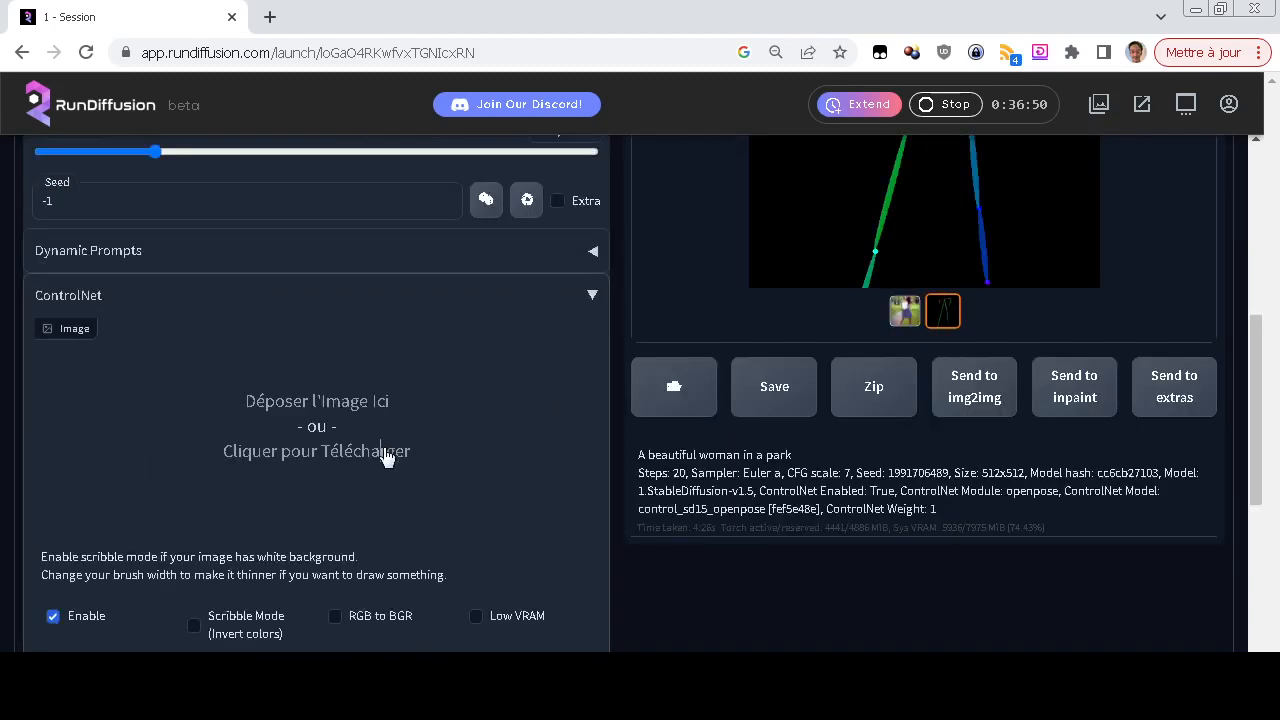
{"action": "left_click", "coordinate": [386, 452]}
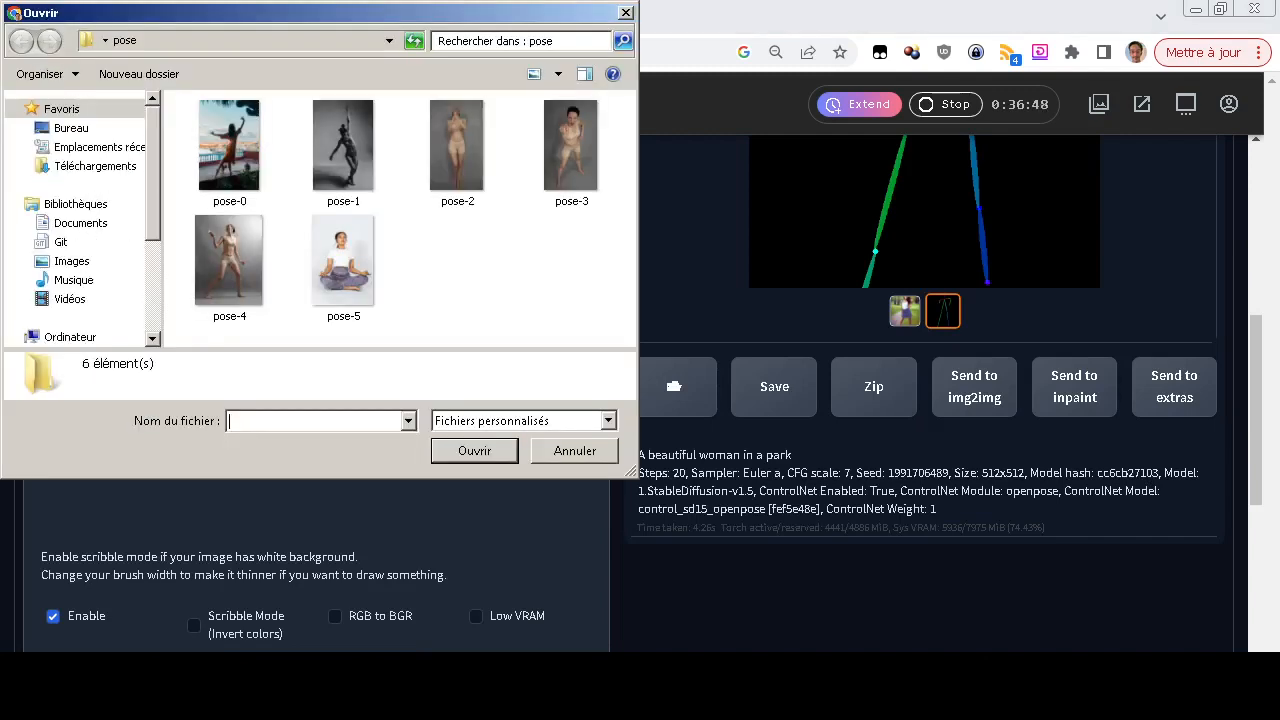
{"action": "left_click", "coordinate": [230, 268]}
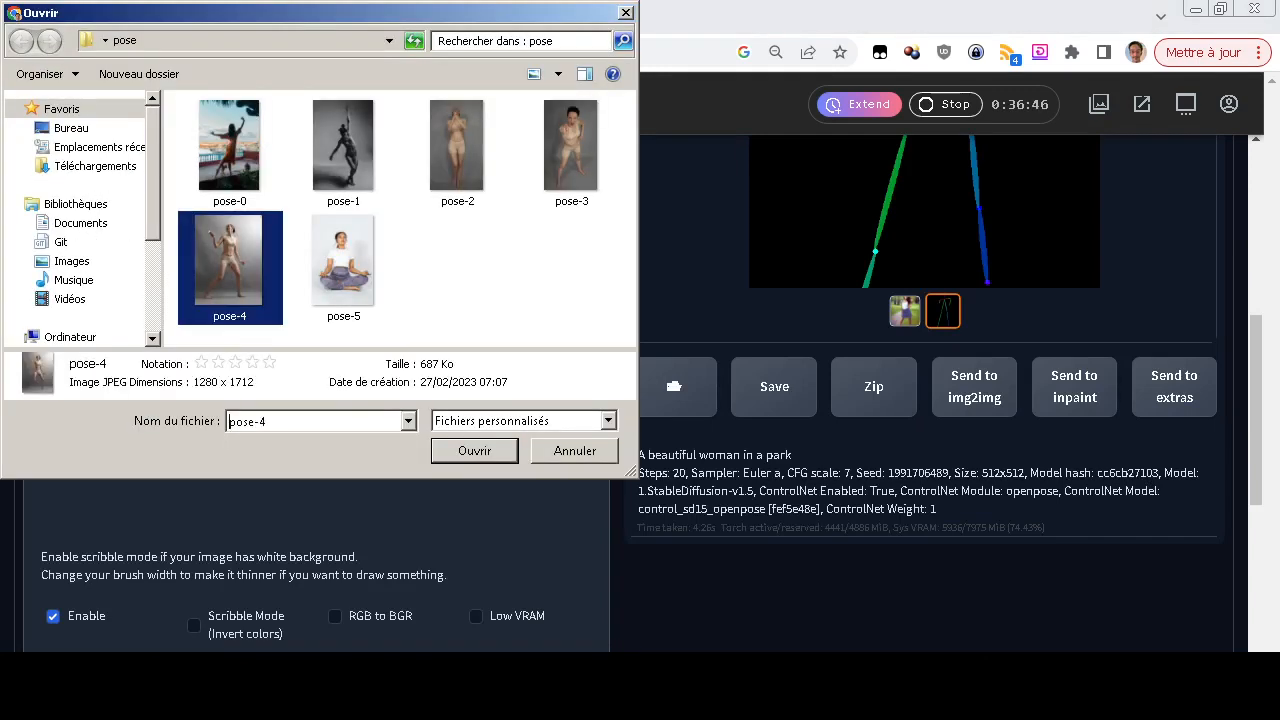
{"action": "left_click", "coordinate": [474, 450]}
{"action": "scroll", "coordinate": [924, 396], "scroll_direction": "up", "scroll_amount": 6}
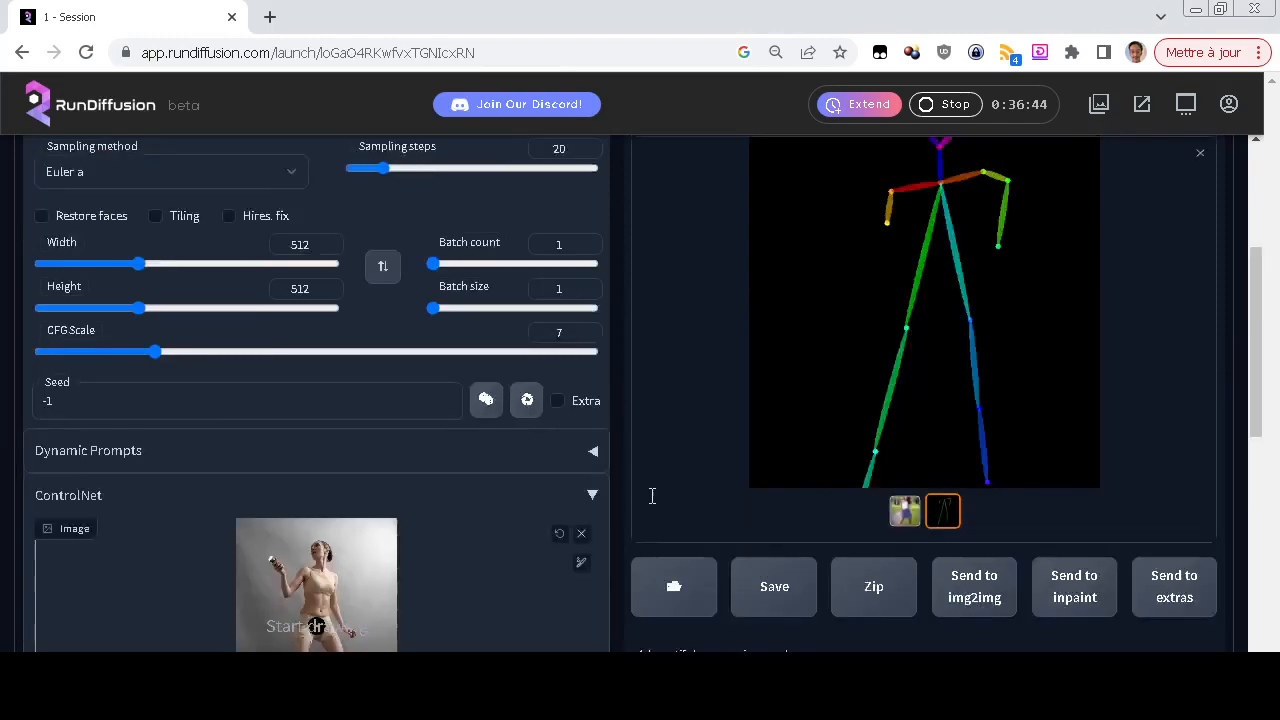
Generate an image from the prompt "A beautiful woman in a park" using the pose-4 photo as the openpose reference
{"action": "left_click", "coordinate": [1080, 280]}
{"action": "scroll", "coordinate": [653, 460], "scroll_direction": "down", "scroll_amount": 2}
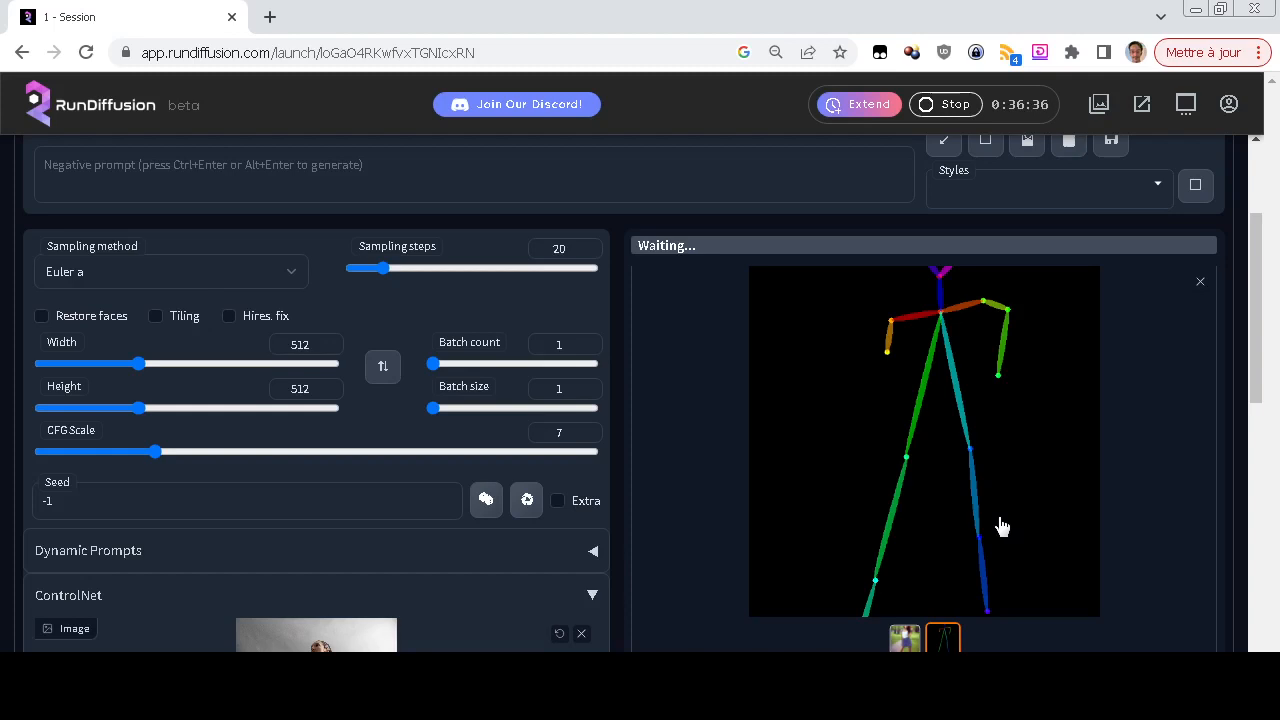
{"action": "scroll", "coordinate": [2, 467], "scroll_direction": "down", "scroll_amount": 2}
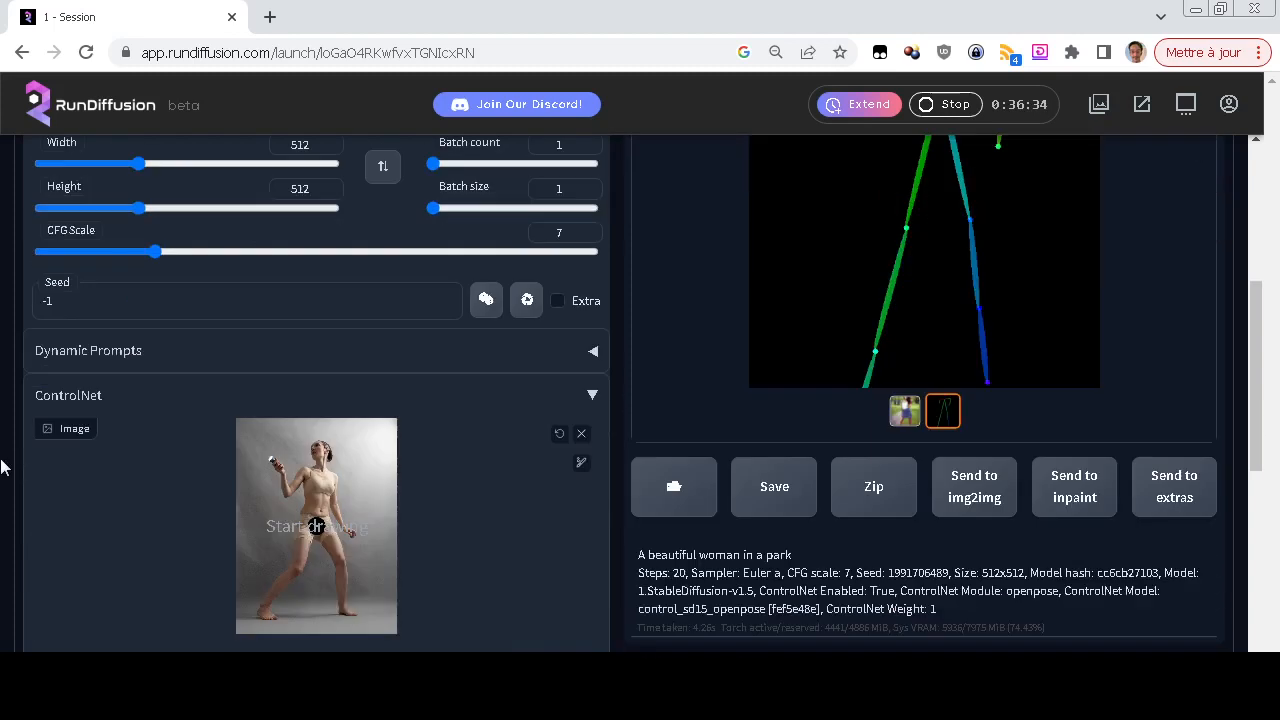
{"action": "scroll", "coordinate": [2, 467], "scroll_direction": "up", "scroll_amount": 2}
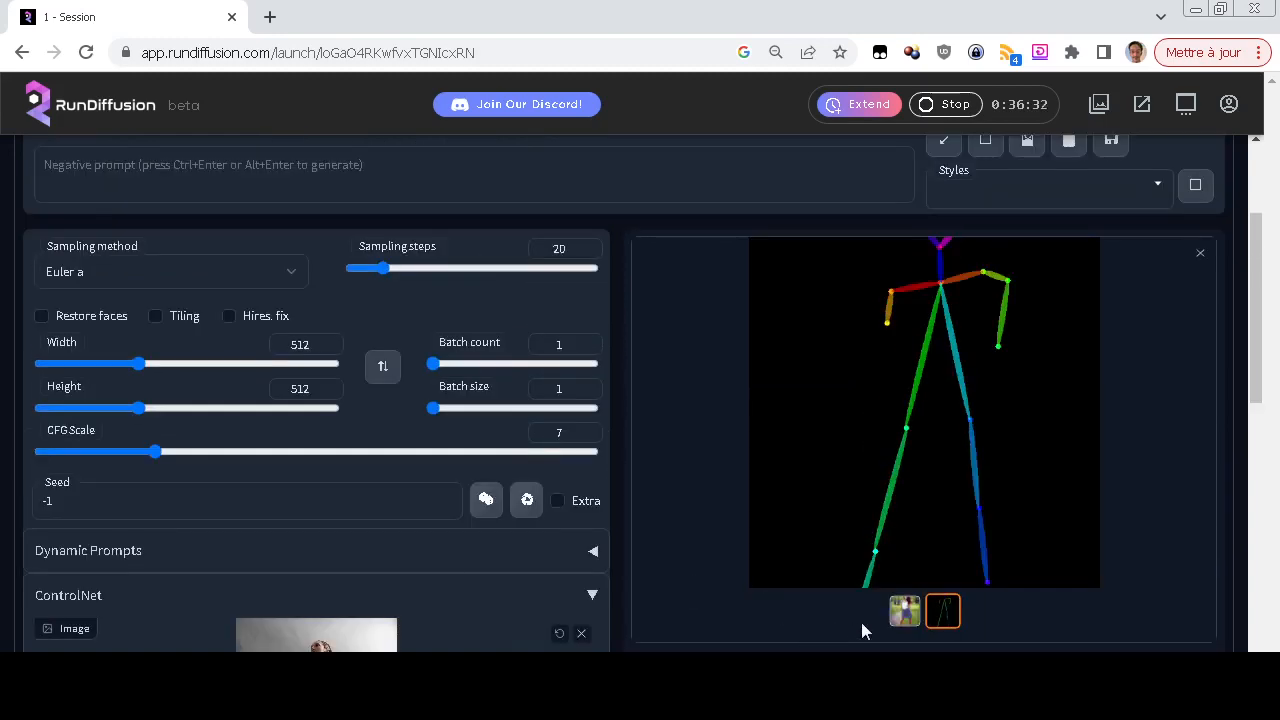
{"action": "scroll", "coordinate": [715, 565], "scroll_direction": "up", "scroll_amount": 2}
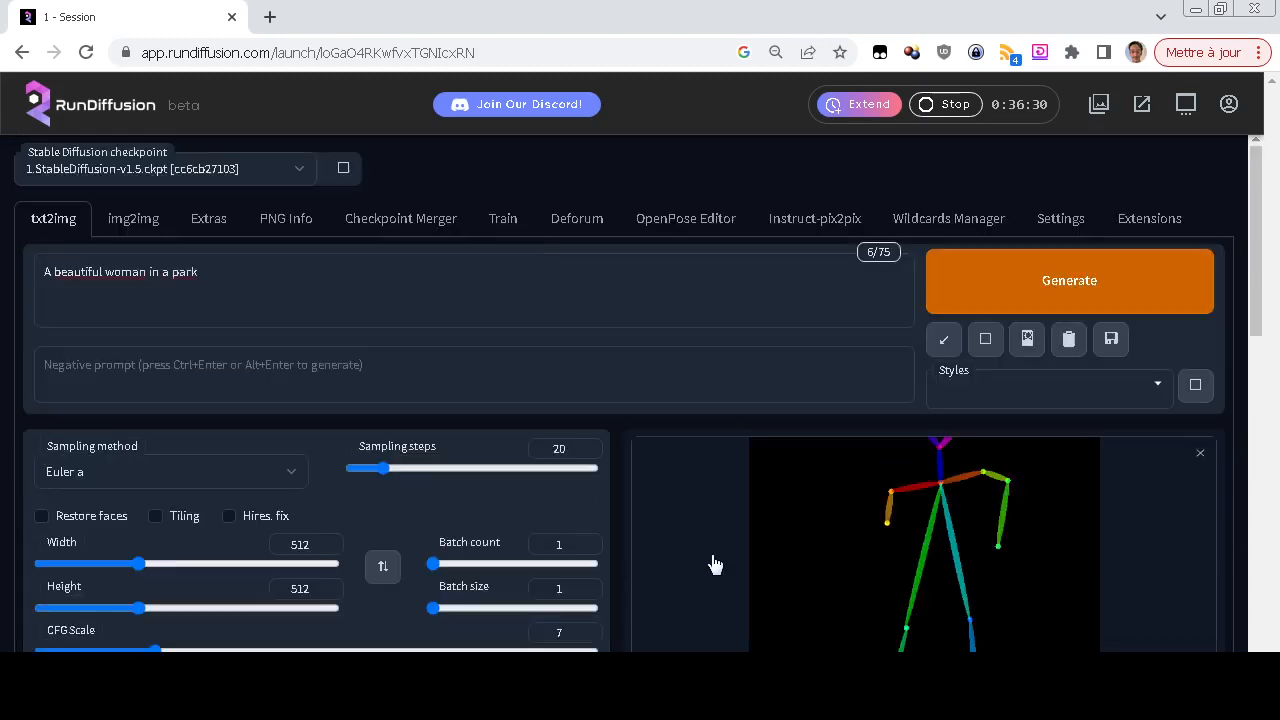
{"action": "scroll", "coordinate": [715, 565], "scroll_direction": "down", "scroll_amount": 4}
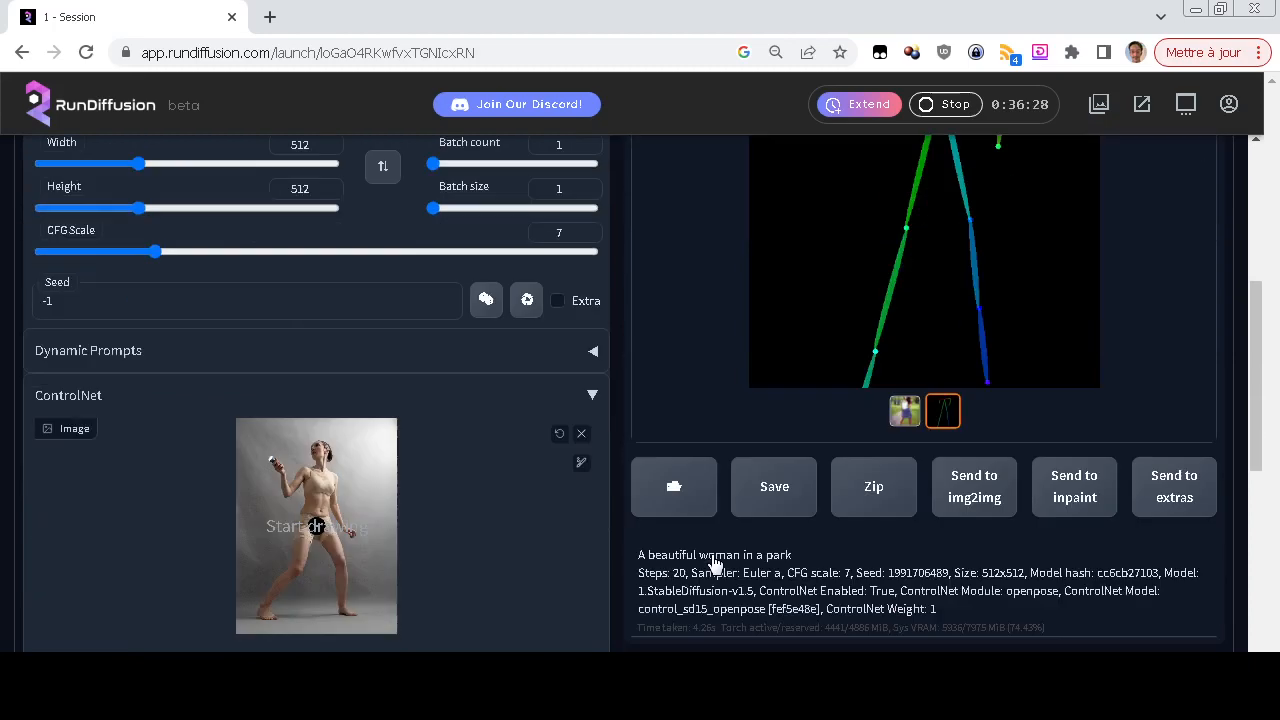
{"action": "scroll", "coordinate": [714, 560], "scroll_direction": "down", "scroll_amount": 3}
{"action": "scroll", "coordinate": [710, 550], "scroll_direction": "up", "scroll_amount": 3}
{"action": "scroll", "coordinate": [698, 475], "scroll_direction": "up", "scroll_amount": 2}
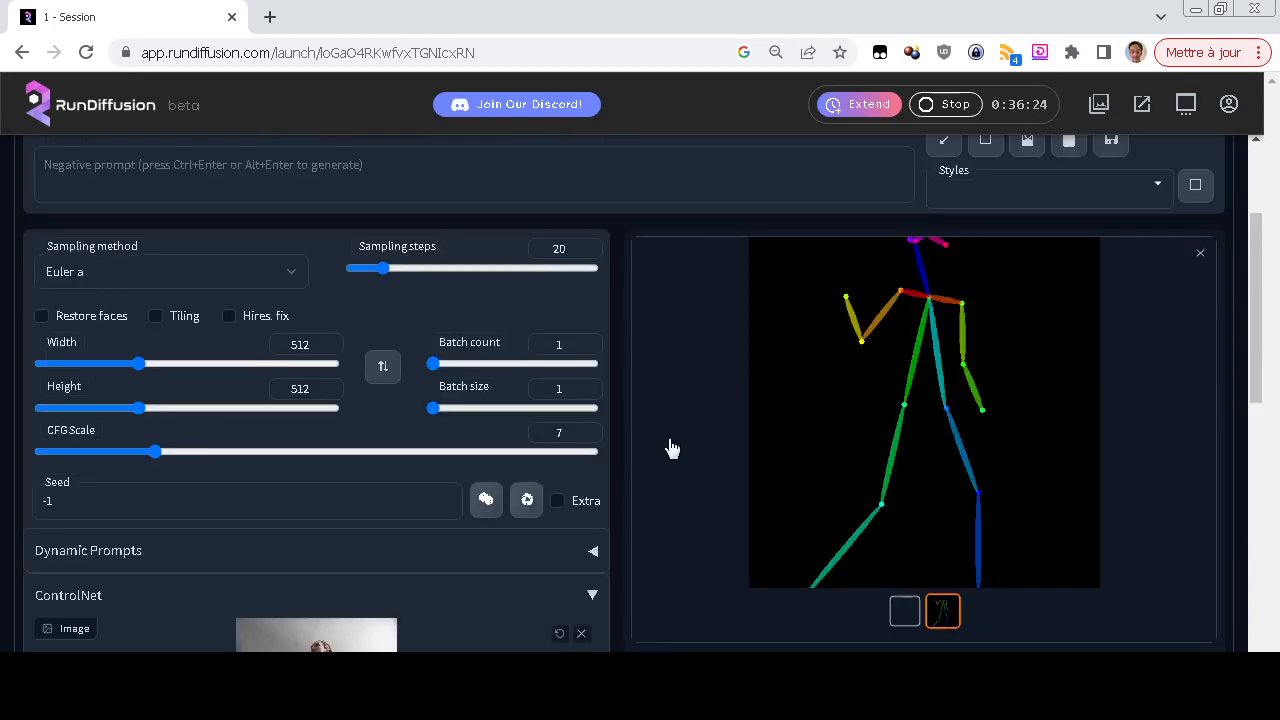
{"action": "scroll", "coordinate": [680, 490], "scroll_direction": "up", "scroll_amount": 2}
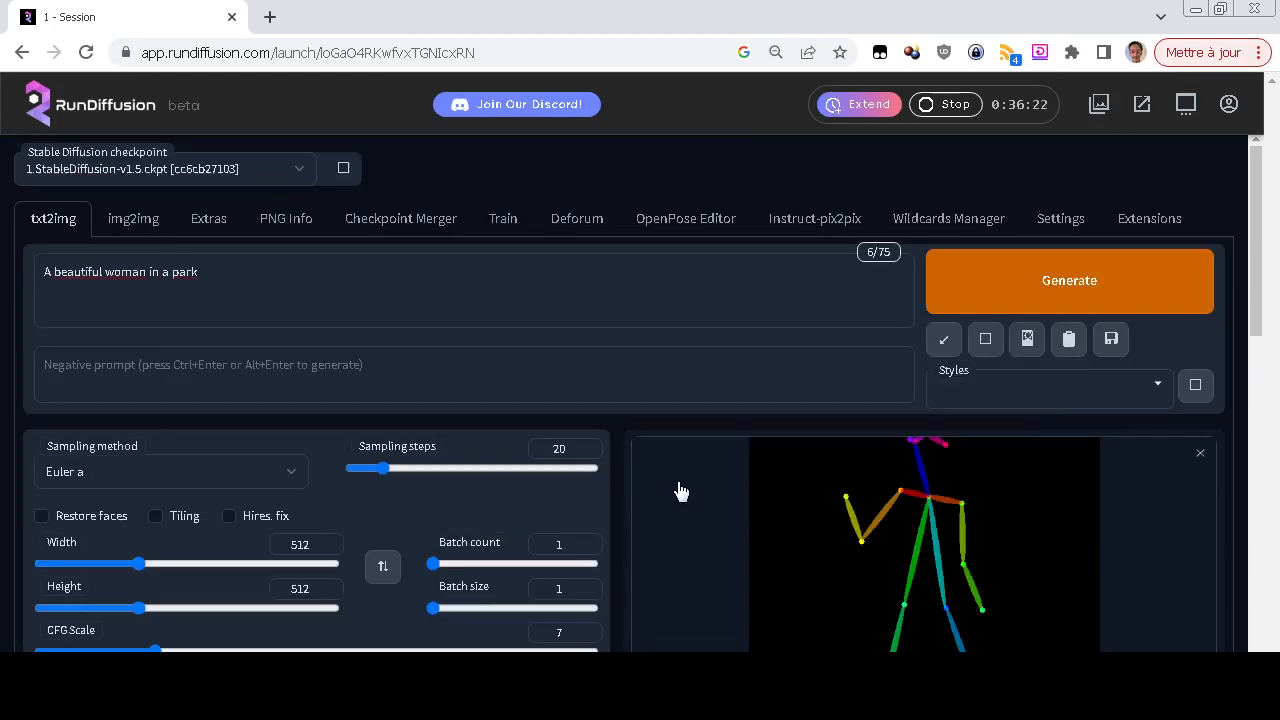
Compare the generated park image with its detected skeleton map and the pose-4 source photo
{"action": "scroll", "coordinate": [680, 490], "scroll_direction": "down", "scroll_amount": 2}
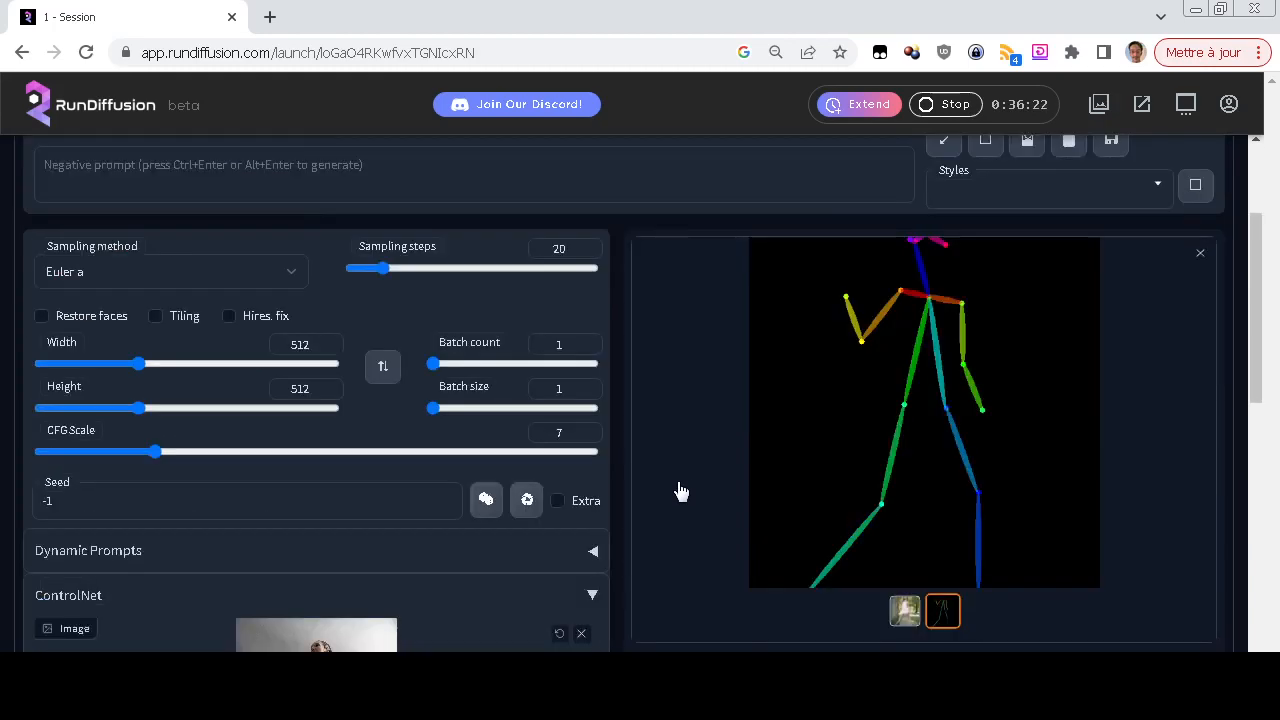
{"action": "left_click", "coordinate": [914, 610]}
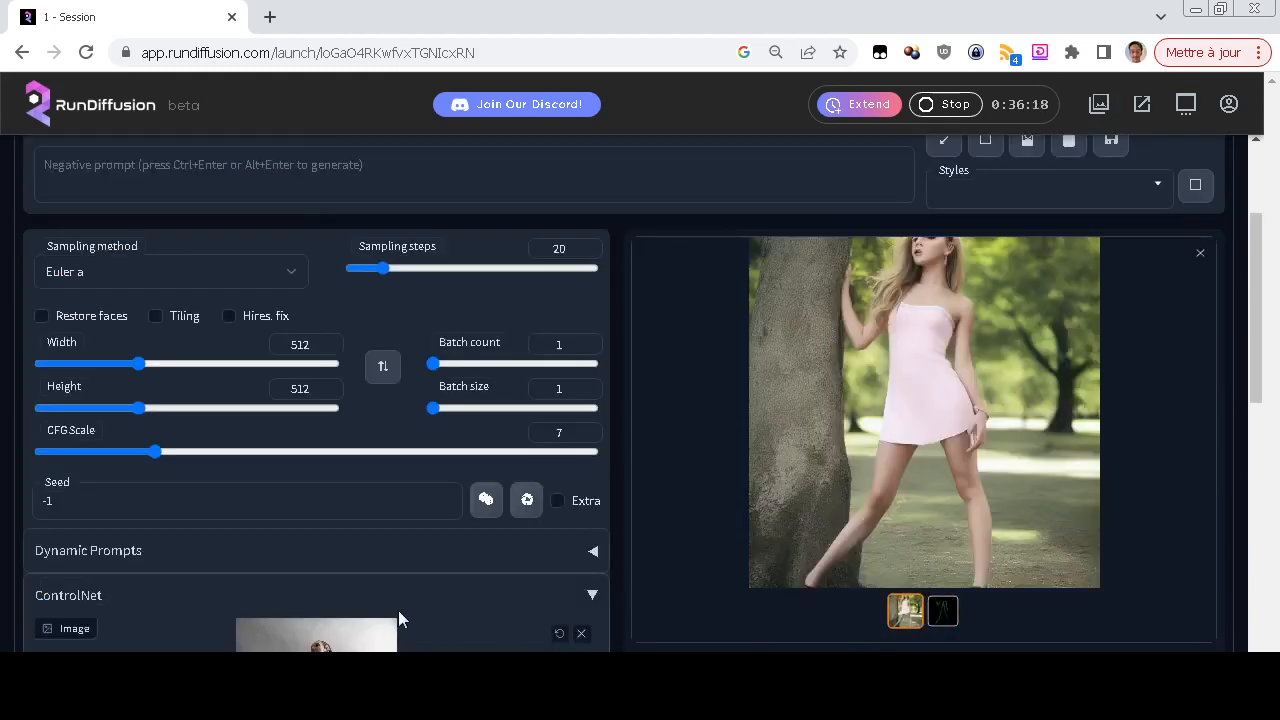
{"action": "scroll", "coordinate": [400, 614], "scroll_direction": "down", "scroll_amount": 2}
{"action": "scroll", "coordinate": [639, 598], "scroll_direction": "up", "scroll_amount": 2}
{"action": "left_click", "coordinate": [945, 615]}
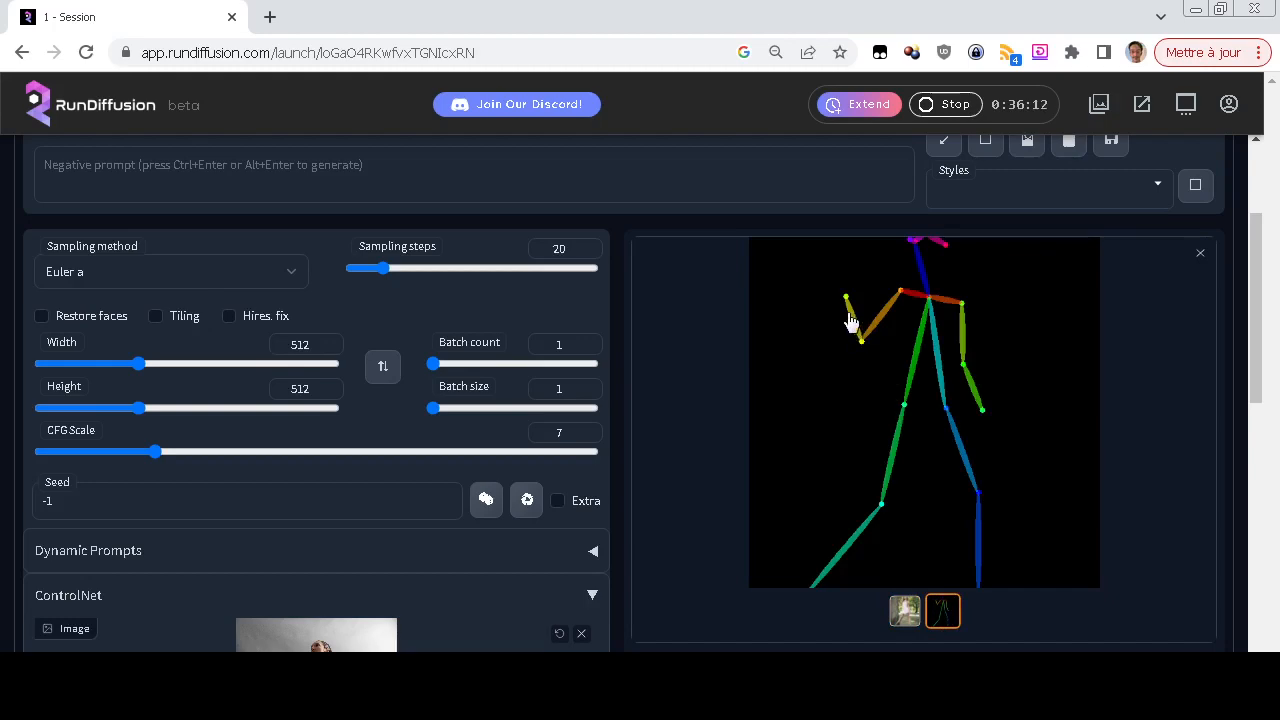
{"action": "scroll", "coordinate": [251, 635], "scroll_direction": "down", "scroll_amount": 1}
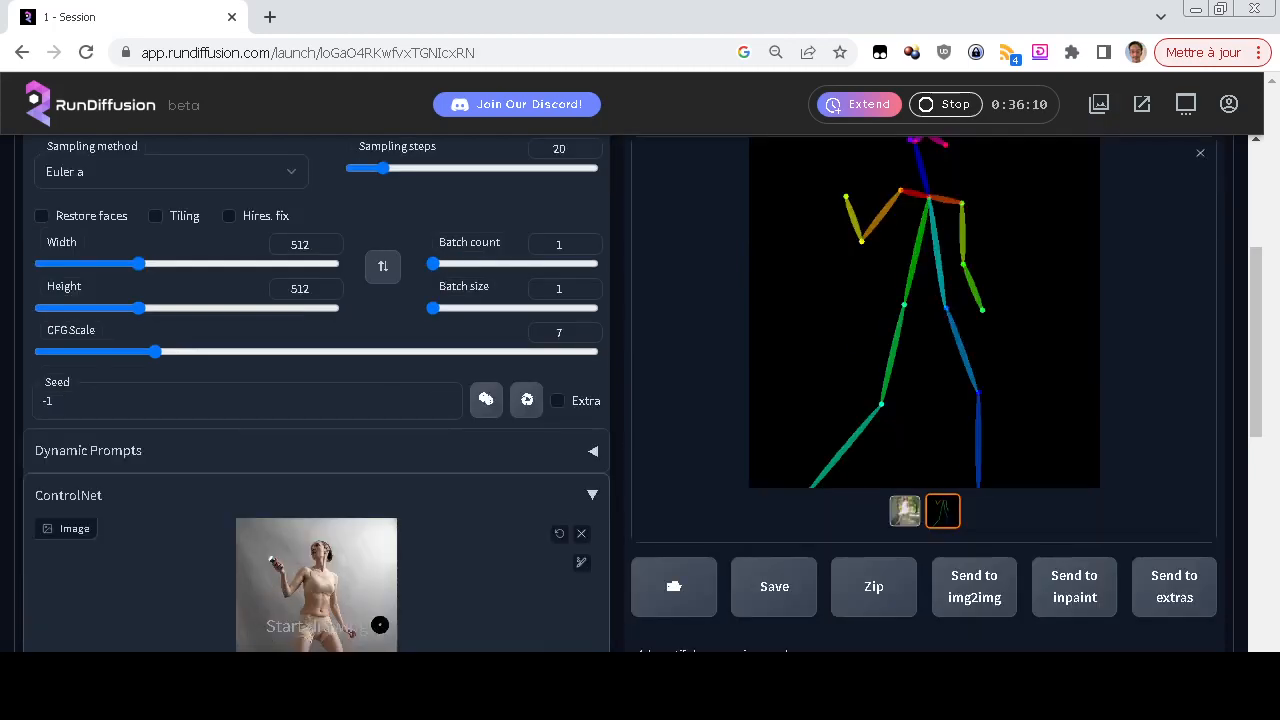
{"action": "left_click", "coordinate": [905, 510]}
{"action": "scroll", "coordinate": [600, 535], "scroll_direction": "up", "scroll_amount": 3}
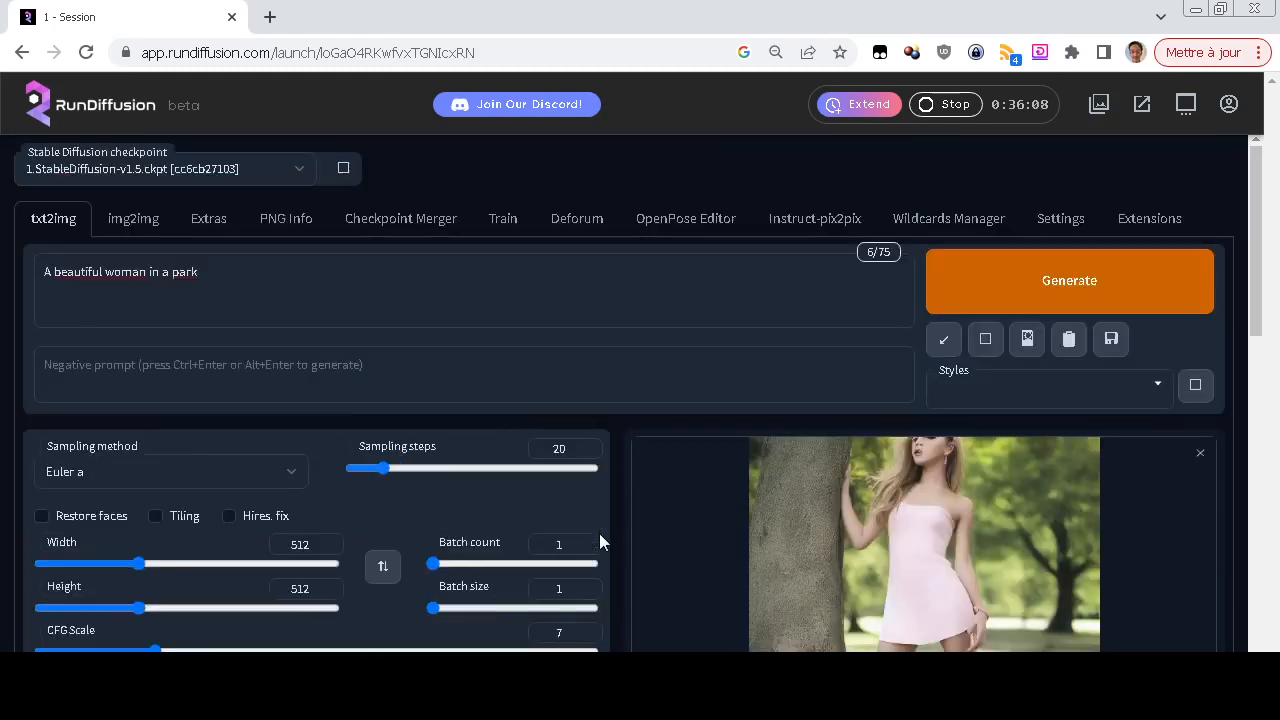
{"action": "scroll", "coordinate": [600, 535], "scroll_direction": "down", "scroll_amount": 2}
{"action": "scroll", "coordinate": [651, 520], "scroll_direction": "up", "scroll_amount": 2}
{"action": "scroll", "coordinate": [651, 520], "scroll_direction": "down", "scroll_amount": 3}
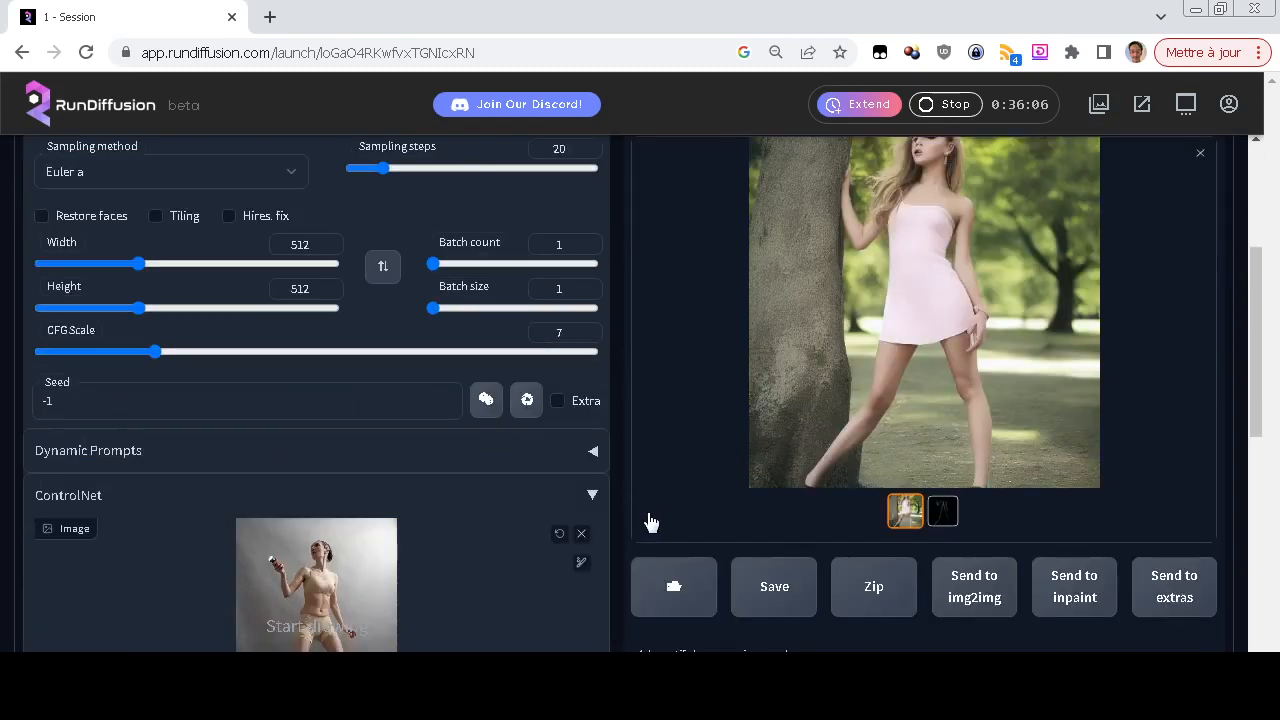
Remove the pose-4 photo from the ControlNet input image and open the OpenPose Editor
{"action": "left_click", "coordinate": [581, 533]}
{"action": "scroll", "coordinate": [722, 512], "scroll_direction": "up", "scroll_amount": 3}
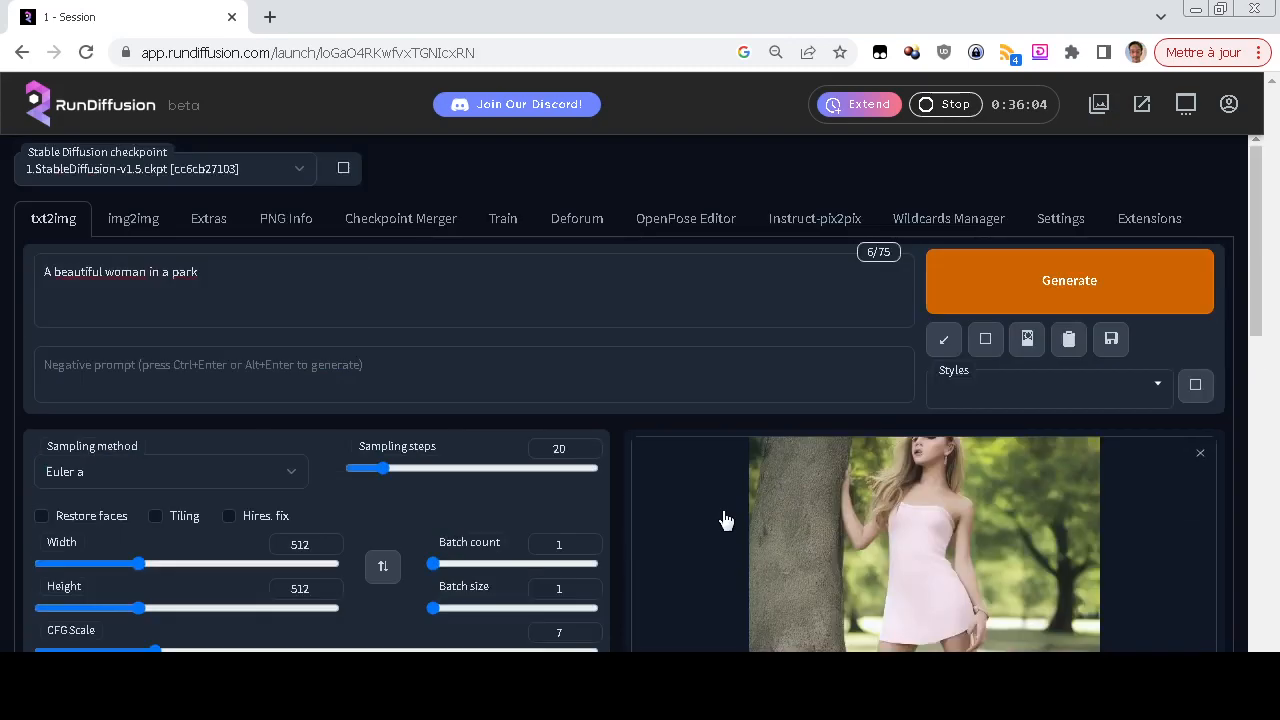
{"action": "left_click", "coordinate": [686, 218]}
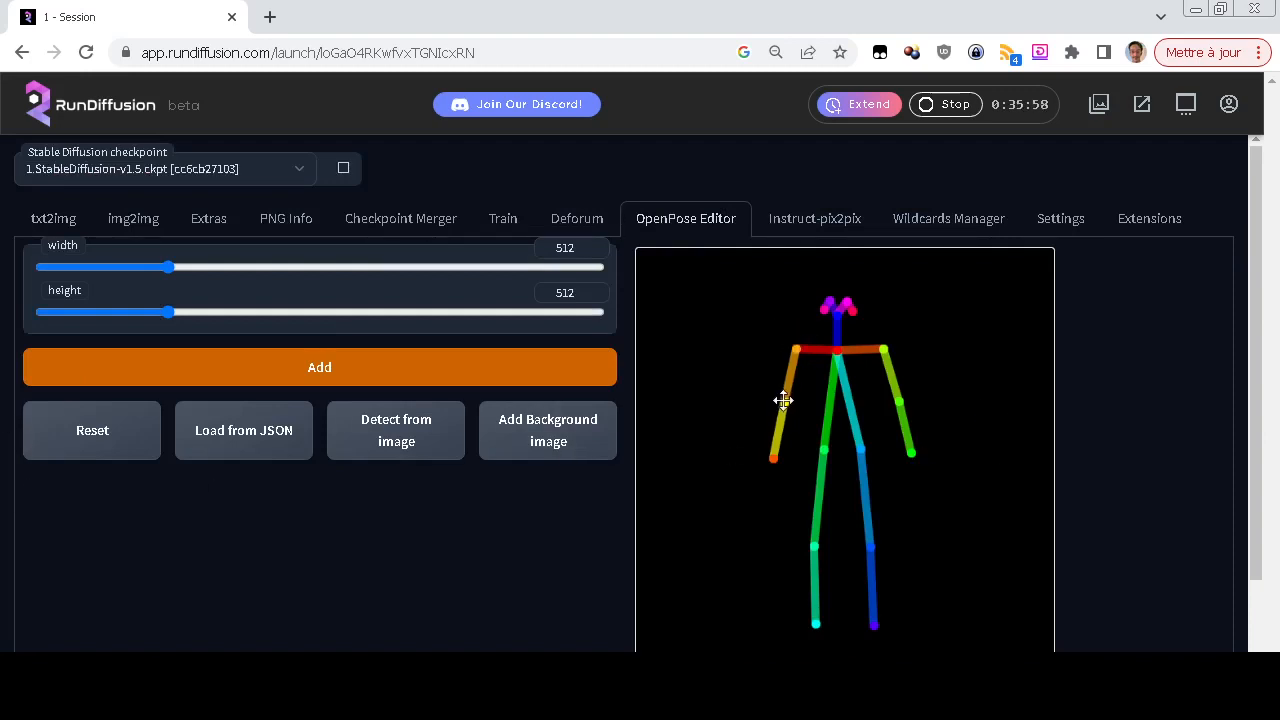
Reshape the skeleton by moving the orange shoulder joint slightly outward, lowering the green hip joint and spreading both knees wide apart
{"action": "left_click_drag", "start_coordinate": [795, 351], "coordinate": [772, 340]}
{"action": "left_click_drag", "start_coordinate": [773, 342], "coordinate": [784, 358]}
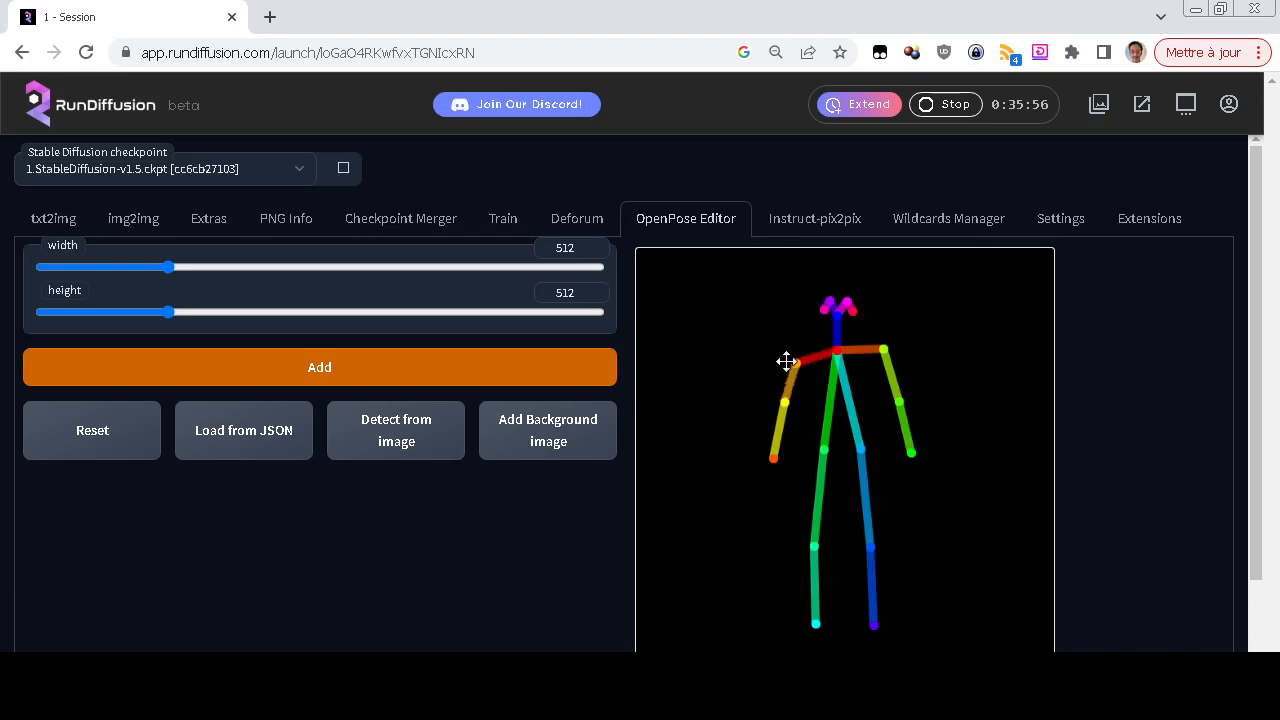
{"action": "mouse_move", "coordinate": [823, 449]}
{"action": "left_mouse_down"}
{"action": "mouse_move", "coordinate": [802, 449]}
{"action": "mouse_move", "coordinate": [820, 462]}
{"action": "left_mouse_up"}
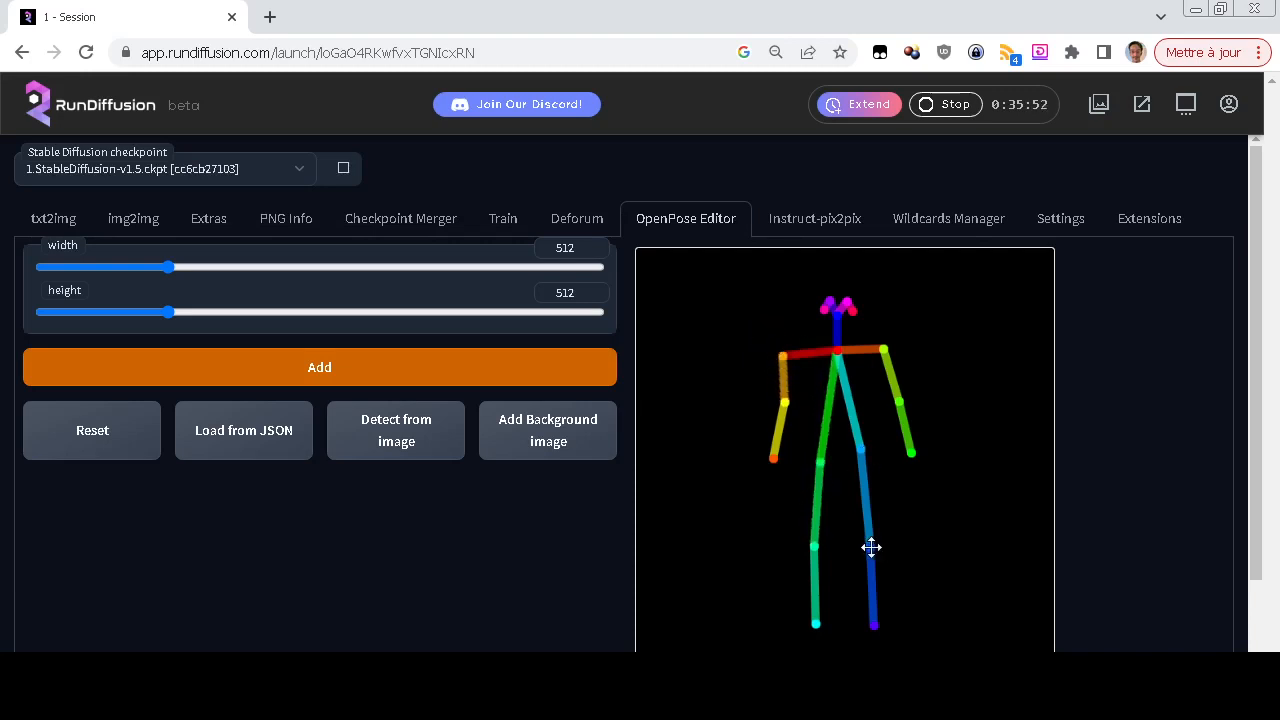
{"action": "left_click_drag", "start_coordinate": [871, 547], "coordinate": [931, 551]}
{"action": "left_click_drag", "start_coordinate": [817, 544], "coordinate": [746, 553]}
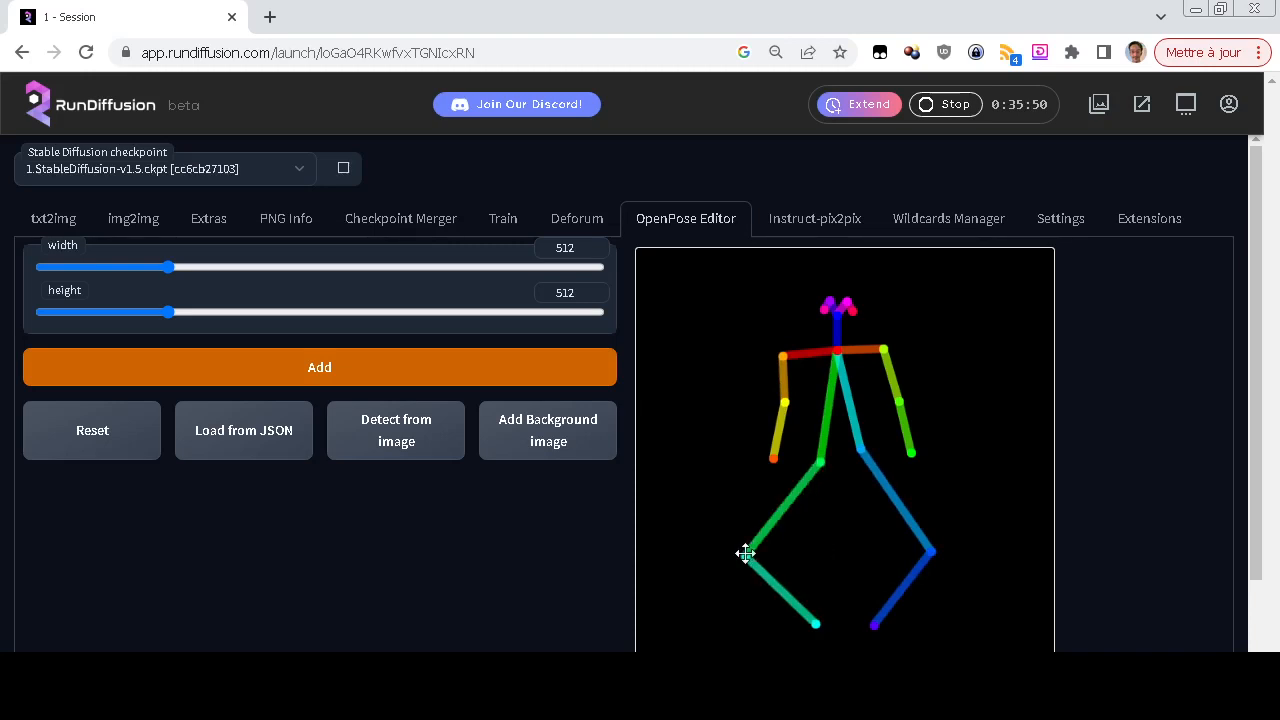
Pose the skeleton's arms, raising the orange-yellow arm's hand above shoulder height and extending the green arm outward and down
{"action": "left_click_drag", "start_coordinate": [770, 452], "coordinate": [694, 306]}
{"action": "left_click_drag", "start_coordinate": [788, 401], "coordinate": [732, 374]}
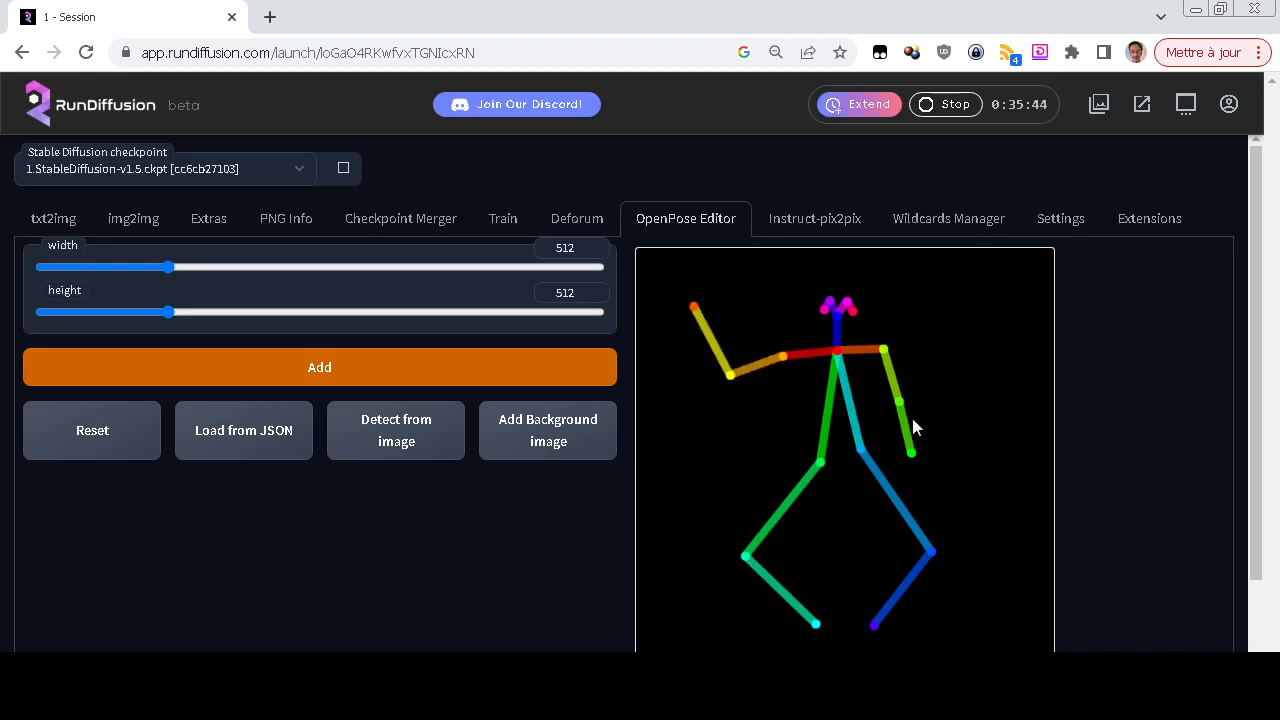
{"action": "left_click_drag", "start_coordinate": [899, 401], "coordinate": [871, 406]}
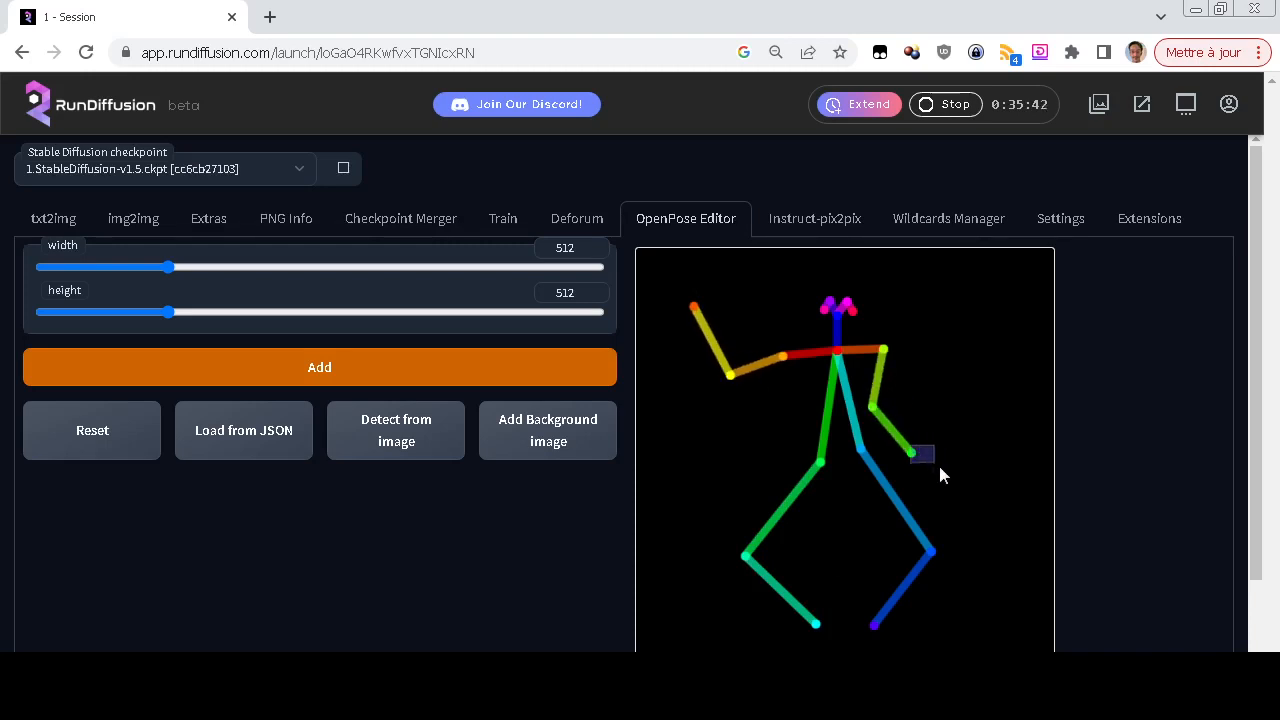
{"action": "left_click_drag", "start_coordinate": [914, 451], "coordinate": [960, 471]}
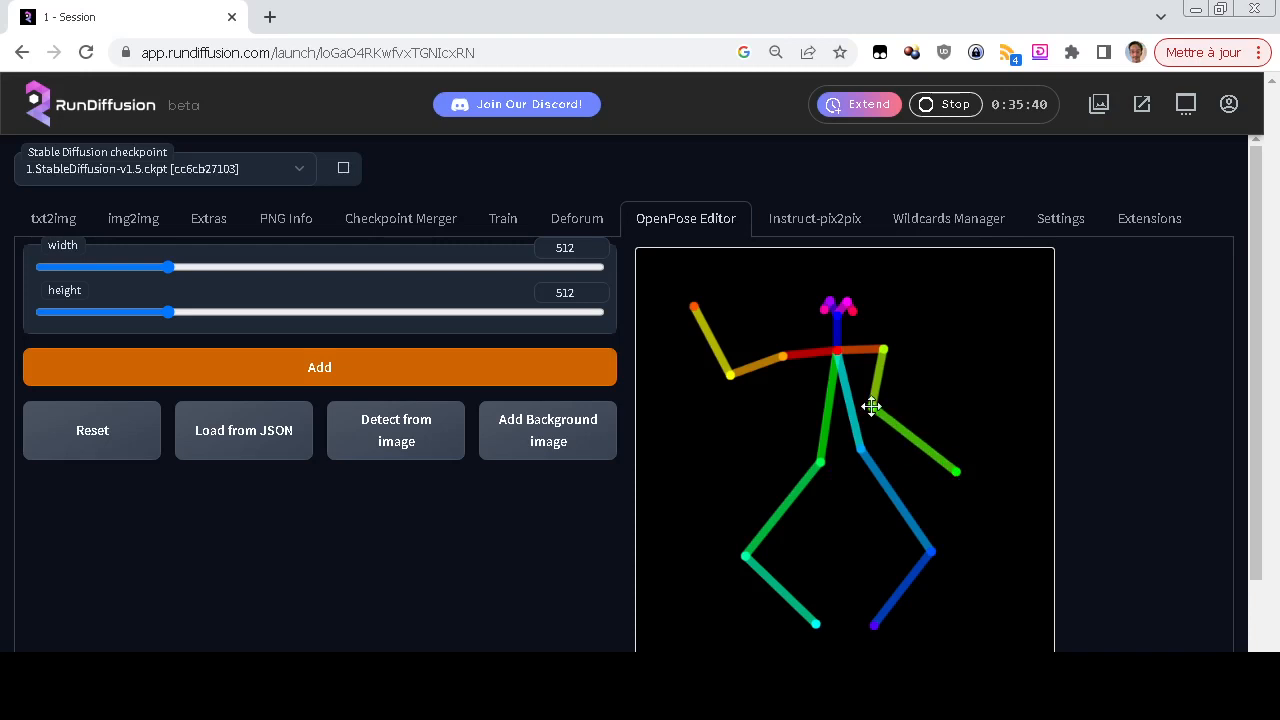
{"action": "left_click_drag", "start_coordinate": [869, 407], "coordinate": [911, 423]}
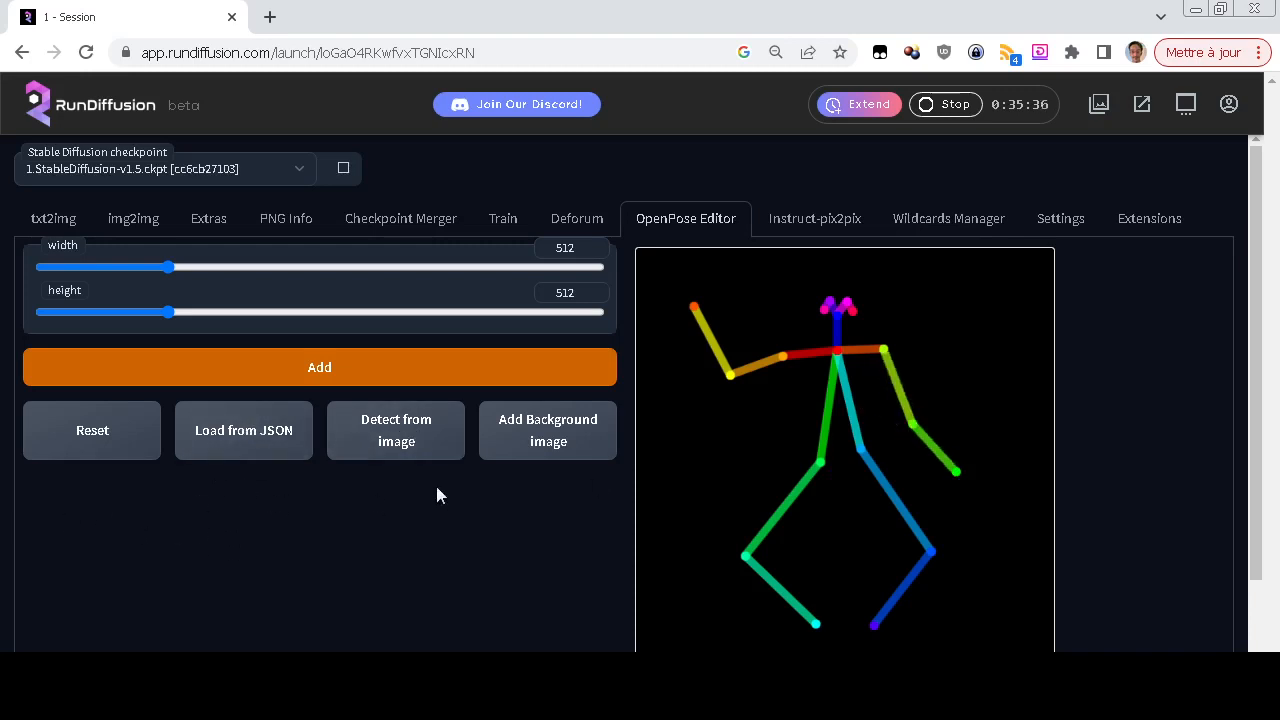
Send the edited skeleton to txt2img as the ControlNet input image
{"action": "scroll", "coordinate": [440, 500], "scroll_direction": "down", "scroll_amount": 2}
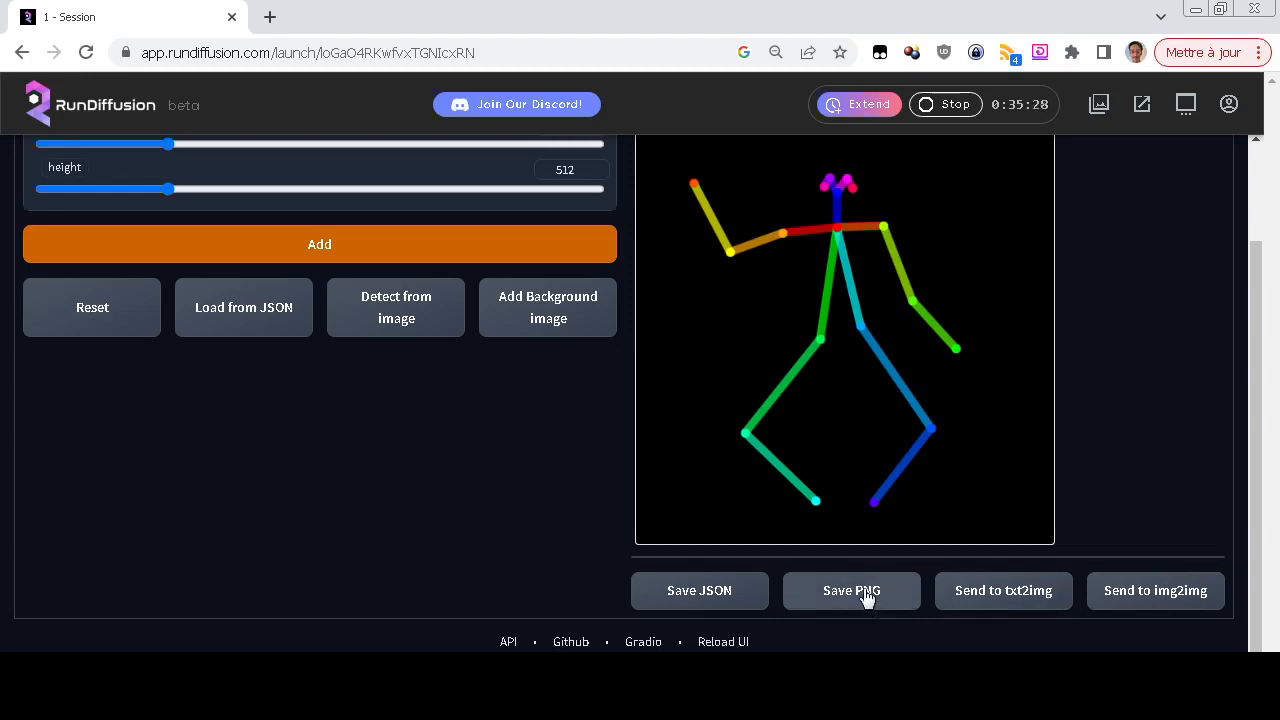
{"action": "left_click", "coordinate": [1002, 591]}
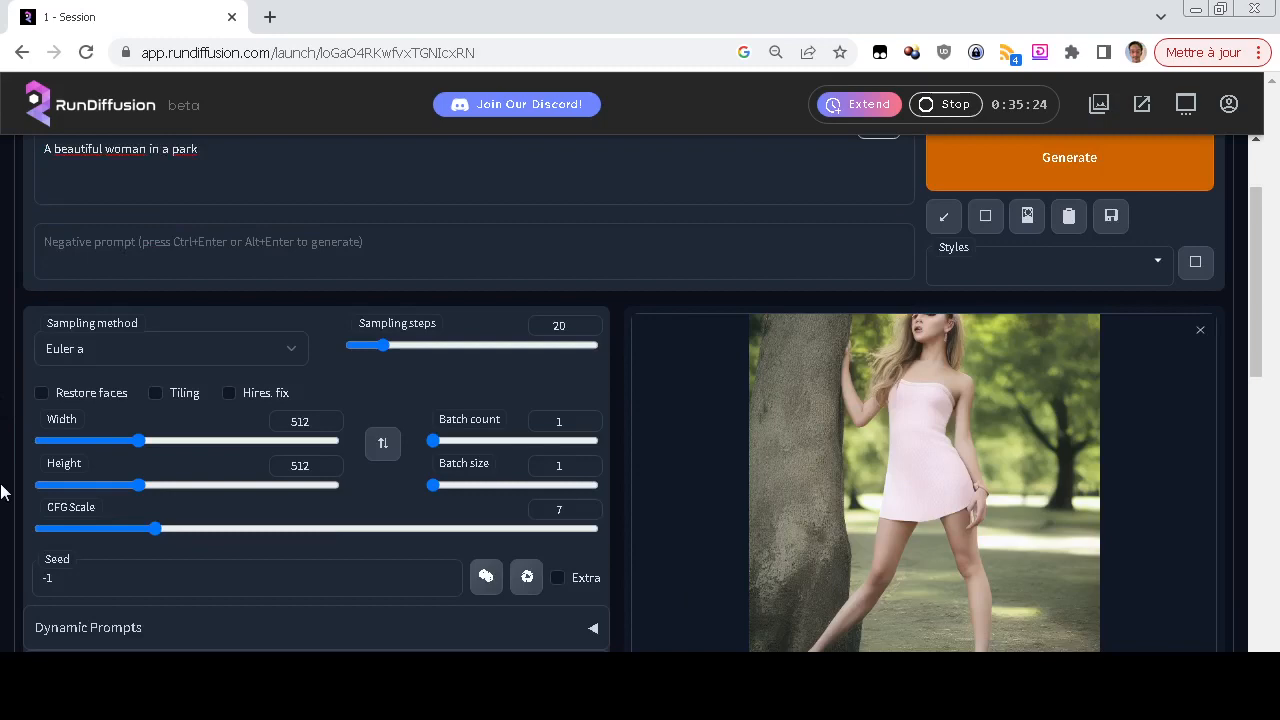
{"action": "scroll", "coordinate": [3, 490], "scroll_direction": "down", "scroll_amount": 4}
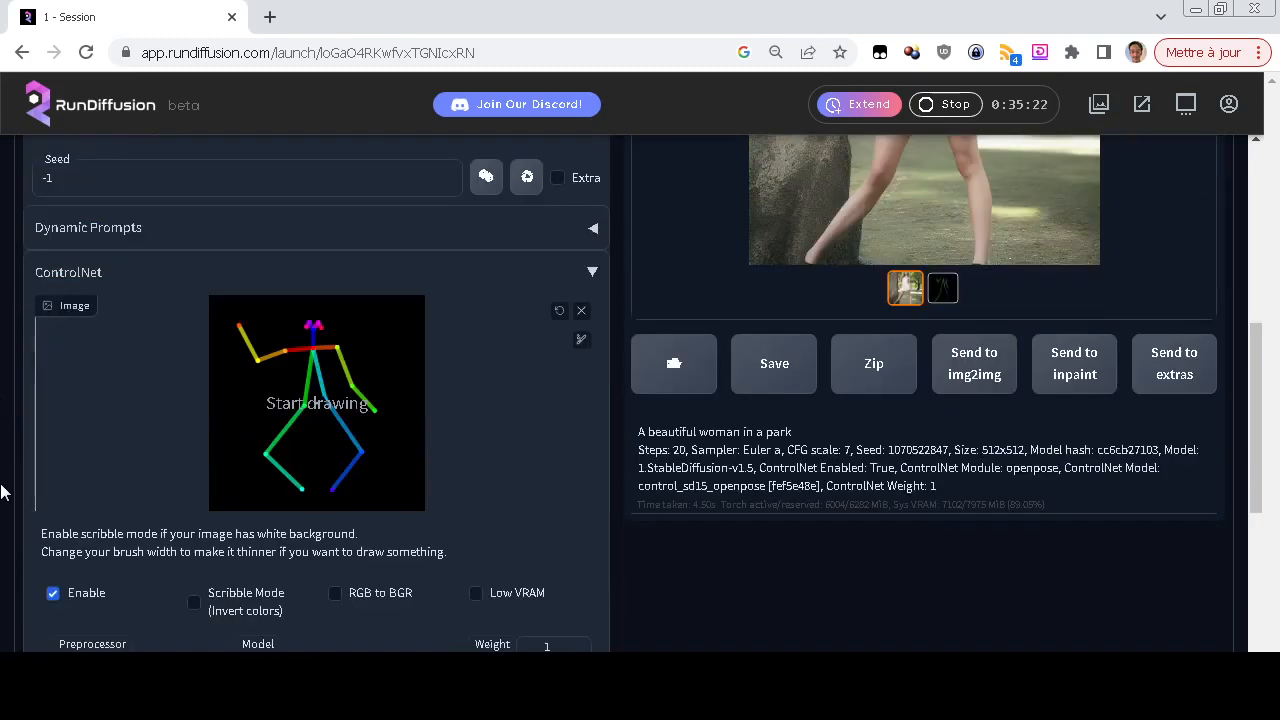
Set the ControlNet preprocessor to none, leaving the openpose model selected
{"action": "scroll", "coordinate": [3, 490], "scroll_direction": "down", "scroll_amount": 3}
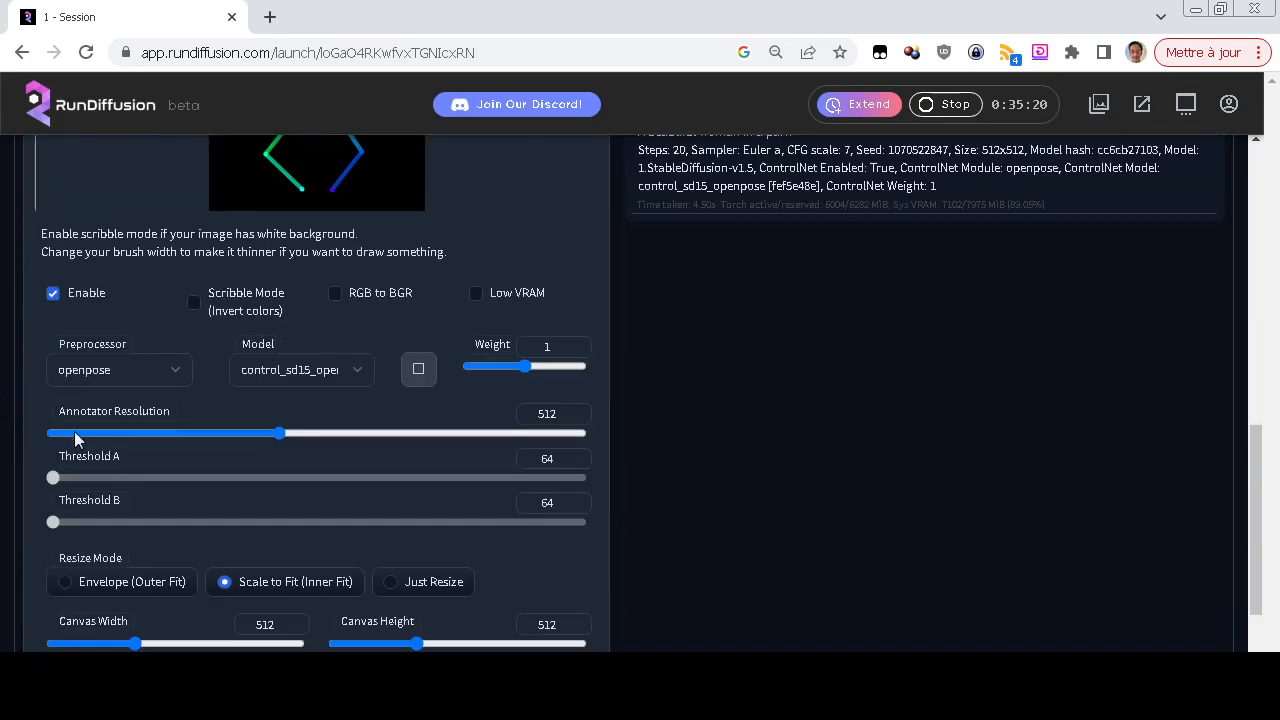
{"action": "left_click", "coordinate": [129, 374]}
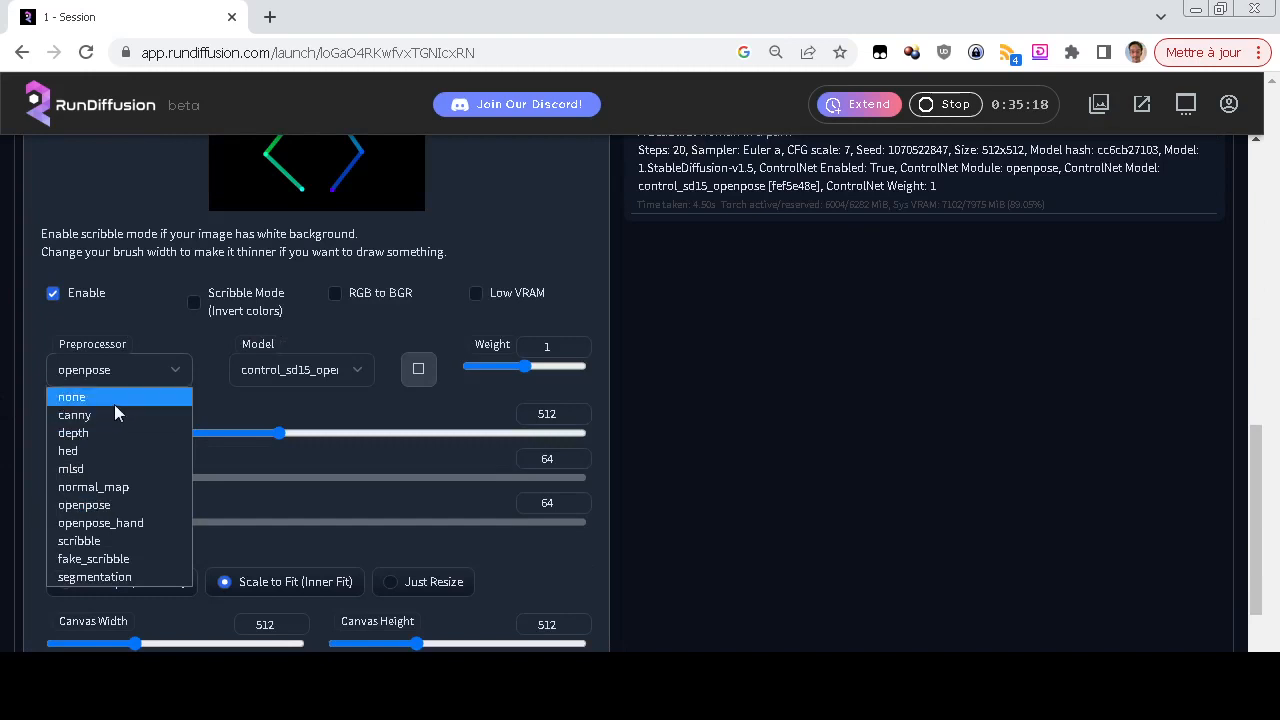
{"action": "left_click", "coordinate": [114, 402]}
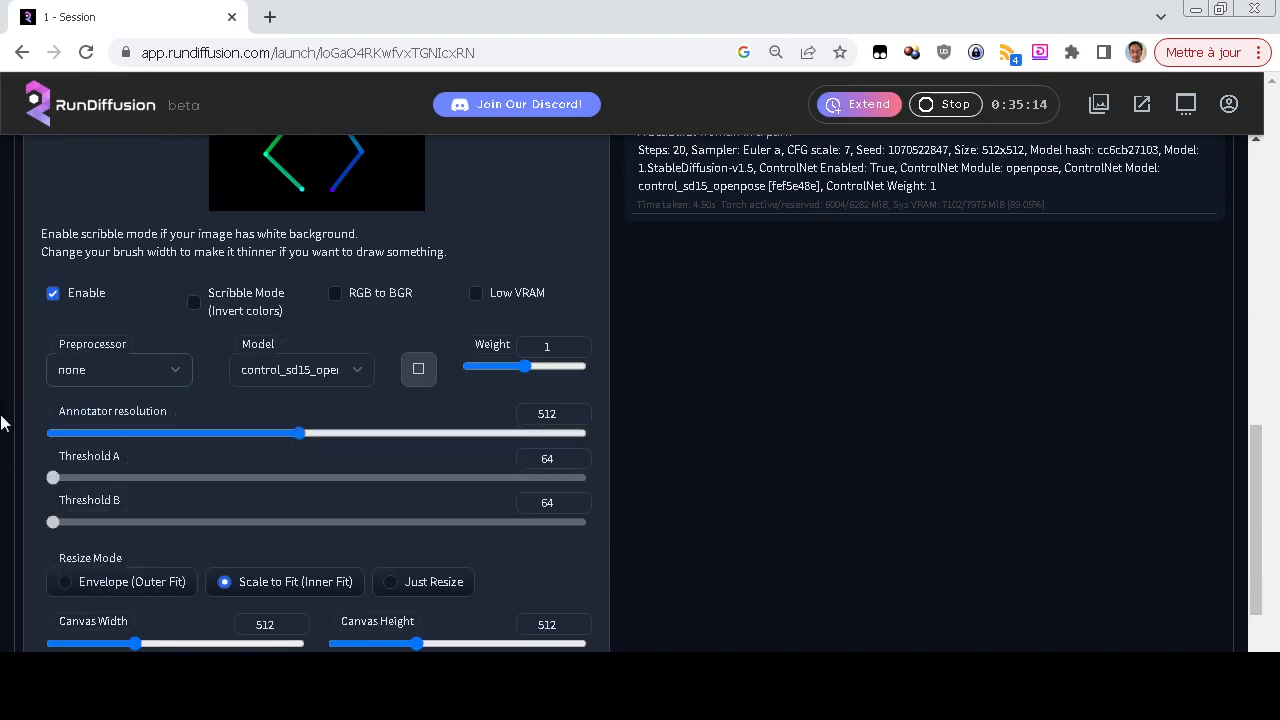
Generate an image from the prompt "A beautiful woman in a park" using the hand-edited skeleton as the pose reference
{"action": "scroll", "coordinate": [3, 422], "scroll_direction": "up", "scroll_amount": 3}
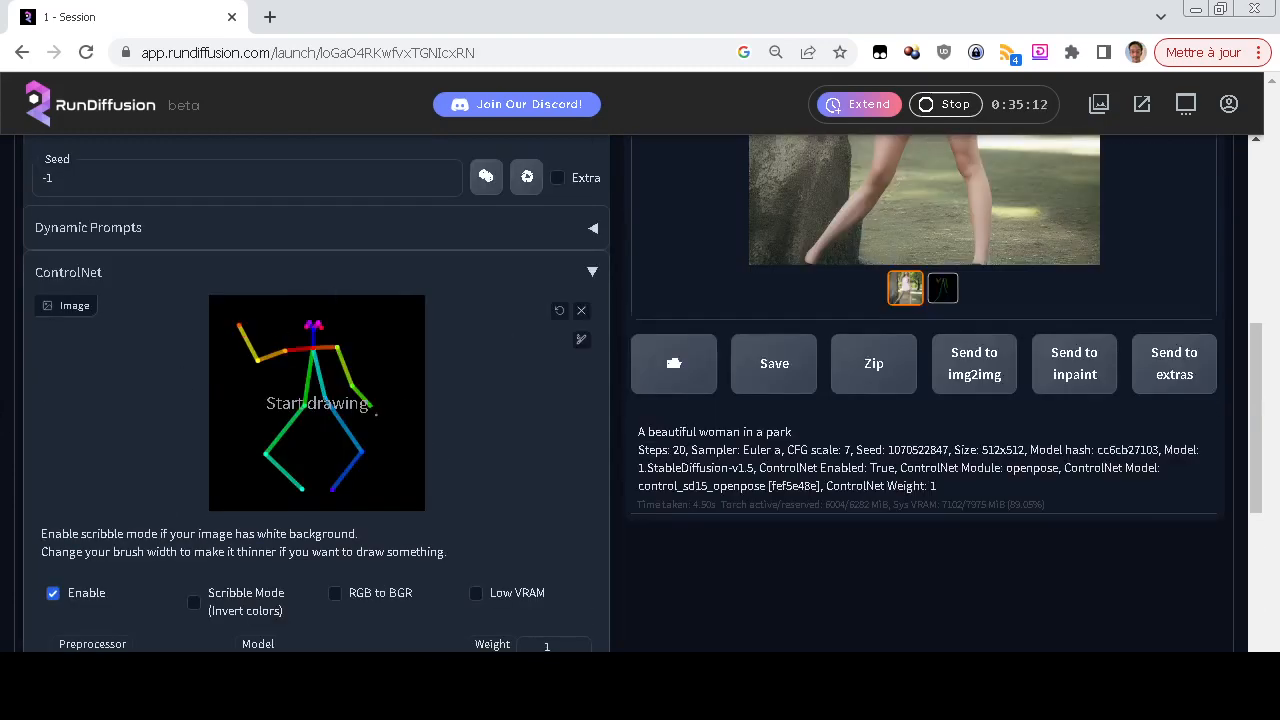
{"action": "scroll", "coordinate": [686, 471], "scroll_direction": "up", "scroll_amount": 5}
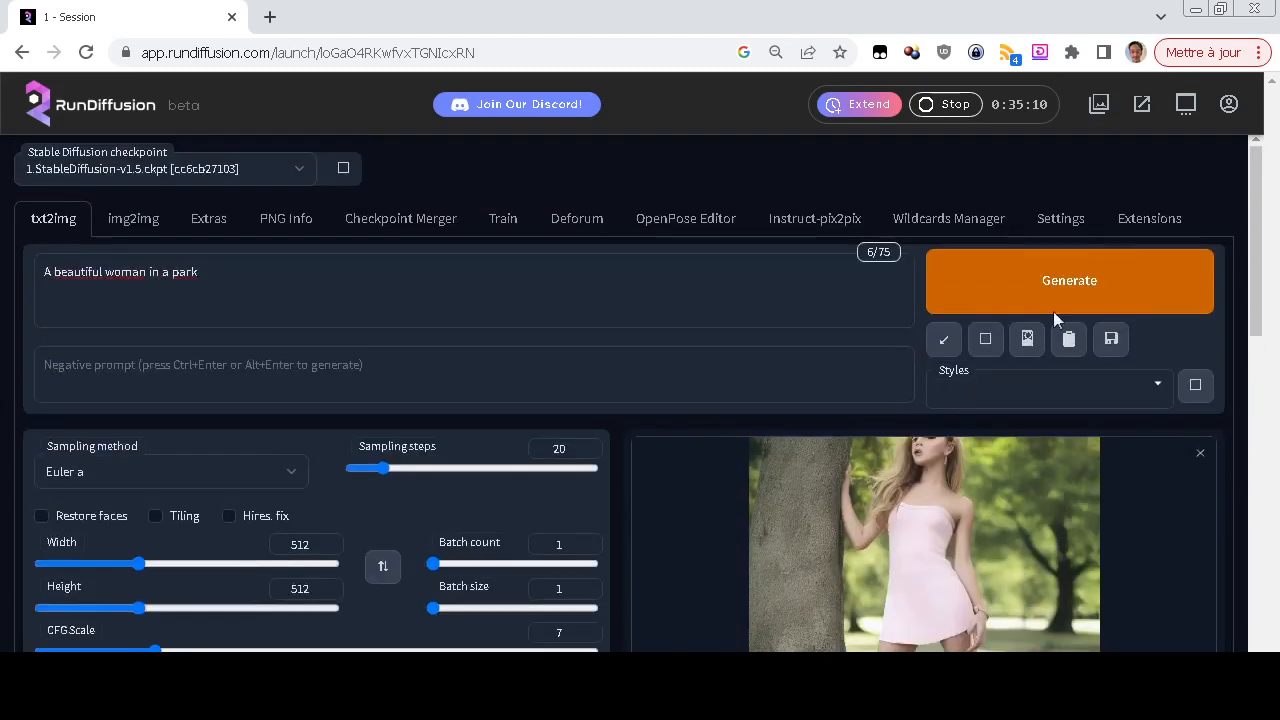
{"action": "left_click", "coordinate": [1052, 290]}
{"action": "scroll", "coordinate": [3, 456], "scroll_direction": "down", "scroll_amount": 6}
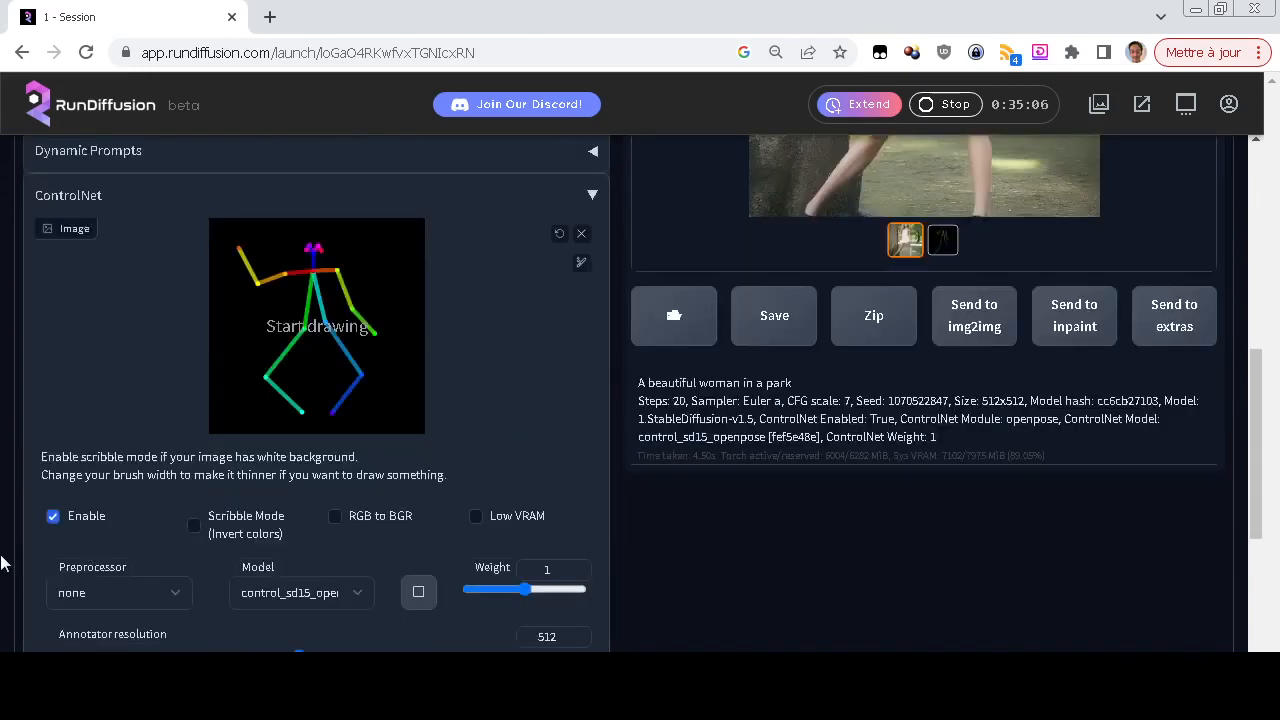
{"action": "scroll", "coordinate": [5, 563], "scroll_direction": "up", "scroll_amount": 2}
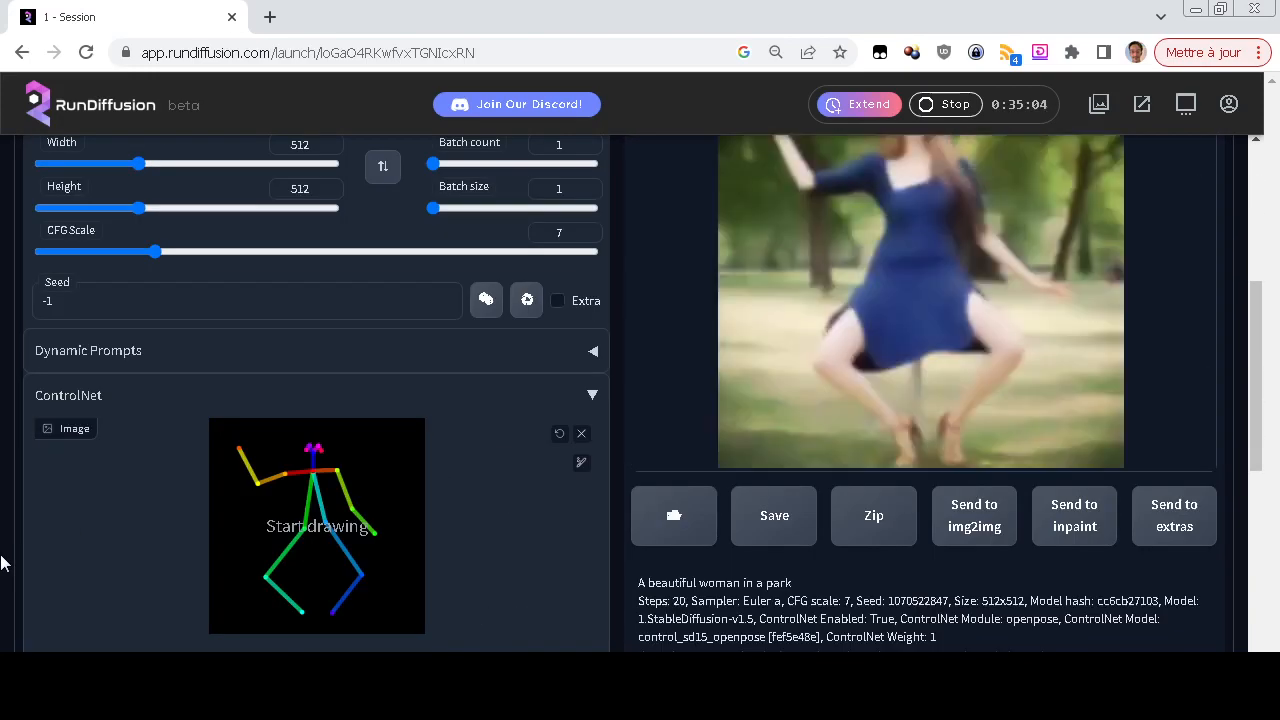
Compare the newly generated image with the hand-edited skeleton map in the results gallery
{"action": "scroll", "coordinate": [3, 563], "scroll_direction": "up", "scroll_amount": 1}
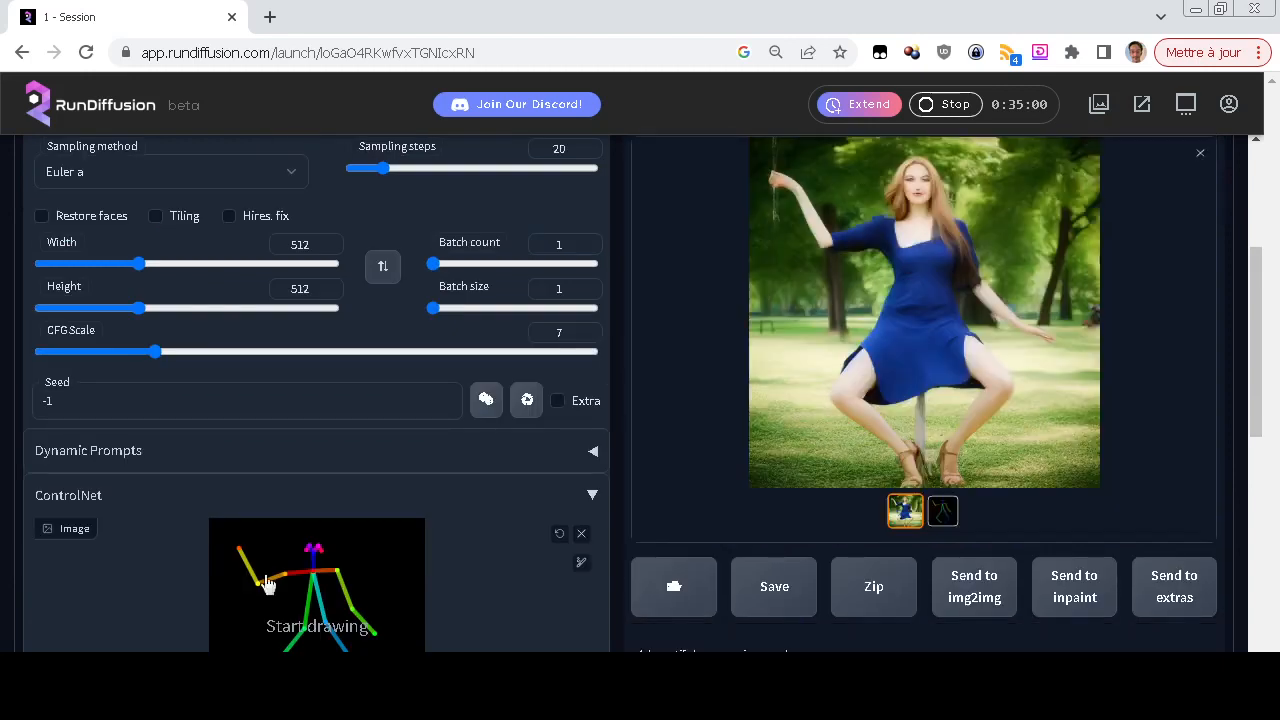
{"action": "left_click", "coordinate": [913, 368]}
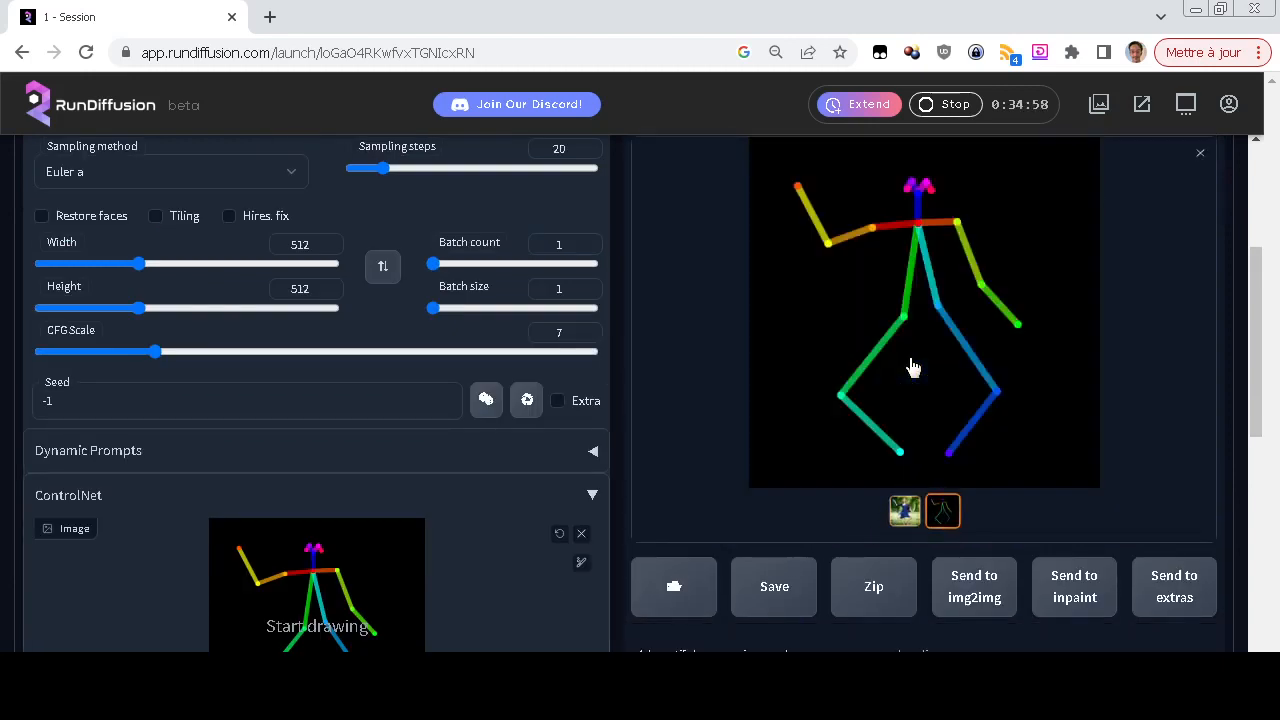
{"action": "left_click", "coordinate": [906, 511]}
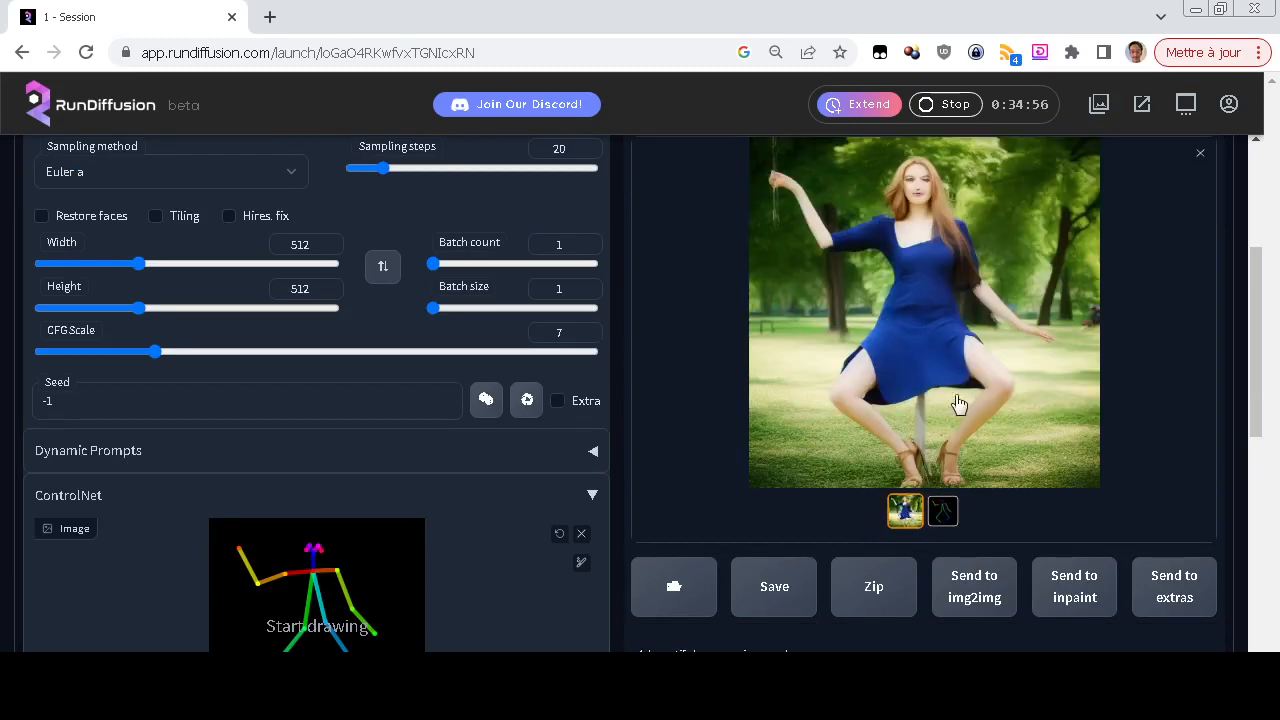
Reopen the skeleton in the OpenPose Editor, lower its raised arm with the elbow dropped, and bend the opposite elbow outward at shoulder height
{"action": "scroll", "coordinate": [957, 403], "scroll_direction": "up", "scroll_amount": 2}
{"action": "scroll", "coordinate": [983, 400], "scroll_direction": "down", "scroll_amount": 2}
{"action": "scroll", "coordinate": [1077, 491], "scroll_direction": "up", "scroll_amount": 3}
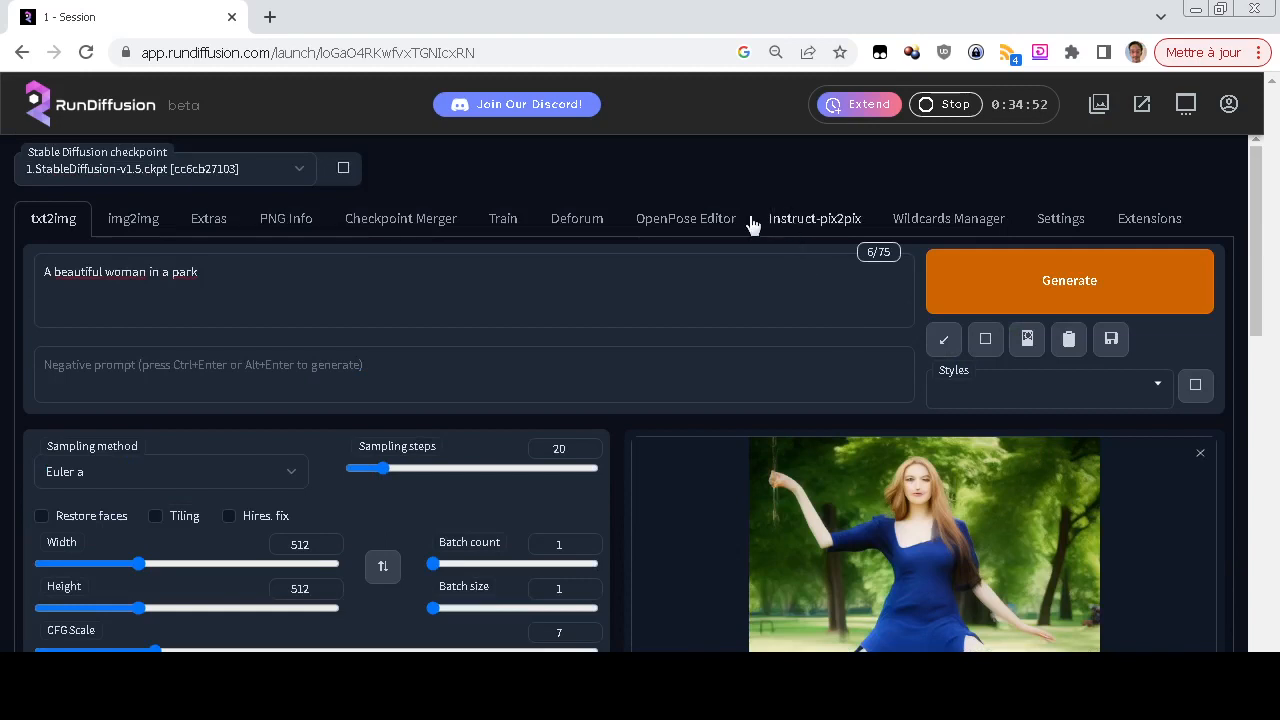
{"action": "left_click", "coordinate": [714, 220]}
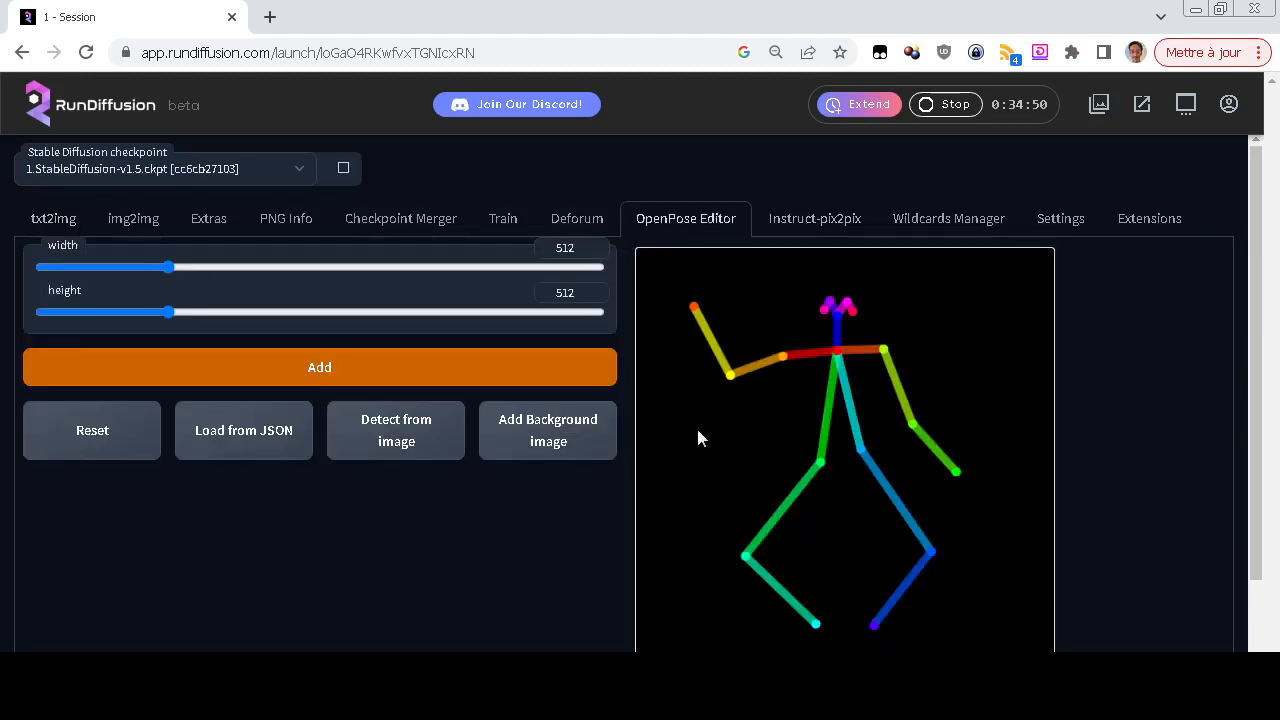
{"action": "left_click_drag", "start_coordinate": [692, 305], "coordinate": [706, 461]}
{"action": "mouse_move", "coordinate": [727, 382]}
{"action": "left_mouse_down"}
{"action": "mouse_move", "coordinate": [729, 371]}
{"action": "mouse_move", "coordinate": [734, 397]}
{"action": "left_mouse_up"}
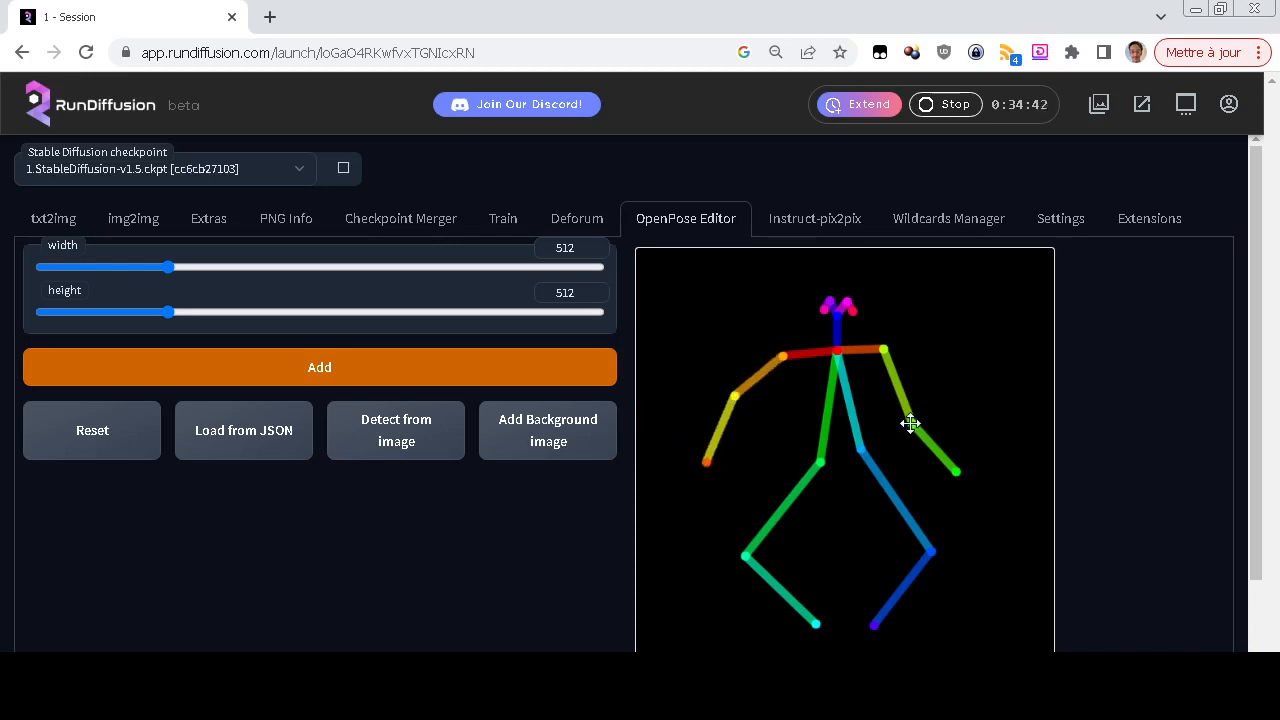
{"action": "left_click_drag", "start_coordinate": [910, 423], "coordinate": [959, 374]}
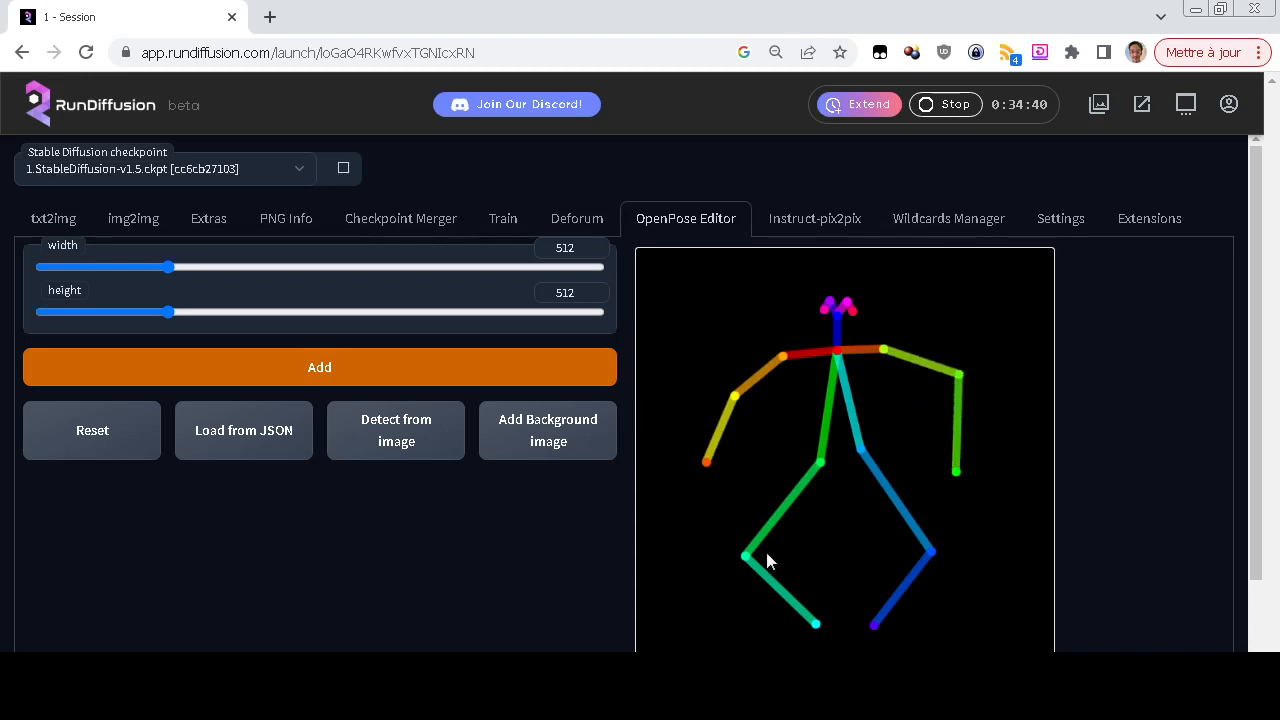
Reshape the skeleton's legs by moving both knees inward below the hips and spreading both feet outward
{"action": "left_click_drag", "start_coordinate": [748, 558], "coordinate": [828, 542]}
{"action": "left_click_drag", "start_coordinate": [931, 553], "coordinate": [864, 540]}
{"action": "left_click_drag", "start_coordinate": [876, 624], "coordinate": [948, 629]}
{"action": "left_click_drag", "start_coordinate": [813, 623], "coordinate": [763, 614]}
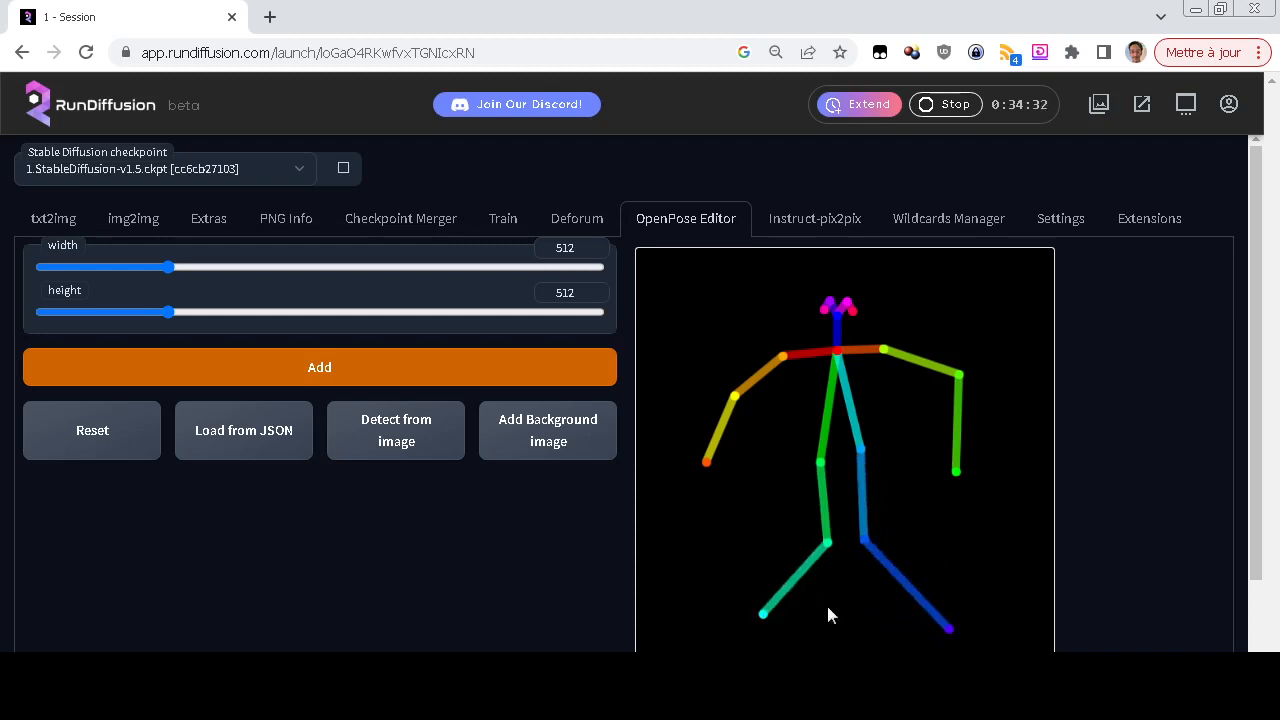
Send the reposed skeleton to txt2img as the ControlNet input image
{"action": "scroll", "coordinate": [850, 598], "scroll_direction": "down", "scroll_amount": 2}
{"action": "left_click", "coordinate": [1008, 596]}
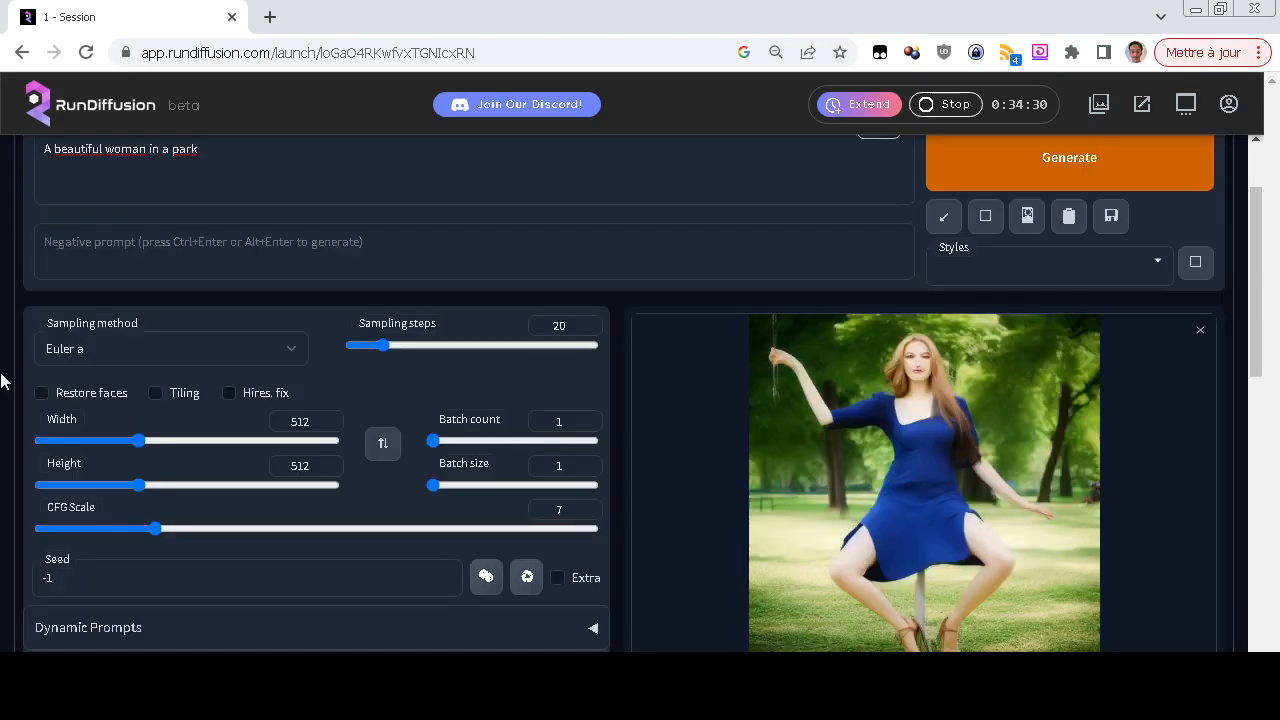
{"action": "scroll", "coordinate": [8, 470], "scroll_direction": "down", "scroll_amount": 3}
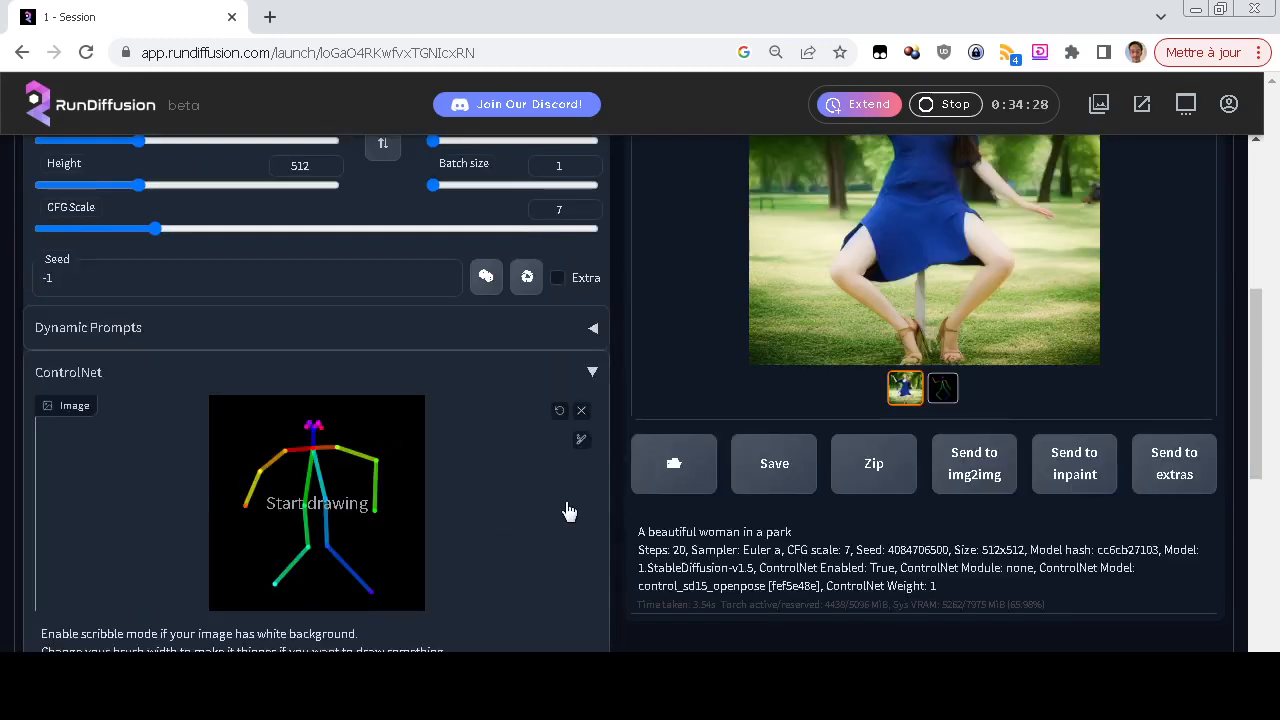
Generate an image from the prompt "A beautiful woman in a park" with the reposed skeleton and check its pose
{"action": "scroll", "coordinate": [566, 509], "scroll_direction": "up", "scroll_amount": 3}
{"action": "left_click", "coordinate": [1098, 183]}
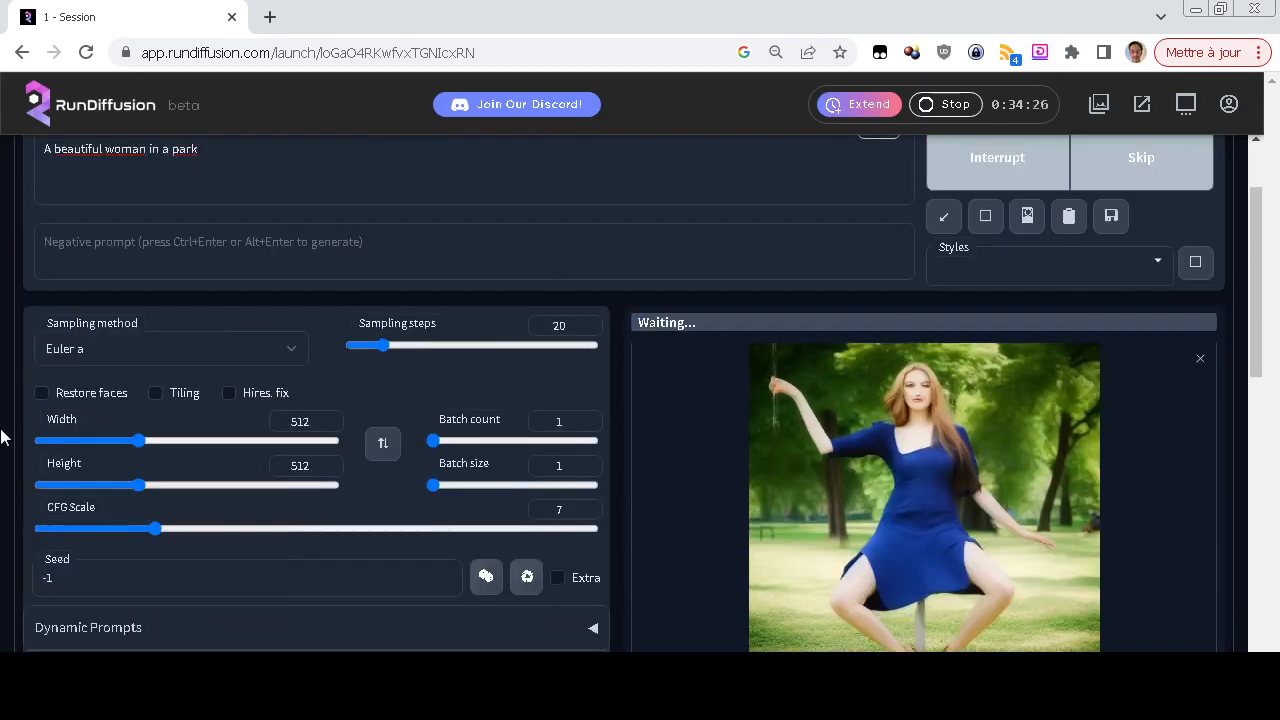
{"action": "scroll", "coordinate": [0, 436], "scroll_direction": "down", "scroll_amount": 2}
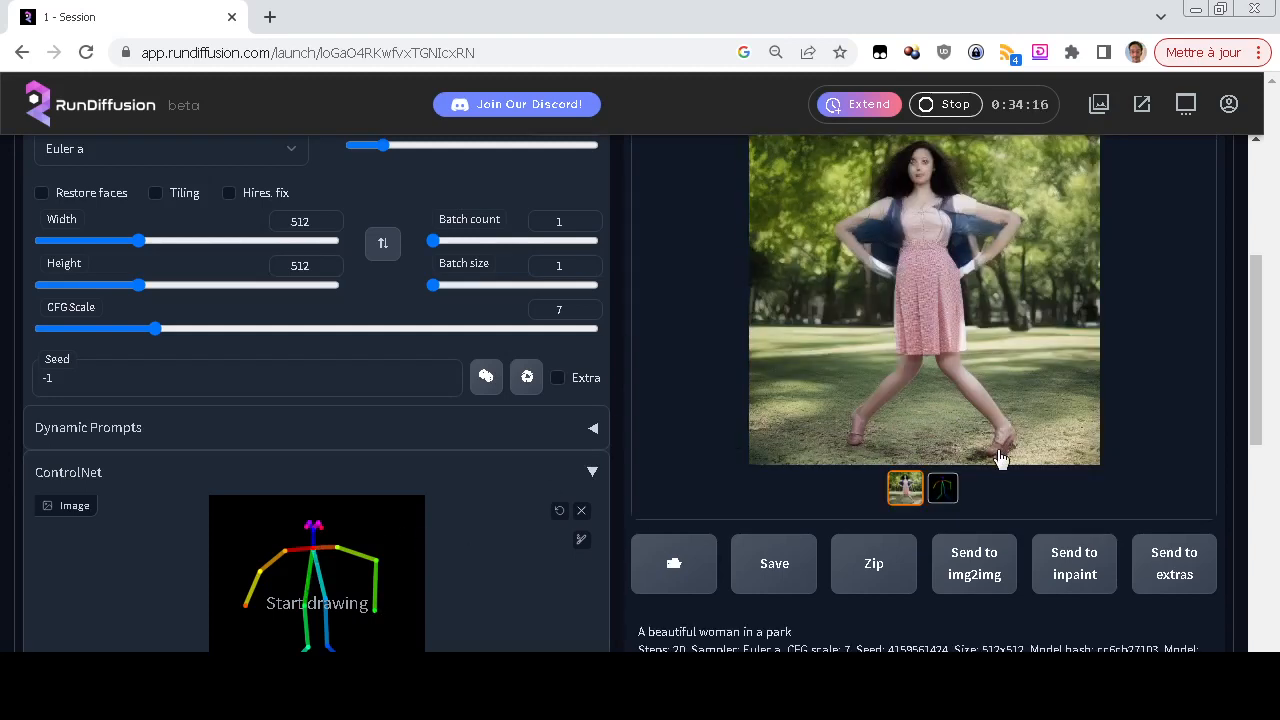
{"action": "scroll", "coordinate": [1000, 457], "scroll_direction": "up", "scroll_amount": 1}
{"action": "scroll", "coordinate": [171, 477], "scroll_direction": "down", "scroll_amount": 2}
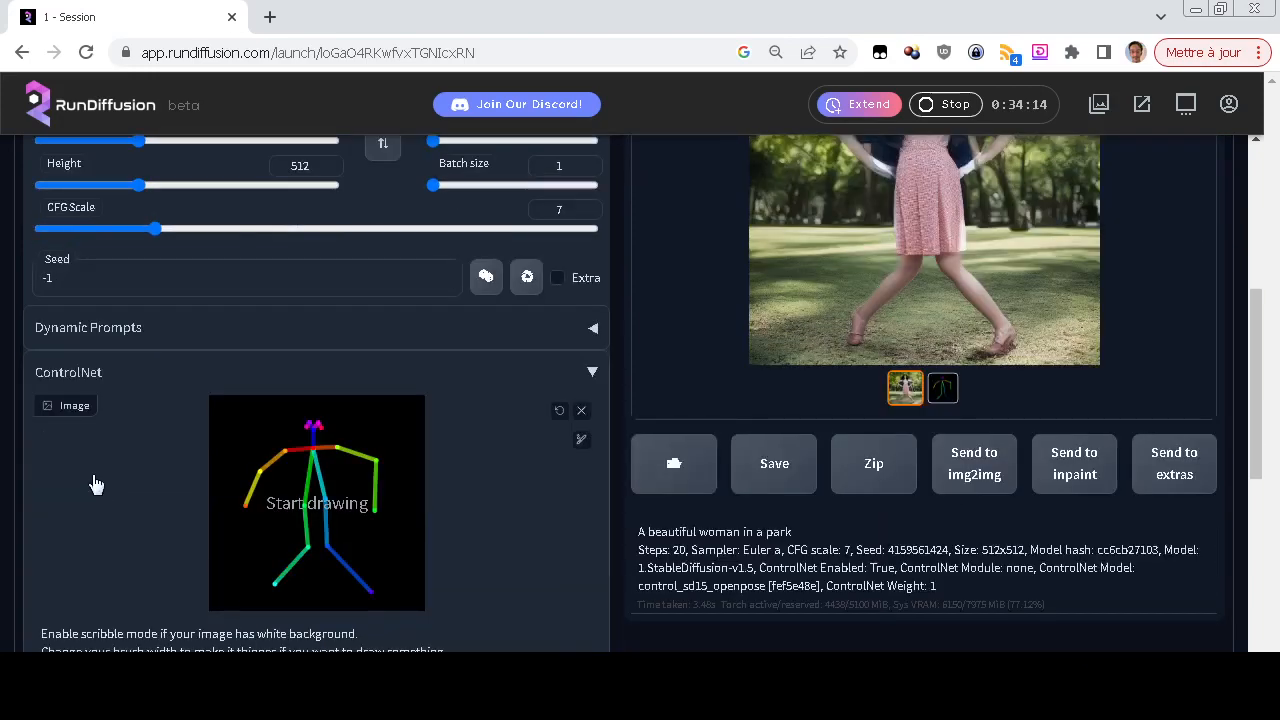
Set the ControlNet preprocessor to openpose_hand and generate an image from the same prompt and skeleton
{"action": "scroll", "coordinate": [96, 485], "scroll_direction": "down", "scroll_amount": 3}
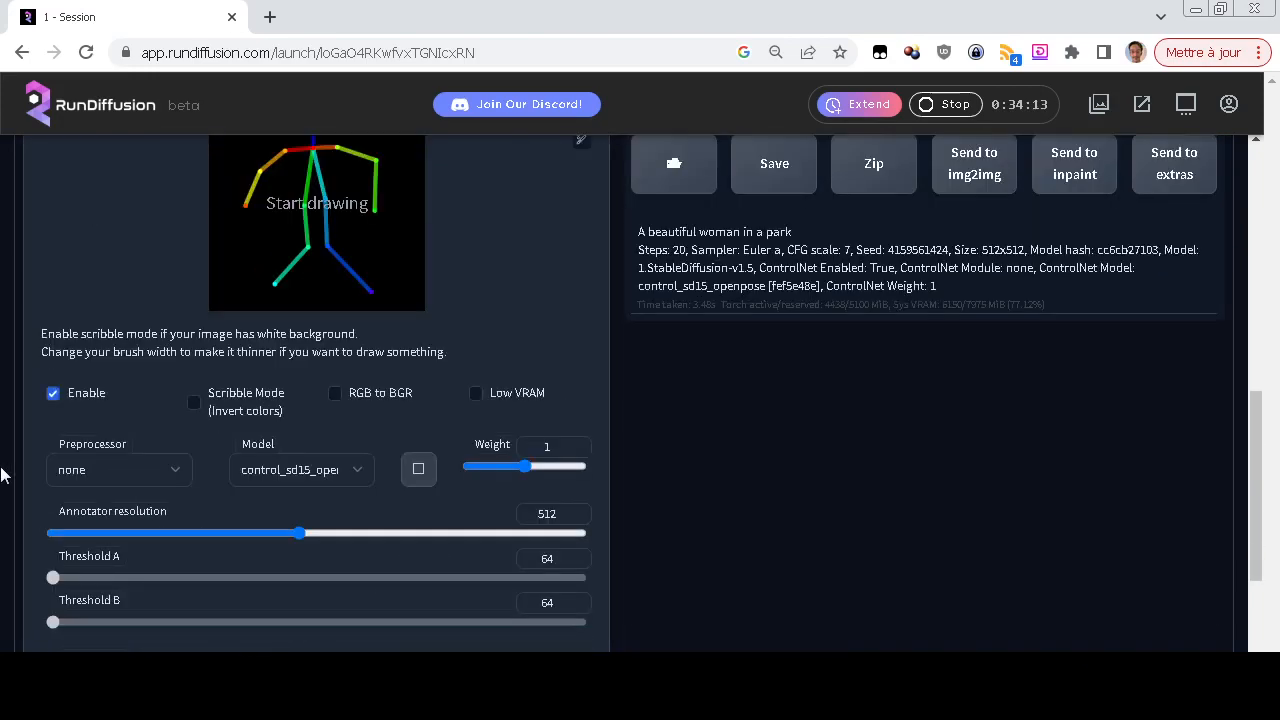
{"action": "left_click", "coordinate": [137, 472]}
{"action": "left_click", "coordinate": [130, 623]}
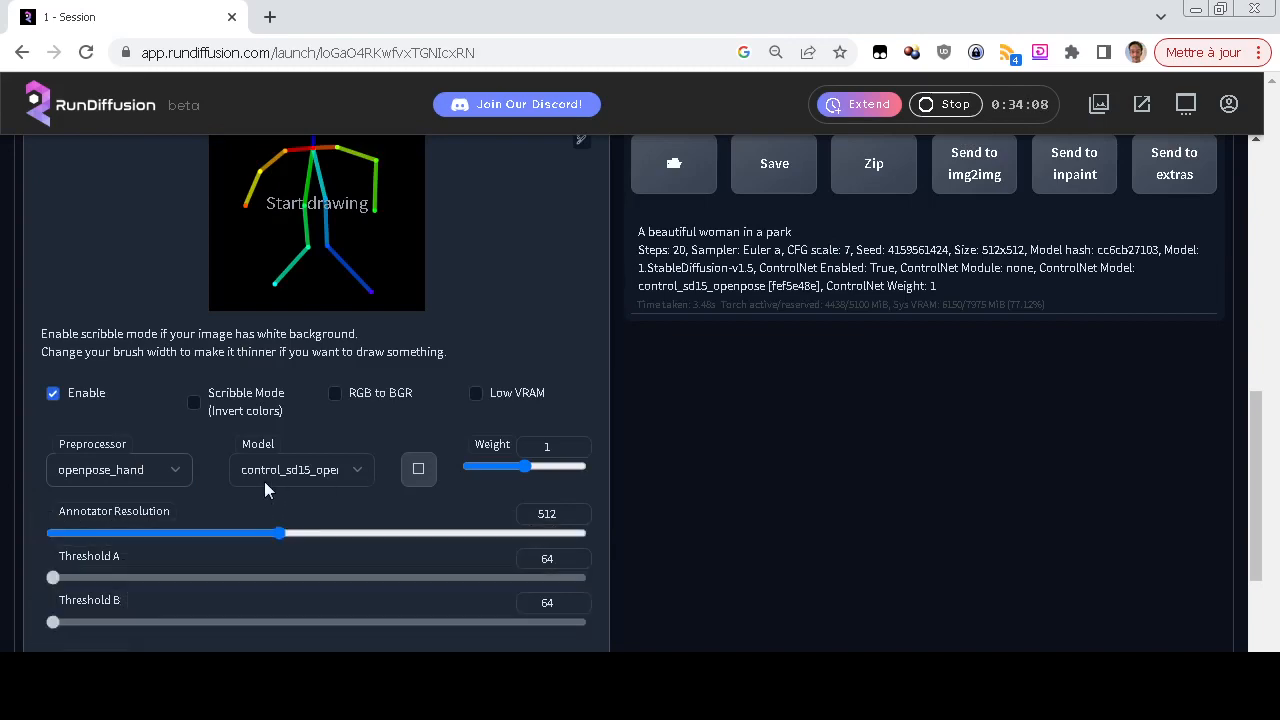
{"action": "scroll", "coordinate": [268, 476], "scroll_direction": "up", "scroll_amount": 6}
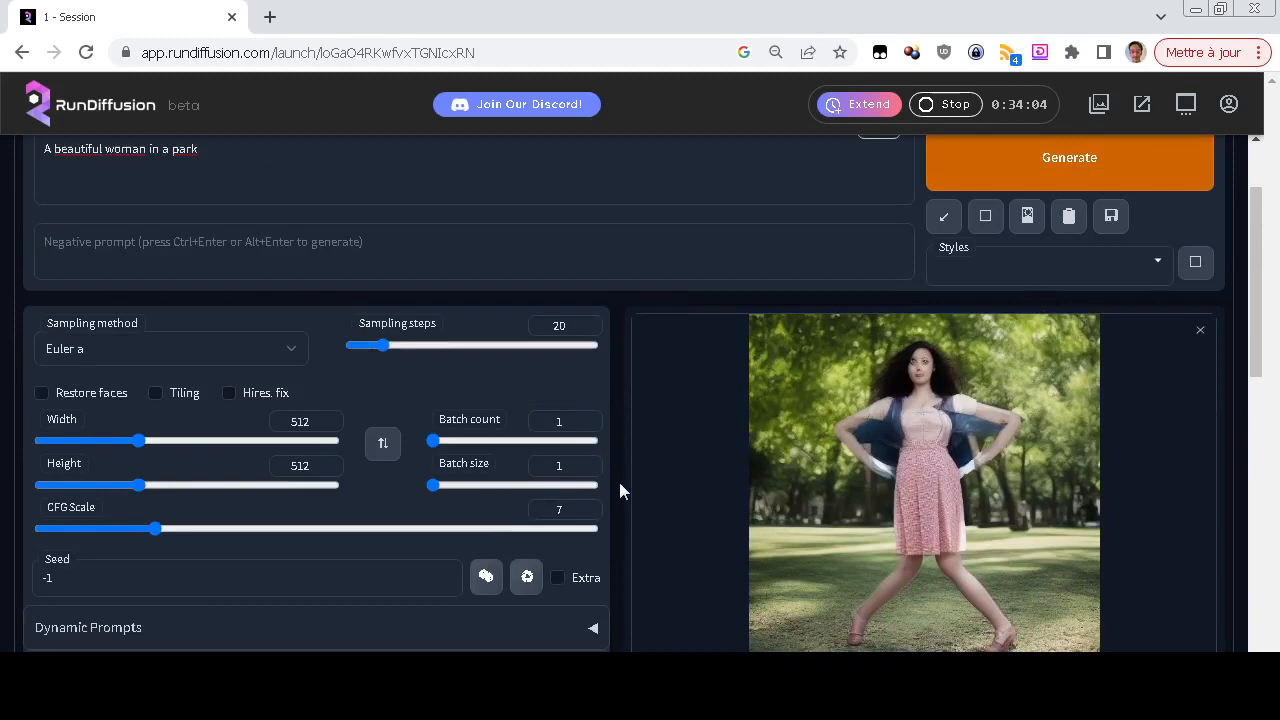
{"action": "scroll", "coordinate": [619, 482], "scroll_direction": "down", "scroll_amount": 2}
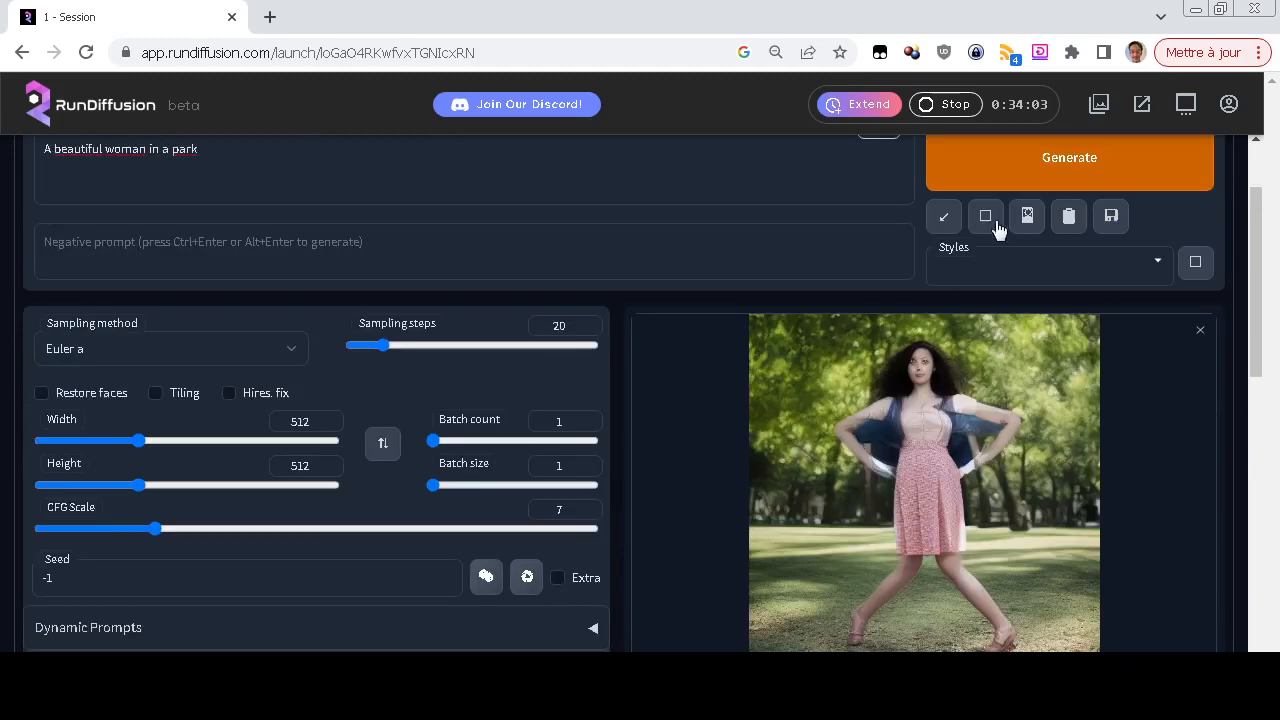
{"action": "left_click", "coordinate": [977, 185]}
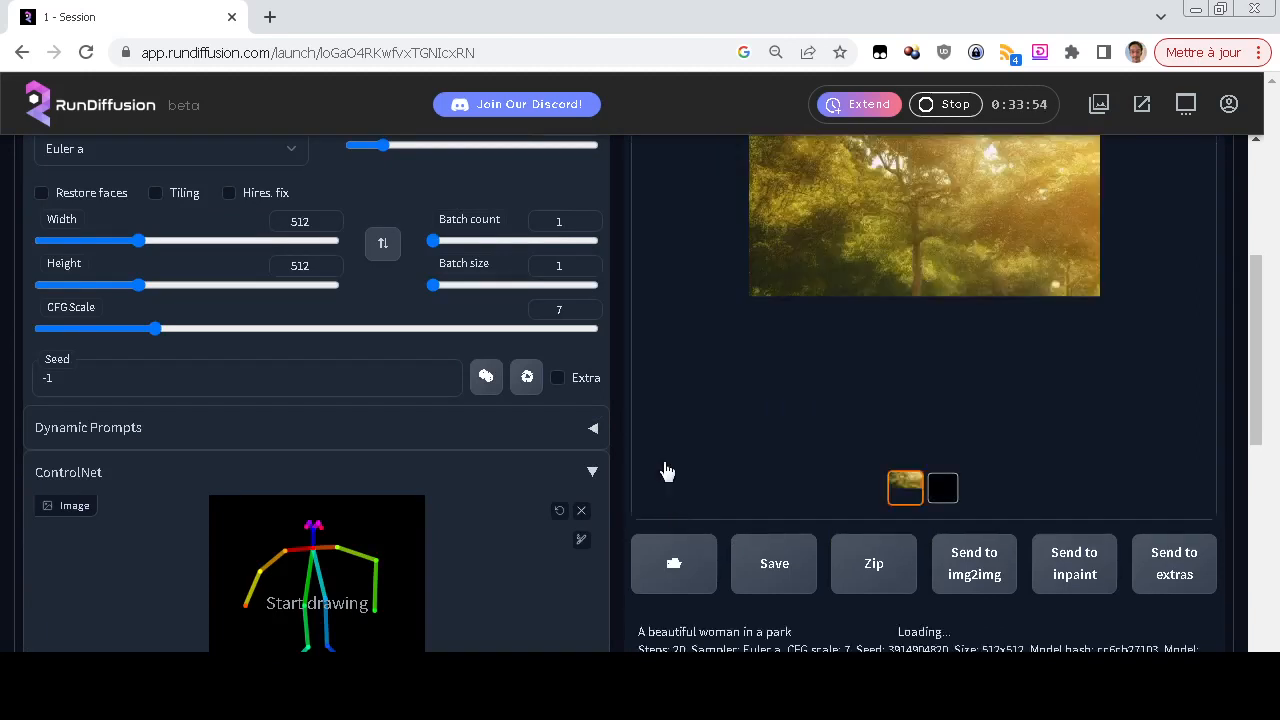
Set the ControlNet model to None and generate another image of the woman in the park
{"action": "scroll", "coordinate": [691, 466], "scroll_direction": "down", "scroll_amount": 5}
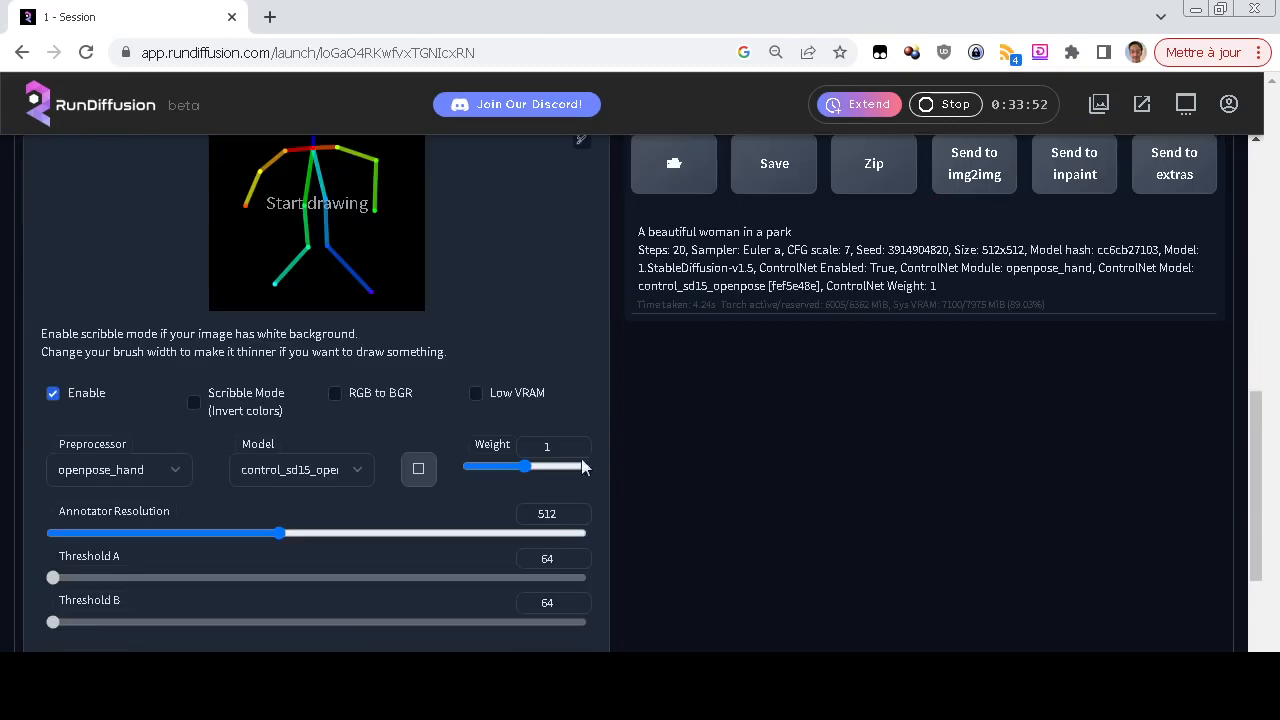
{"action": "left_click", "coordinate": [270, 468]}
{"action": "left_click", "coordinate": [290, 492]}
{"action": "scroll", "coordinate": [684, 455], "scroll_direction": "up", "scroll_amount": 4}
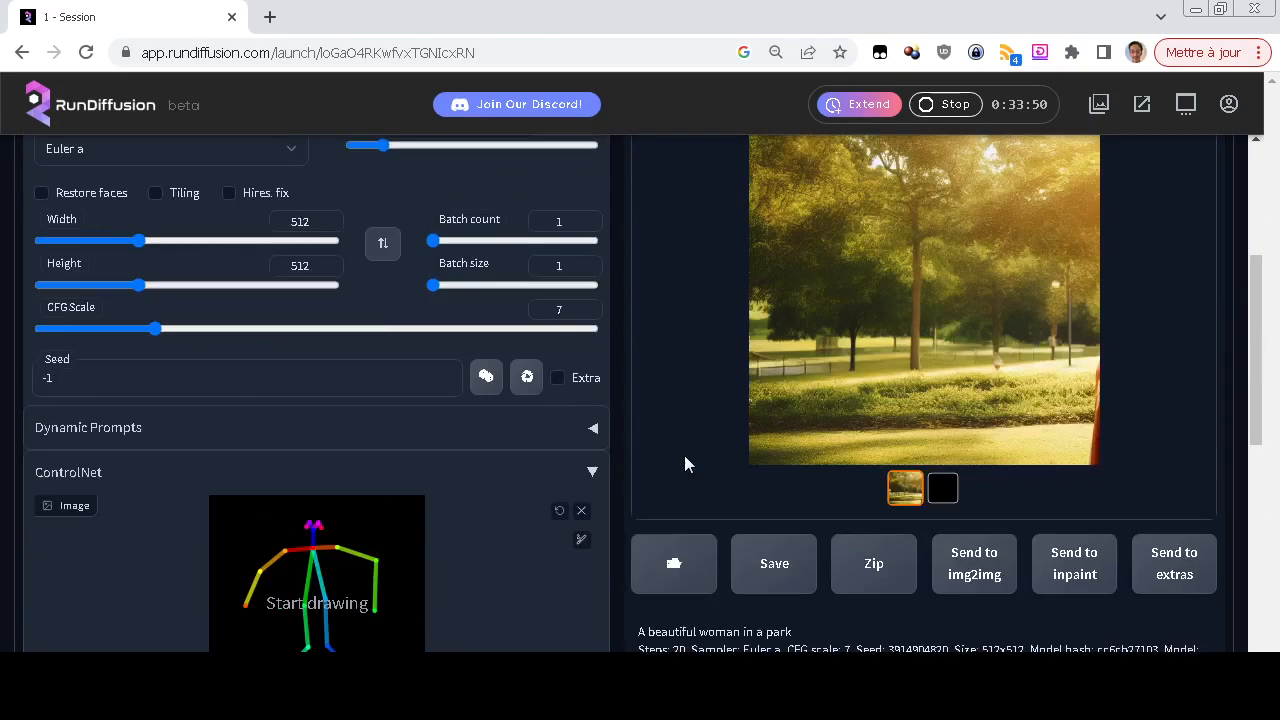
{"action": "scroll", "coordinate": [684, 455], "scroll_direction": "up", "scroll_amount": 2}
{"action": "left_click", "coordinate": [991, 175]}
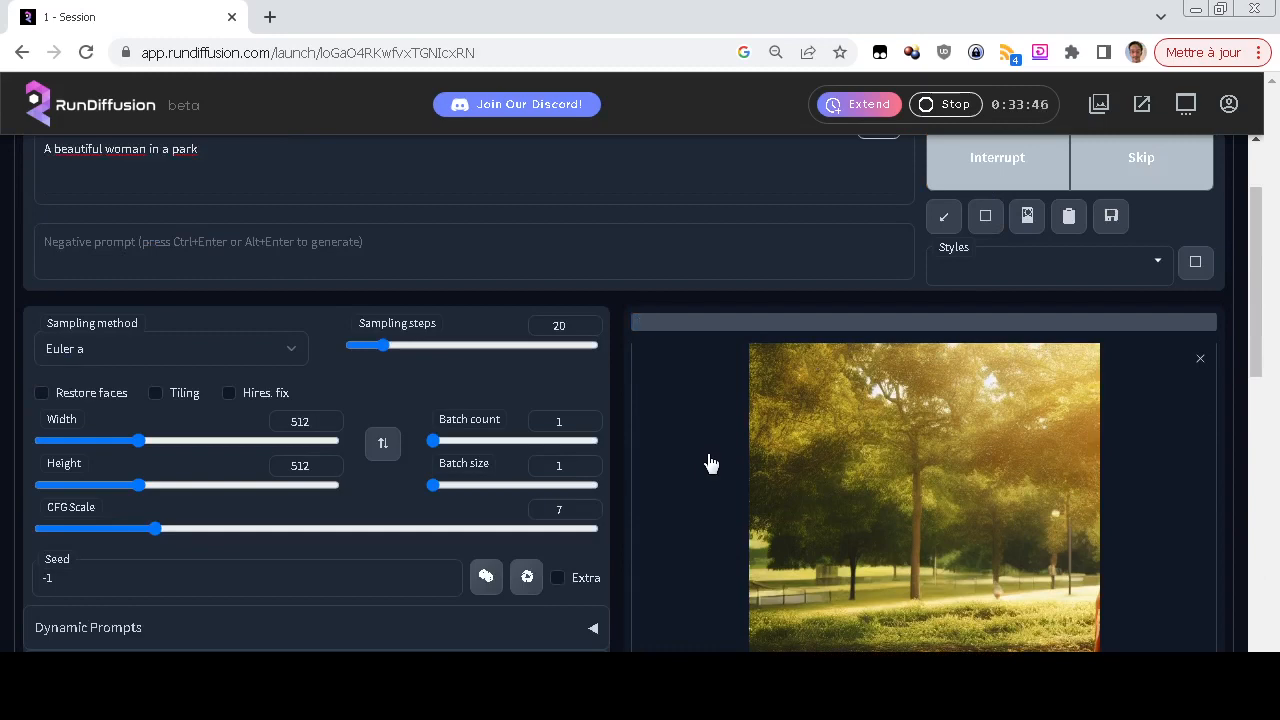
{"action": "scroll", "coordinate": [710, 462], "scroll_direction": "down", "scroll_amount": 2}
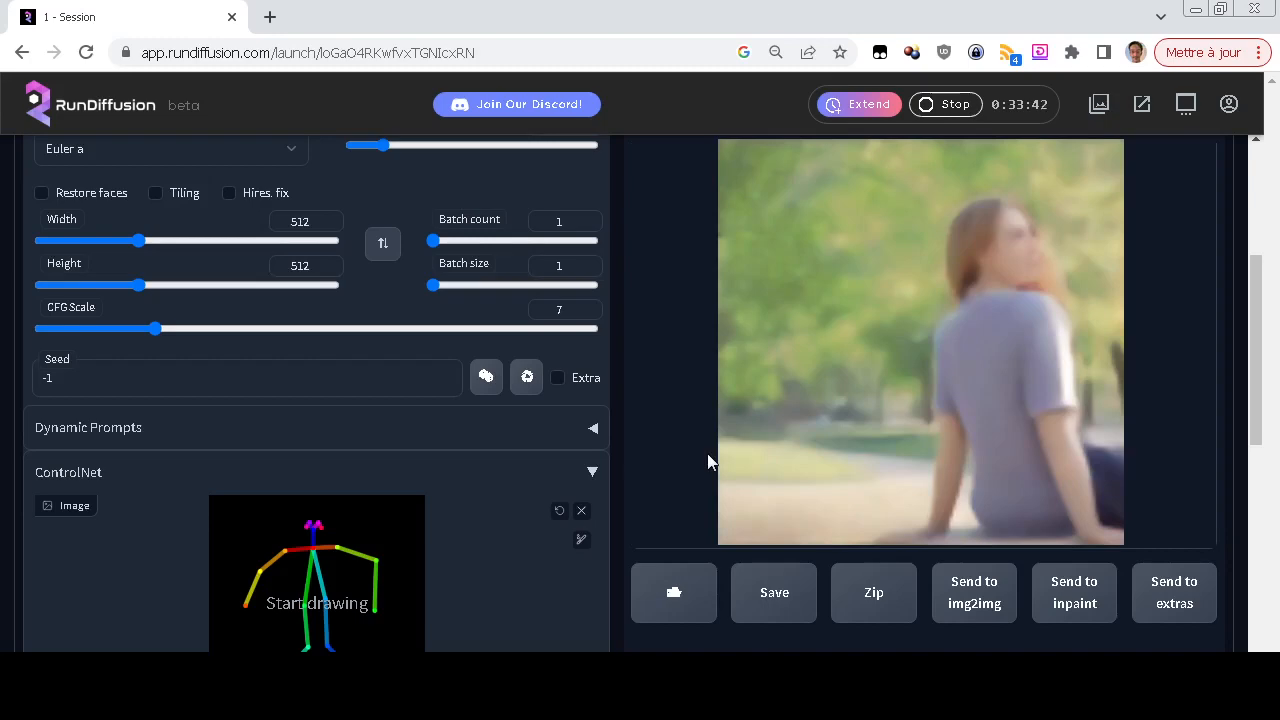
{"action": "scroll", "coordinate": [709, 458], "scroll_direction": "down", "scroll_amount": 2}
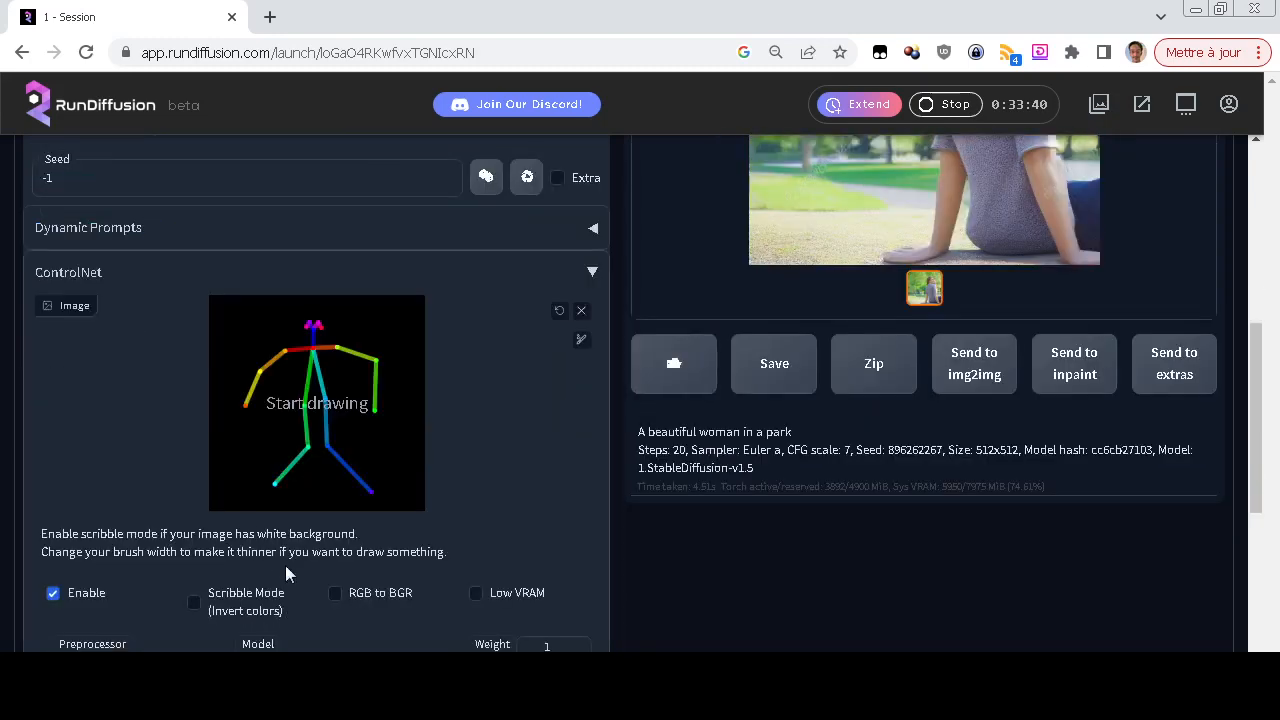
Select the control_sd15_openpose model for ControlNet and generate the image again with the openpose_hand preprocessor
{"action": "scroll", "coordinate": [286, 573], "scroll_direction": "down", "scroll_amount": 2}
{"action": "left_click", "coordinate": [295, 469]}
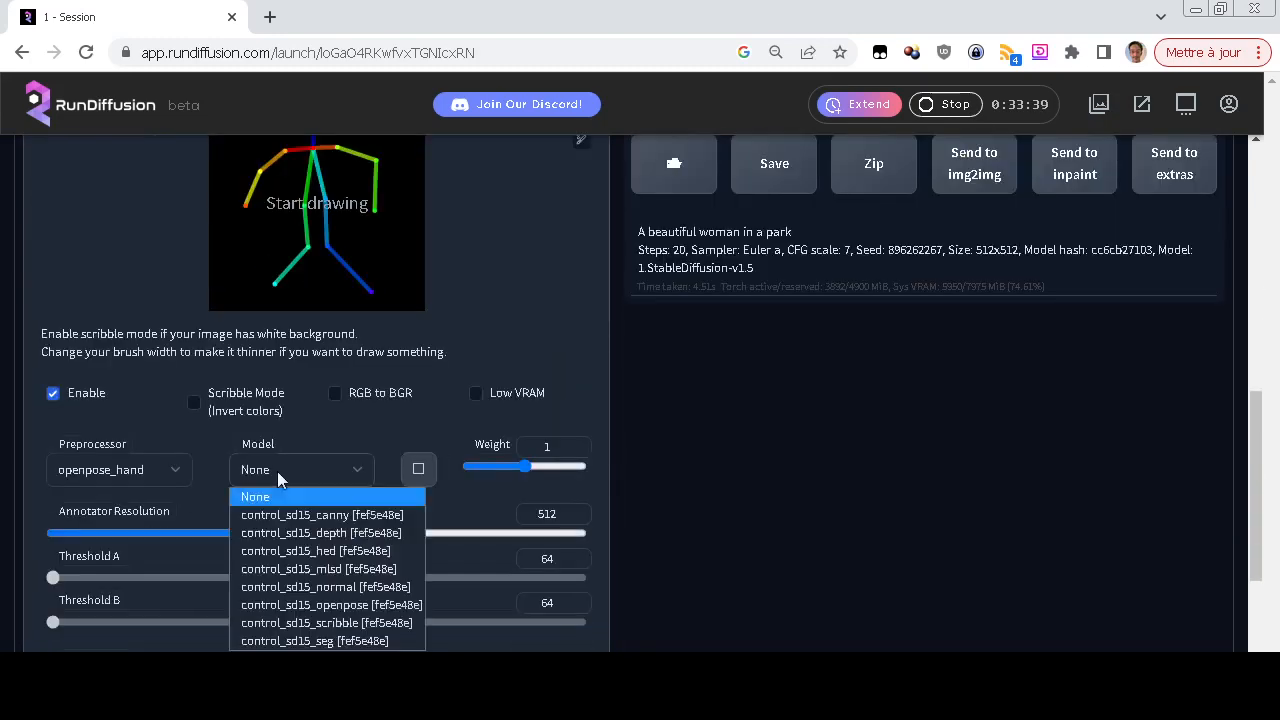
{"action": "left_click", "coordinate": [323, 606]}
{"action": "scroll", "coordinate": [683, 485], "scroll_direction": "up", "scroll_amount": 7}
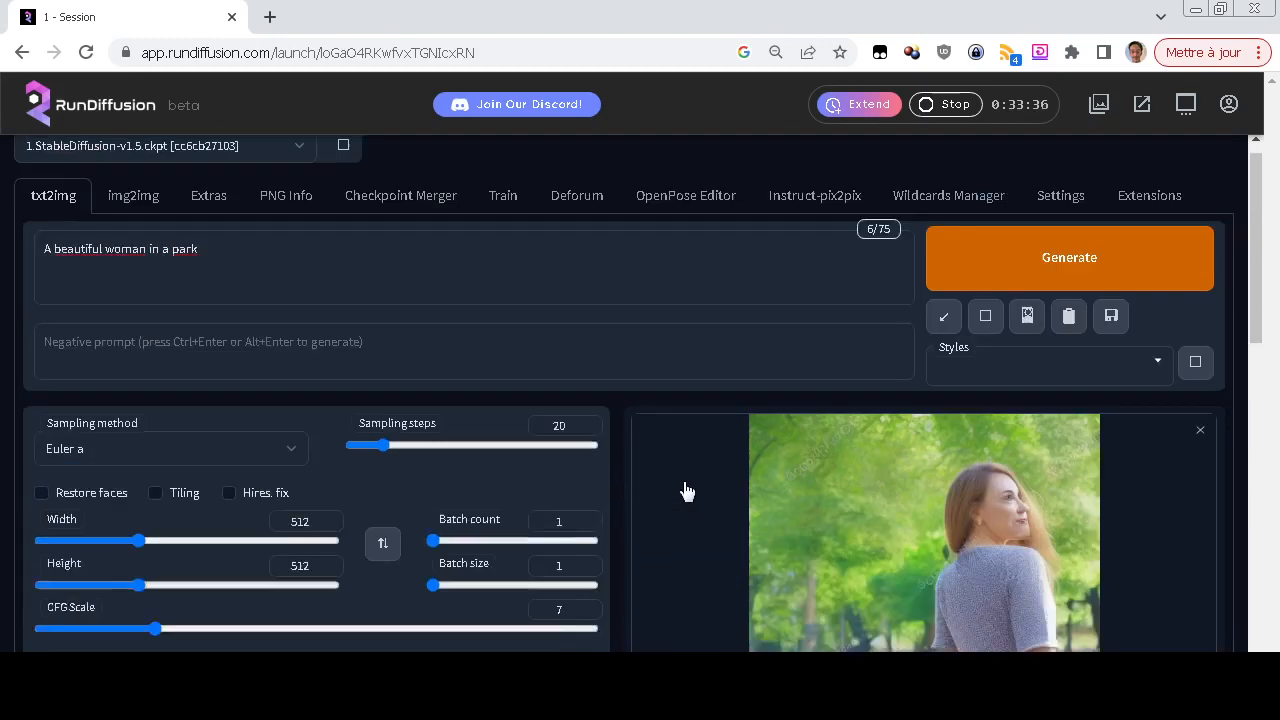
{"action": "left_click", "coordinate": [1090, 290]}
{"action": "scroll", "coordinate": [746, 495], "scroll_direction": "down", "scroll_amount": 2}
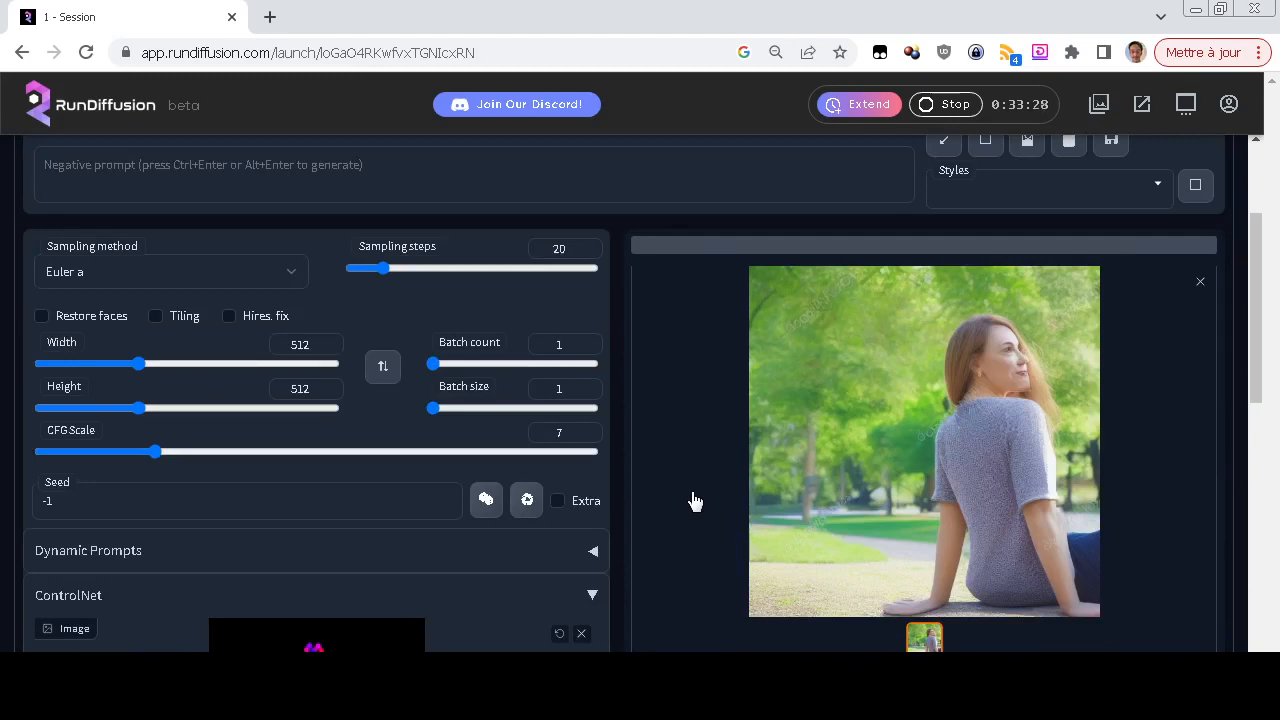
{"action": "scroll", "coordinate": [695, 500], "scroll_direction": "down", "scroll_amount": 2}
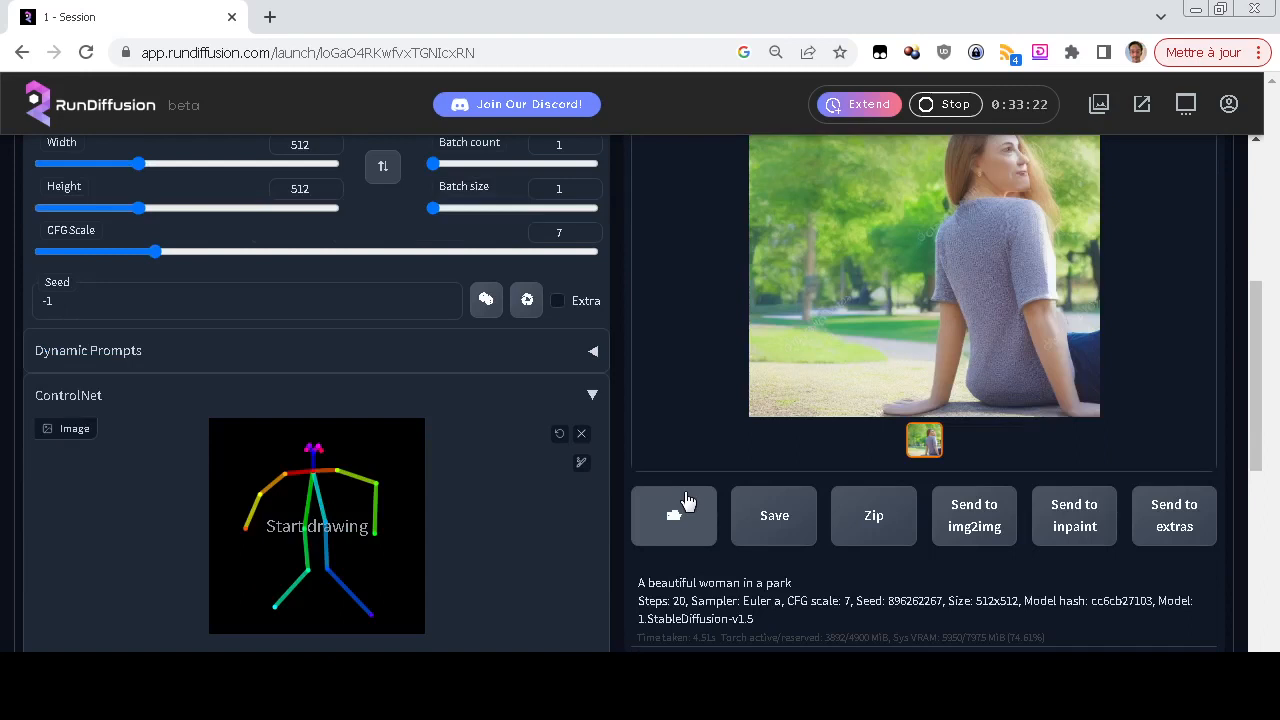
{"action": "scroll", "coordinate": [701, 464], "scroll_direction": "up", "scroll_amount": 4}
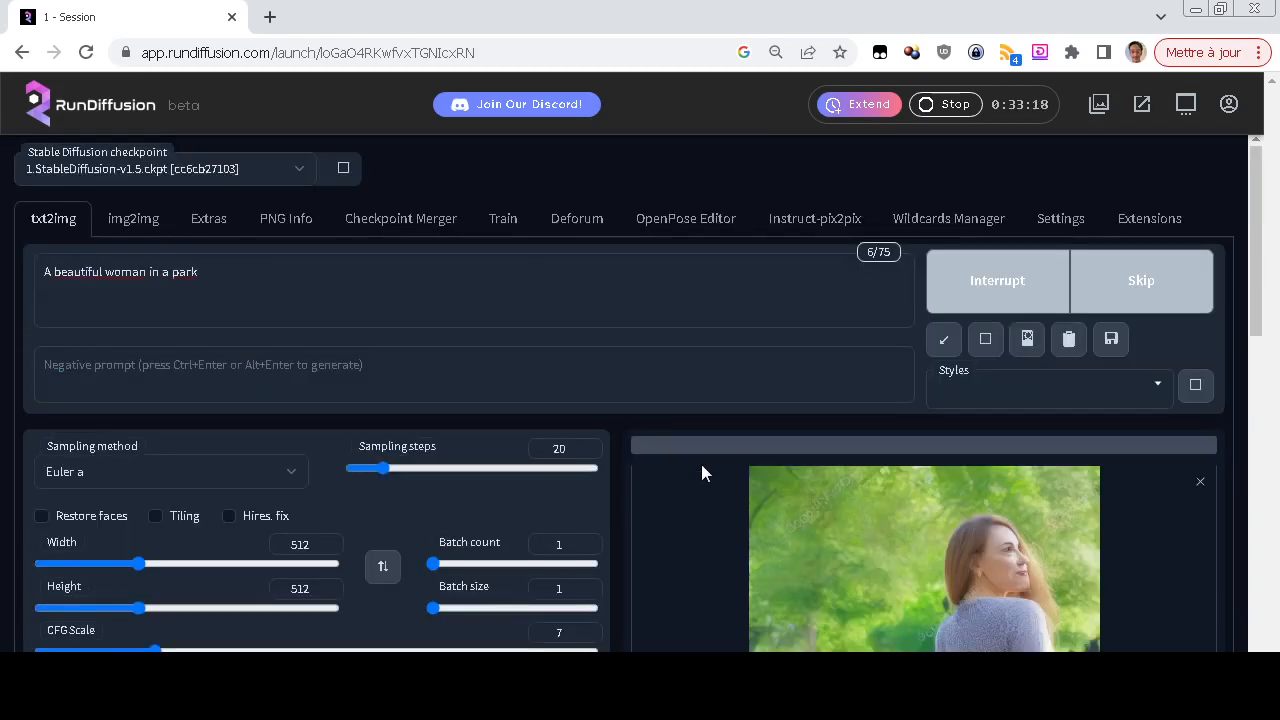
View the openpose_hand preprocessor map and the generated image in the results gallery
{"action": "scroll", "coordinate": [702, 467], "scroll_direction": "down", "scroll_amount": 3}
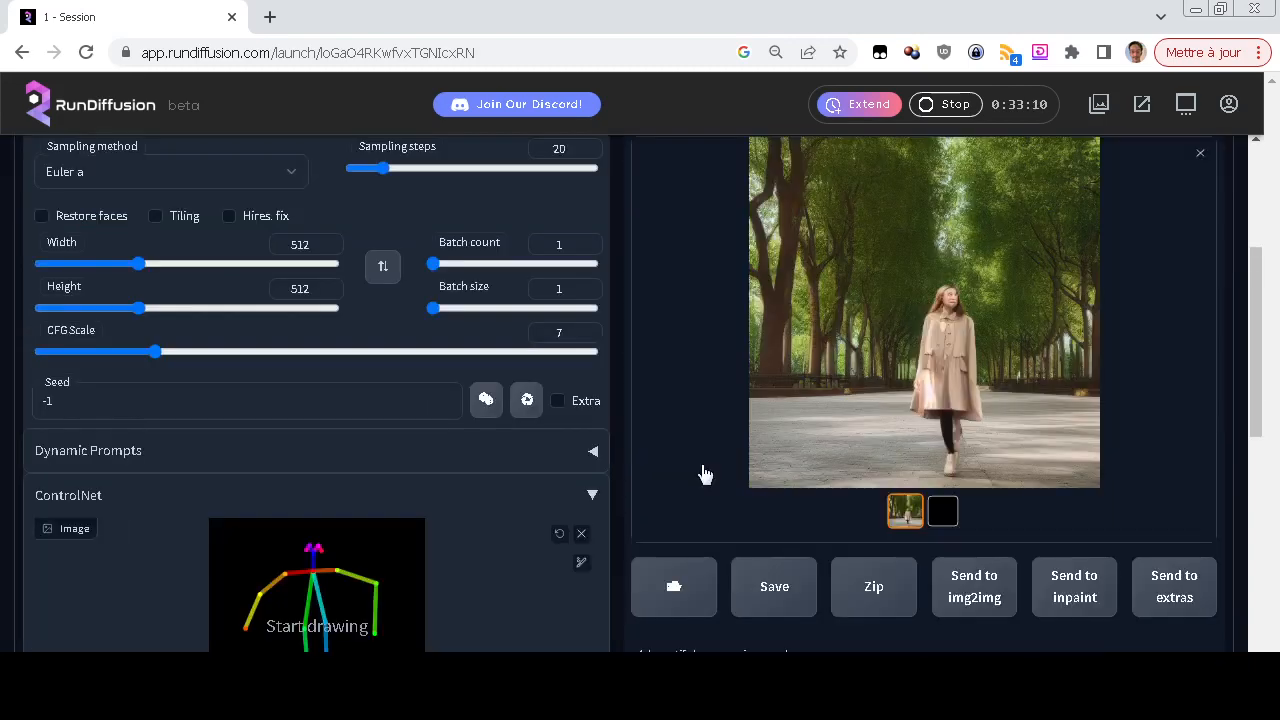
{"action": "left_click", "coordinate": [955, 512]}
{"action": "left_click", "coordinate": [905, 511]}
Set the ControlNet preprocessor to openpose with the control_sd15_openpose model and generate an image from the skeleton
{"action": "scroll", "coordinate": [371, 473], "scroll_direction": "down", "scroll_amount": 6}
{"action": "scroll", "coordinate": [371, 473], "scroll_direction": "up", "scroll_amount": 3}
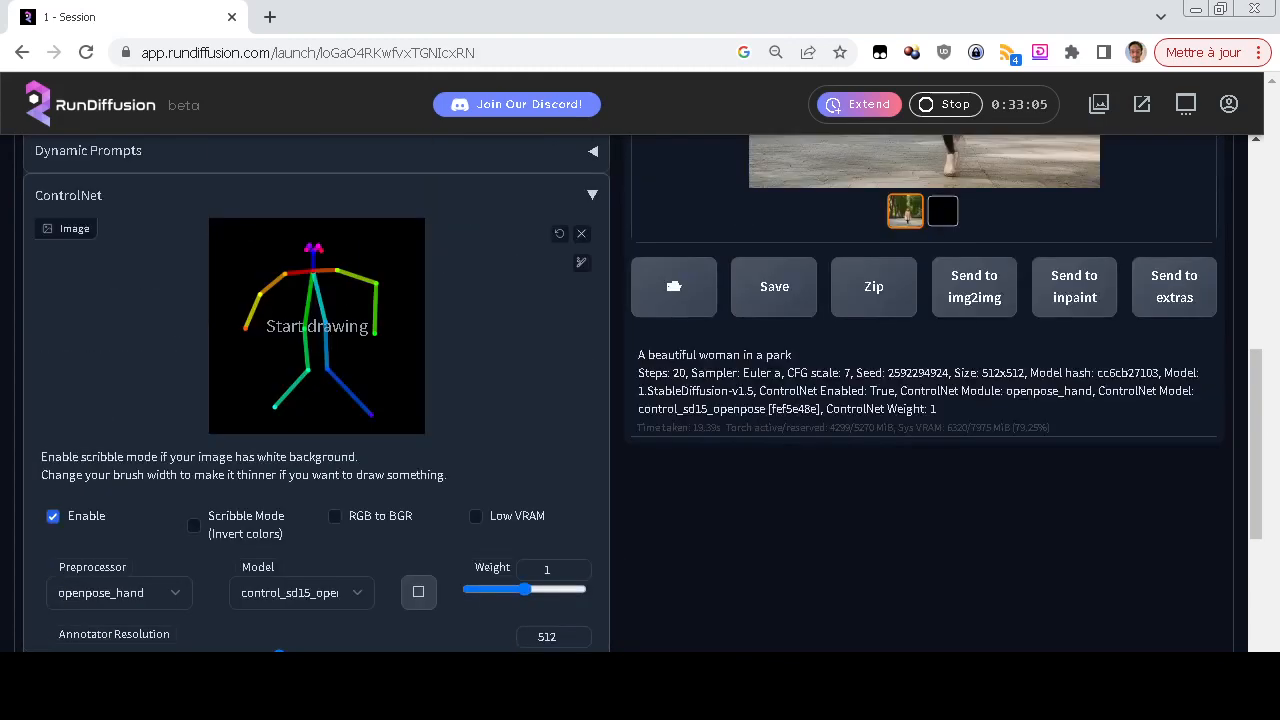
{"action": "left_click", "coordinate": [130, 598]}
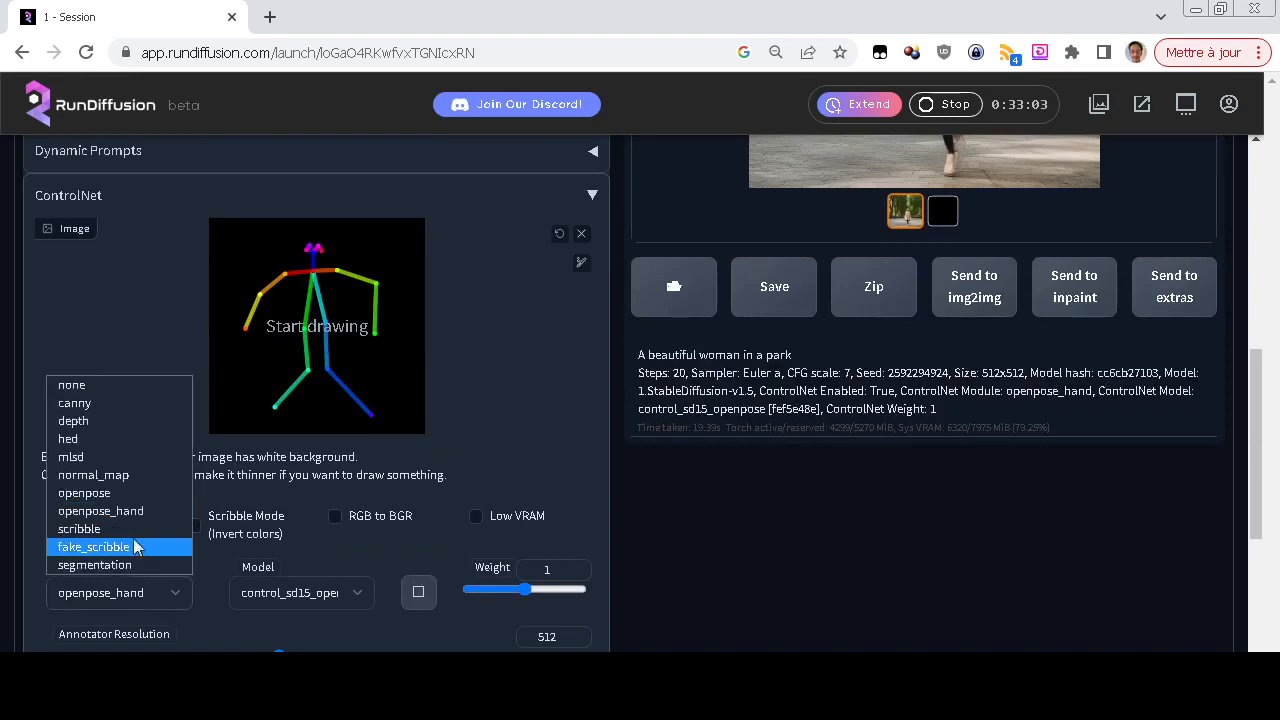
{"action": "left_click", "coordinate": [145, 493]}
{"action": "left_click", "coordinate": [281, 596]}
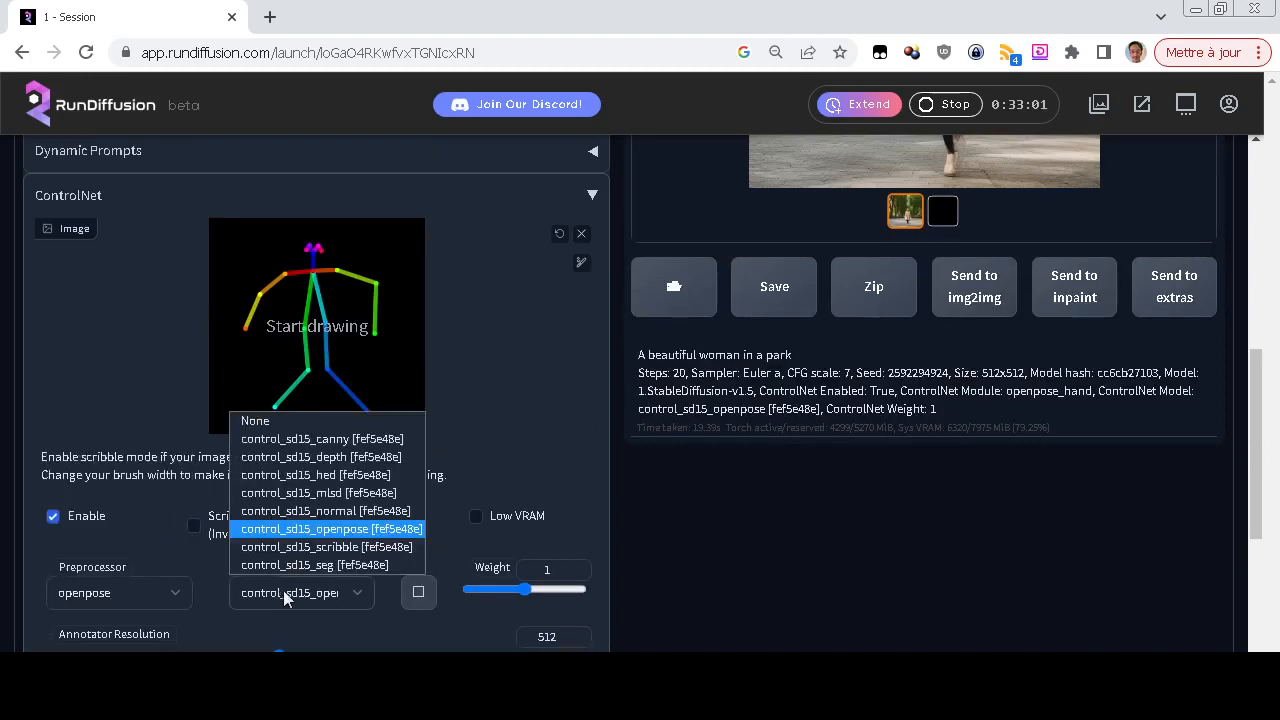
{"action": "left_click", "coordinate": [318, 528]}
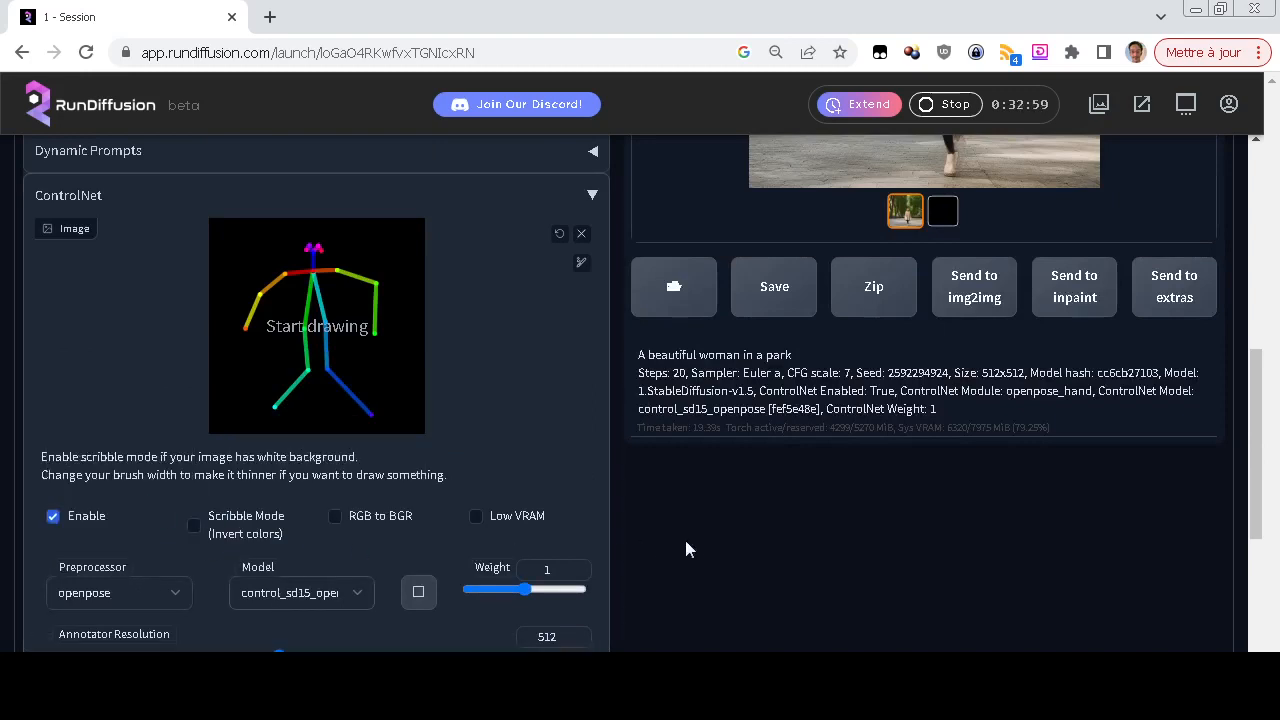
{"action": "scroll", "coordinate": [692, 541], "scroll_direction": "up", "scroll_amount": 6}
{"action": "left_click", "coordinate": [1038, 297]}
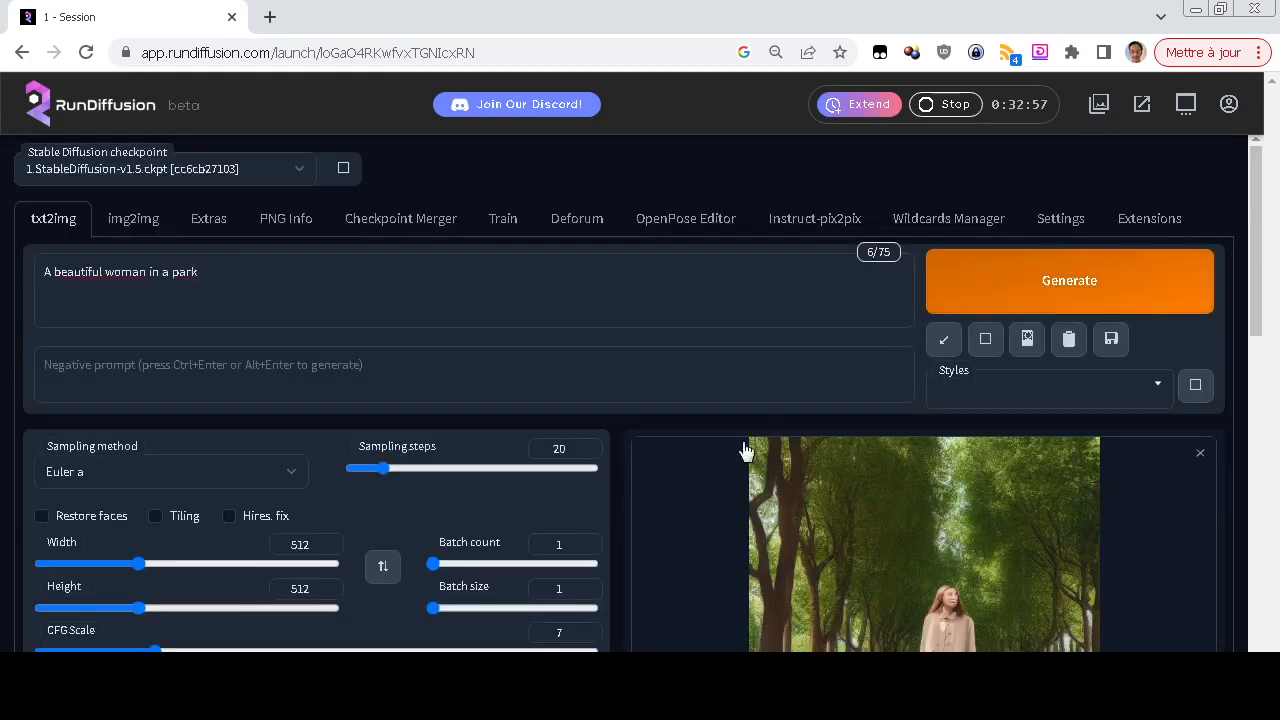
{"action": "scroll", "coordinate": [676, 514], "scroll_direction": "down", "scroll_amount": 2}
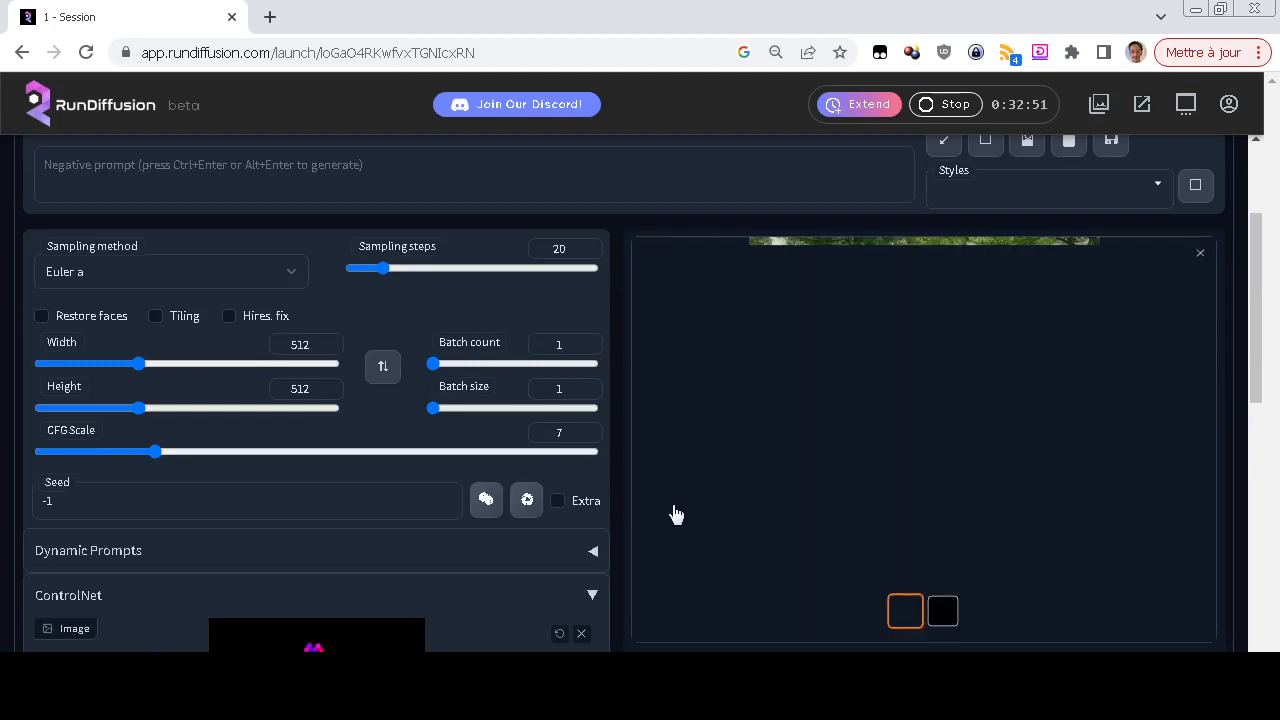
{"action": "scroll", "coordinate": [676, 514], "scroll_direction": "down", "scroll_amount": 6}
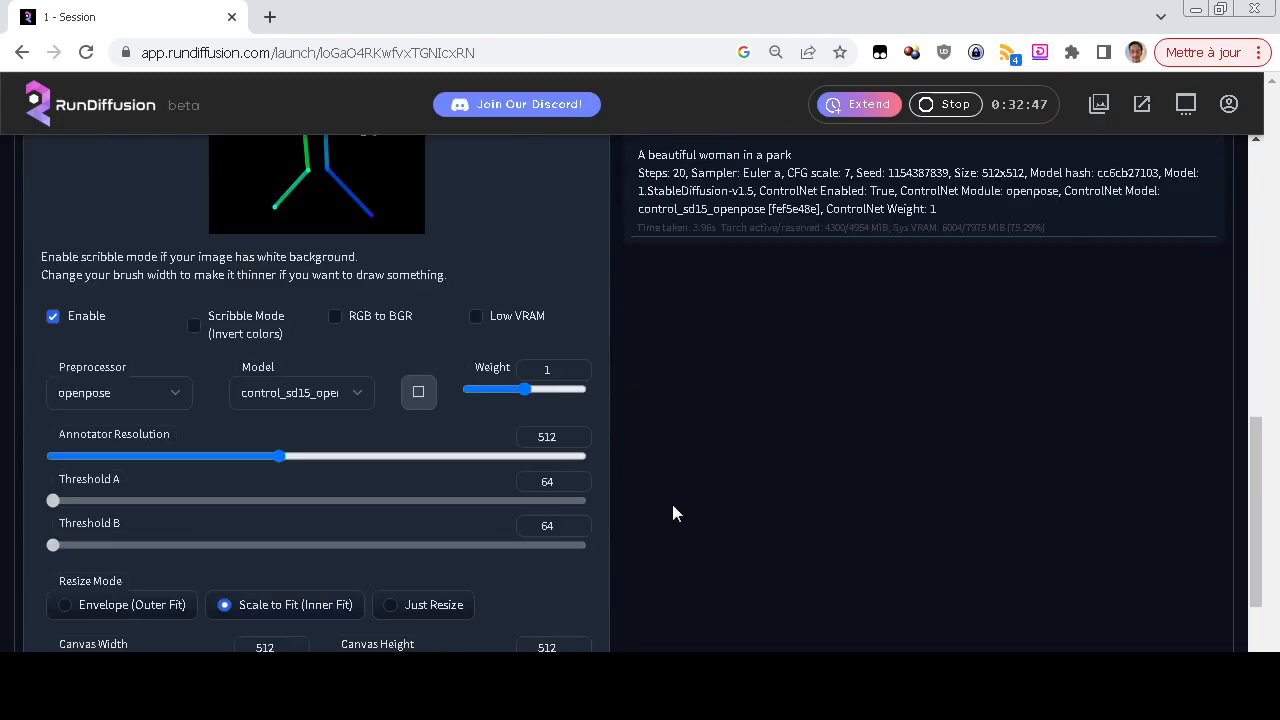
Generate another image with the openpose preprocessor and model unchanged, and check the result against the skeleton input
{"action": "scroll", "coordinate": [672, 512], "scroll_direction": "up", "scroll_amount": 5}
{"action": "scroll", "coordinate": [672, 512], "scroll_direction": "up", "scroll_amount": 4}
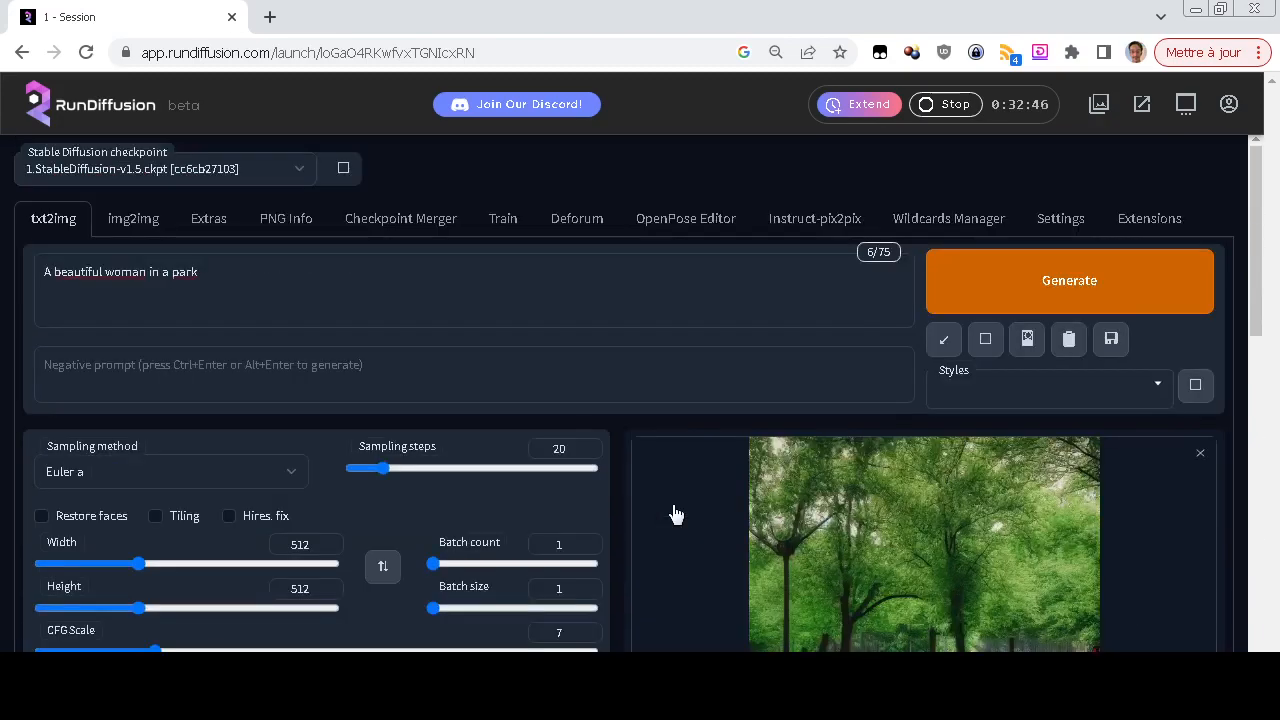
{"action": "left_click", "coordinate": [1000, 300]}
{"action": "scroll", "coordinate": [733, 495], "scroll_direction": "down", "scroll_amount": 3}
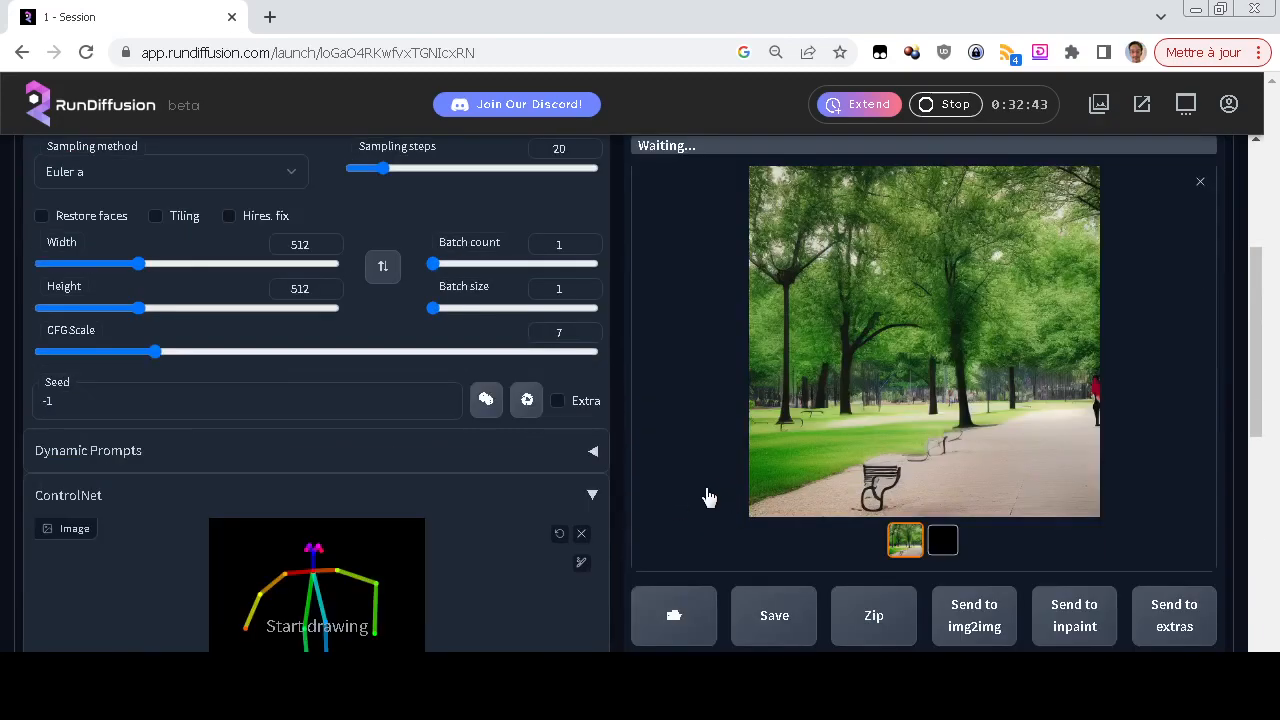
{"action": "scroll", "coordinate": [708, 497], "scroll_direction": "down", "scroll_amount": 2}
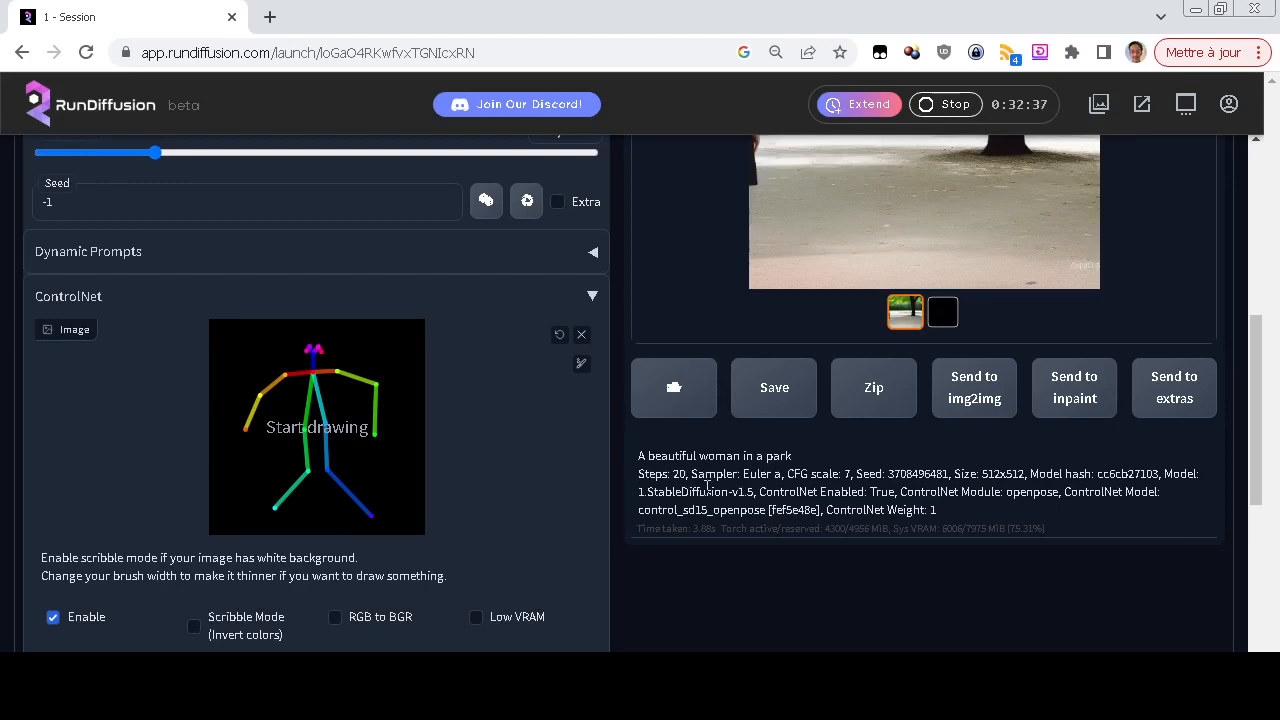
Set the ControlNet preprocessor to none, generate an image from the skeleton, and compare the result with the skeleton's pose
{"action": "scroll", "coordinate": [708, 486], "scroll_direction": "up", "scroll_amount": 3}
{"action": "scroll", "coordinate": [708, 497], "scroll_direction": "down", "scroll_amount": 5}
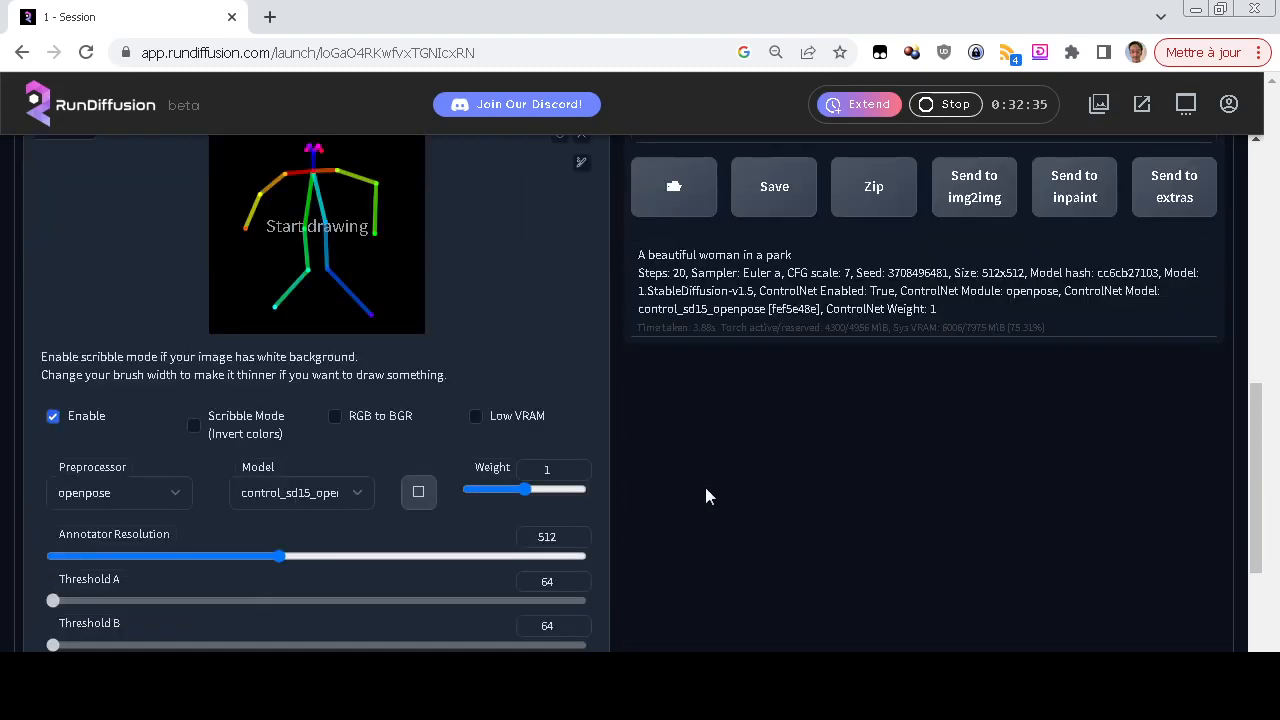
{"action": "left_click", "coordinate": [178, 495]}
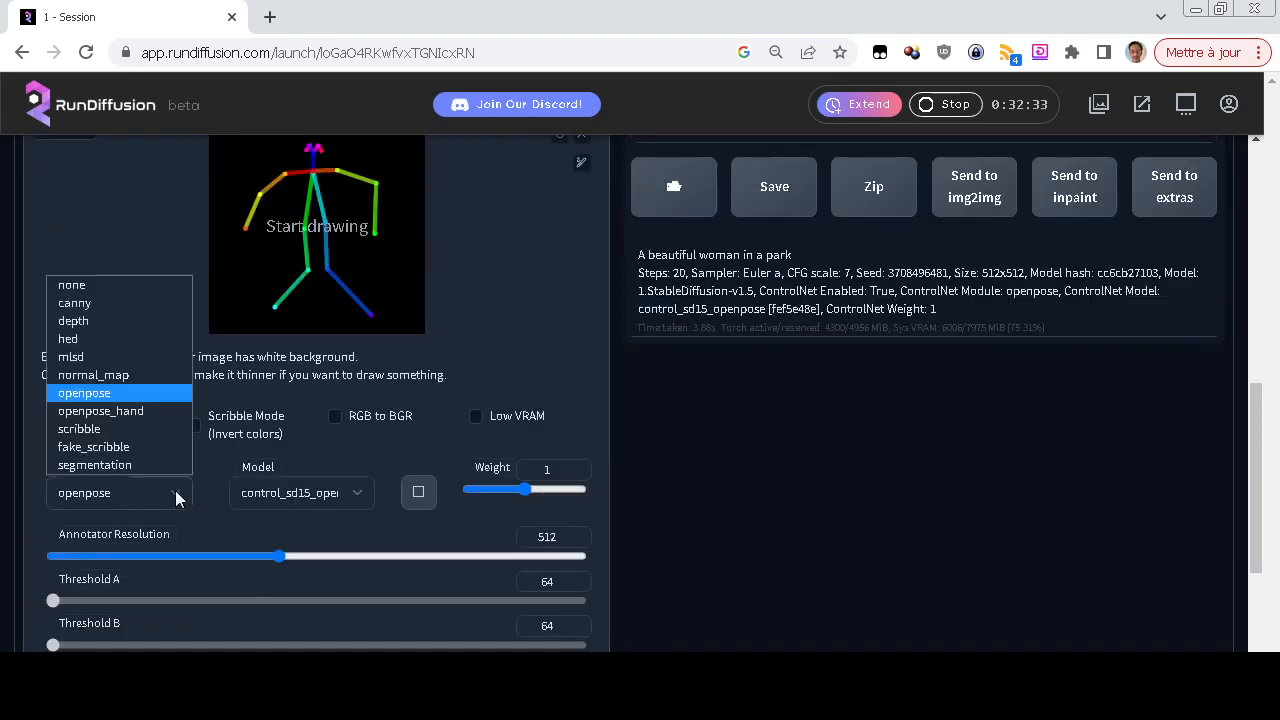
{"action": "left_click", "coordinate": [106, 287]}
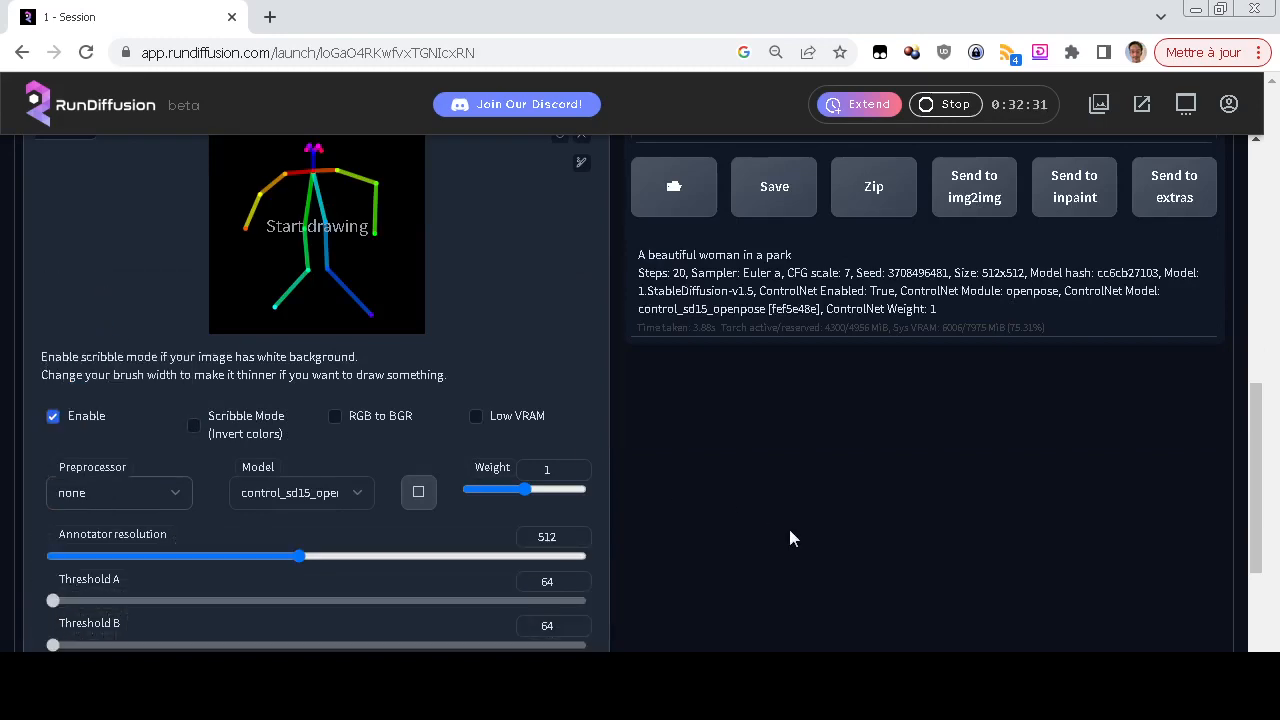
{"action": "scroll", "coordinate": [783, 566], "scroll_direction": "up", "scroll_amount": 3}
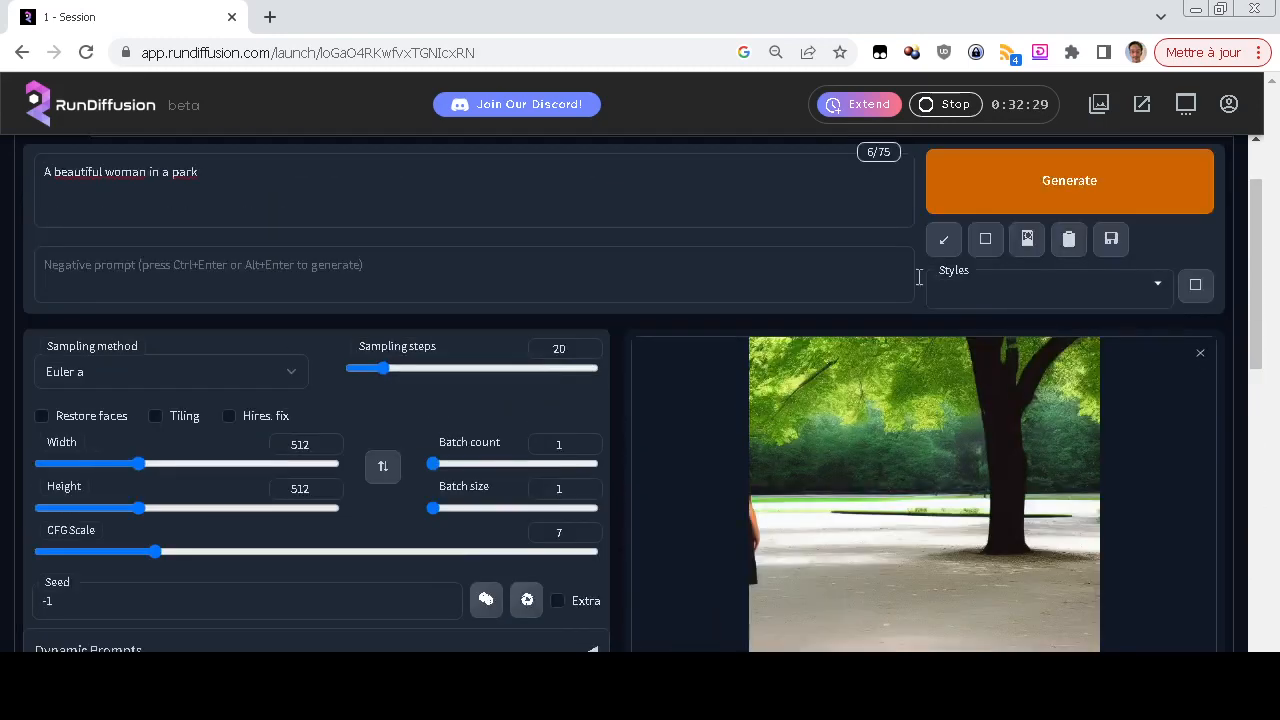
{"action": "left_click", "coordinate": [980, 174]}
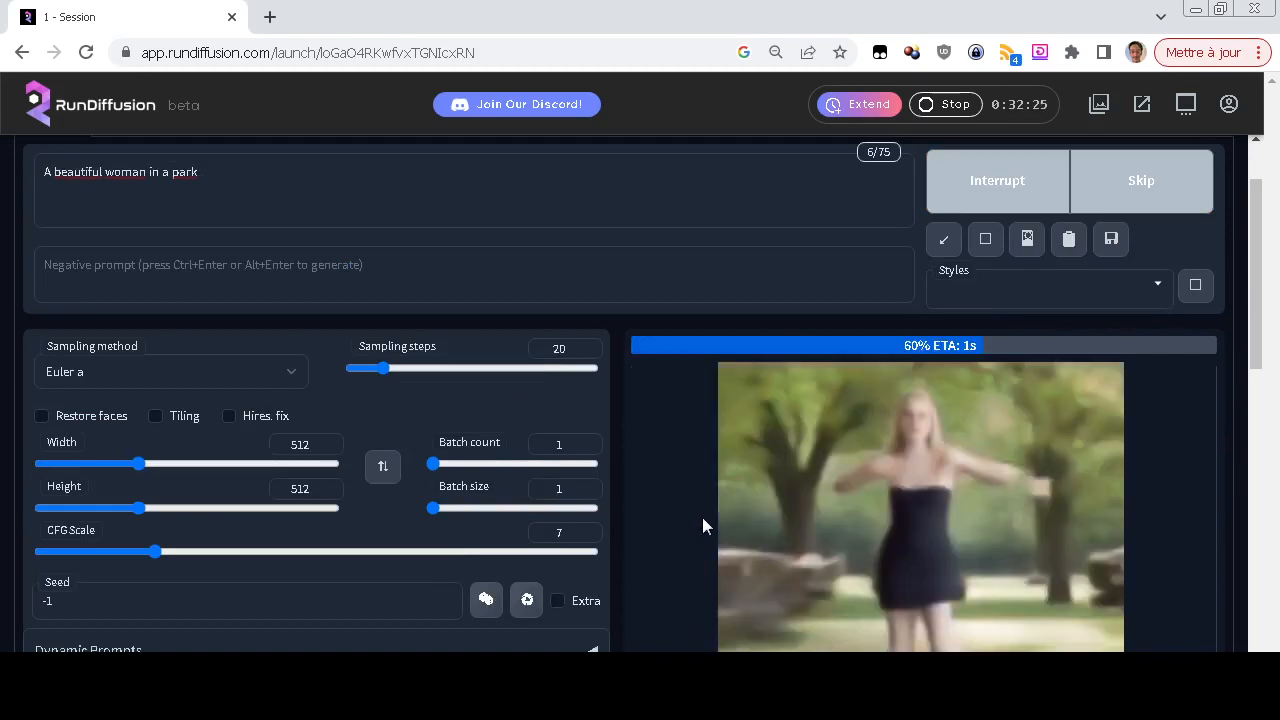
{"action": "scroll", "coordinate": [677, 524], "scroll_direction": "down", "scroll_amount": 2}
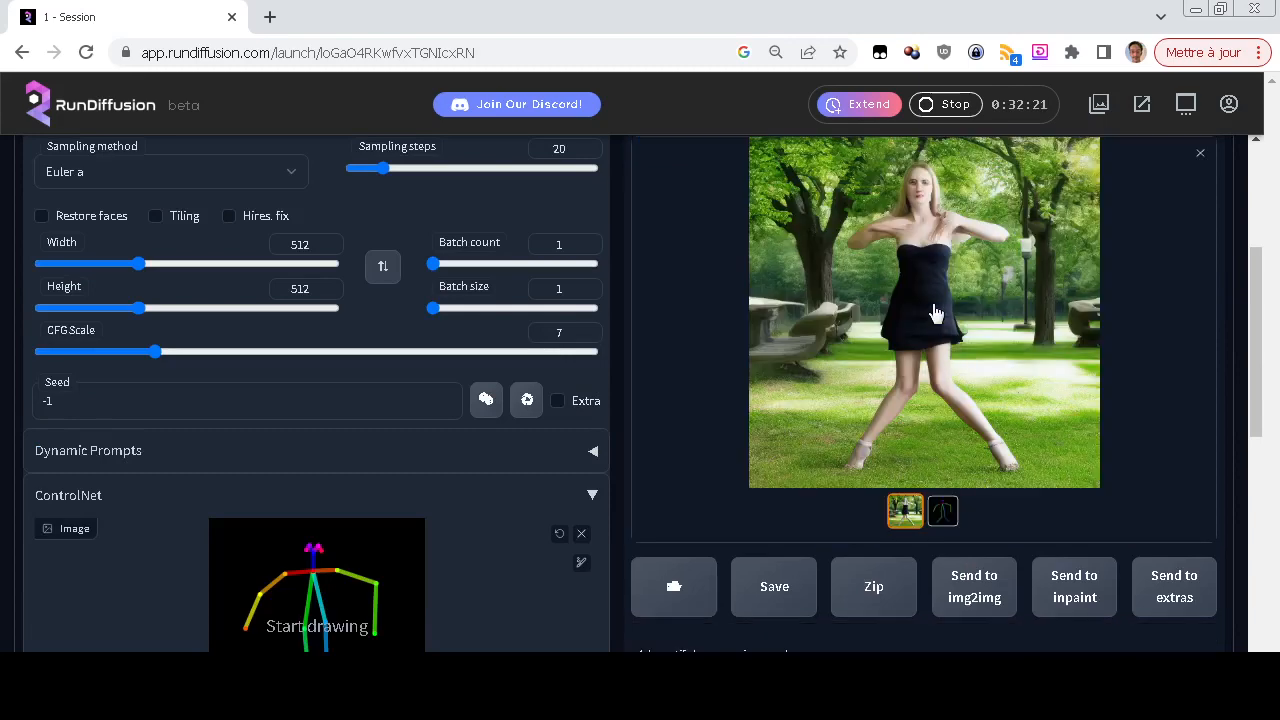
{"action": "scroll", "coordinate": [660, 543], "scroll_direction": "up", "scroll_amount": 3}
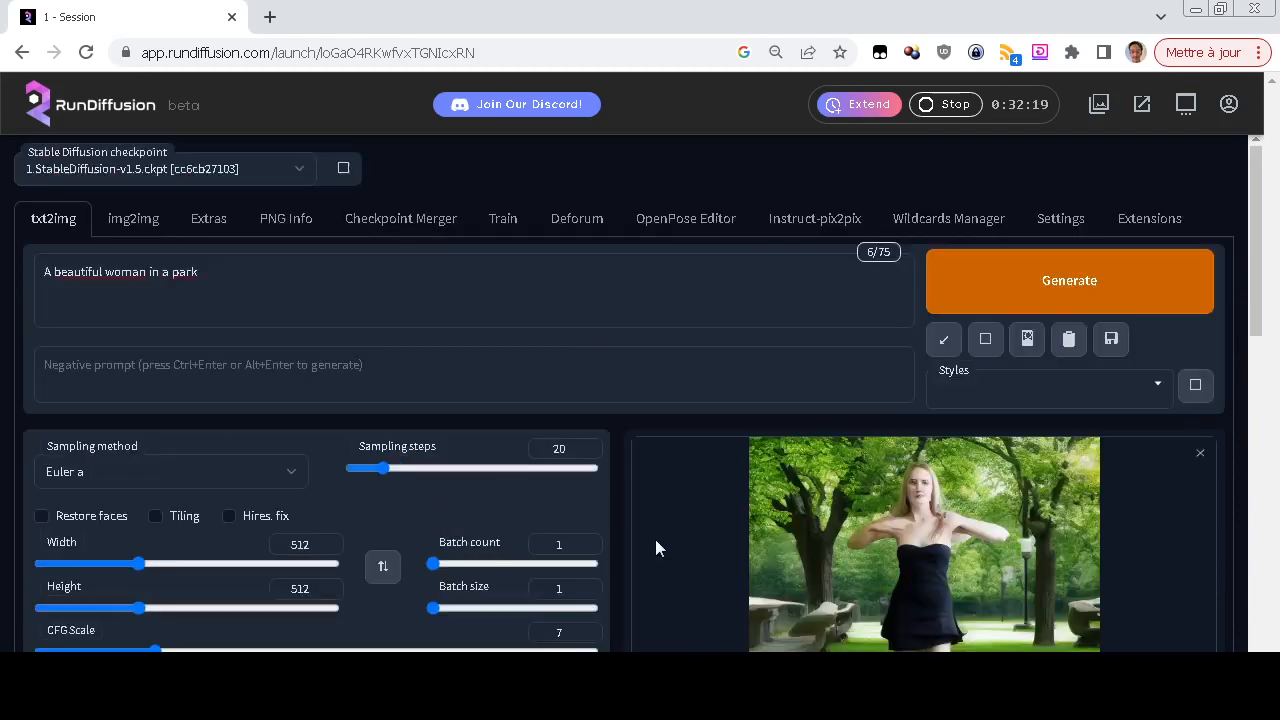